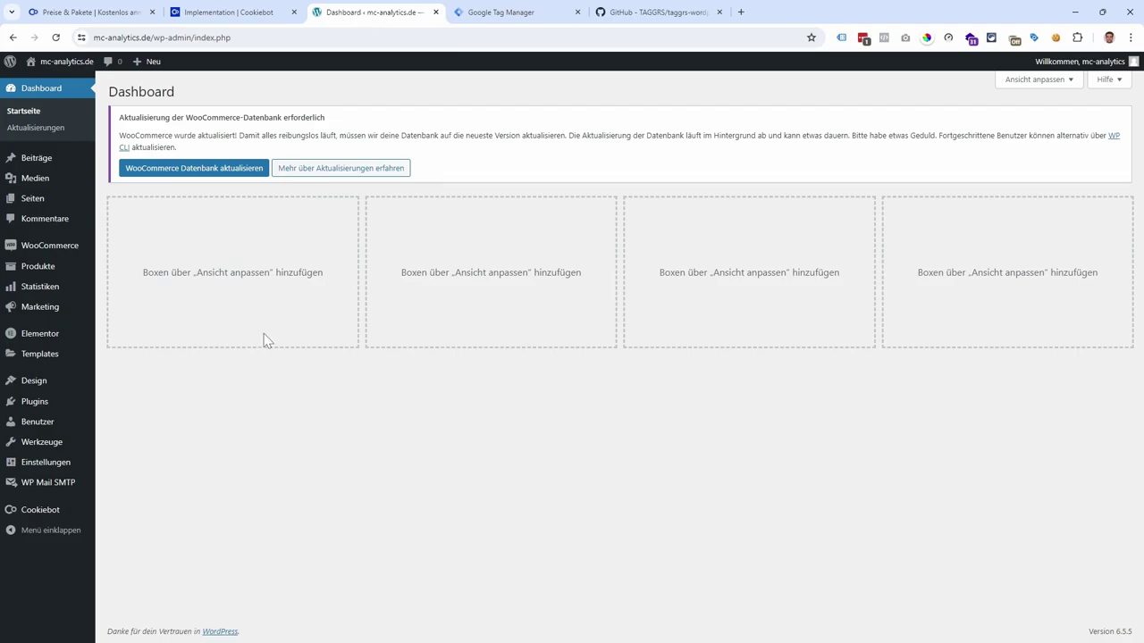
Search for the cookiebot plugin among the installable WordPress plugins and open the Cookiebot plugin's settings
mouse_move(50, 404)
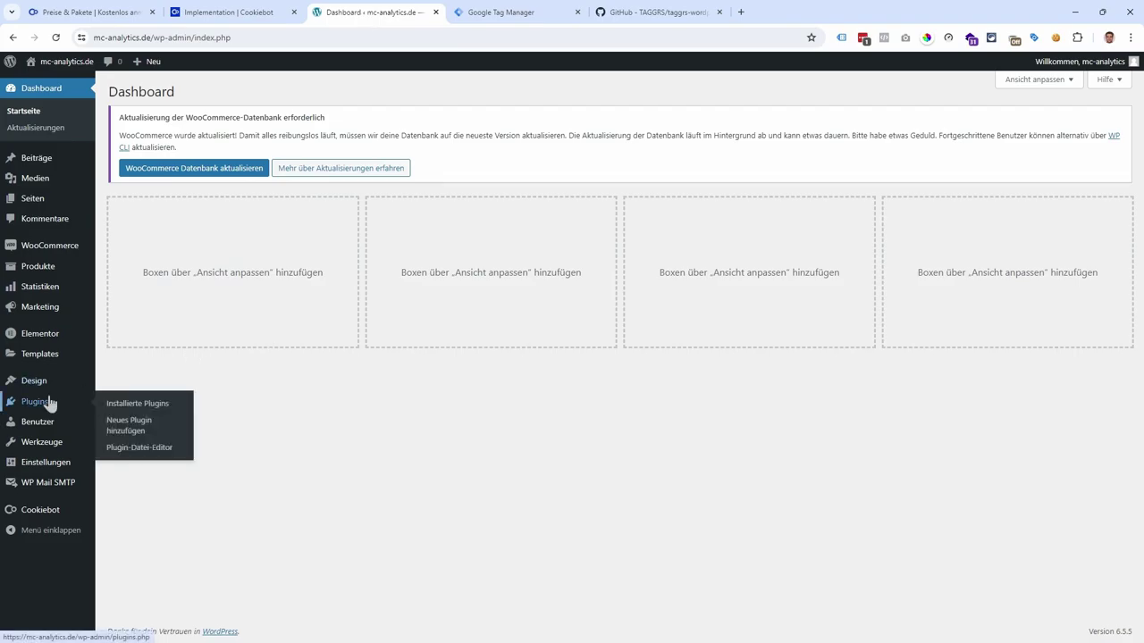
left_click(134, 426)
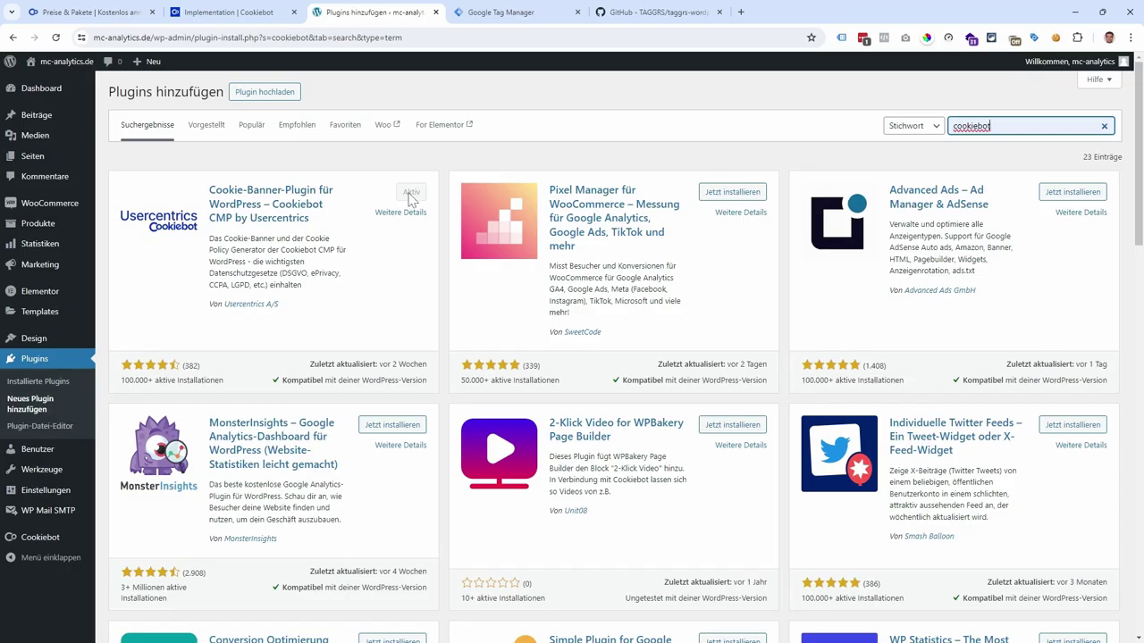
mouse_move(51, 546)
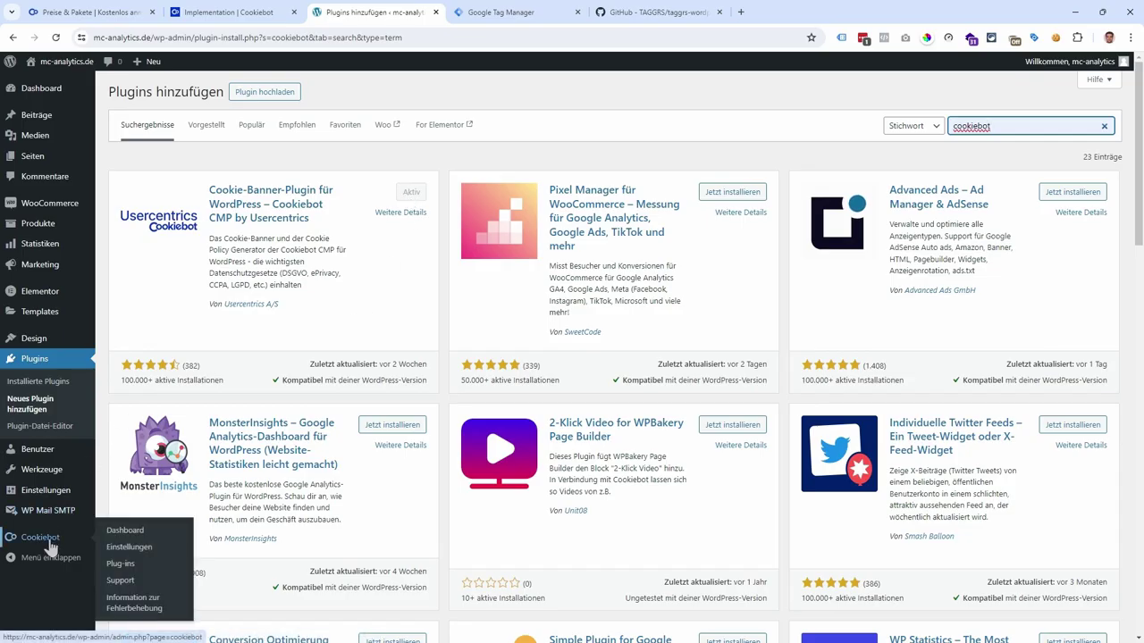
left_click(127, 549)
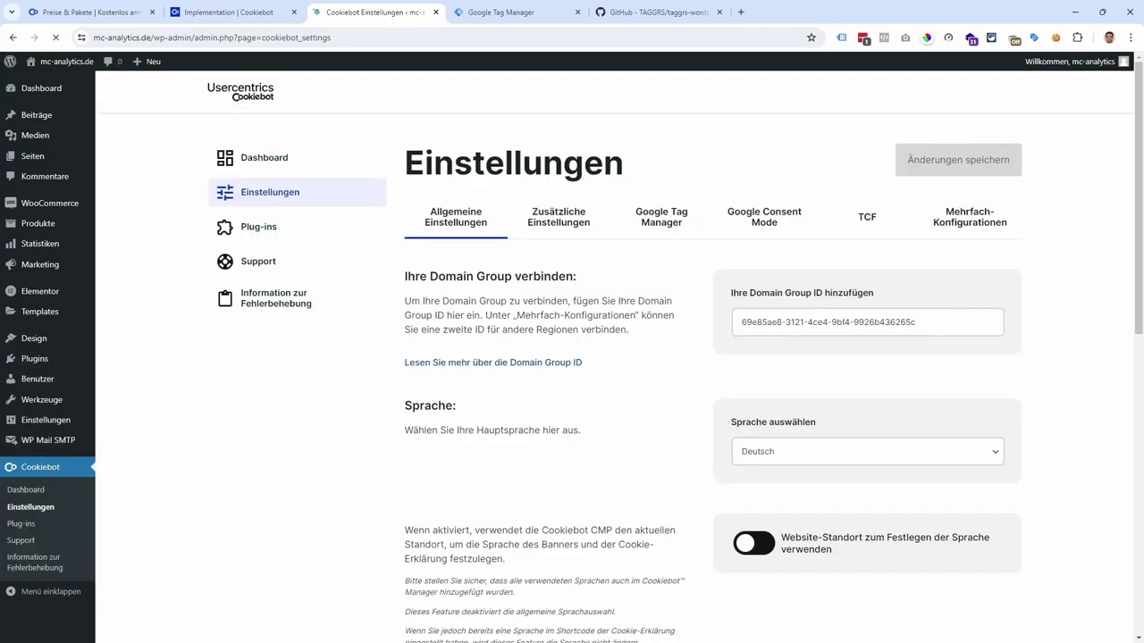
Compare the plugin's domain group ID with the one on Cookiebot's Implementation page, and check the plugin's cookie blocking mode
left_click_drag(935, 323, 722, 330)
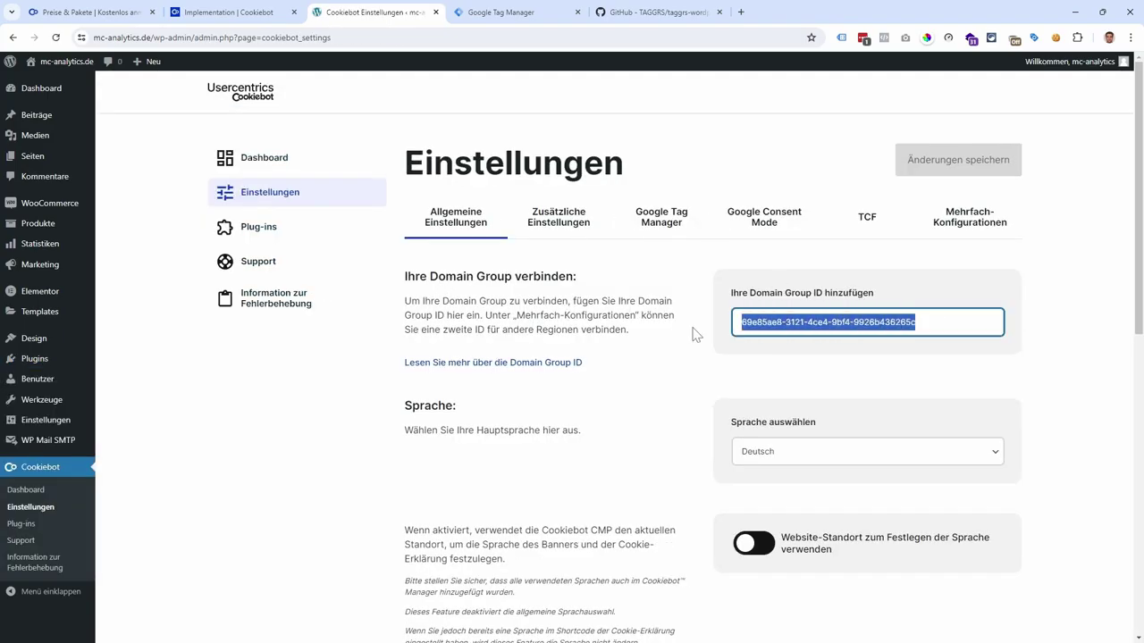
left_click(240, 15)
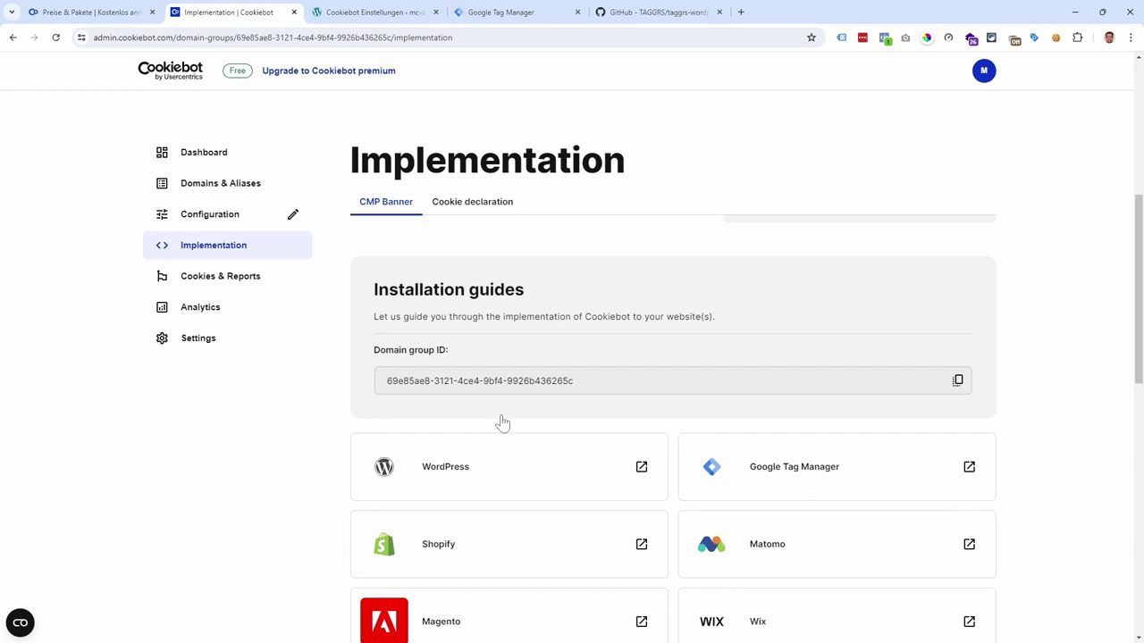
left_click(374, 13)
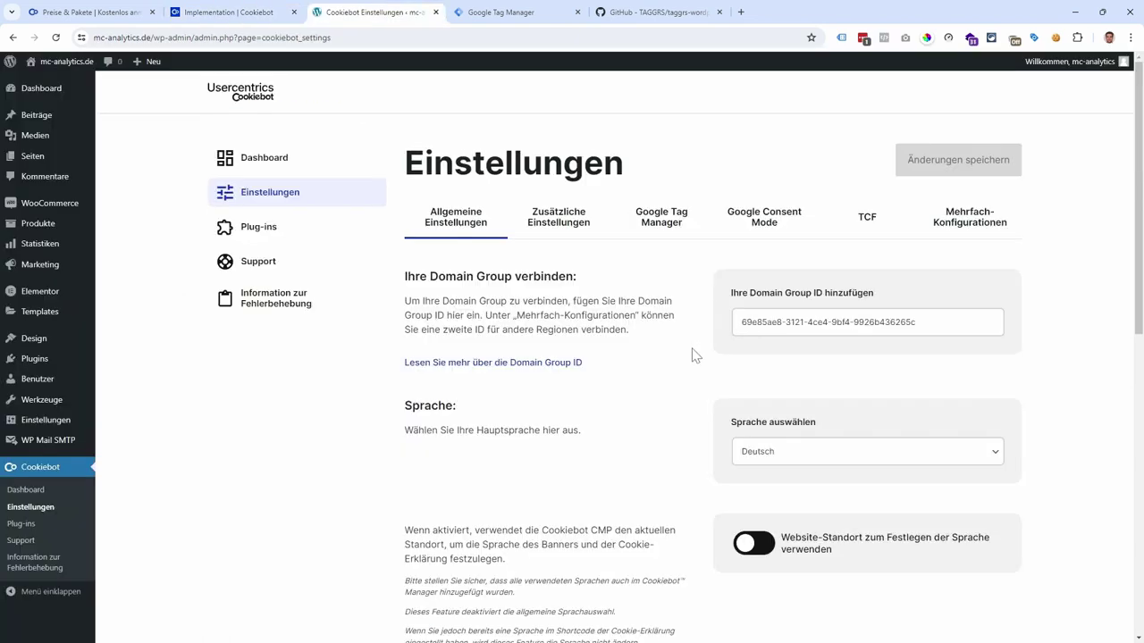
scroll(849, 455, "down", 4)
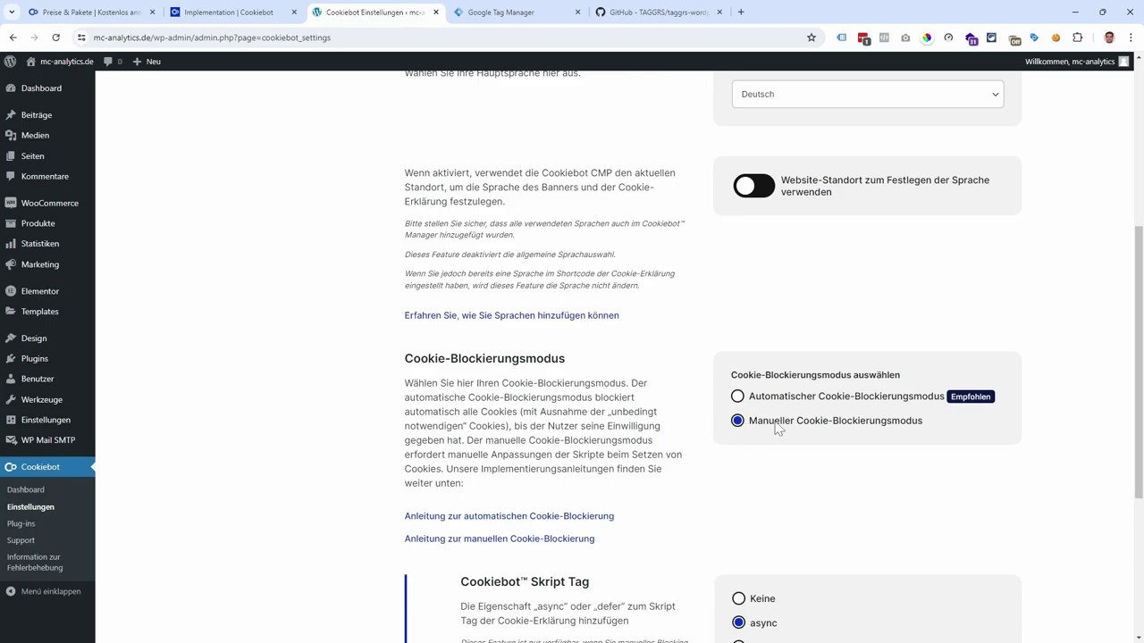
scroll(830, 439, "up", 4)
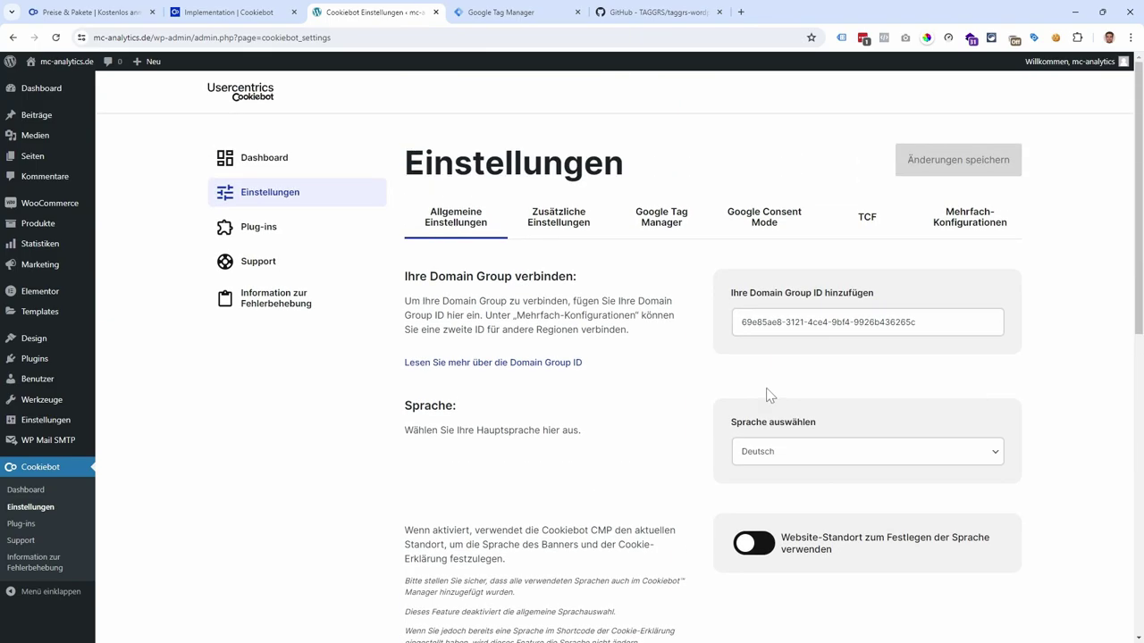
Enable Google Consent Mode in the Cookiebot plugin, check its cookie types, and save the changes
left_click(768, 220)
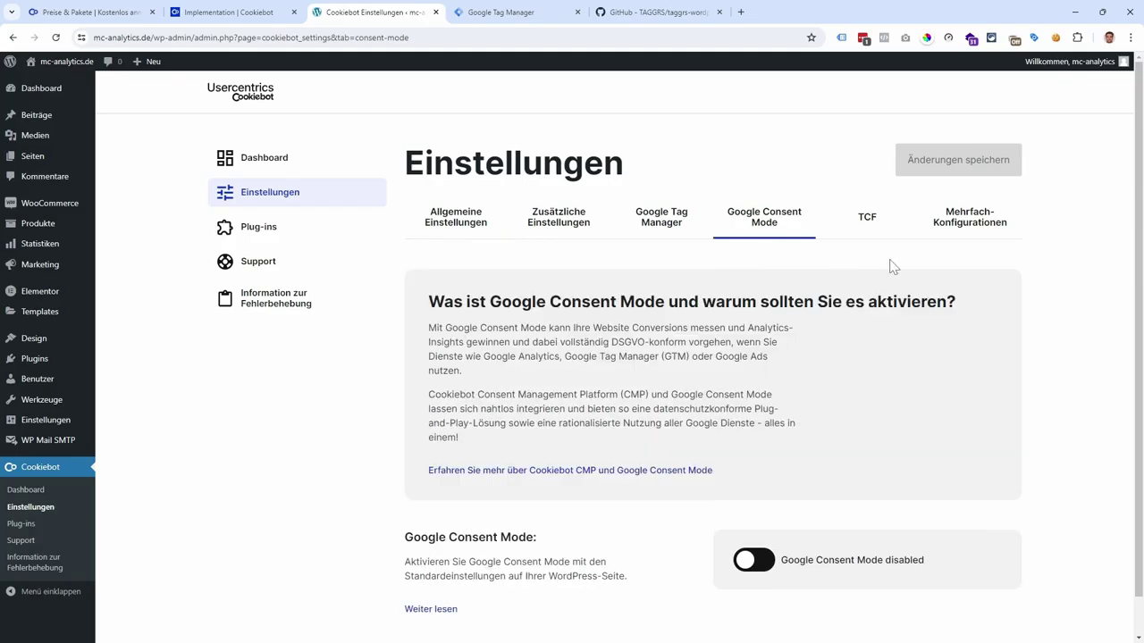
scroll(898, 384, "down", 1)
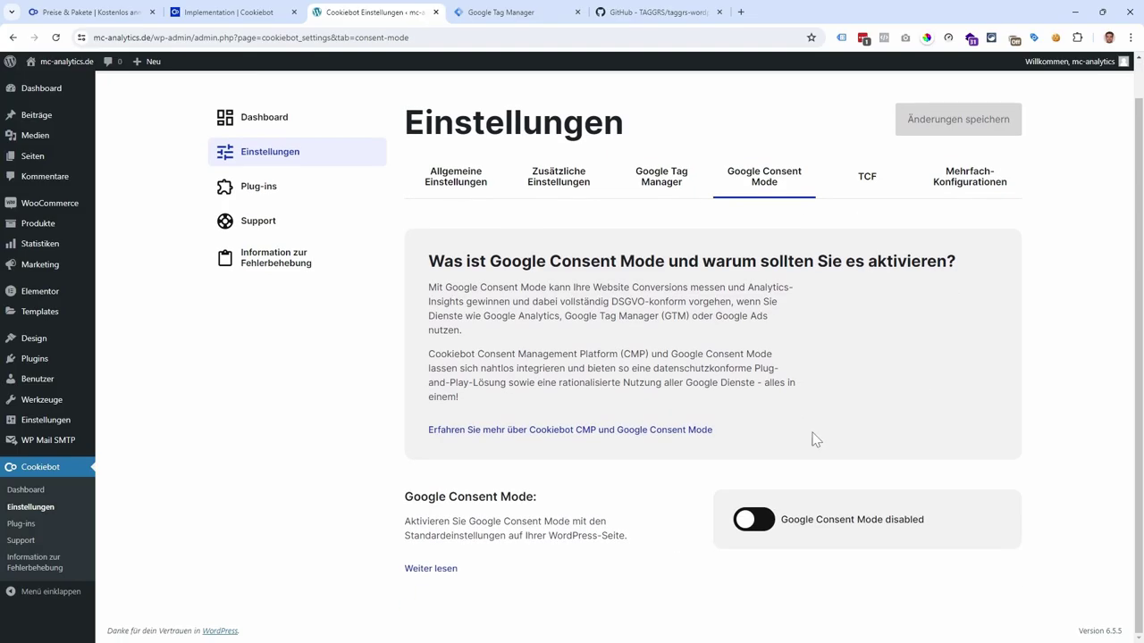
left_click(753, 521)
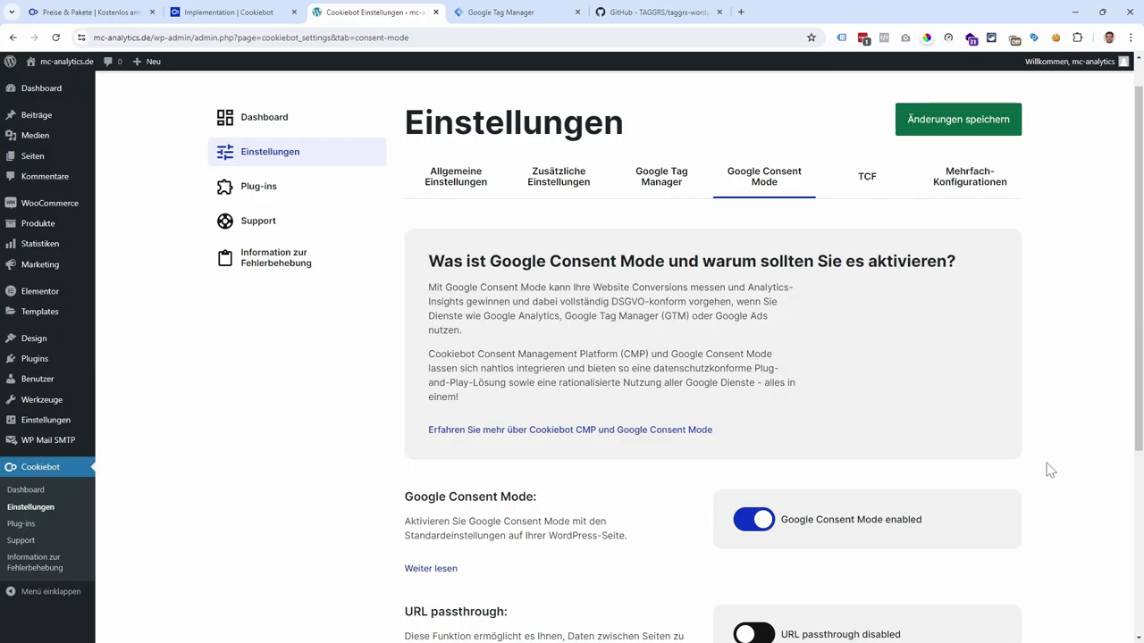
scroll(1049, 471, "down", 3)
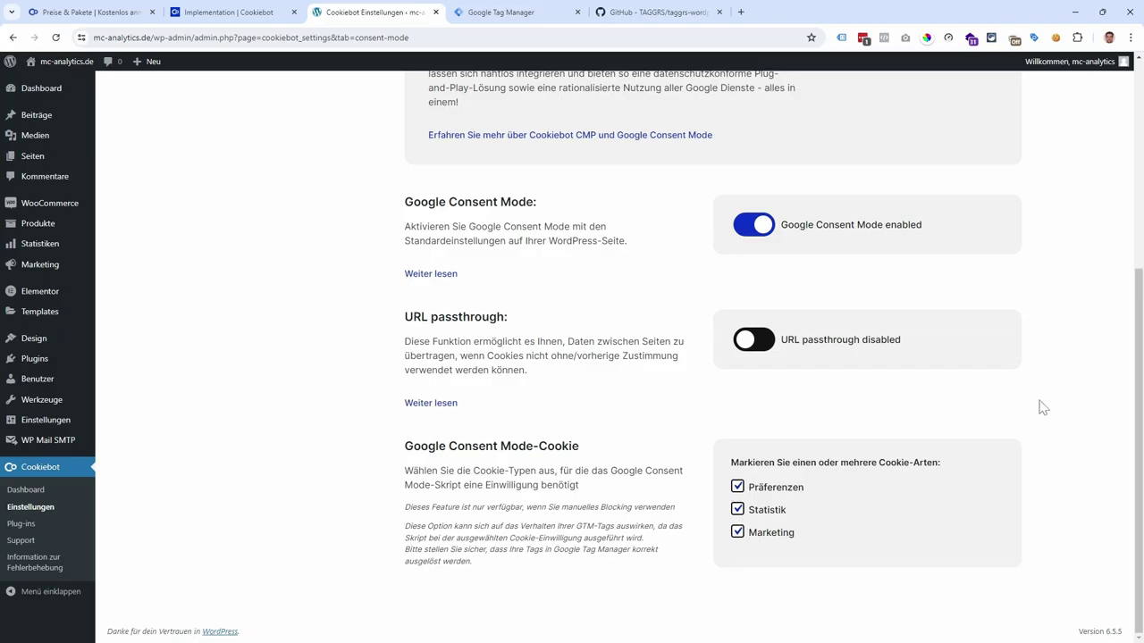
scroll(1042, 407, "up", 4)
left_click(961, 169)
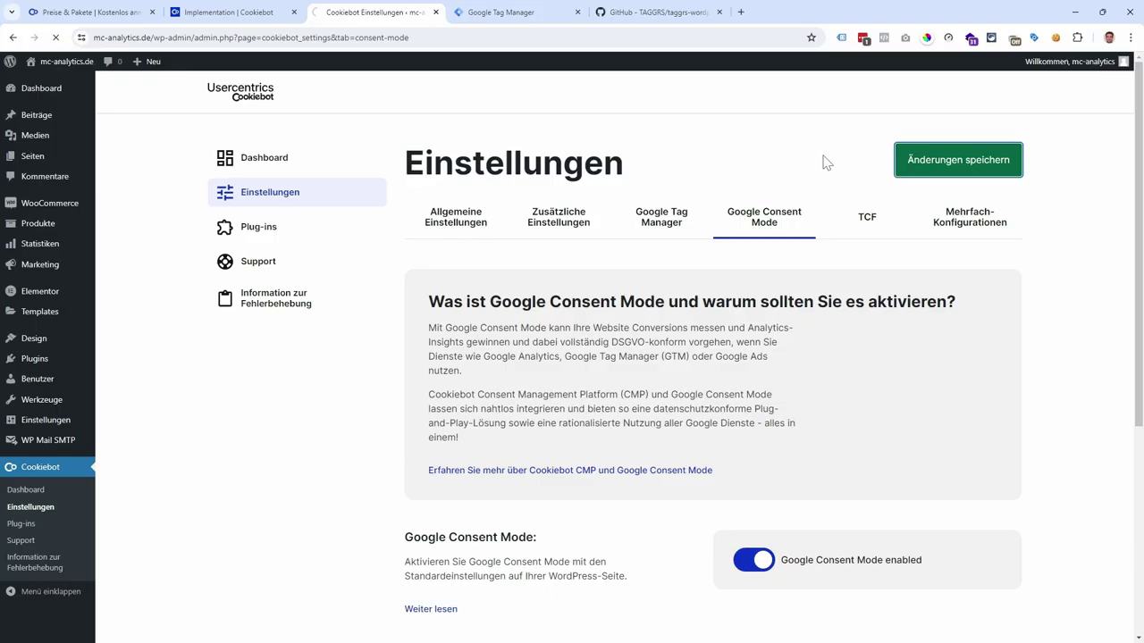
Open Cookiebot's Google Tag Manager settings and copy the container ID GTM-P3DBBCZG from the Google Tag Manager workspace
left_click(656, 226)
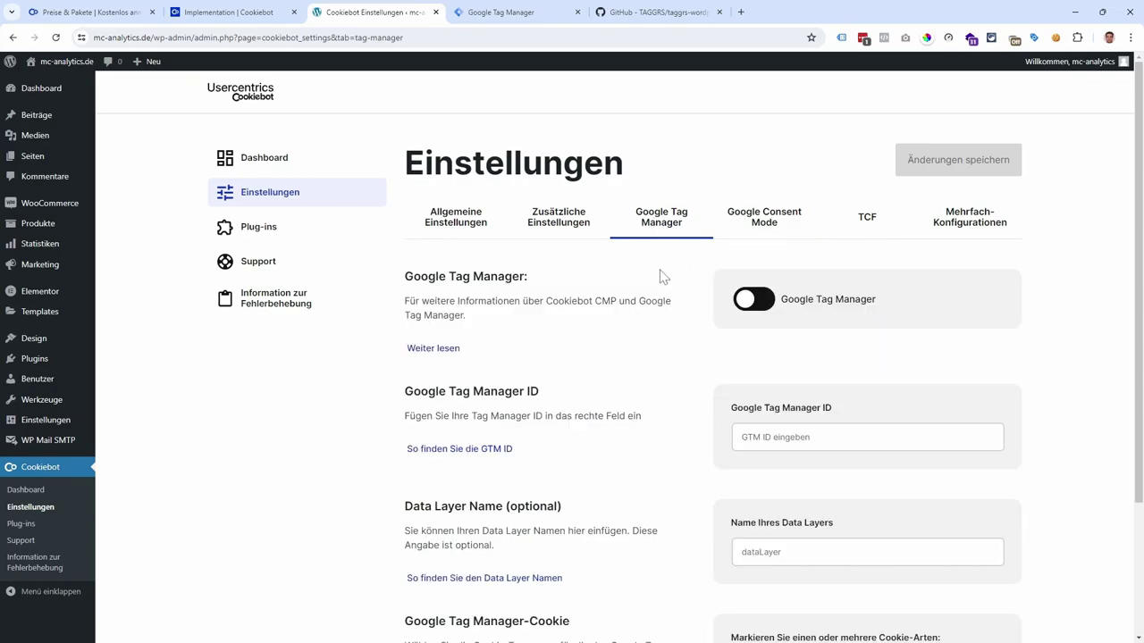
left_click(527, 15)
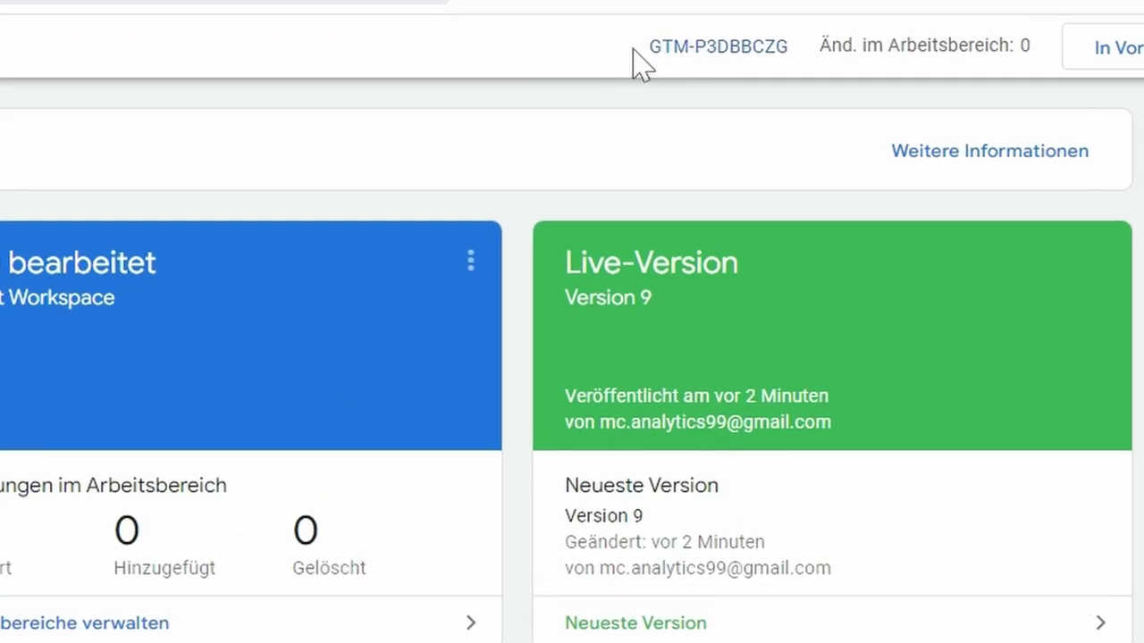
left_click_drag(634, 50, 791, 63)
key("ctrl+c")
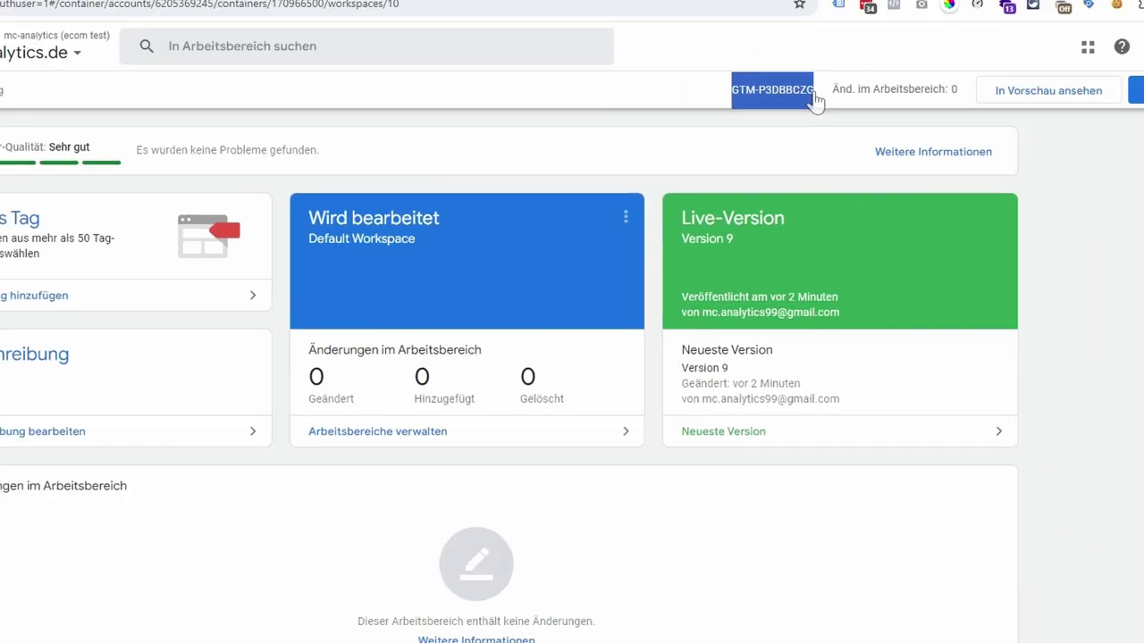
Enable Google Tag Manager in the Cookiebot settings with the ID GTM-P3DBBCZG and save the changes
left_click(373, 13)
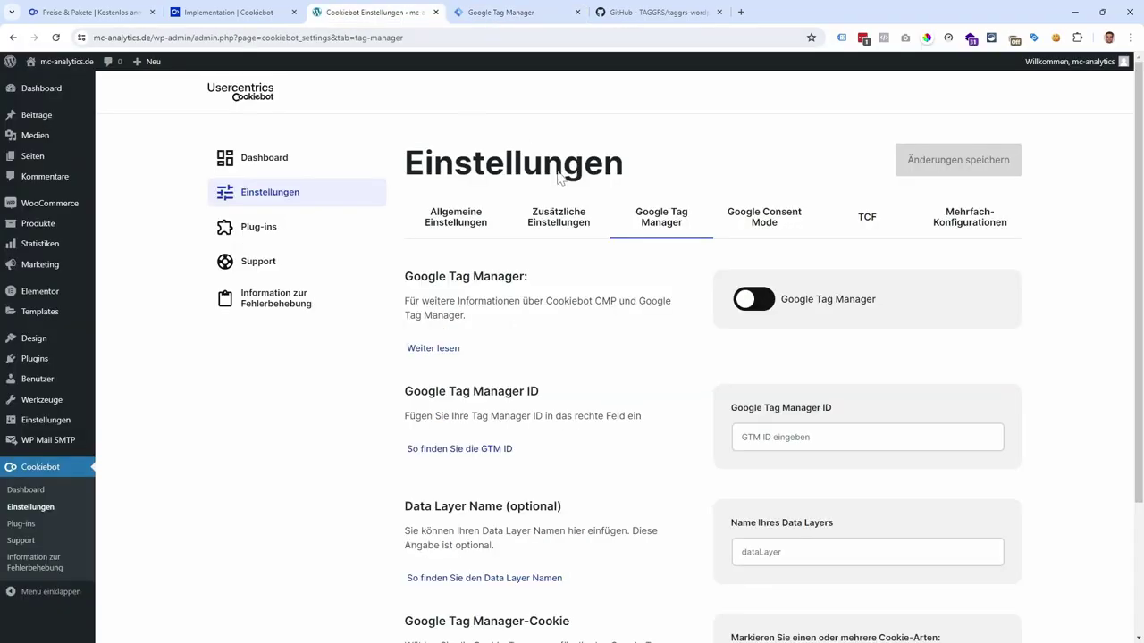
left_click(755, 301)
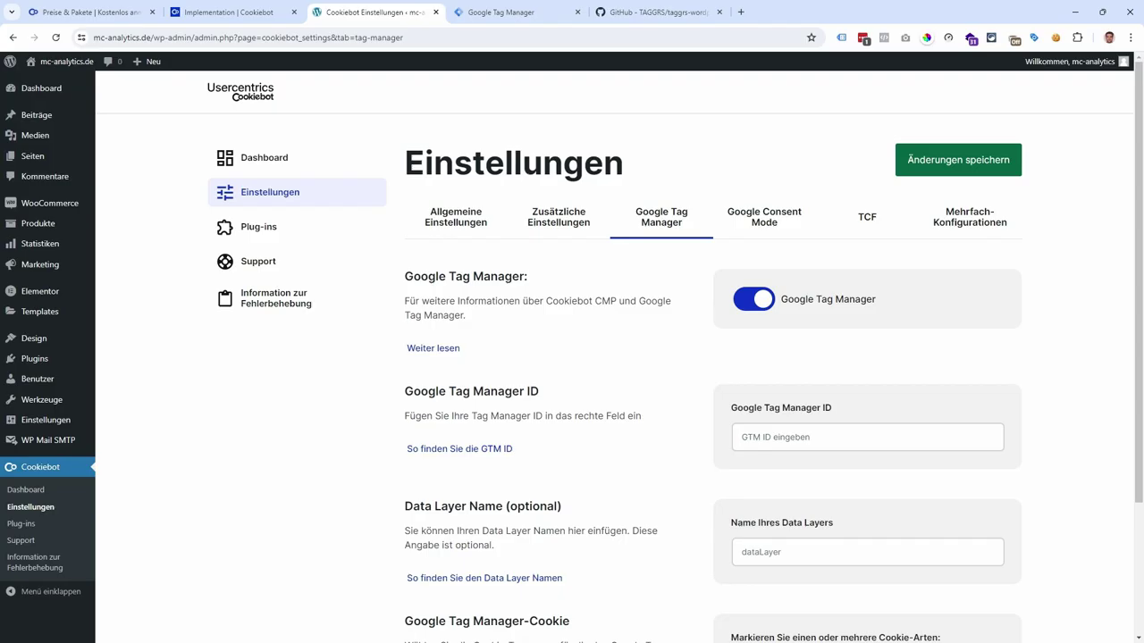
left_click(863, 436)
key("ctrl+v")
scroll(863, 403, "down", 2)
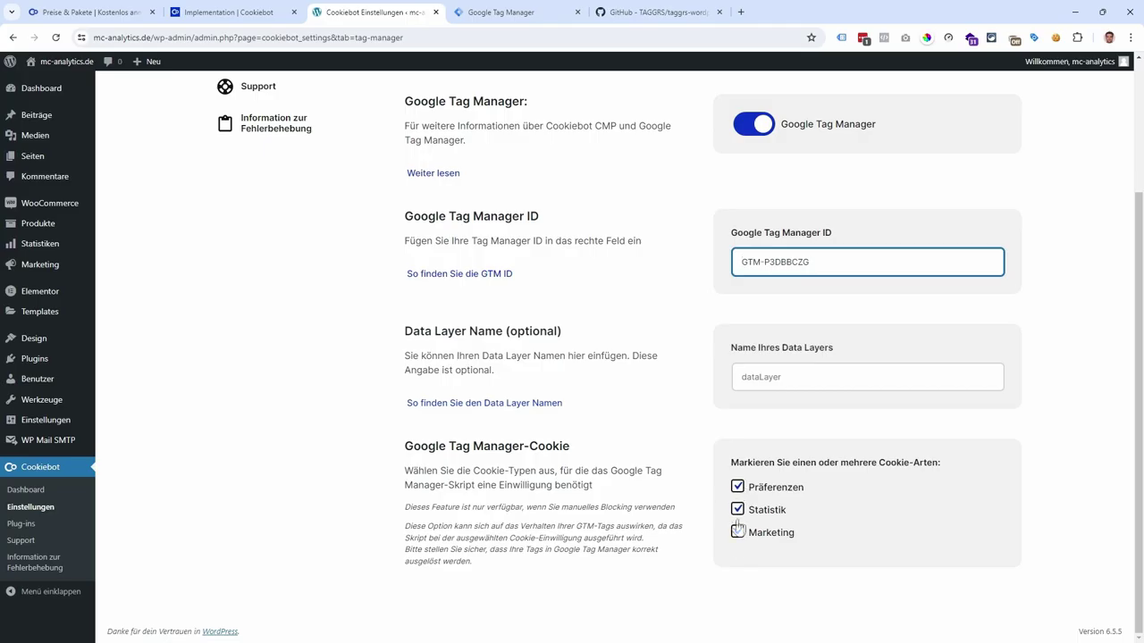
scroll(1036, 470, "up", 2)
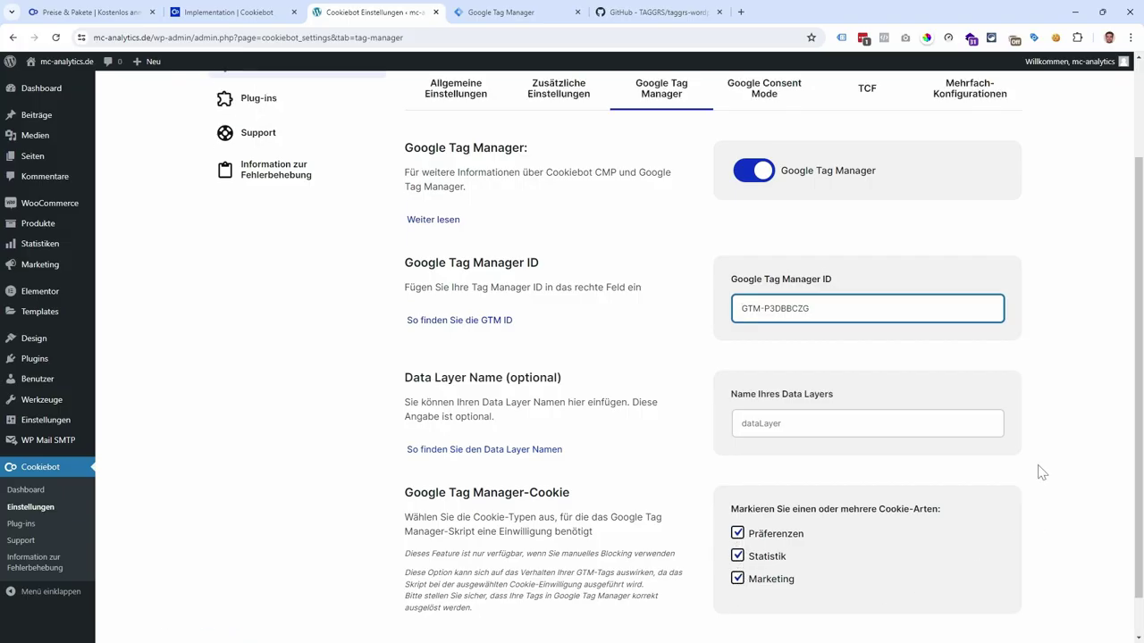
left_click(958, 160)
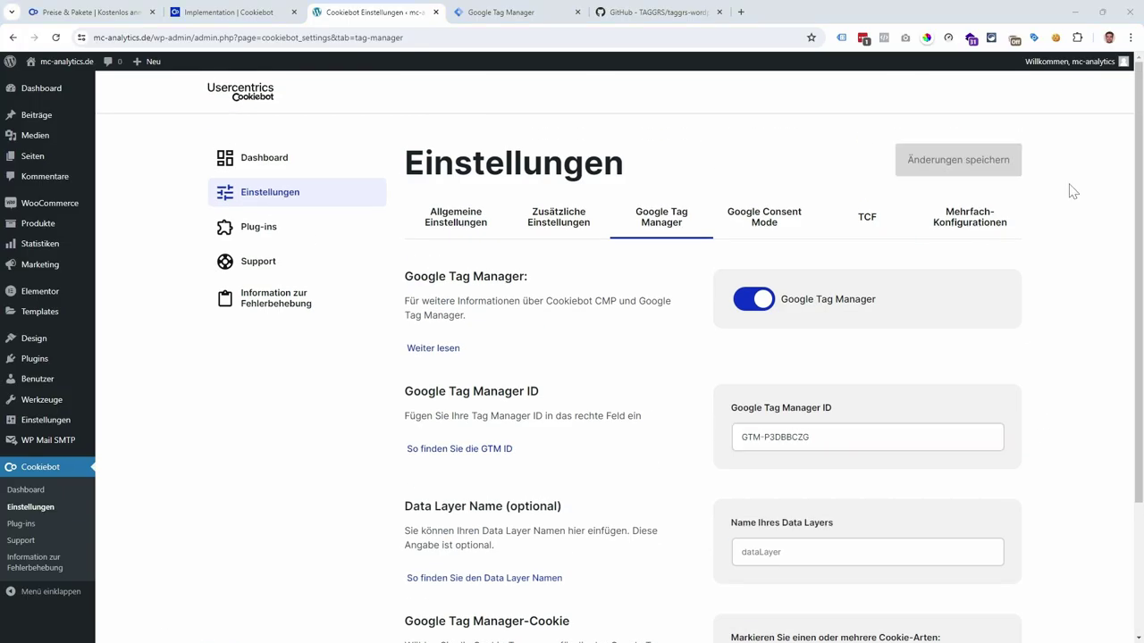
Open the mc-analytics.de website in a separate tab and reopen its Cookiebot banner for changing the consent
middle_click(54, 80)
left_click(501, 12)
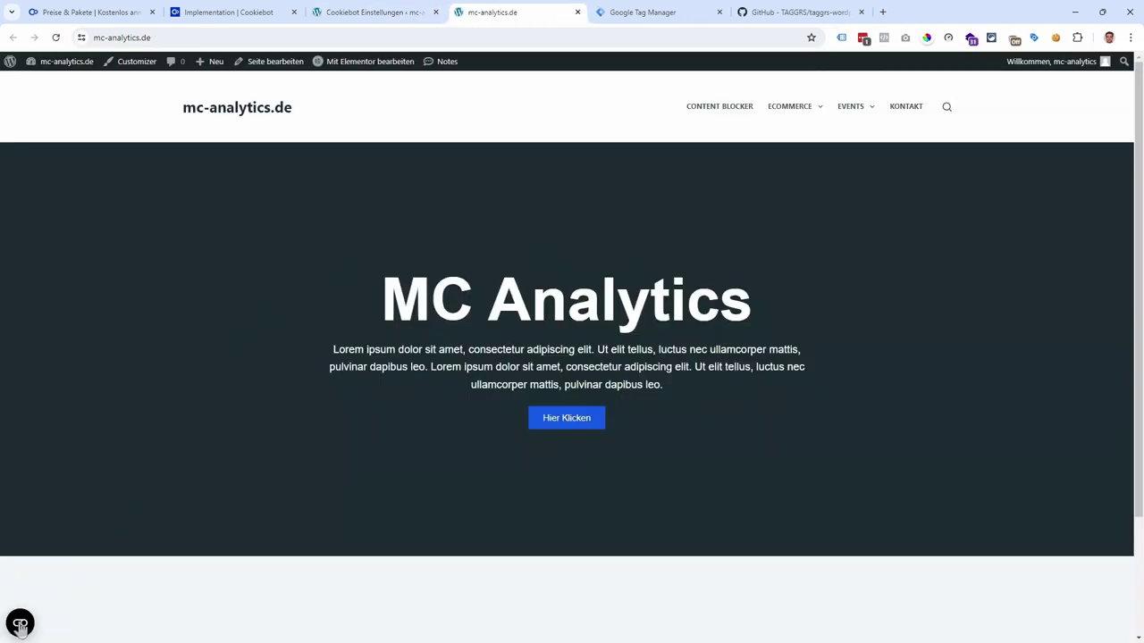
left_click(20, 624)
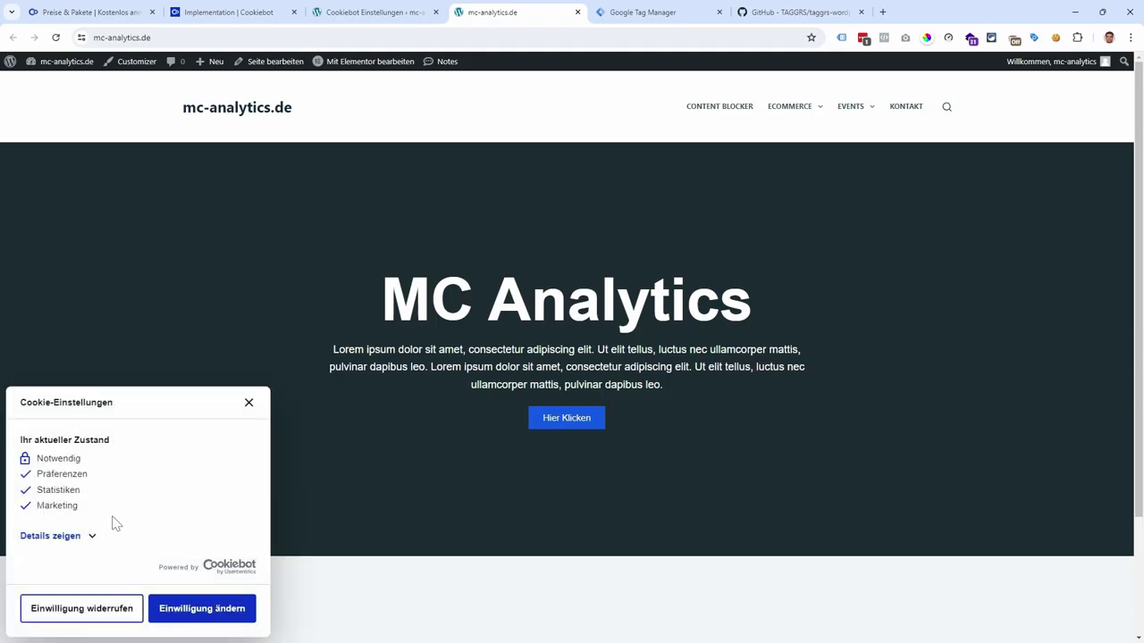
left_click(197, 609)
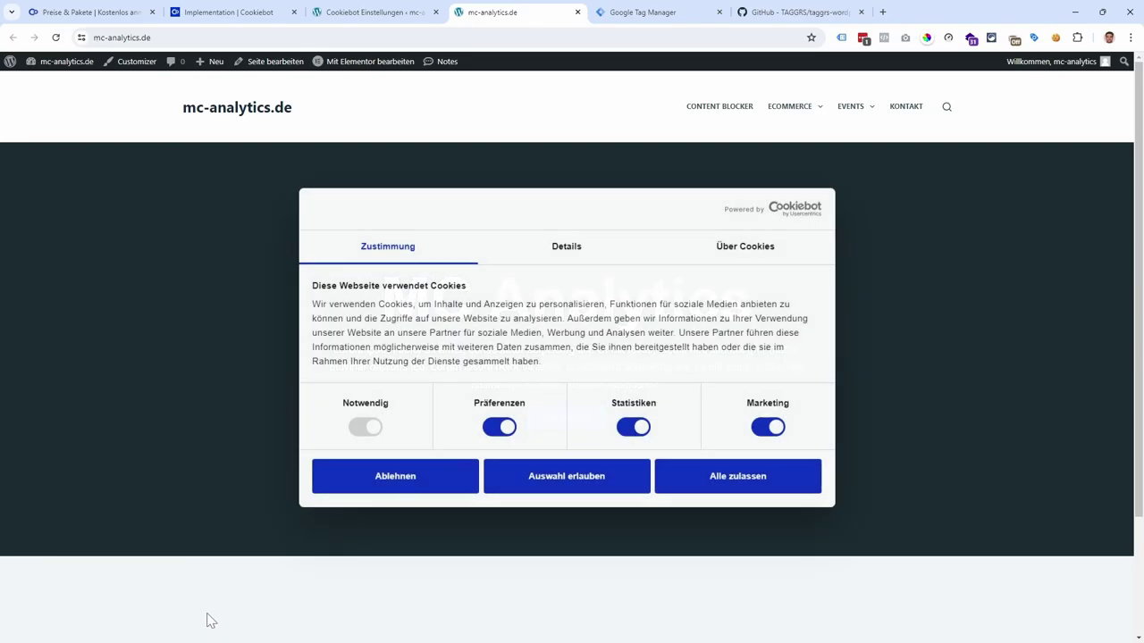
Test the Marketing and Statistiken switches, allow the selection with both enabled, and check the current consent state
left_click(767, 427)
left_click(634, 427)
left_click(634, 427)
left_click(768, 427)
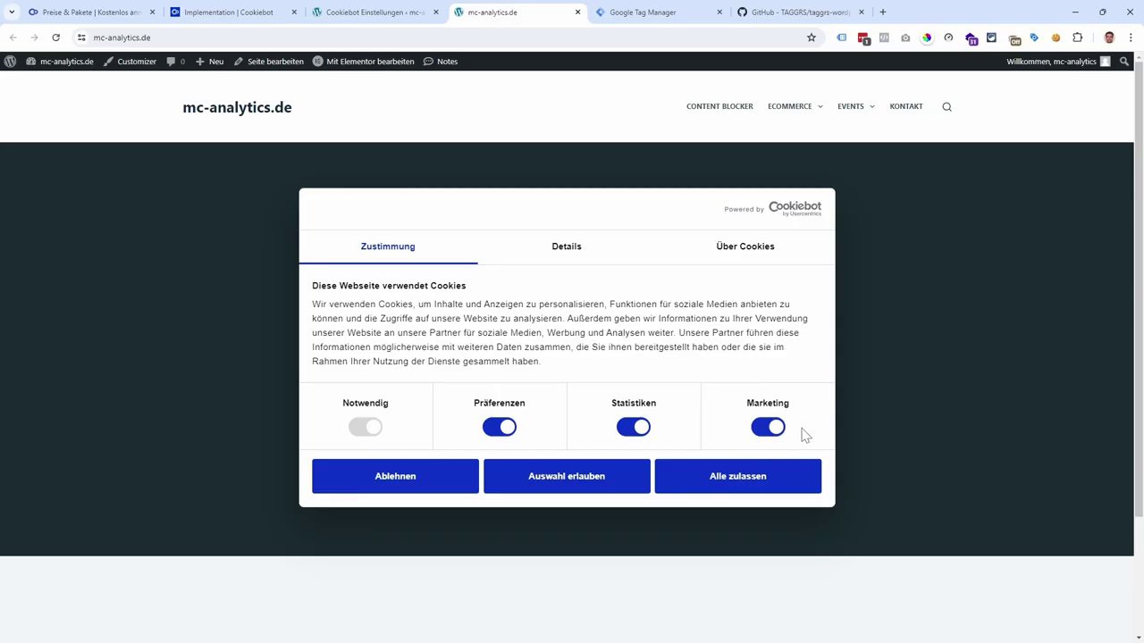
left_click(602, 487)
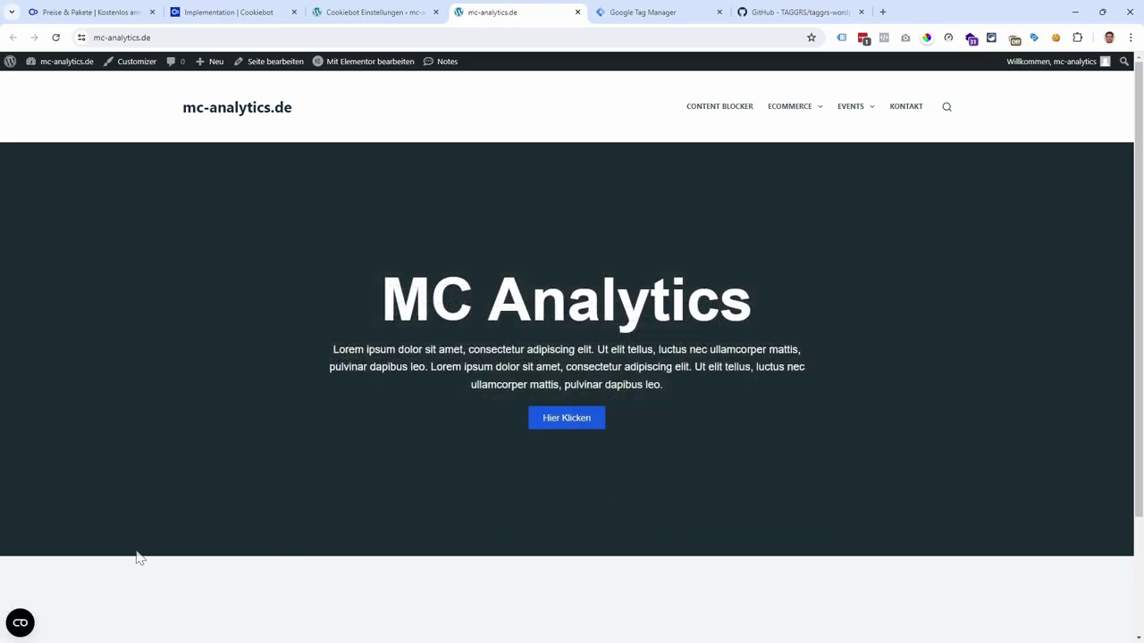
left_click(22, 623)
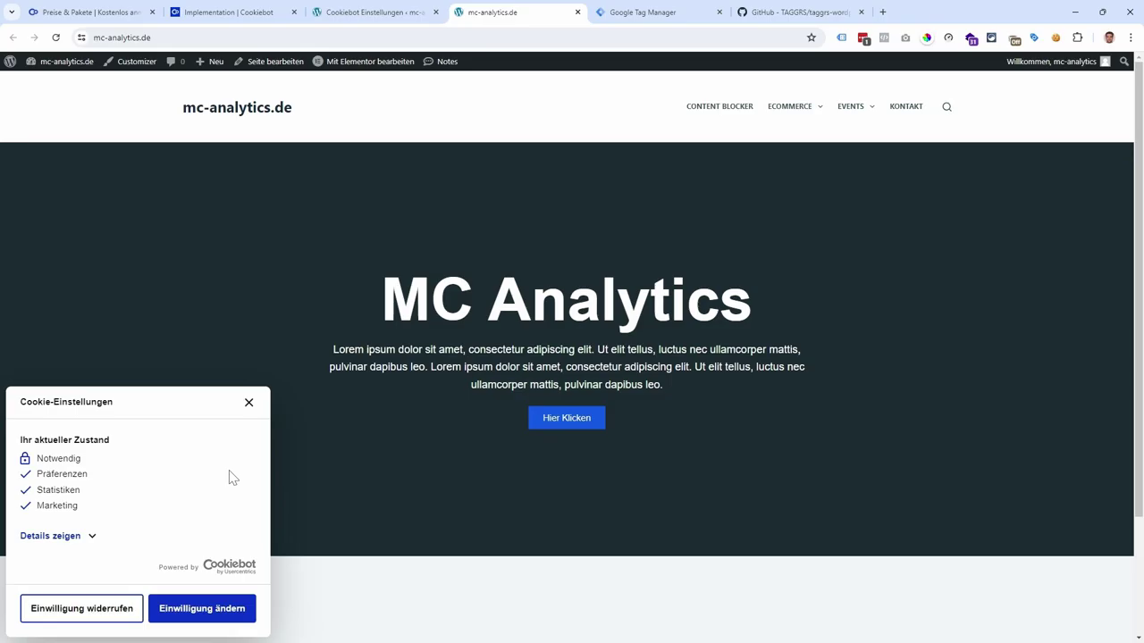
left_click(249, 404)
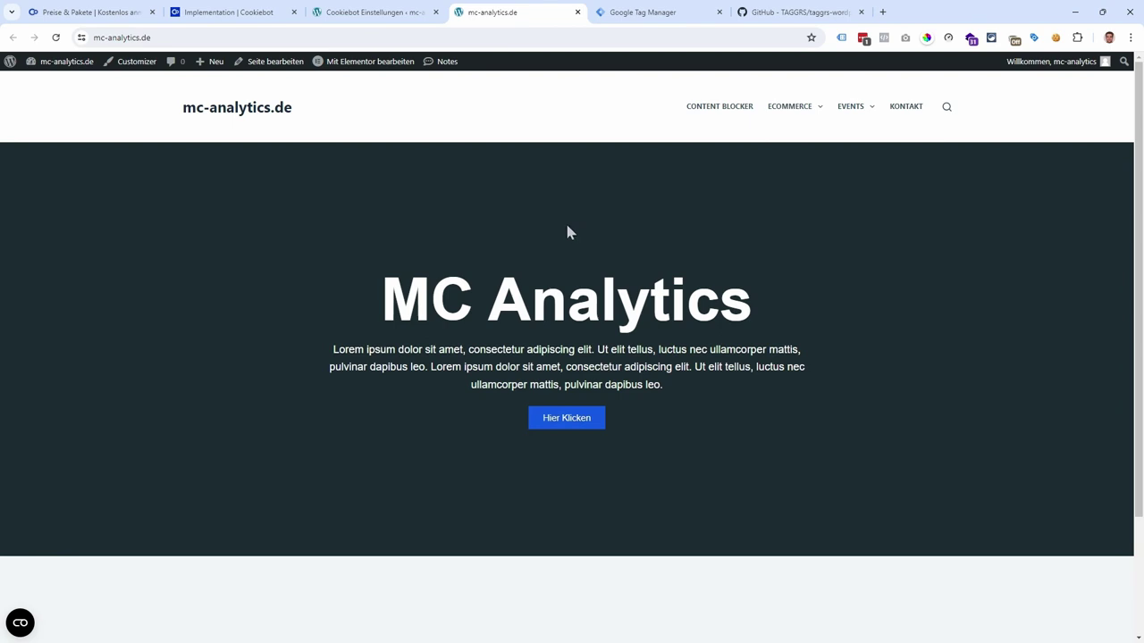
left_click(642, 11)
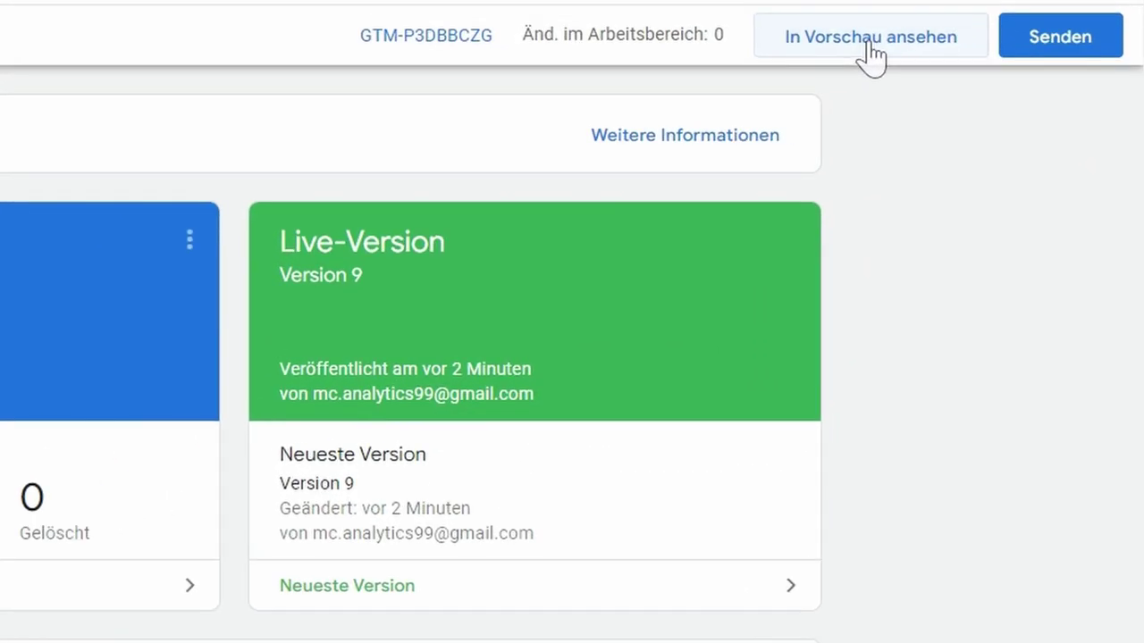
left_click(988, 107)
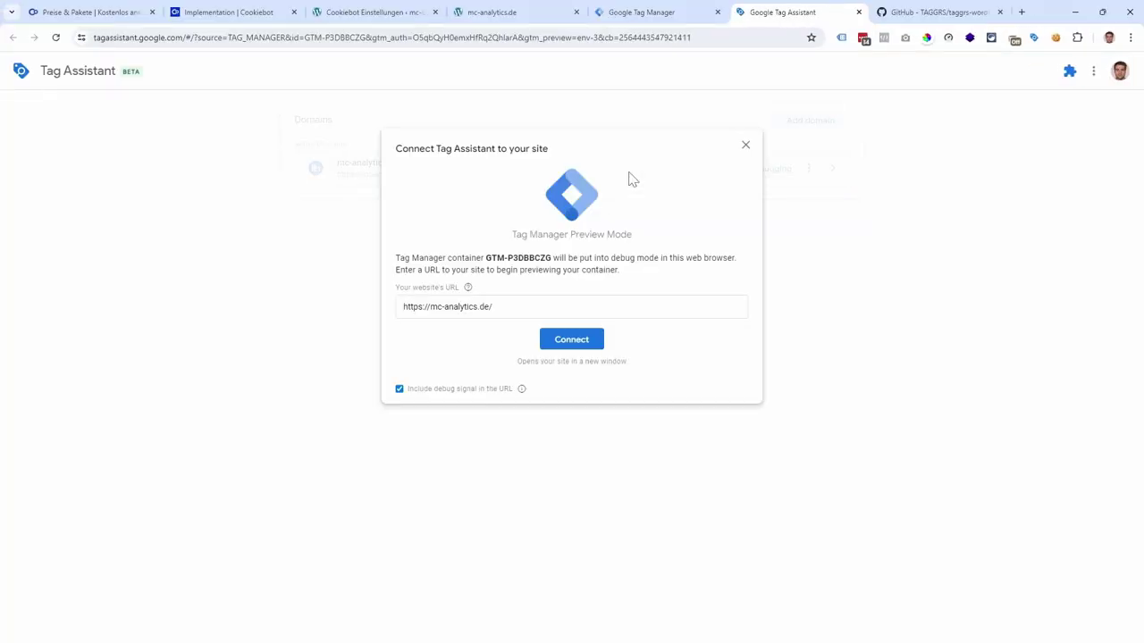
left_click(579, 339)
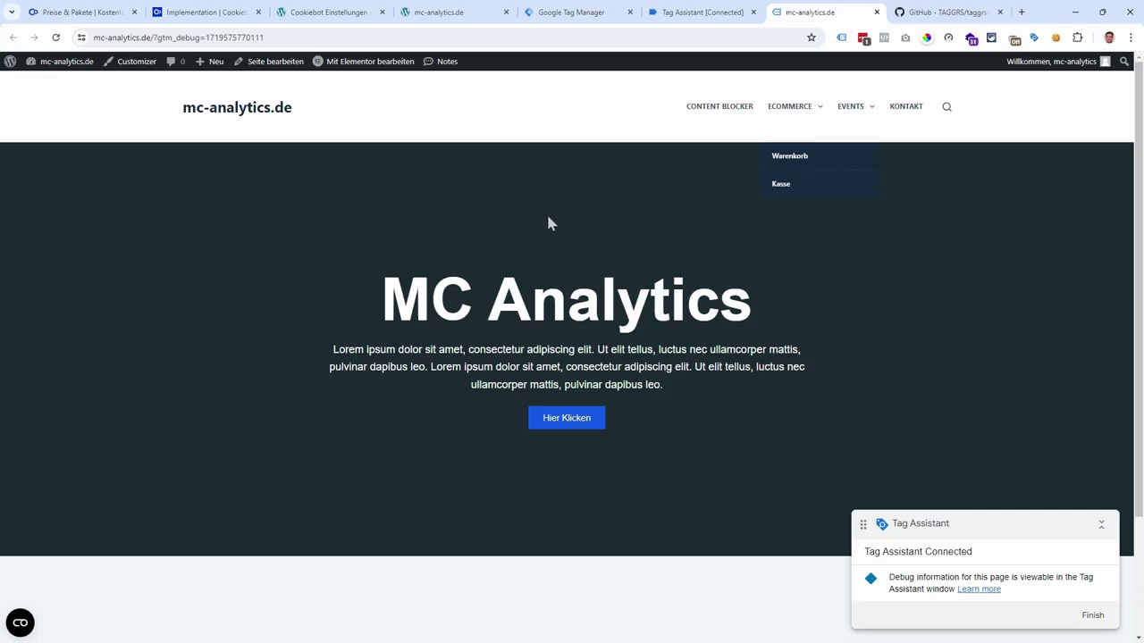
Visit the Kontakt page on the debugged site and continue to the recorded events in Tag Assistant
left_click(905, 108)
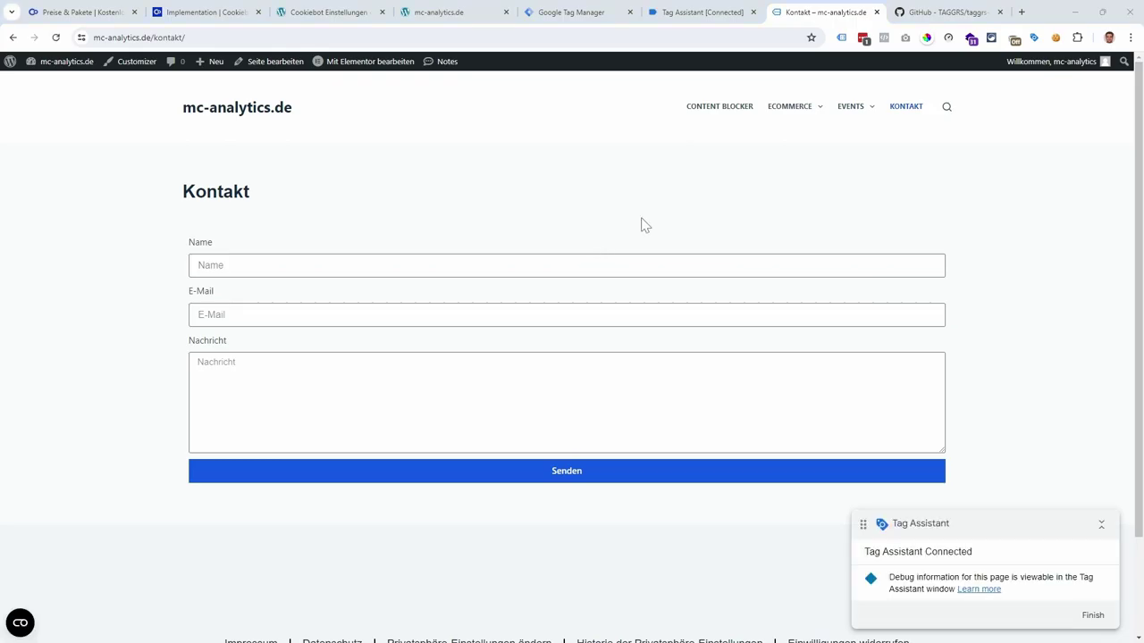
left_click(705, 12)
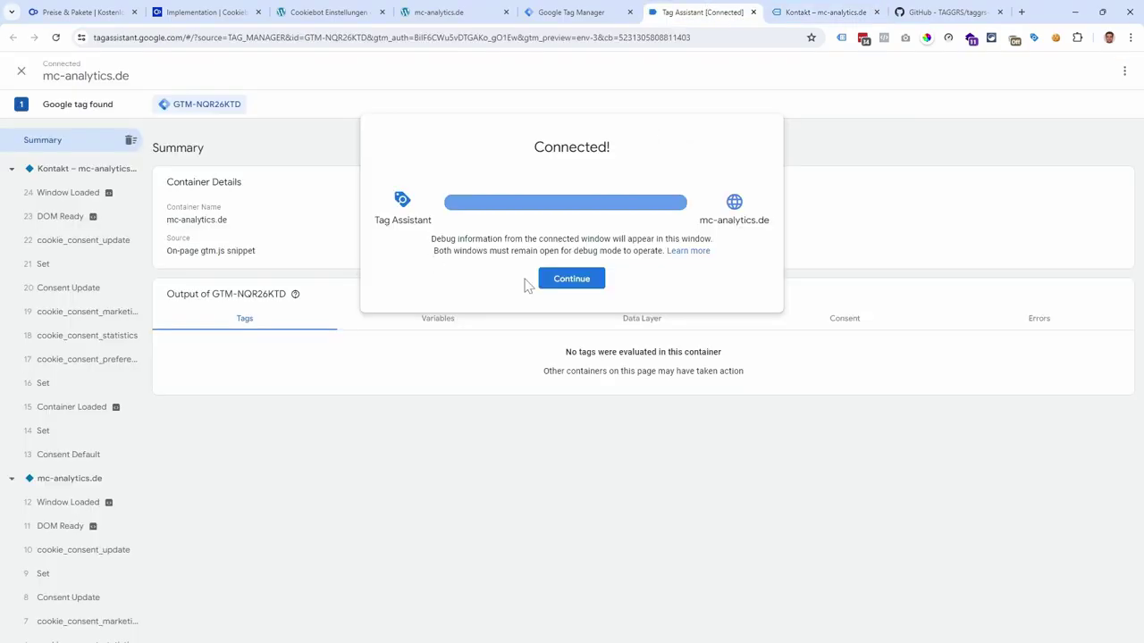
left_click(574, 286)
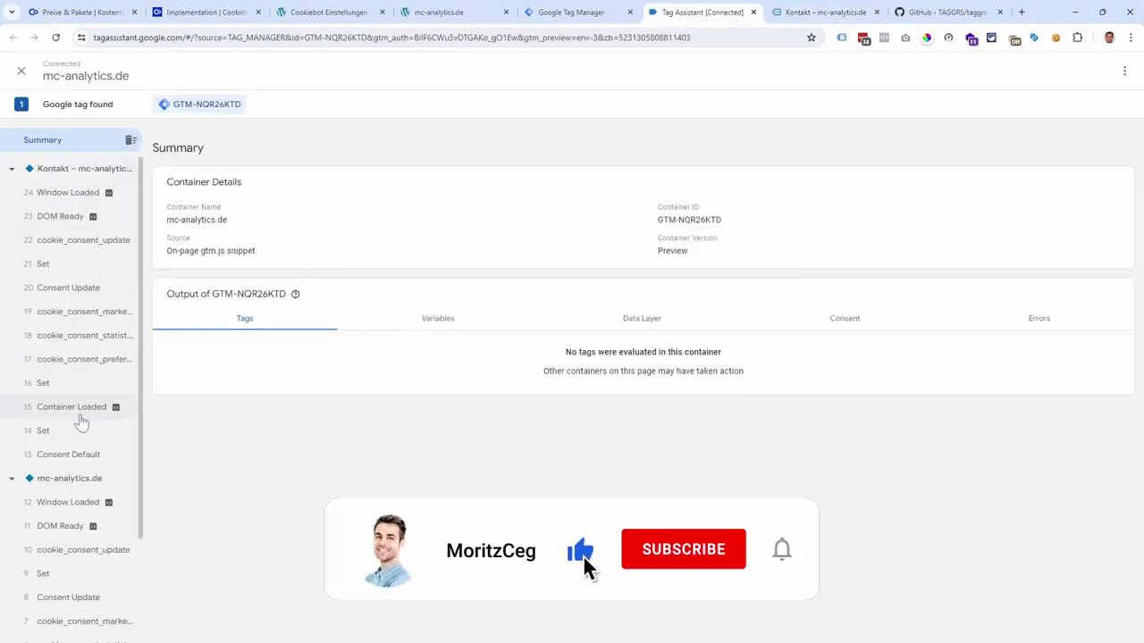
Compare the recorded event groups for the mc-analytics.de home page and Kontakt page with the debugged site, returning to Tag Assistant
scroll(87, 413, "down", 3)
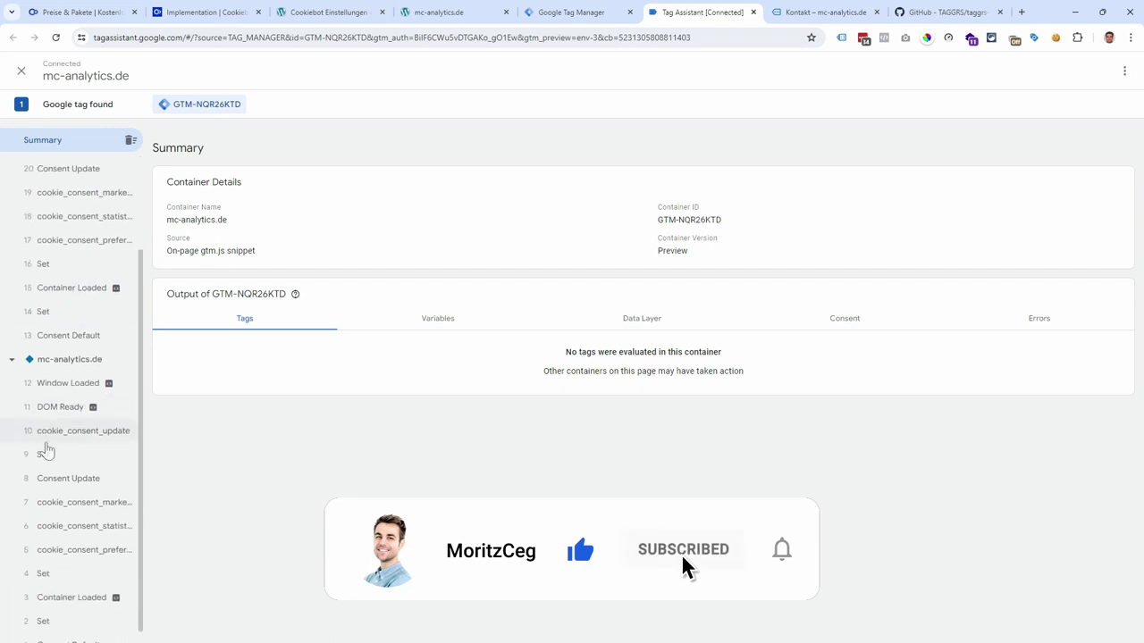
left_click(67, 359)
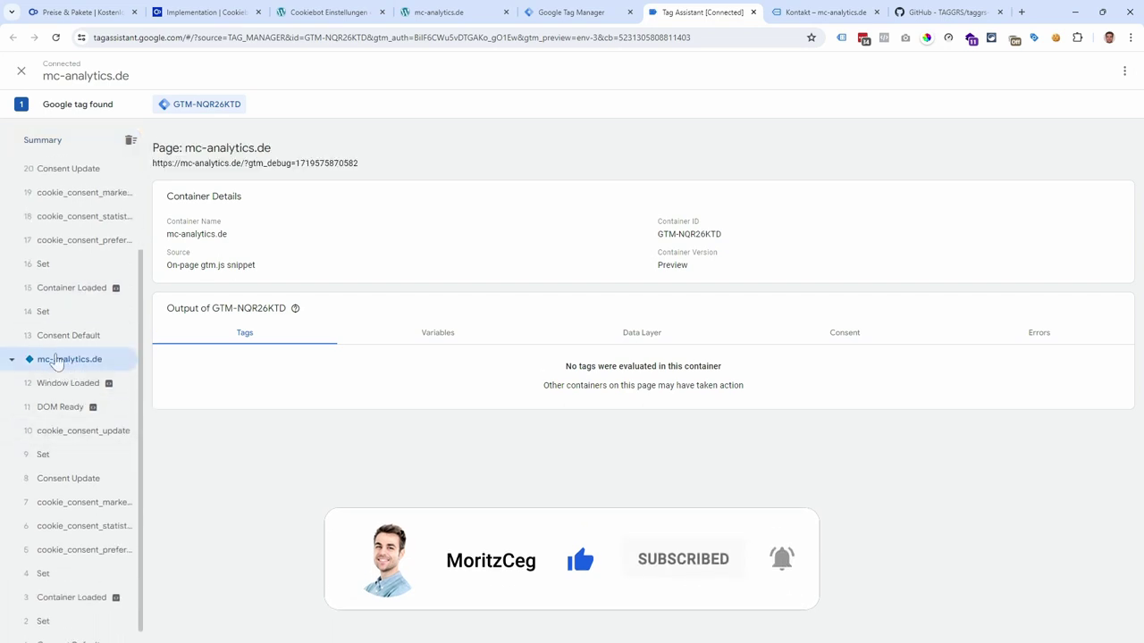
scroll(51, 365, "up", 2)
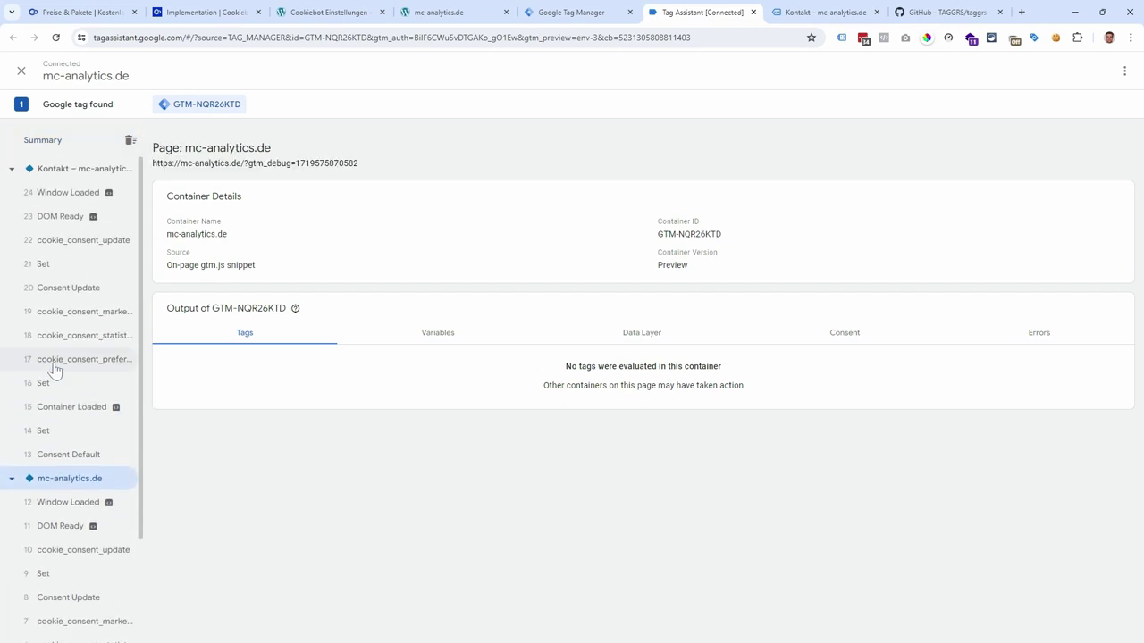
left_click(65, 169)
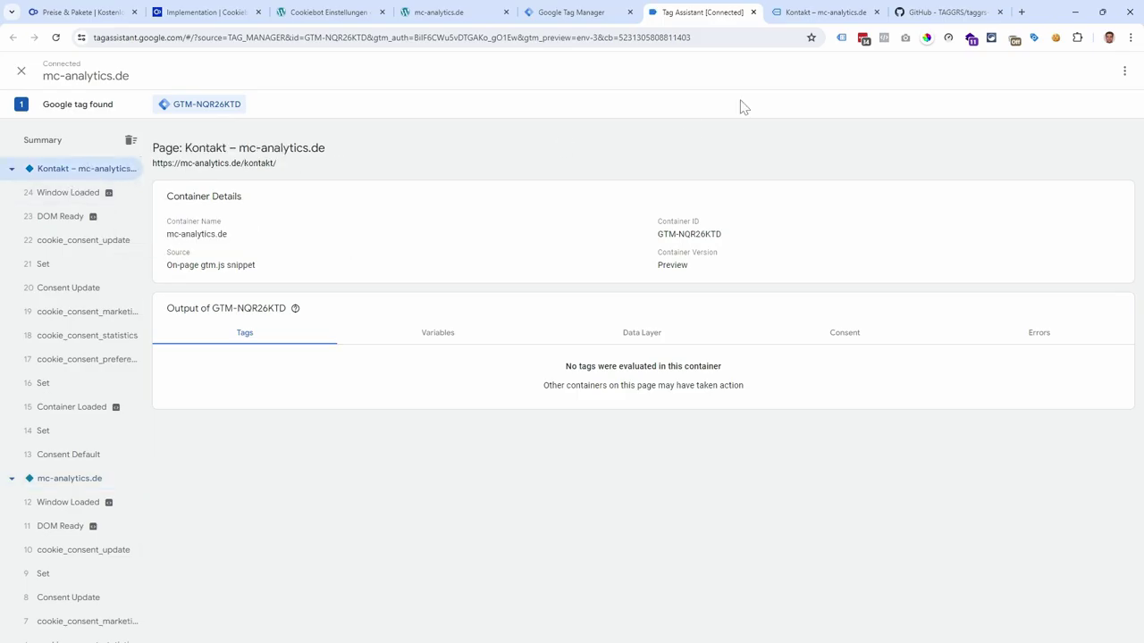
left_click(810, 13)
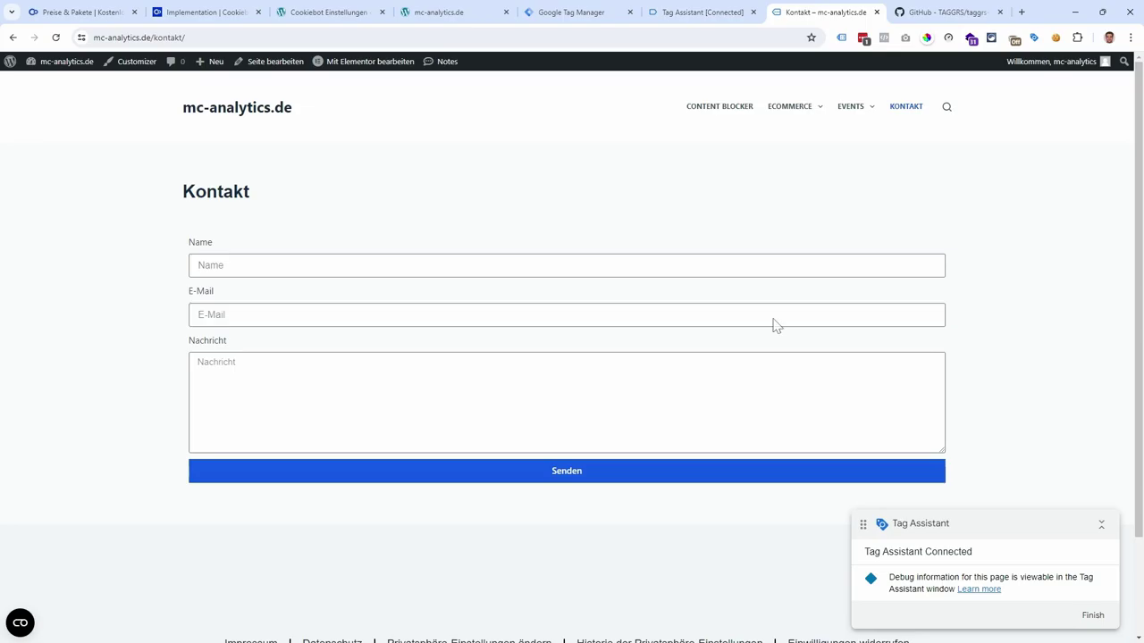
left_click(711, 16)
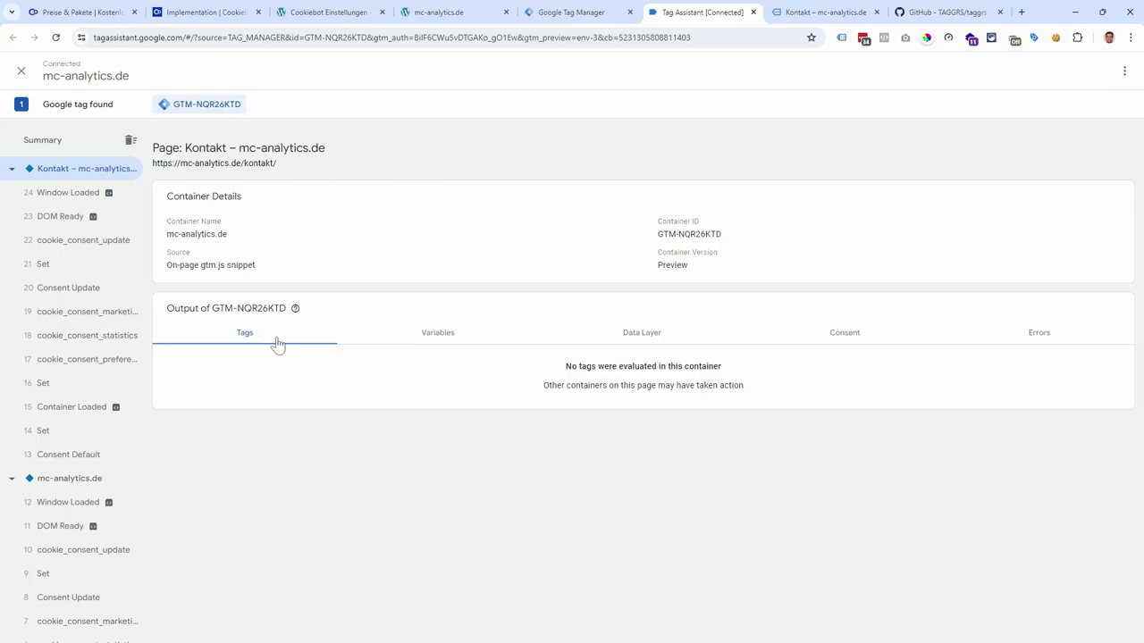
Examine the data layer values and the event consent state recorded for the Kontakt page
left_click(645, 336)
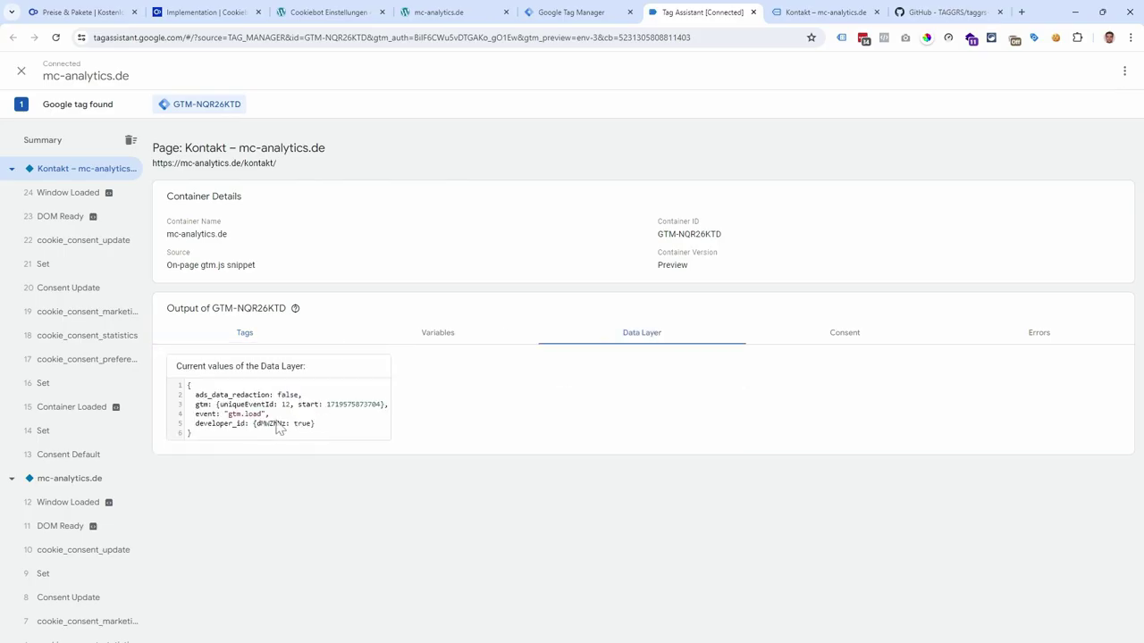
left_click_drag(202, 437, 187, 385)
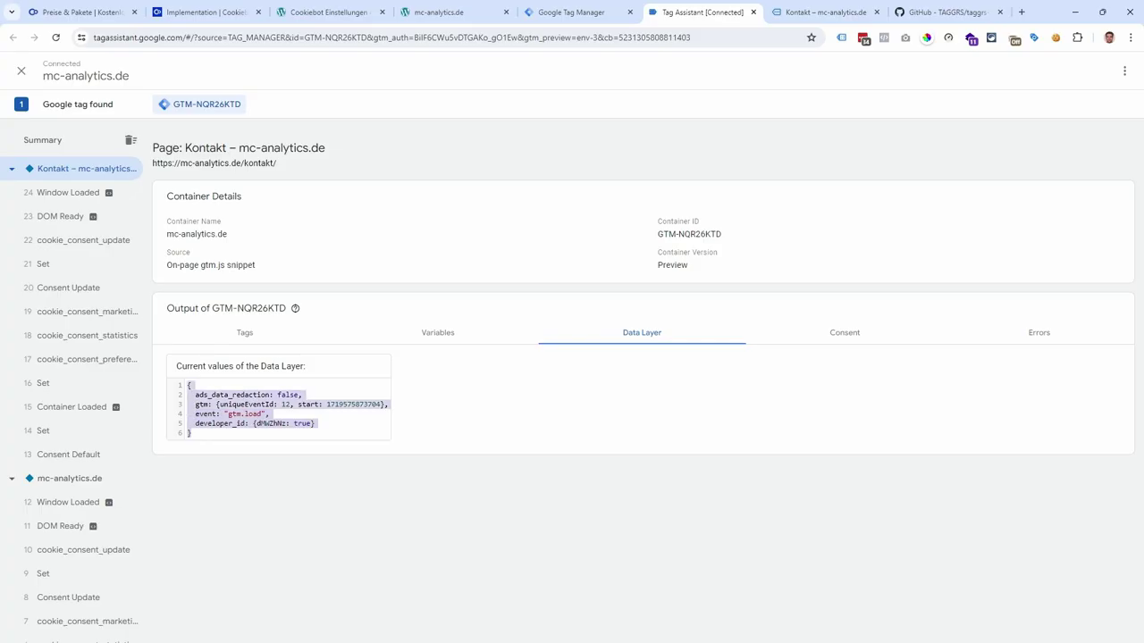
left_click(316, 423)
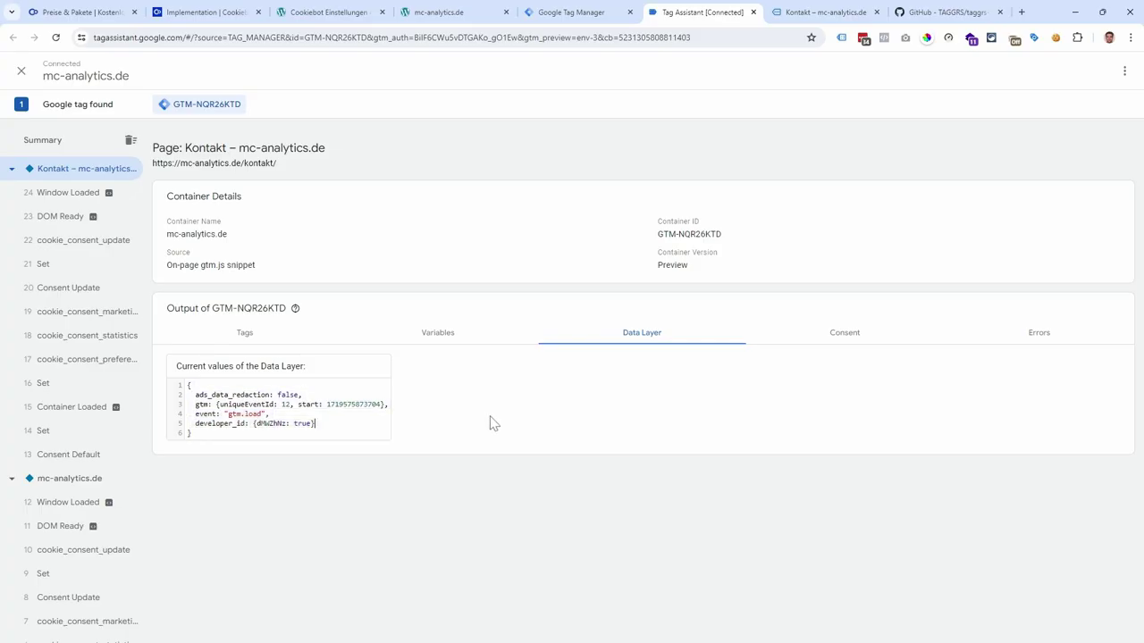
left_click(846, 332)
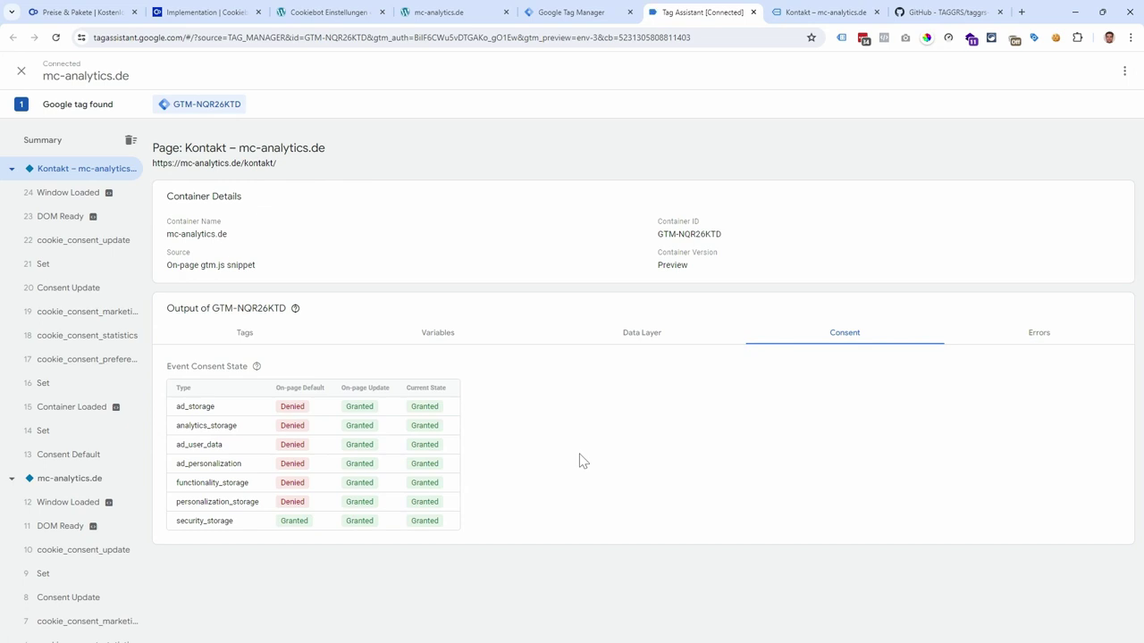
Visit the Ecommerce shop page on the debugged site, open the E-Book product and add it to the cart
left_click(809, 15)
left_click(789, 106)
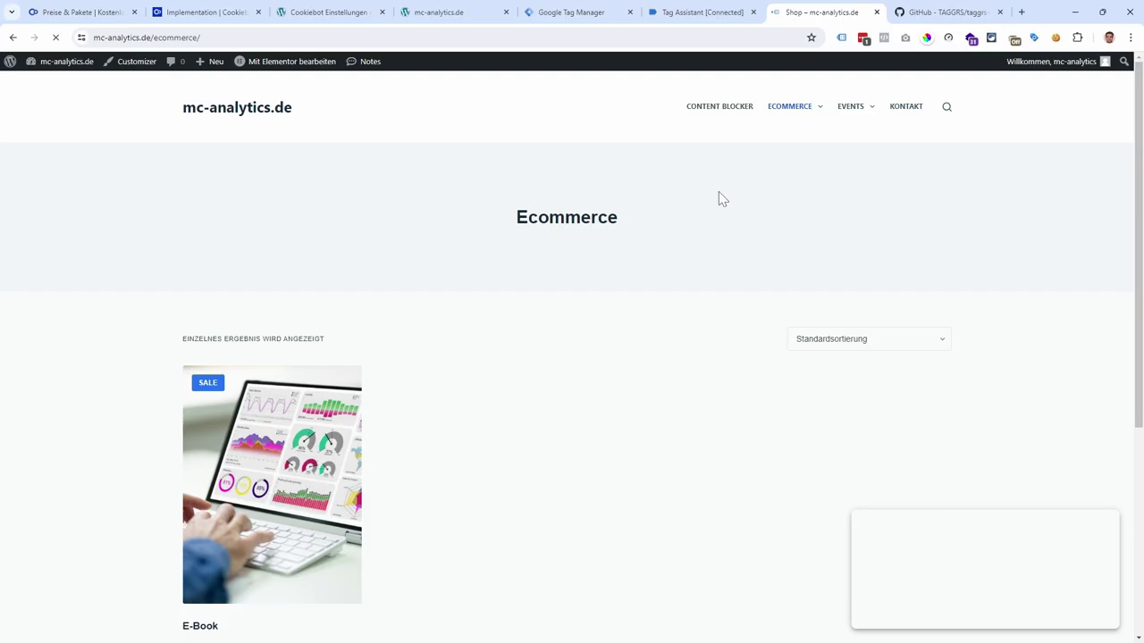
scroll(512, 380, "down", 3)
left_click(295, 250)
left_click(824, 369)
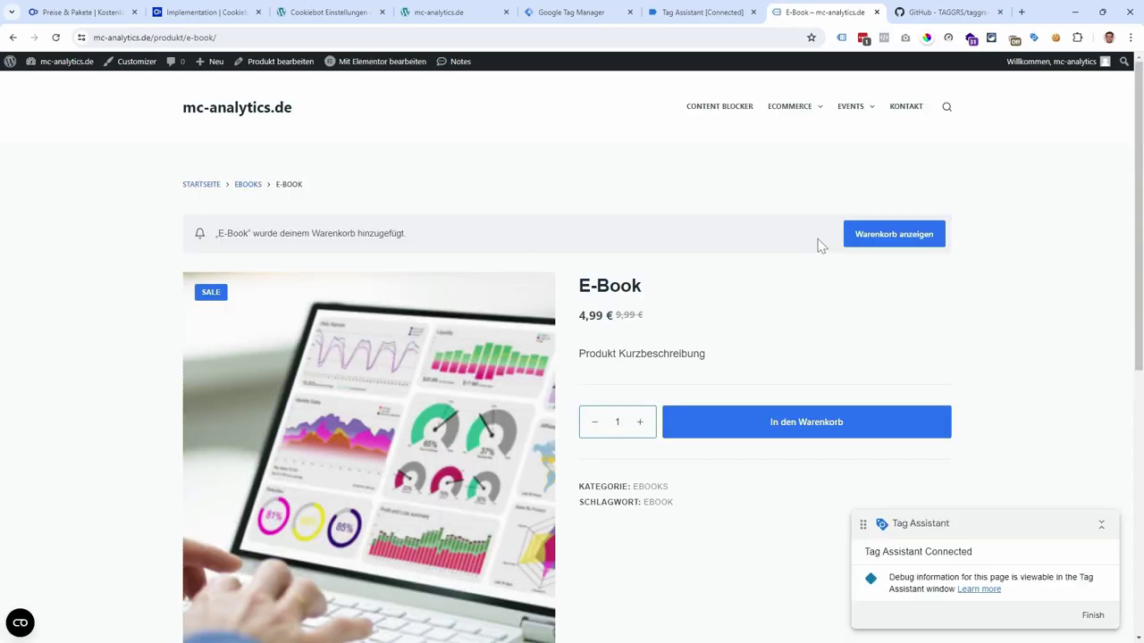
View the cart, proceed to checkout and place the test order for the E-Book
left_click(850, 235)
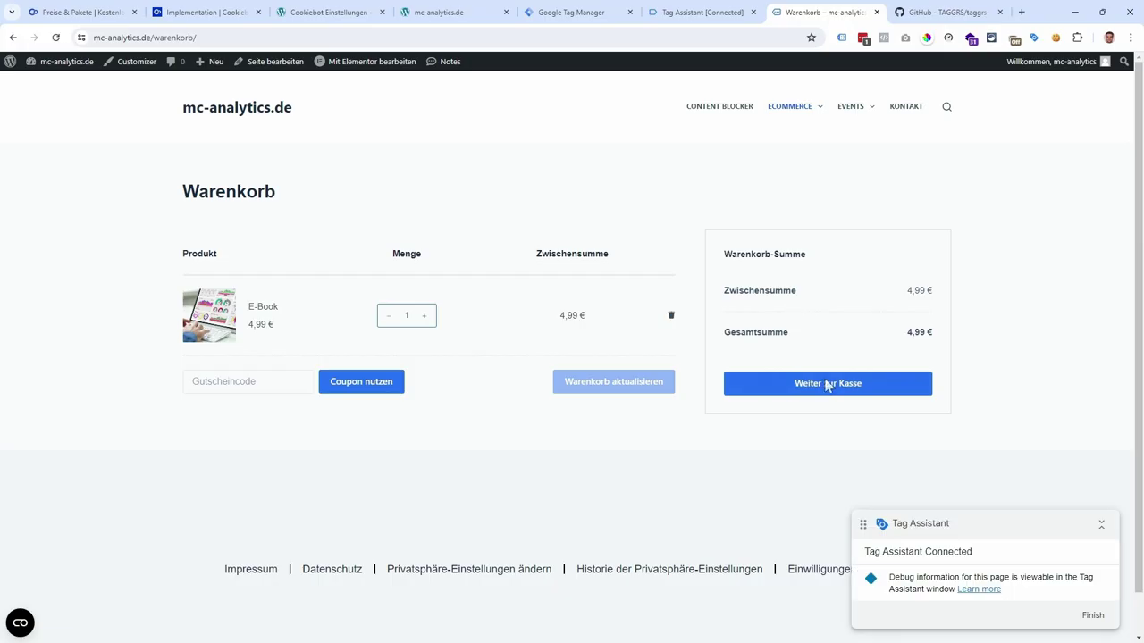
left_click(827, 384)
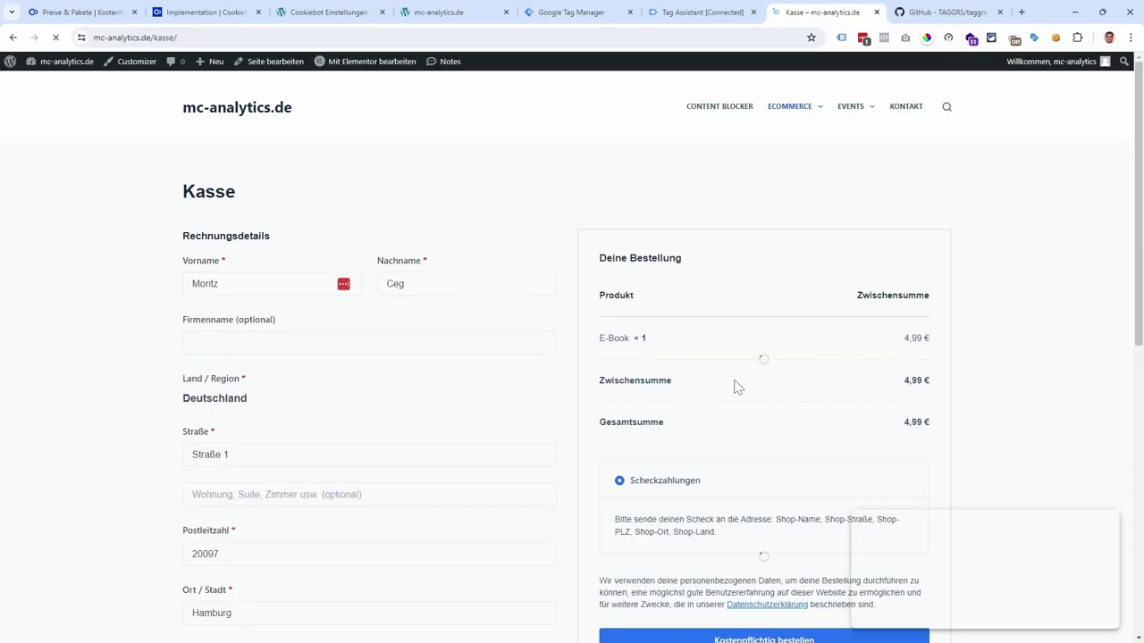
scroll(733, 402, "down", 3)
left_click(740, 512)
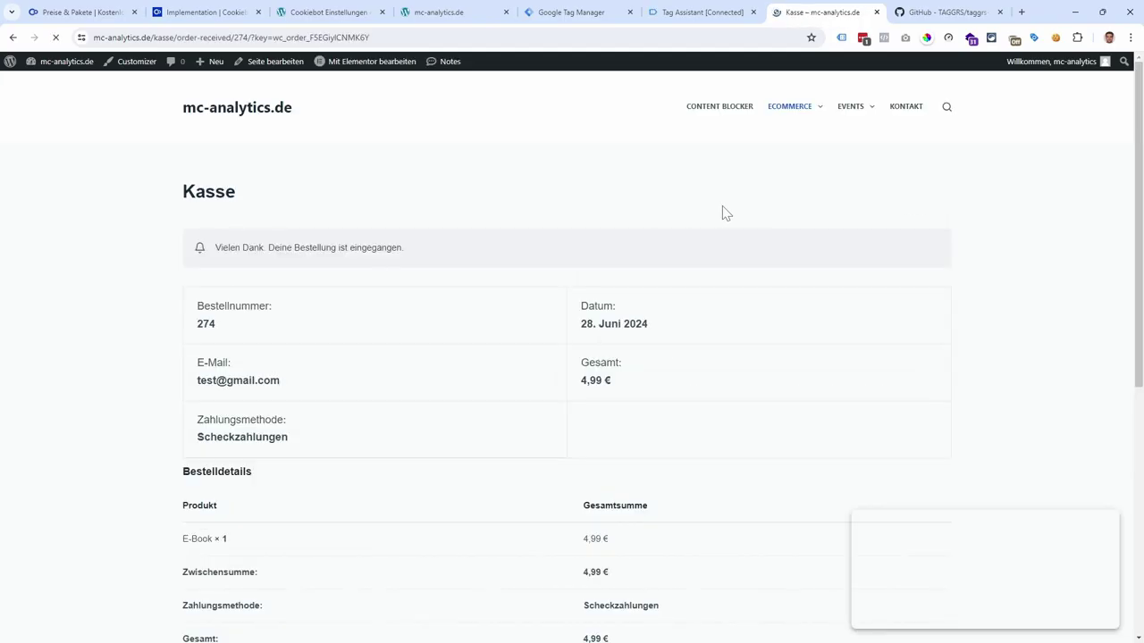
Switch to Tag Assistant and examine the data layer of the order-received Kasse page for ecommerce data
left_click(689, 18)
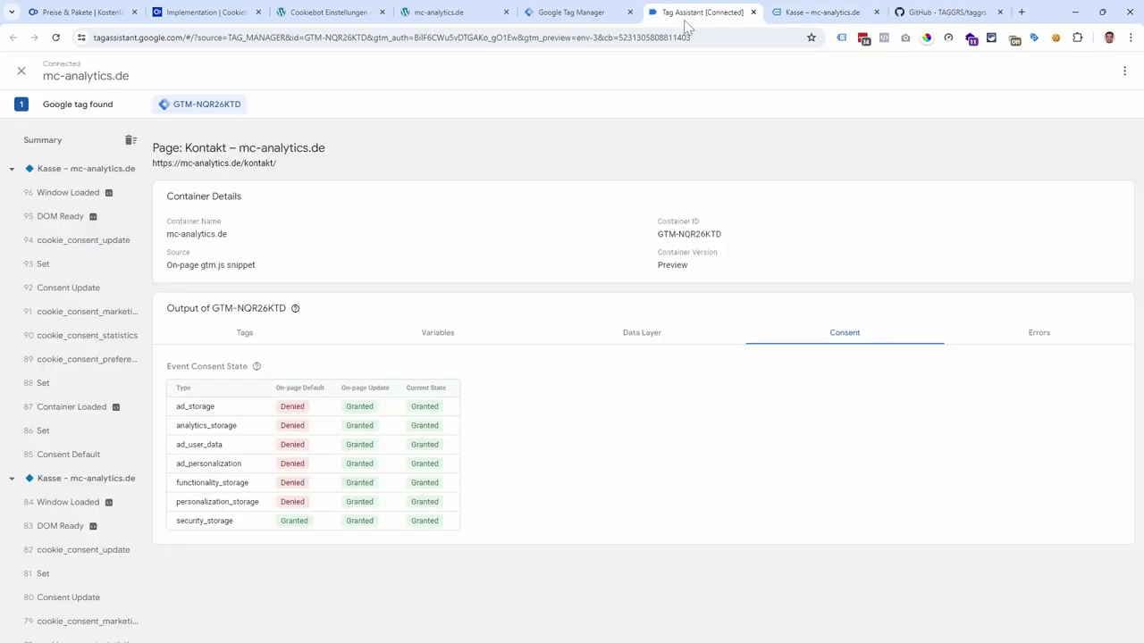
left_click(89, 170)
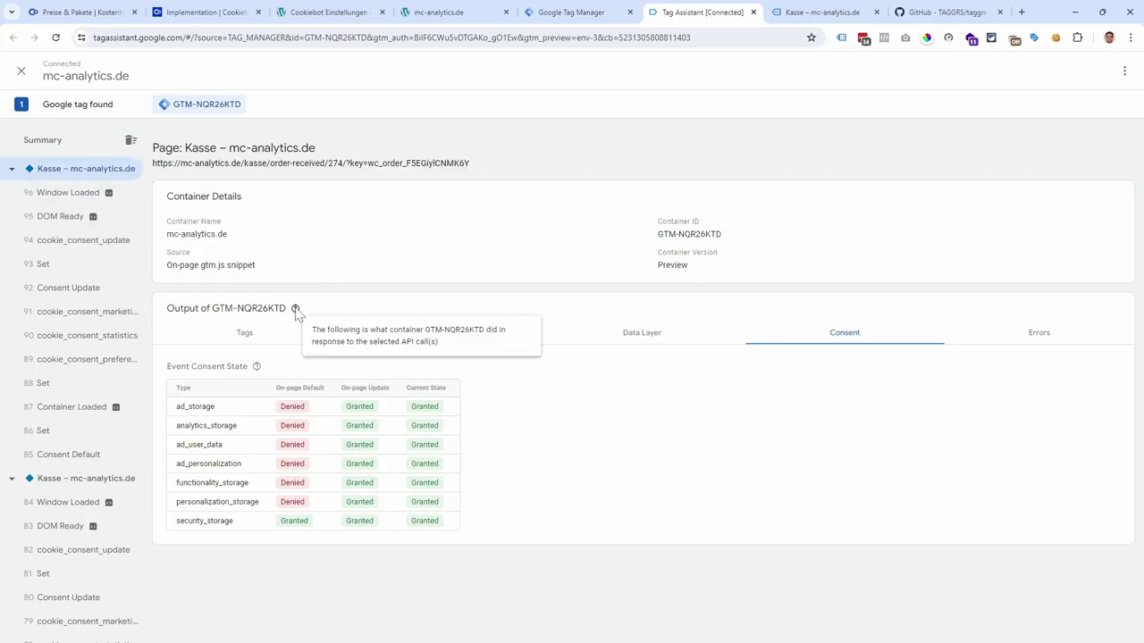
left_click_drag(315, 163, 275, 163)
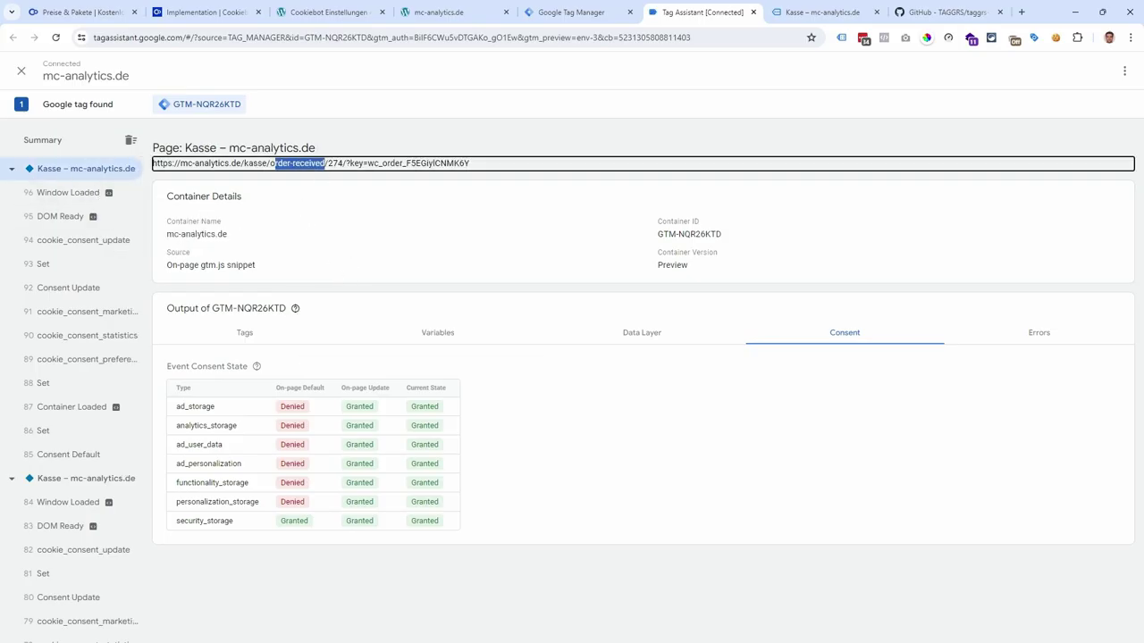
left_click(614, 338)
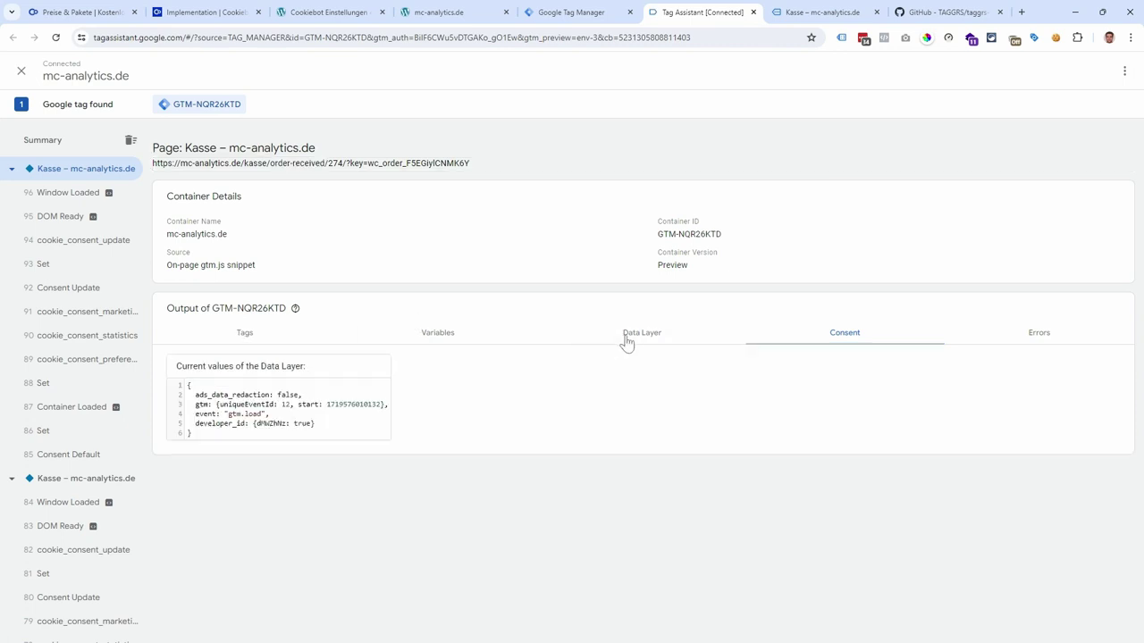
left_click_drag(189, 434, 187, 385)
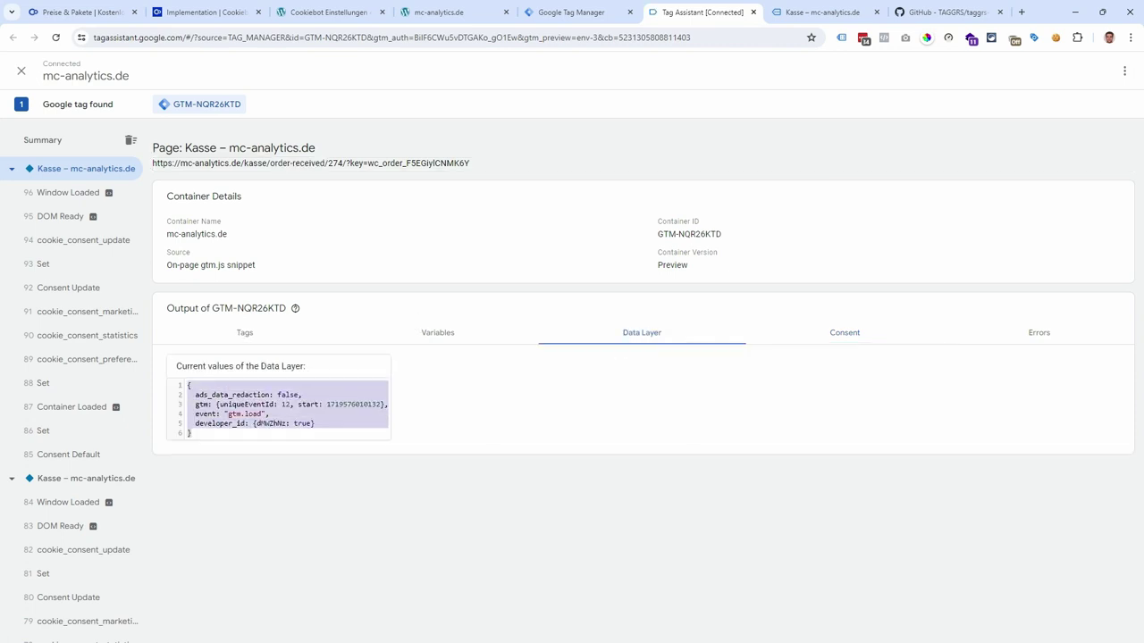
left_click(451, 422)
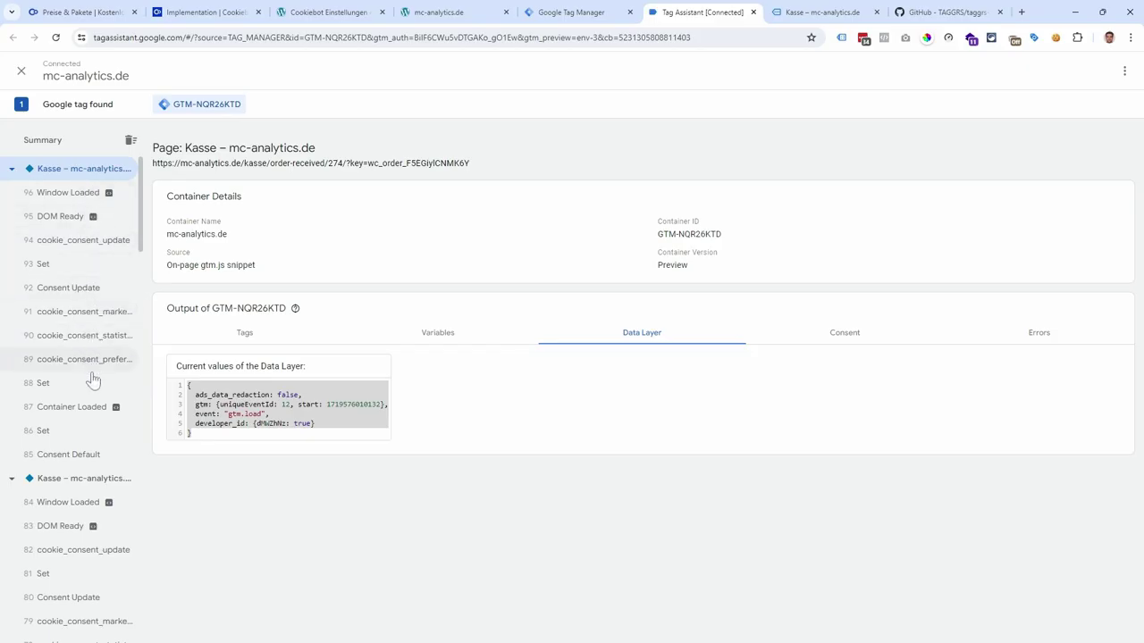
Examine the data layer values of the checkout (Kasse) page and the Warenkorb page
left_click(86, 479)
scroll(64, 329, "down", 2)
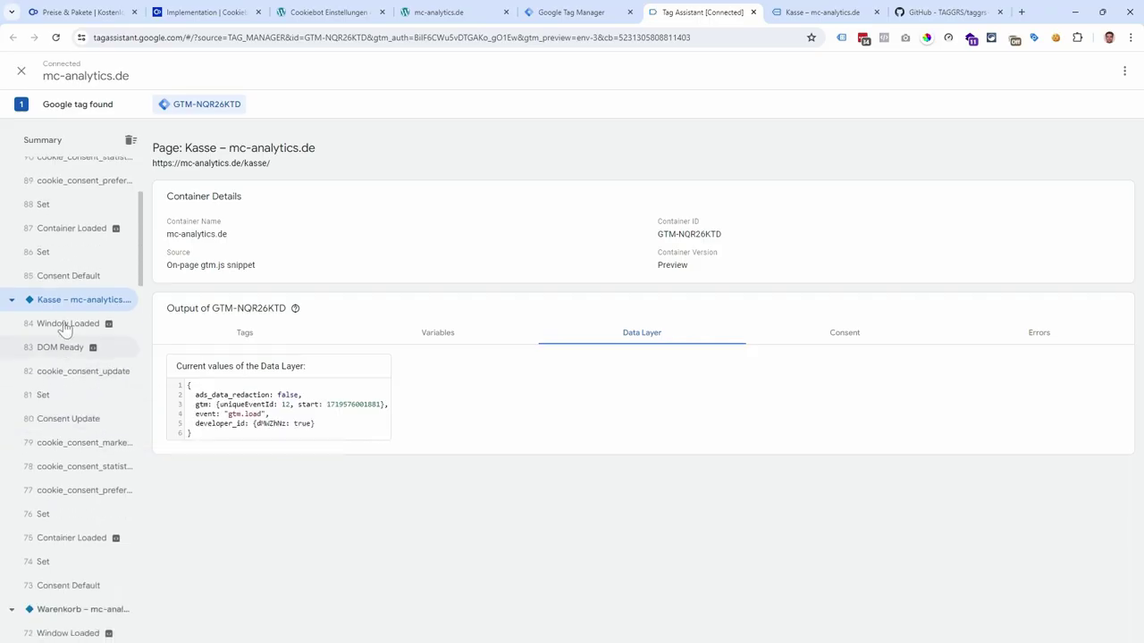
left_click_drag(388, 436, 183, 381)
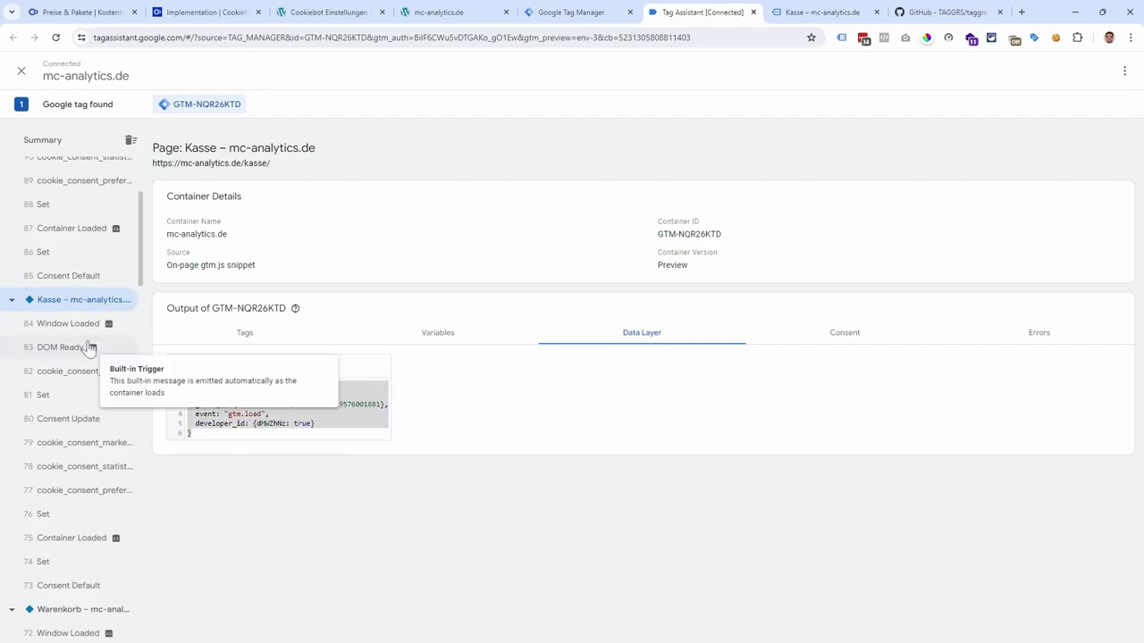
scroll(89, 349, "down", 2)
scroll(90, 349, "down", 2)
left_click(71, 373)
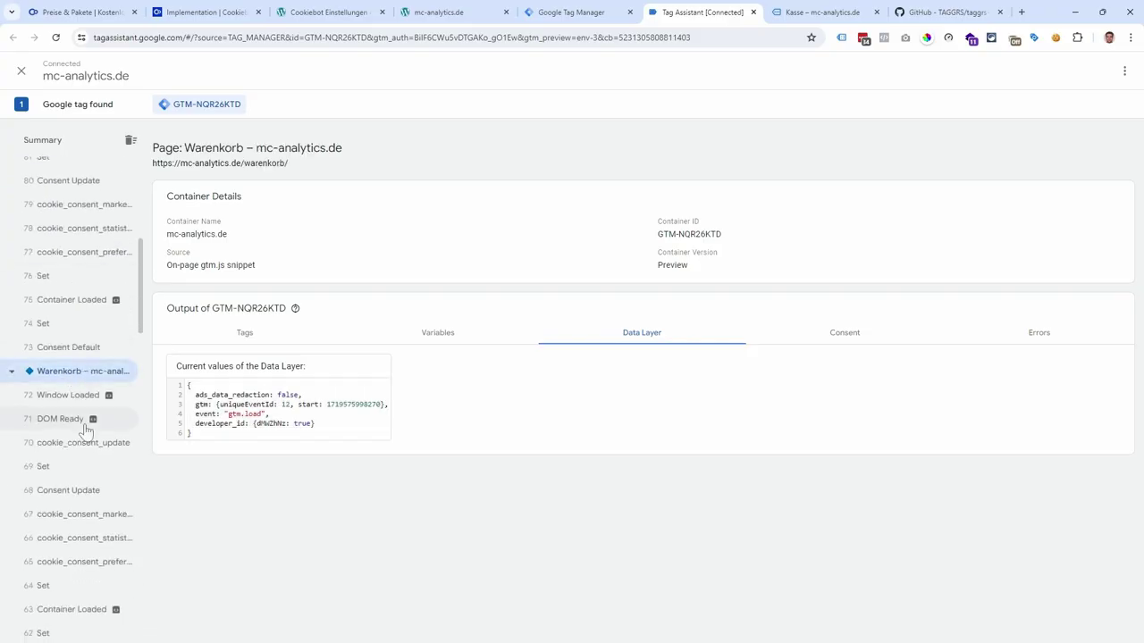
Check the data layer recorded for the E-Book product page, and recheck the one for the order-received Kasse page
scroll(80, 403, "down", 2)
scroll(79, 393, "down", 2)
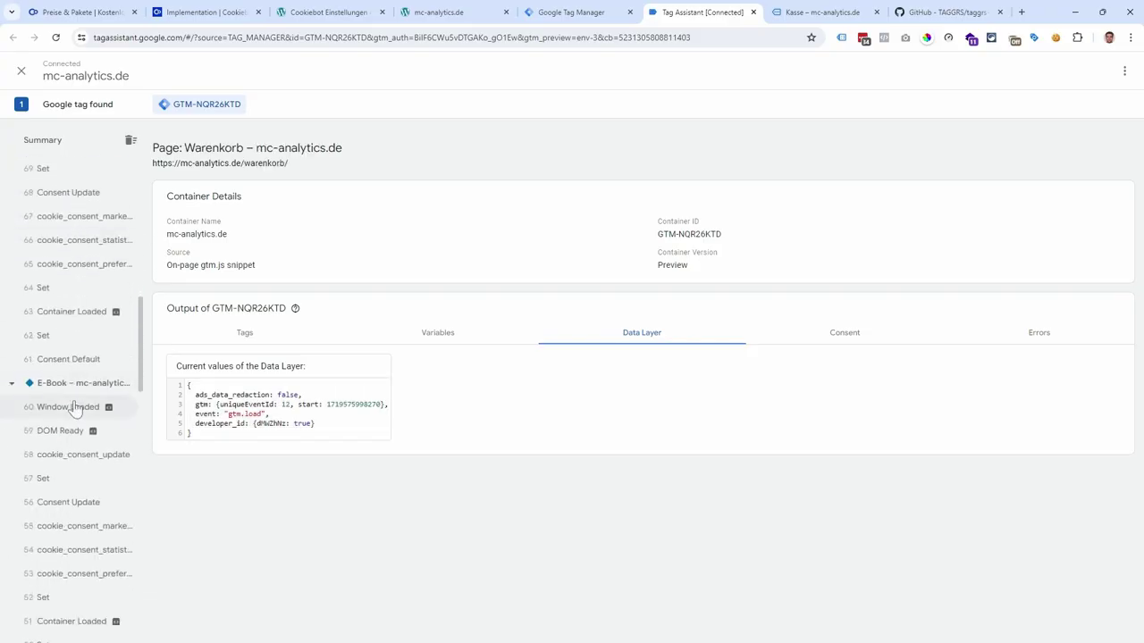
left_click(73, 383)
scroll(73, 420, "down", 3)
scroll(72, 402, "up", 2)
scroll(70, 342, "down", 2)
scroll(70, 342, "up", 6)
left_click(77, 168)
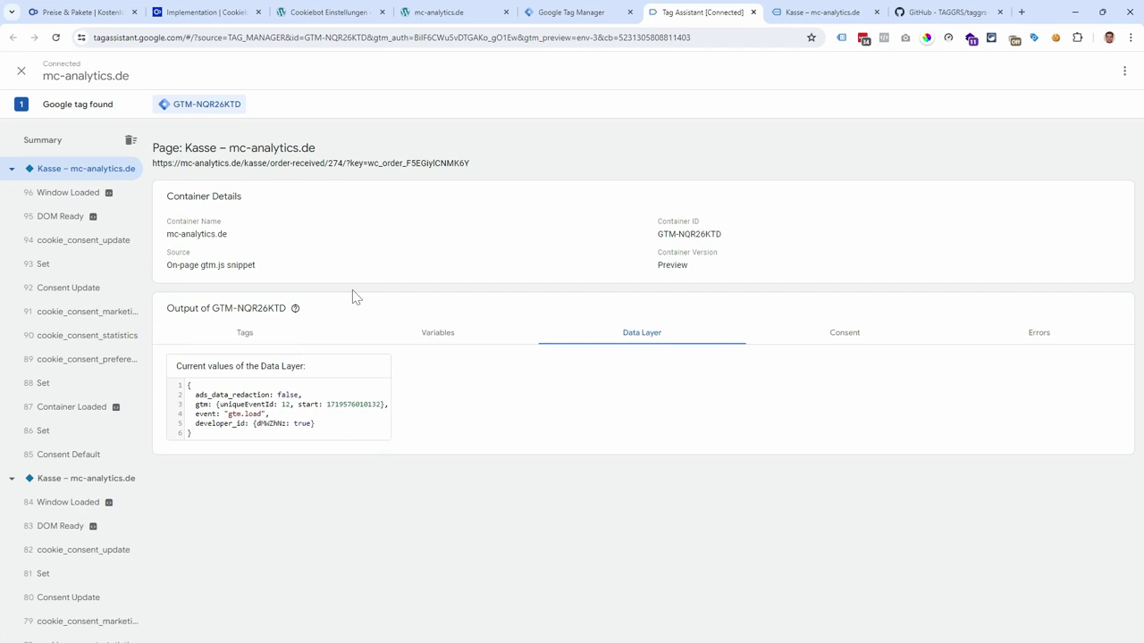
Open the TAGGRS/taggrs-wordpress repository on GitHub and download it as a ZIP file
left_click(952, 12)
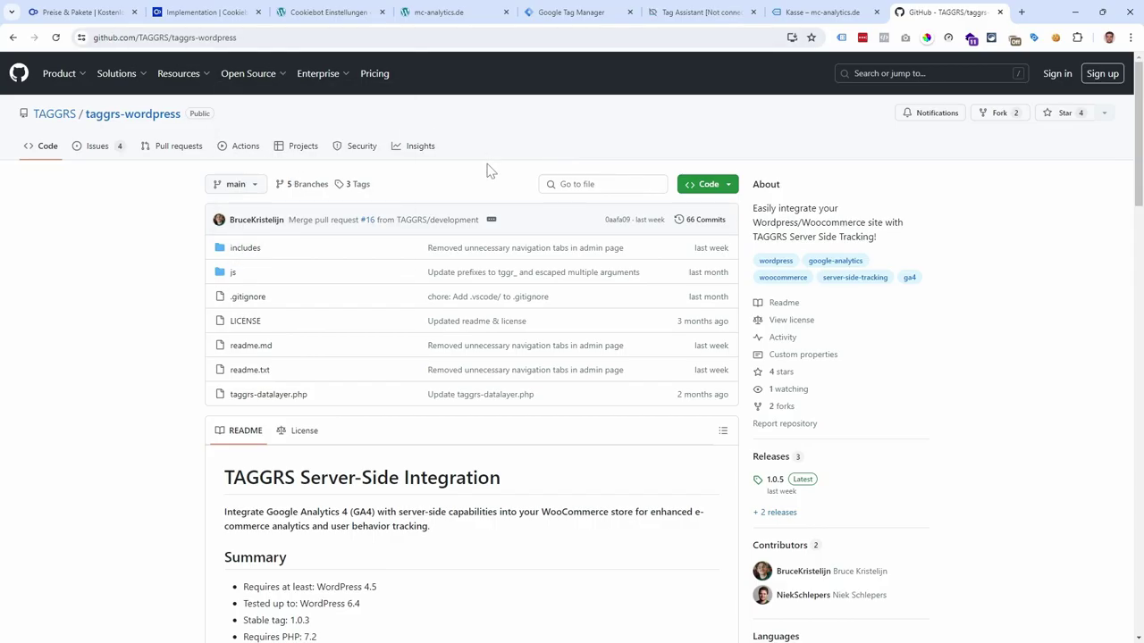
left_click(731, 188)
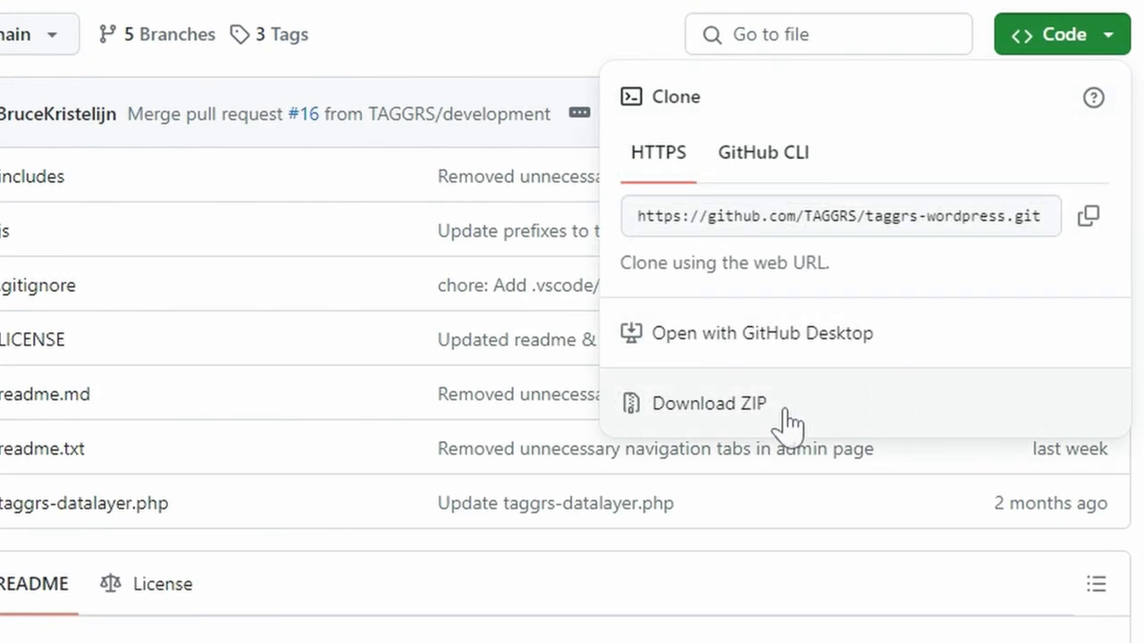
Return to the WordPress admin and close the Tag Assistant and debugged shop tabs
left_click(344, 13)
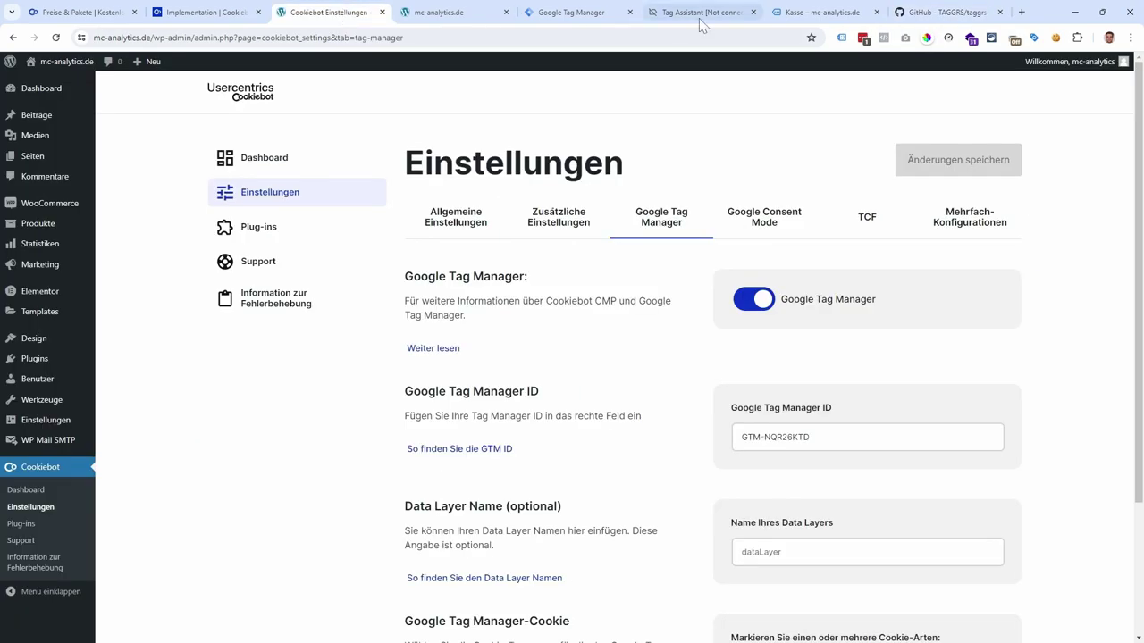
left_click(753, 12)
left_click(753, 12)
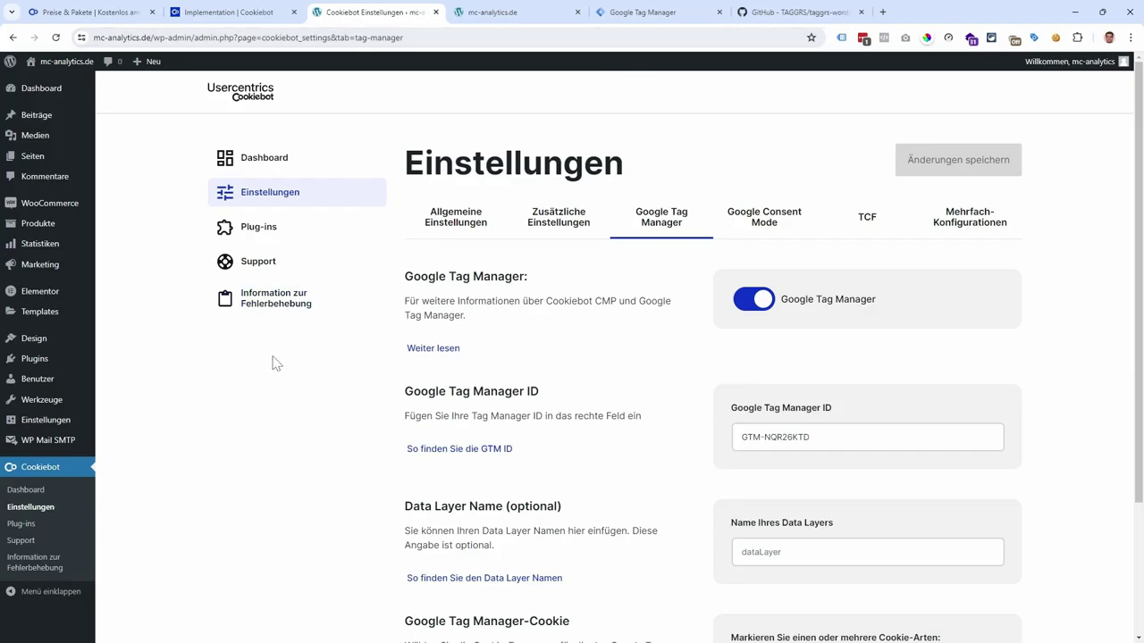
Upload taggrs-wordpress-main.zip as a new WordPress plugin, install it and activate it
mouse_move(59, 365)
left_click(130, 383)
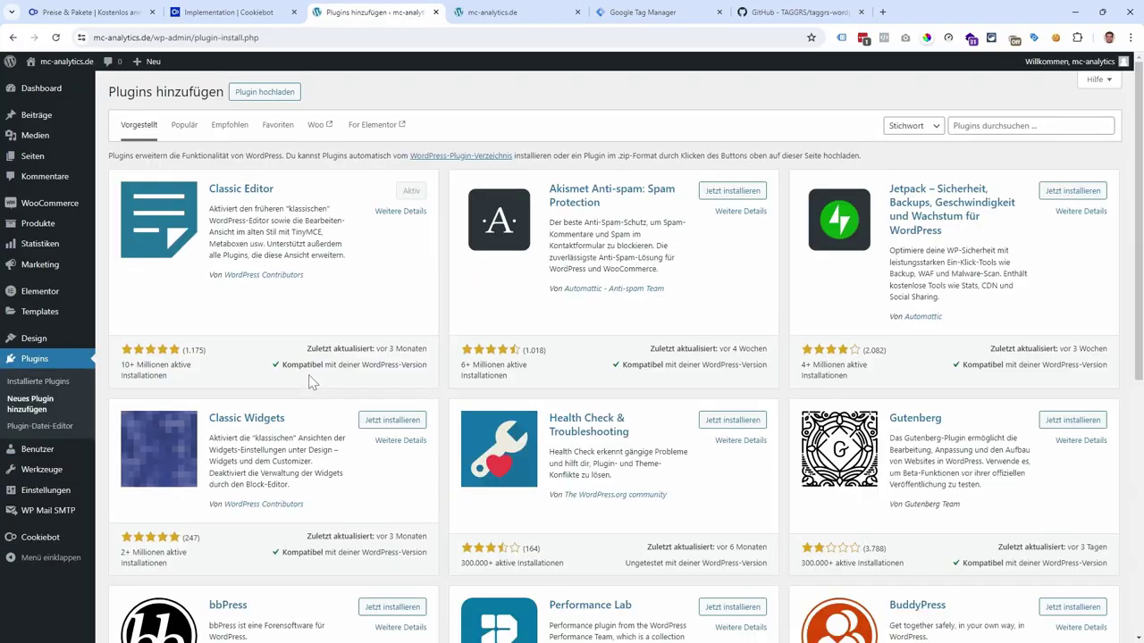
left_click(281, 95)
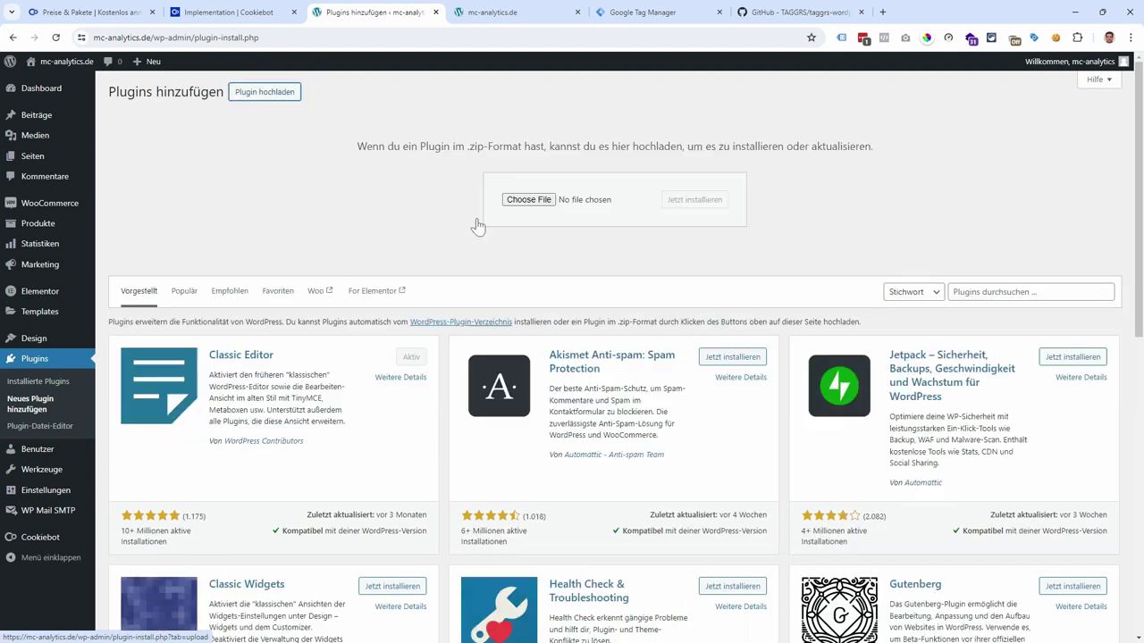
left_click(524, 202)
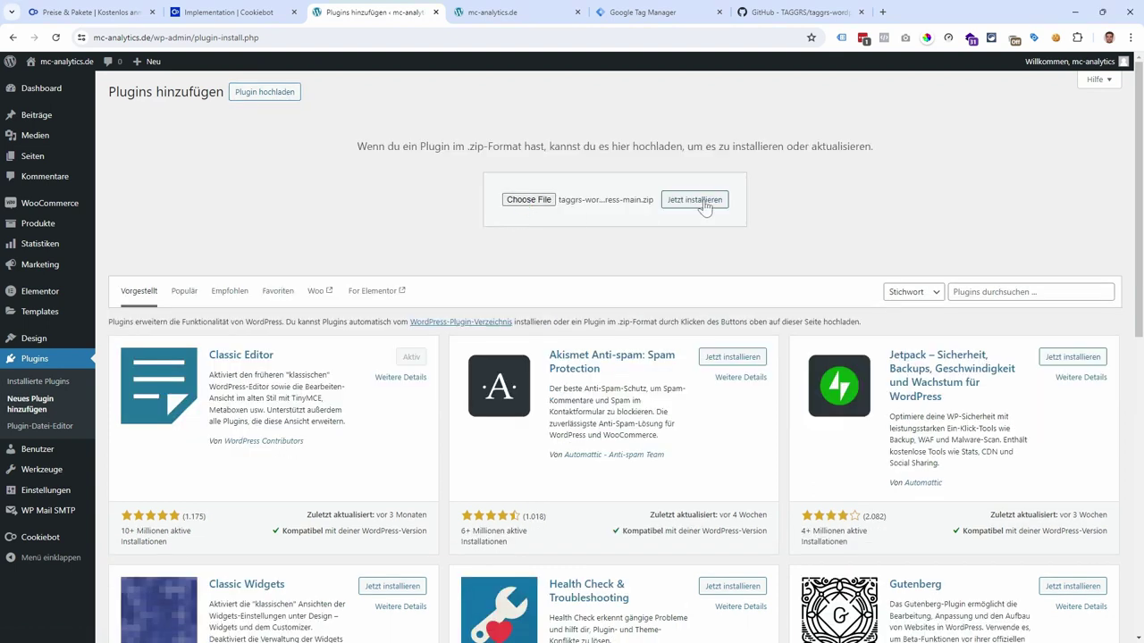
left_click(705, 202)
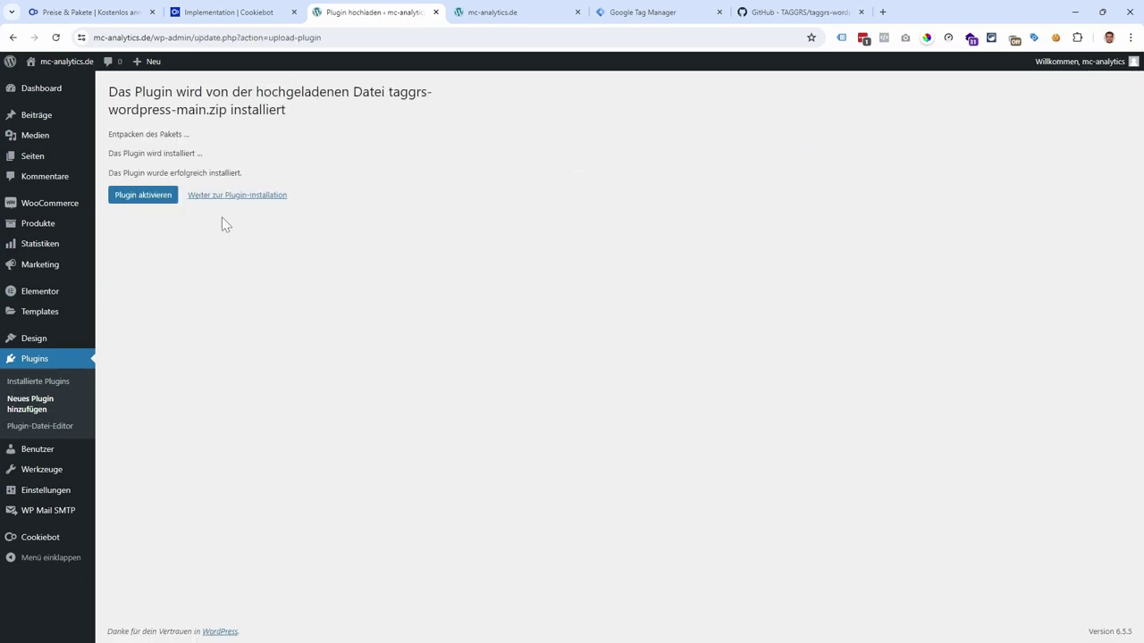
left_click(157, 197)
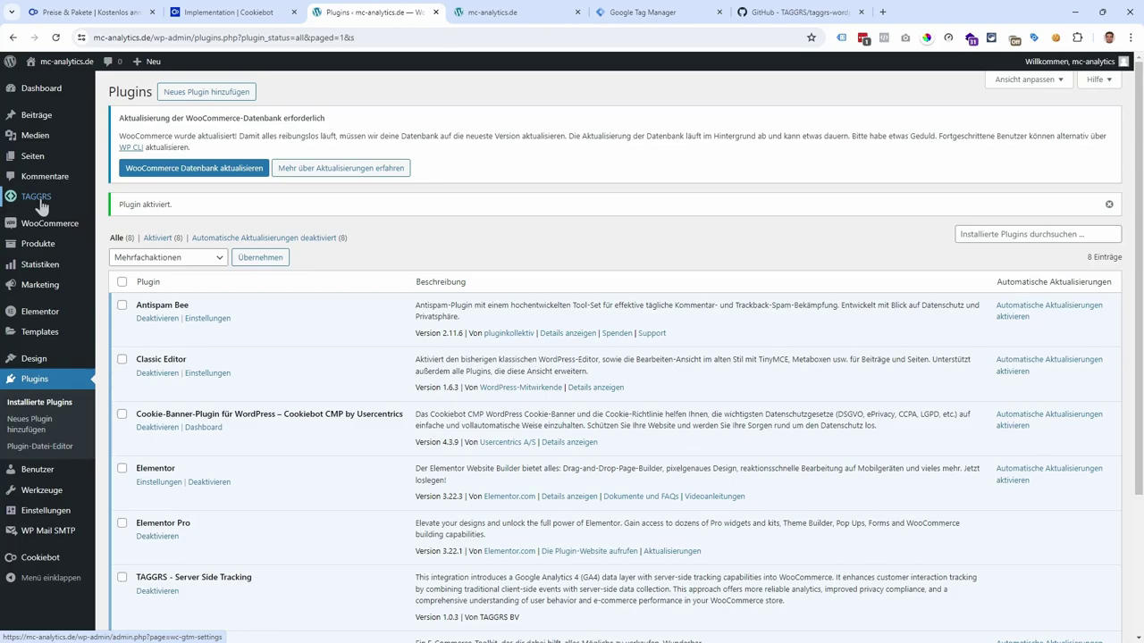
Save the TAGGRS settings with all events enabled and the Tag Manager code left empty, and open the WordPress dashboard
left_click(40, 204)
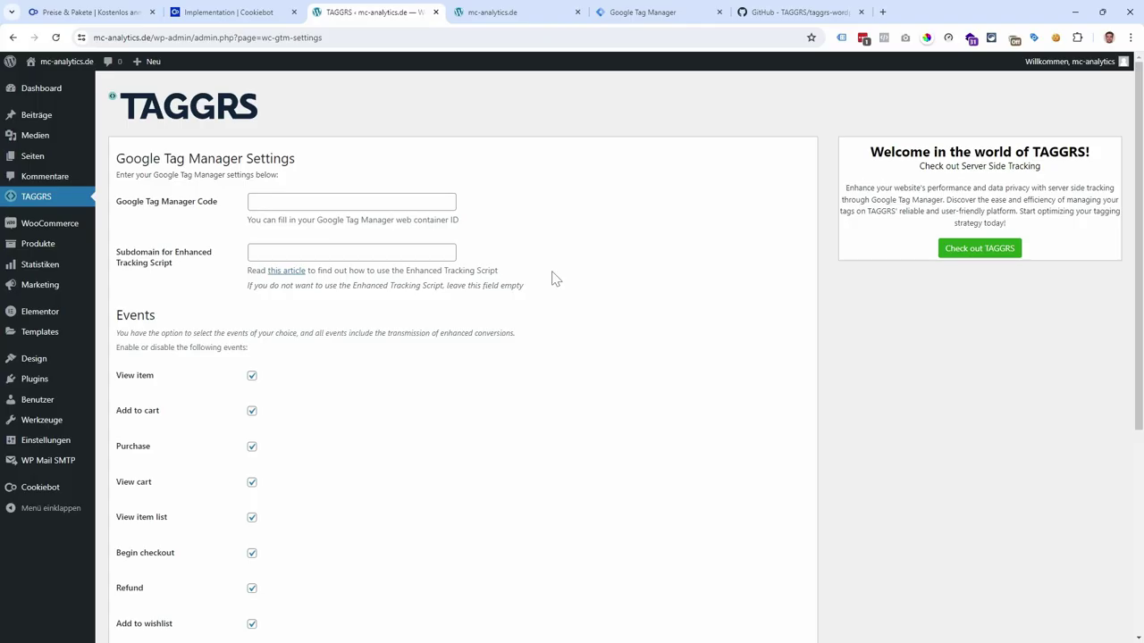
scroll(575, 275, "down", 2)
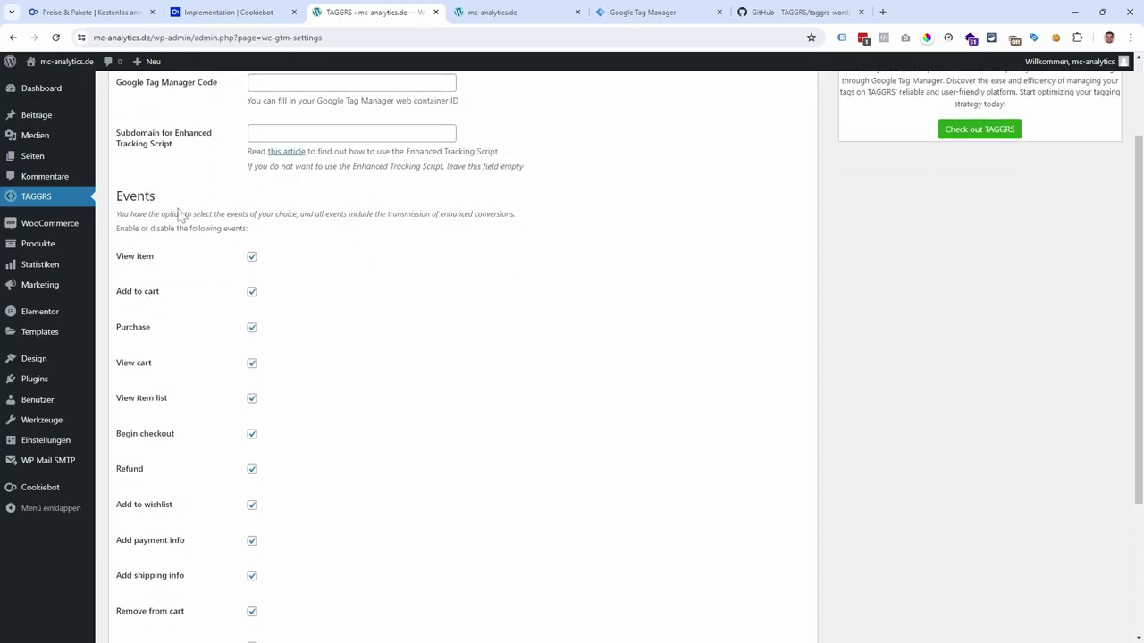
left_click_drag(158, 204, 98, 207)
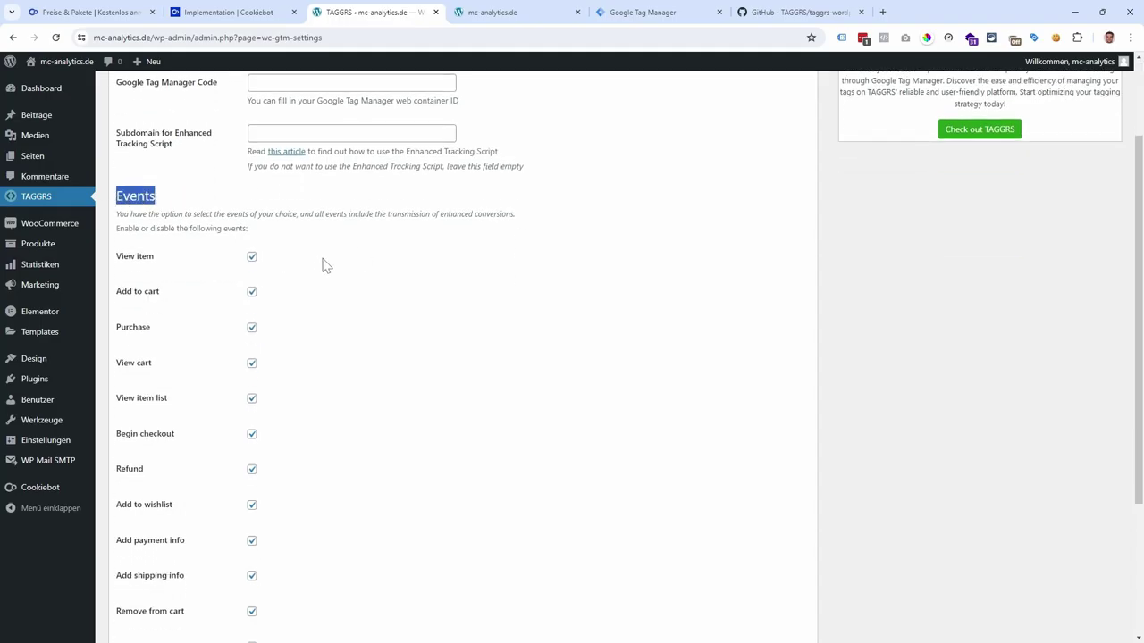
scroll(321, 260, "down", 2)
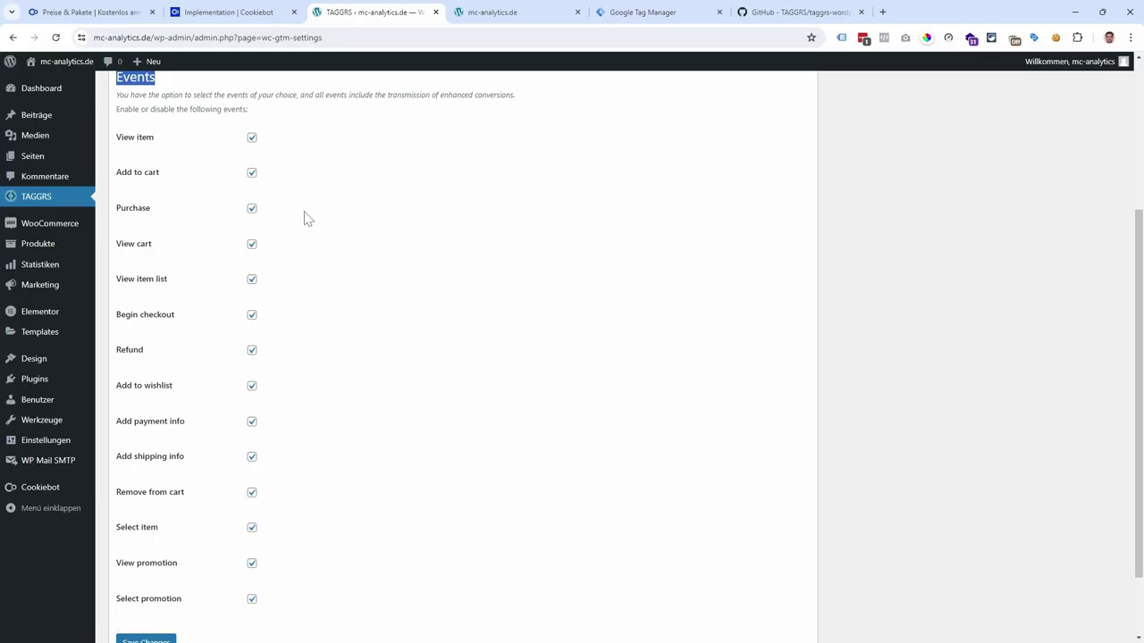
left_click(298, 156)
left_click_drag(150, 215, 117, 183)
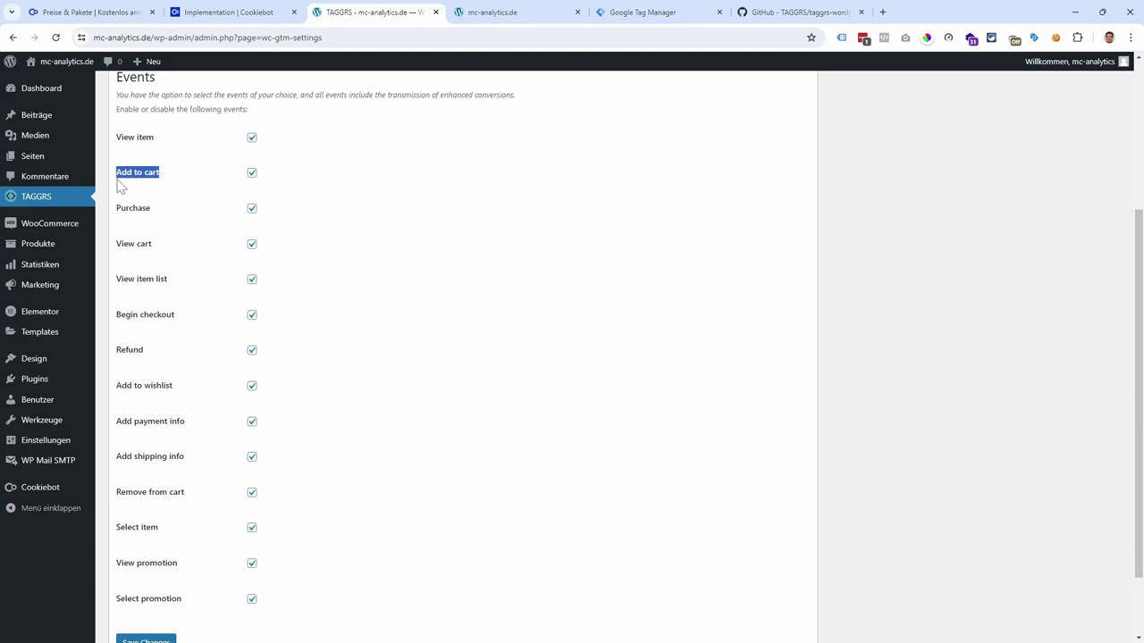
left_click(313, 204)
scroll(379, 254, "down", 2)
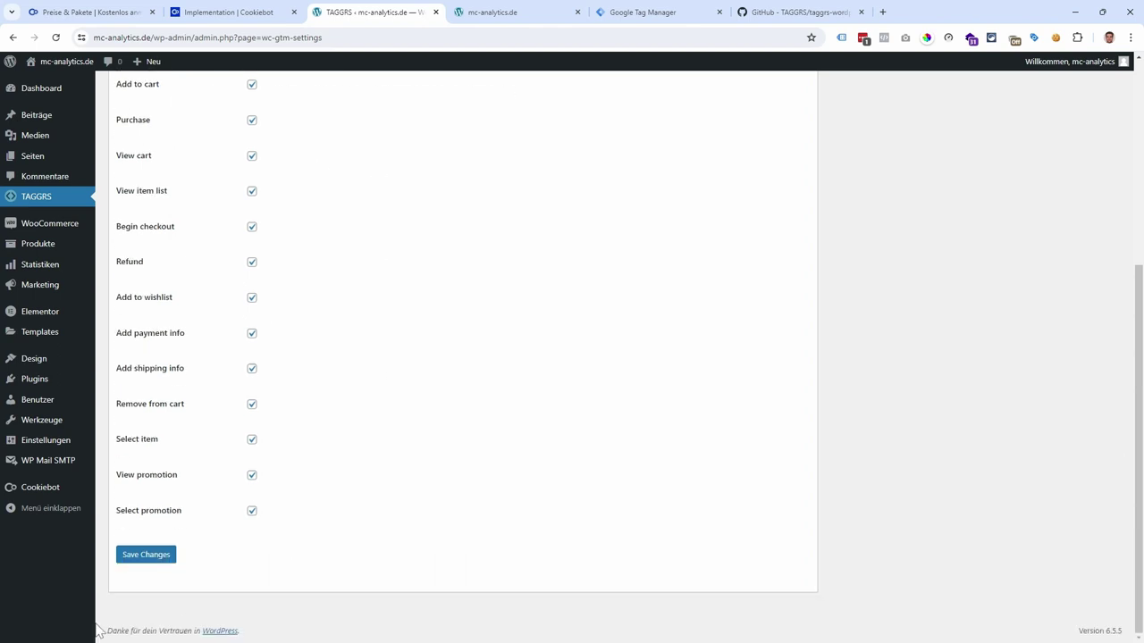
left_click(146, 555)
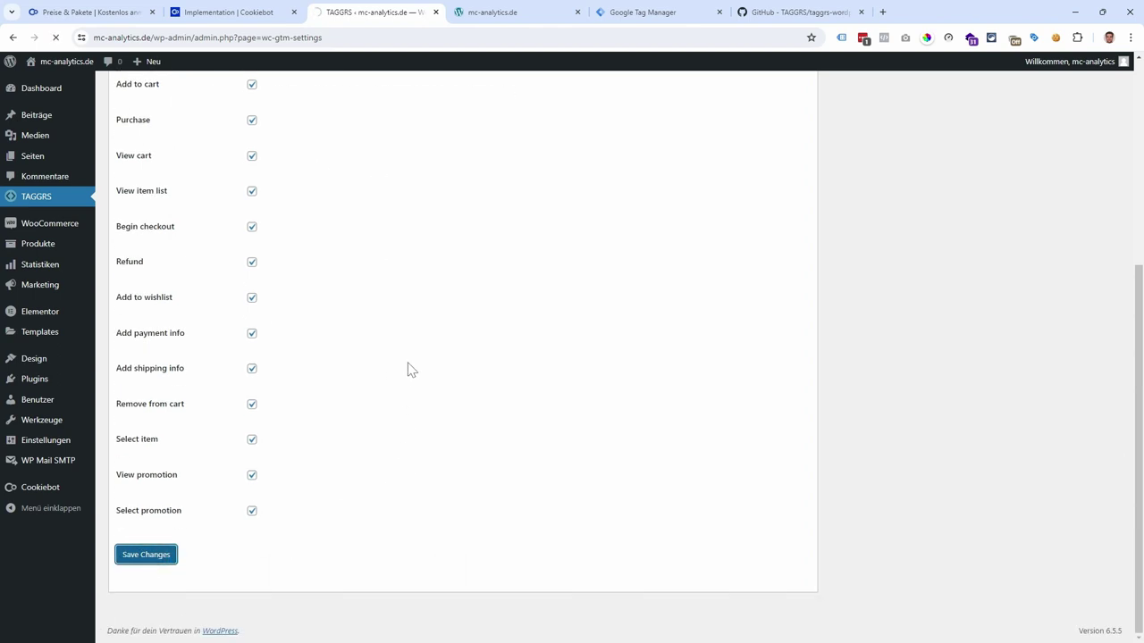
left_click(41, 88)
Start a Google Tag Manager preview session connected to mc-analytics.de and open the site's Ecommerce shop page
left_click(643, 11)
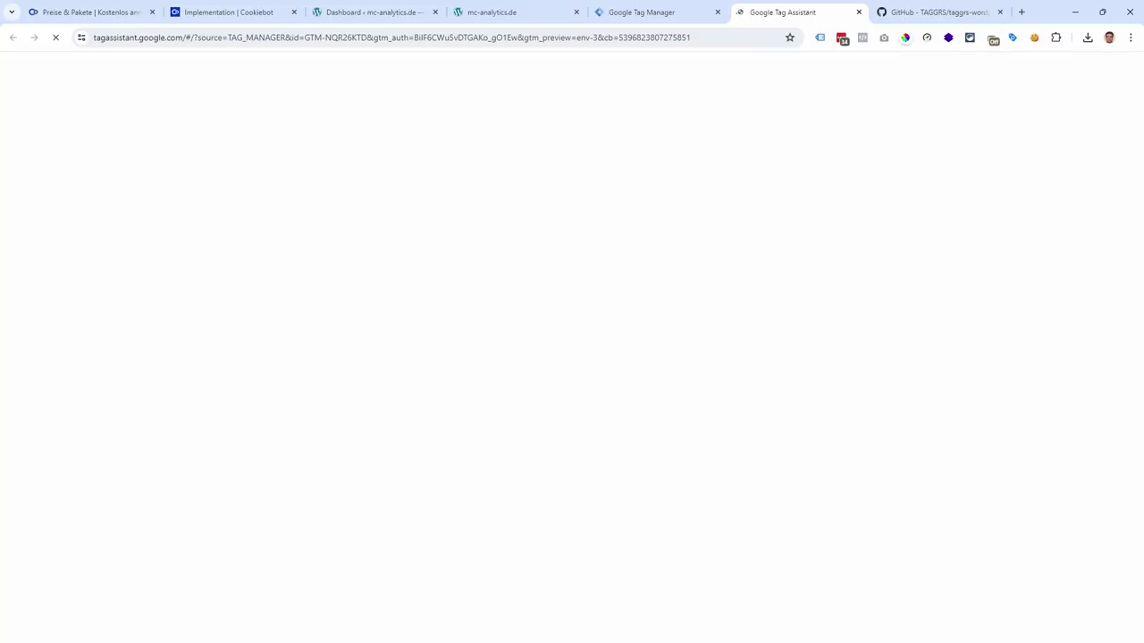
left_click(570, 339)
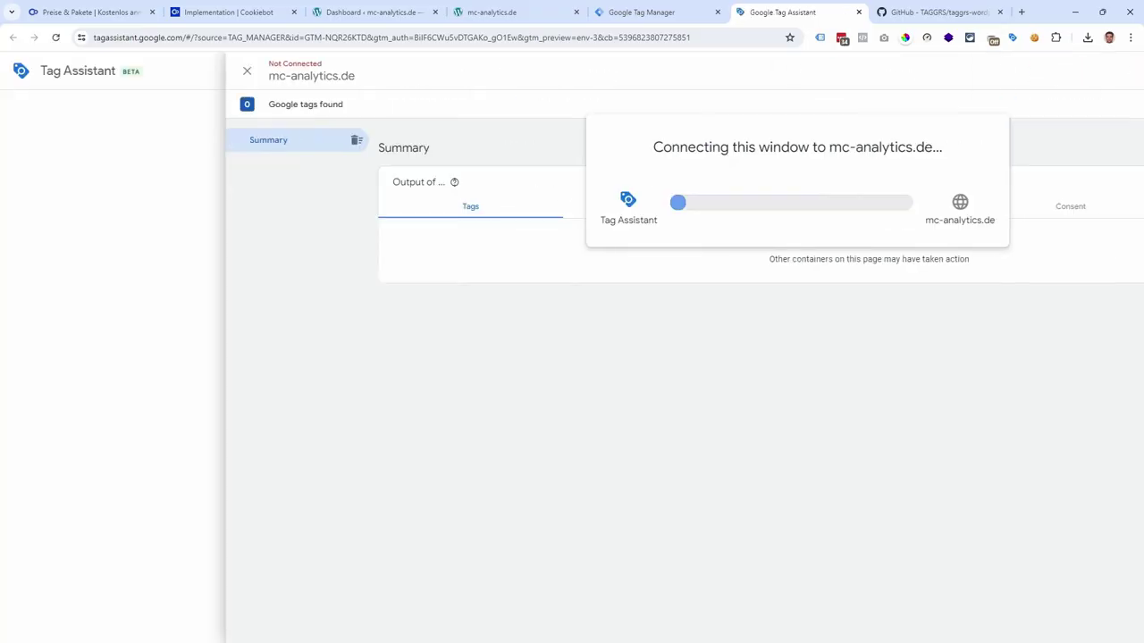
left_click(790, 106)
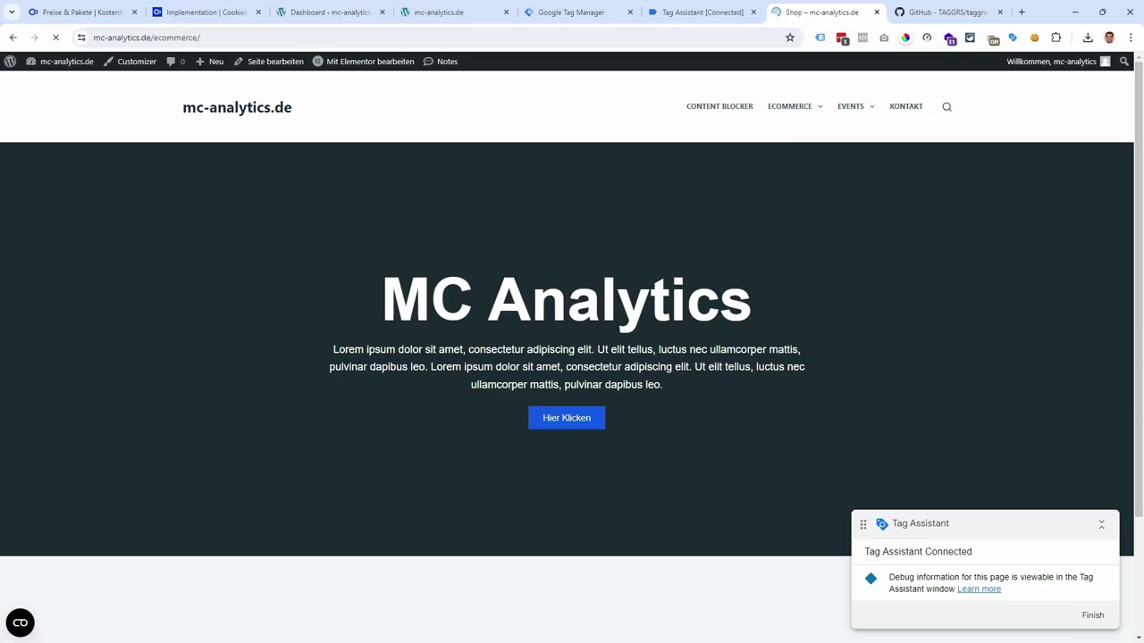
Add the E-Book to the cart, proceed to checkout and place the test order
left_click(330, 440)
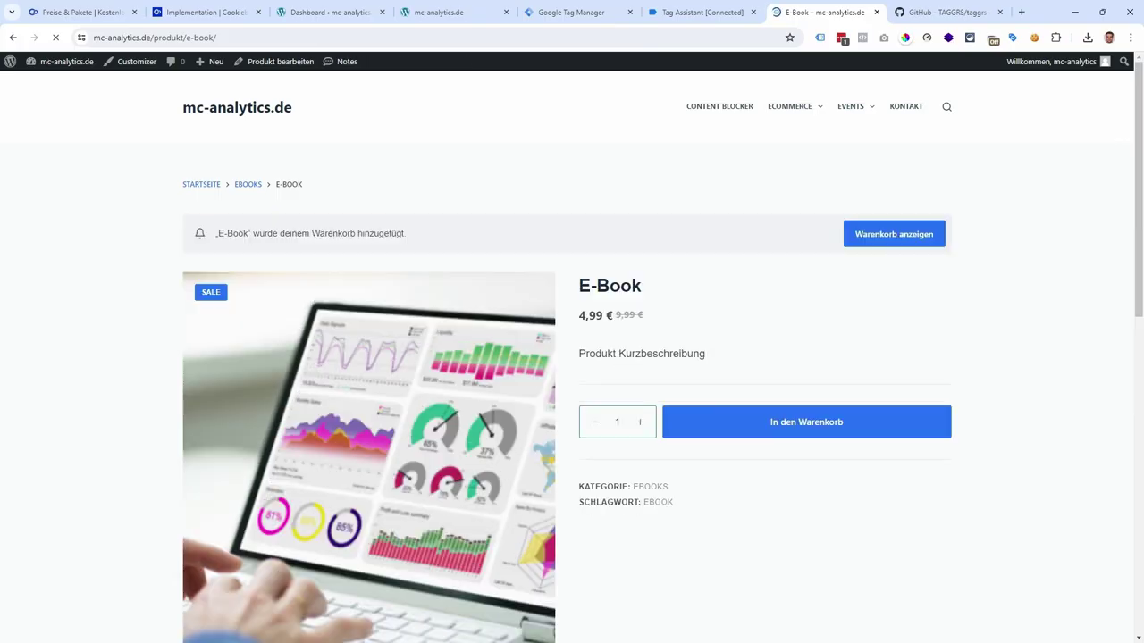
left_click(893, 234)
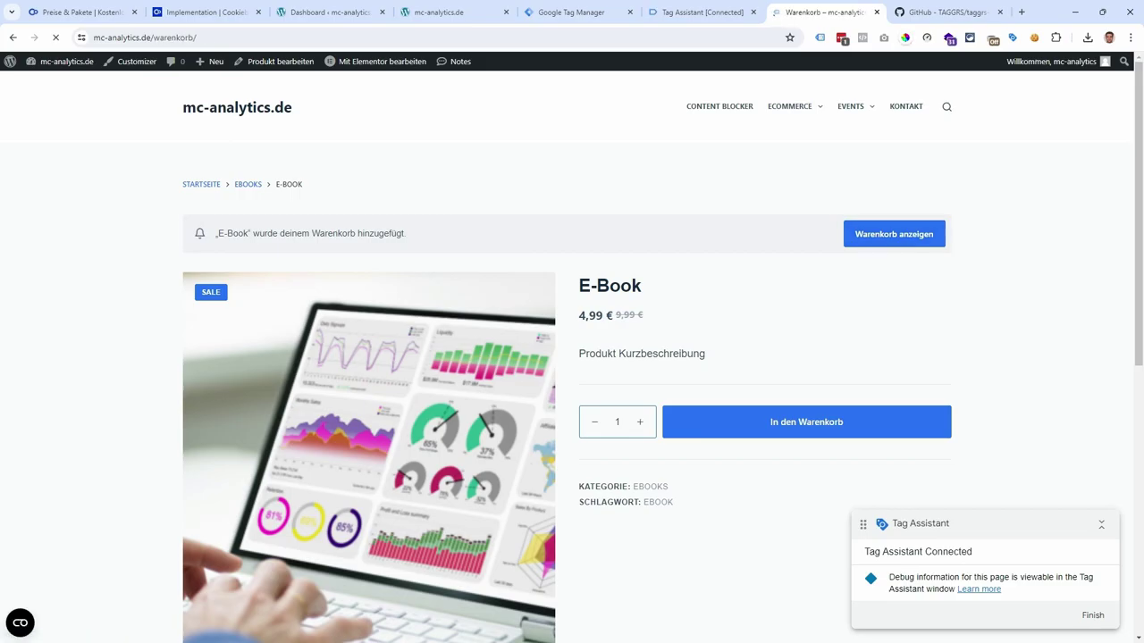
left_click(827, 383)
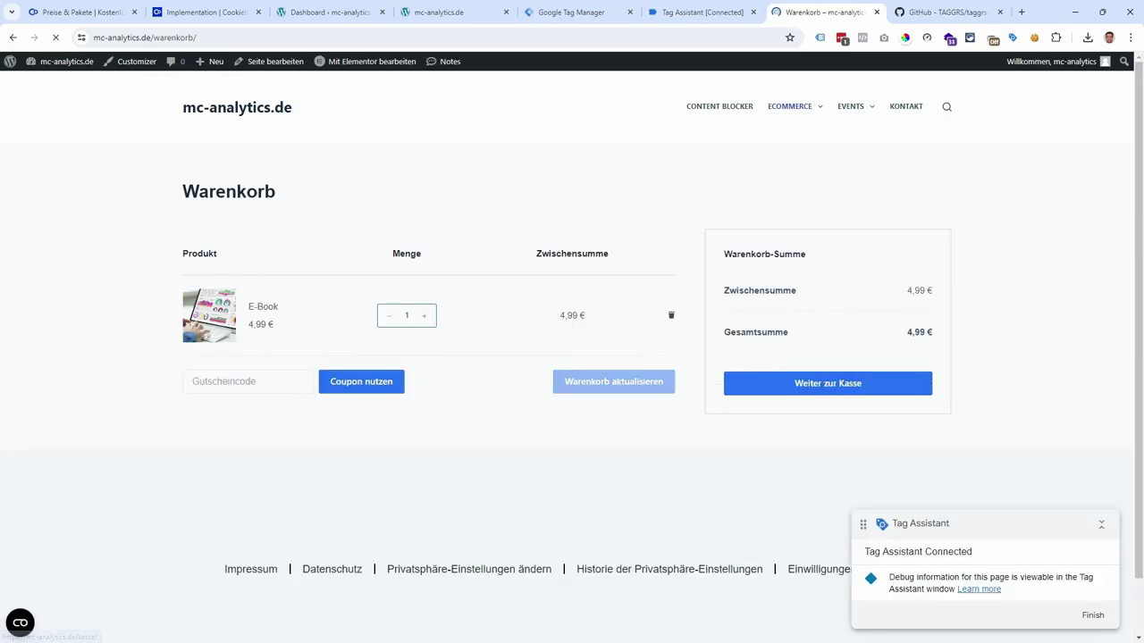
scroll(571, 358, "down", 3)
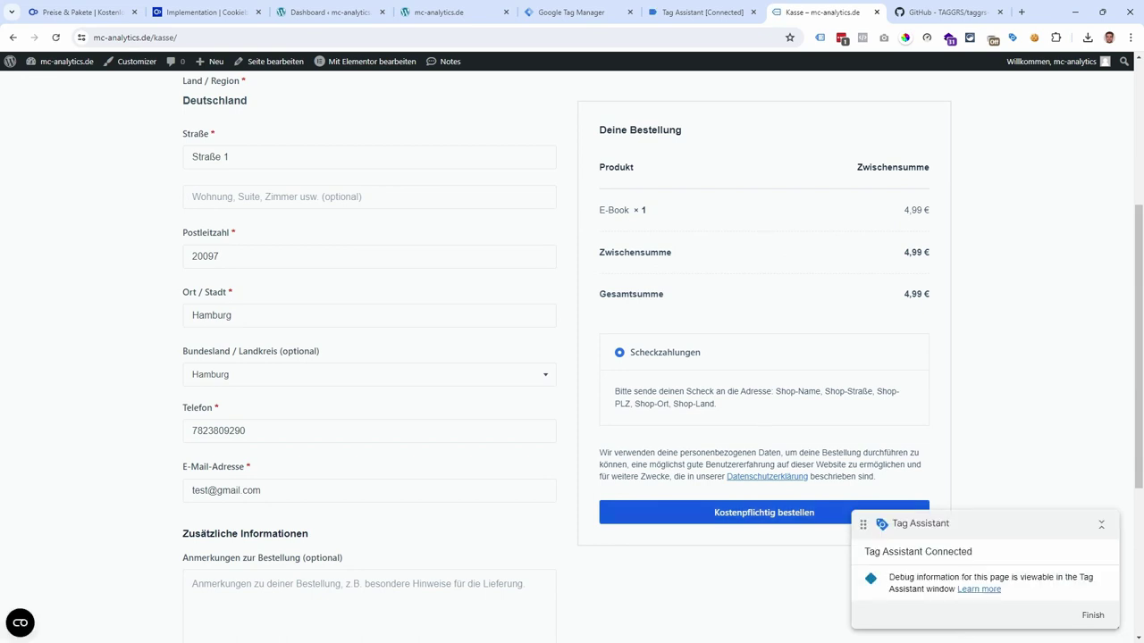
left_click(764, 512)
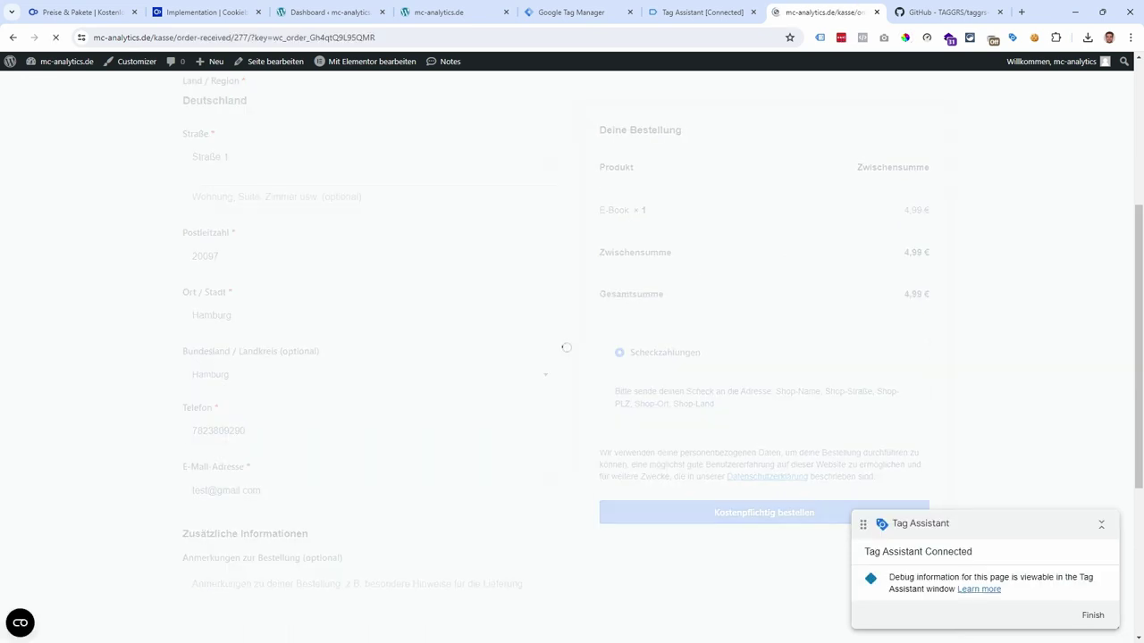
Switch to Tag Assistant and check the purchase and begin_checkout events recorded for the Kasse pages
left_click(703, 12)
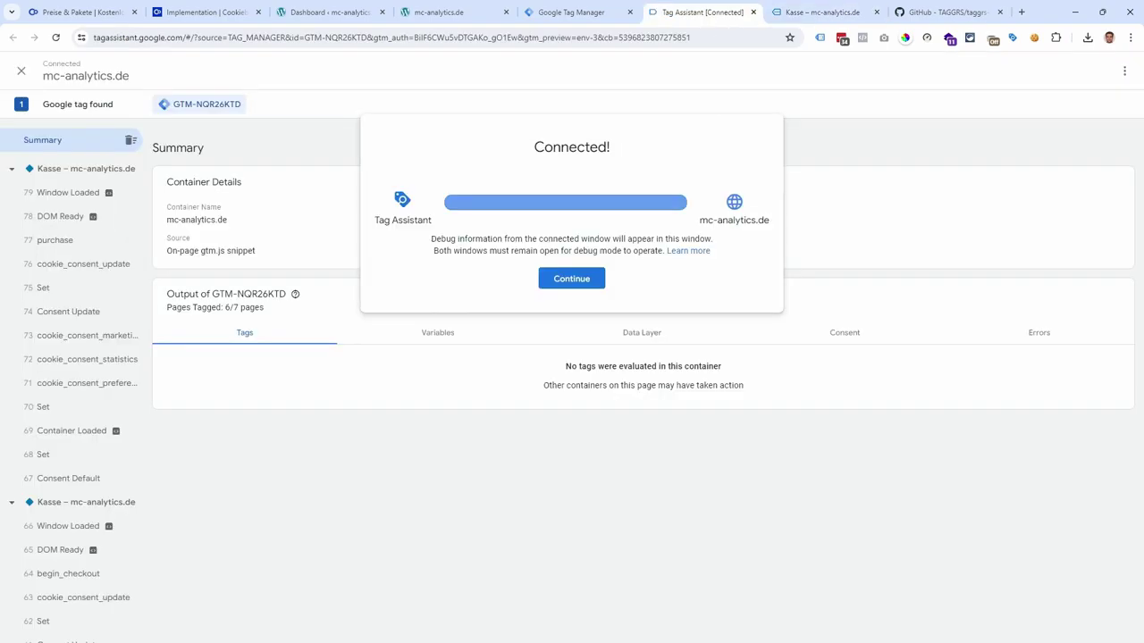
left_click(571, 278)
left_click(85, 168)
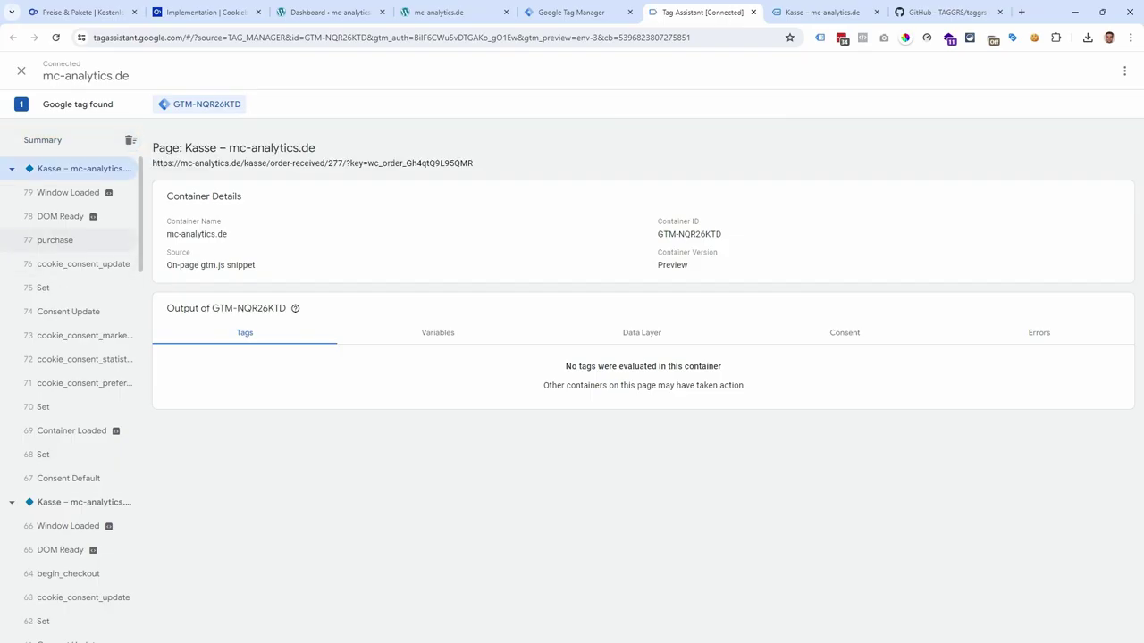
left_click(55, 240)
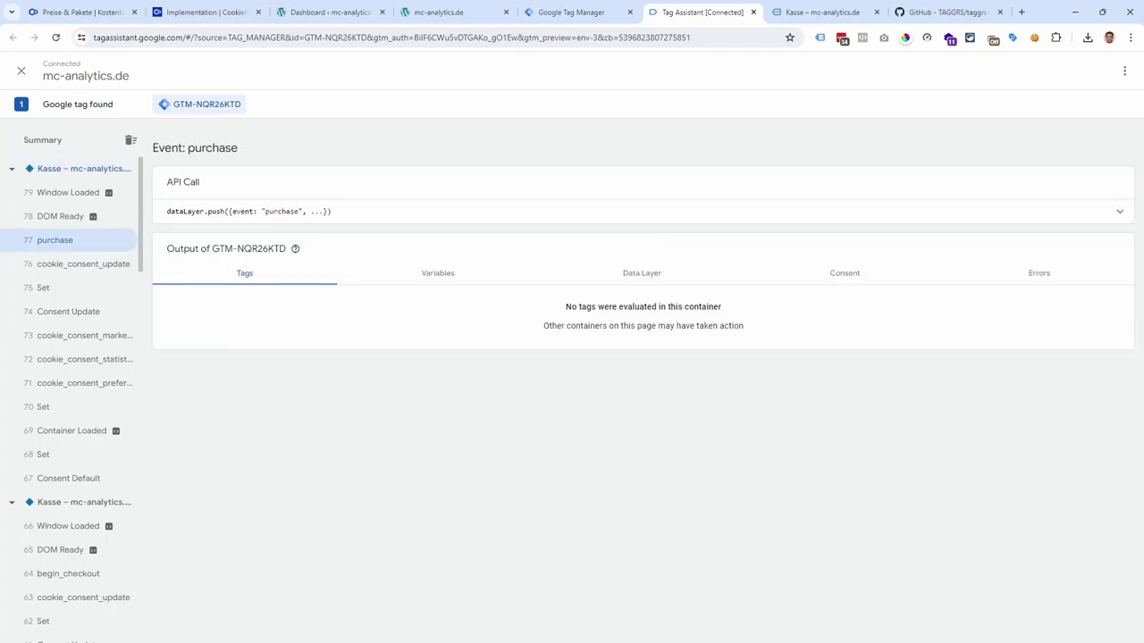
scroll(71, 402, "down", 1)
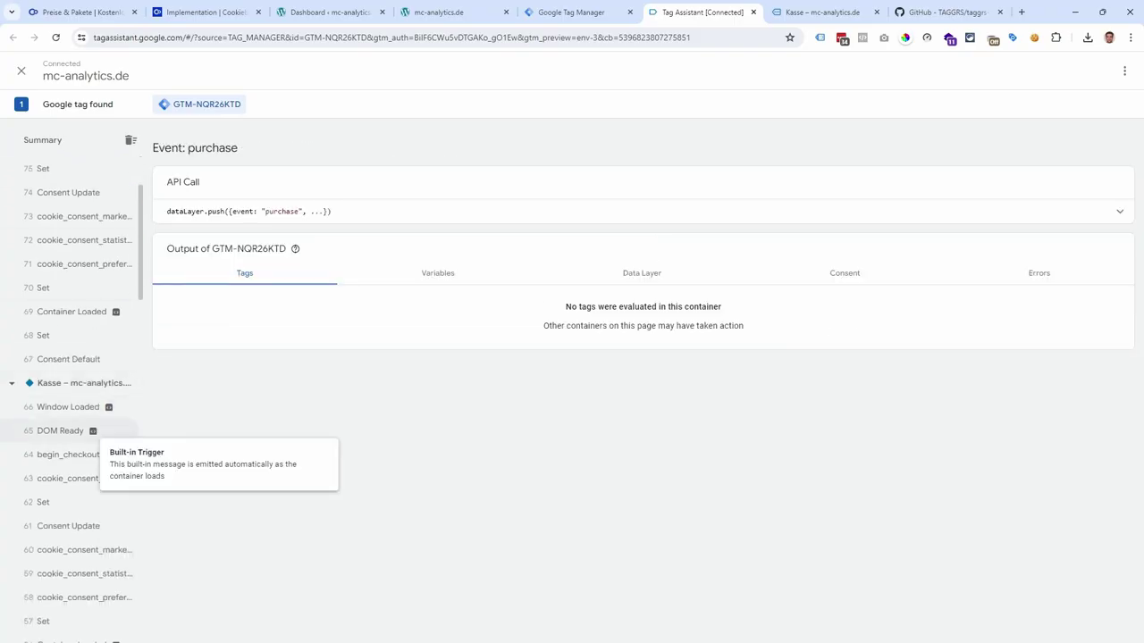
left_click(68, 454)
scroll(72, 402, "down", 3)
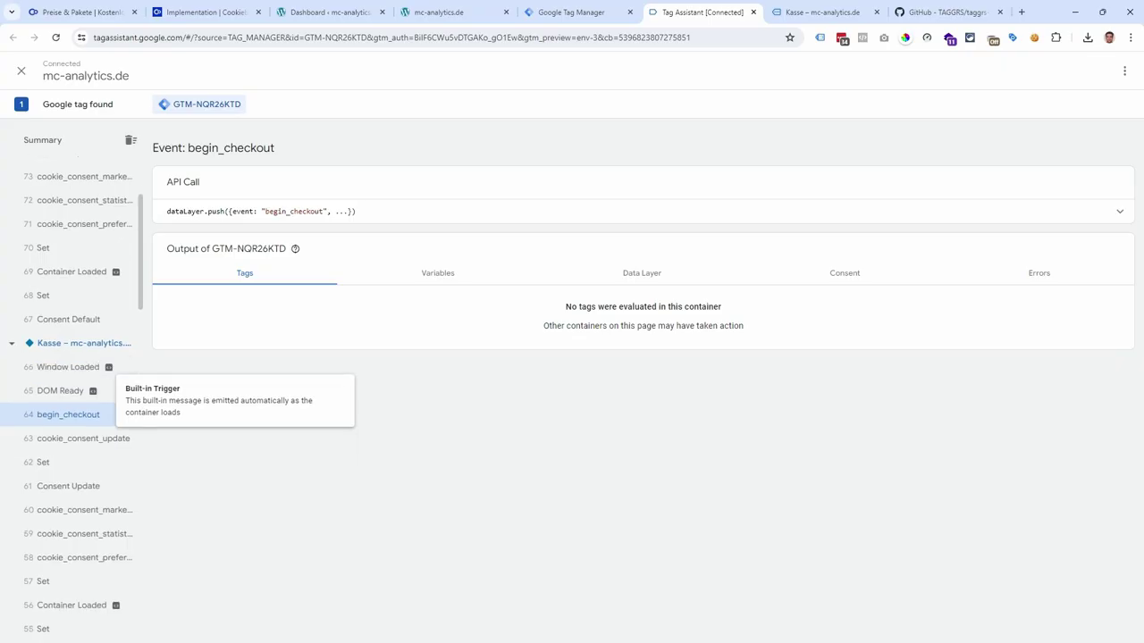
Check the view_cart event of the Warenkorb page and the add_to_cart, view_item and select_item events of the E-Book page
scroll(72, 393, "down", 5)
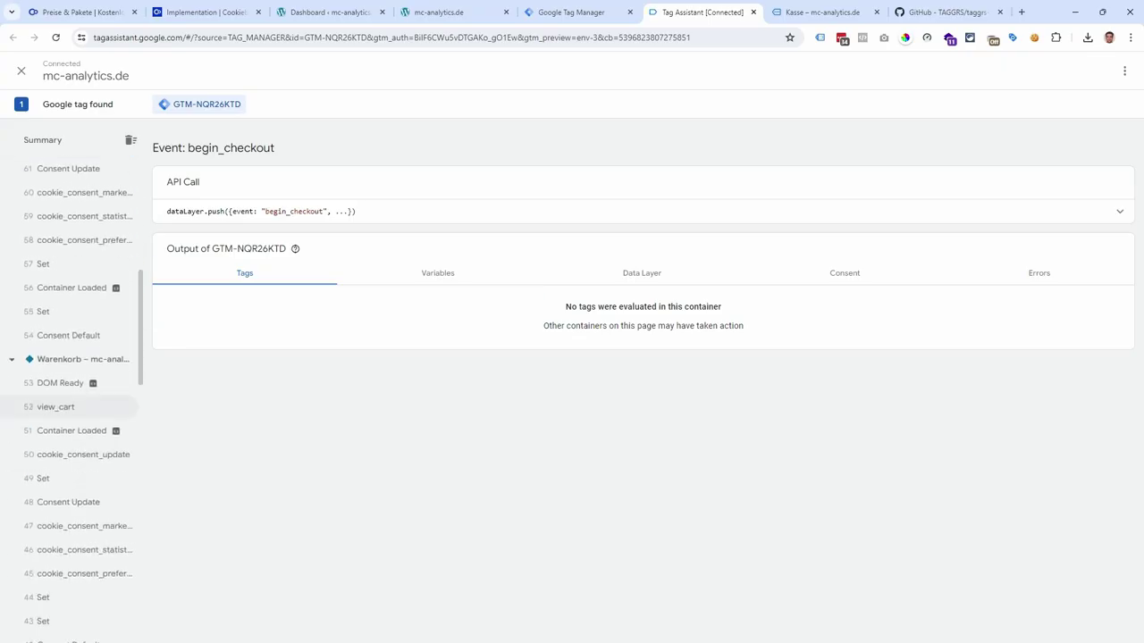
left_click(56, 406)
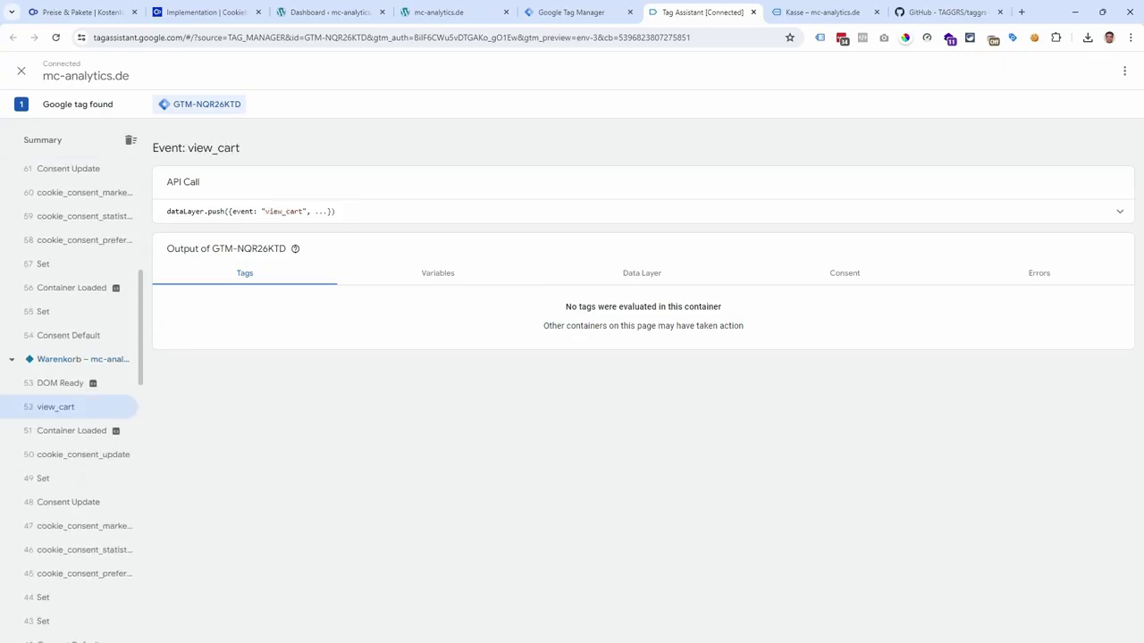
scroll(71, 402, "down", 5)
left_click(60, 502)
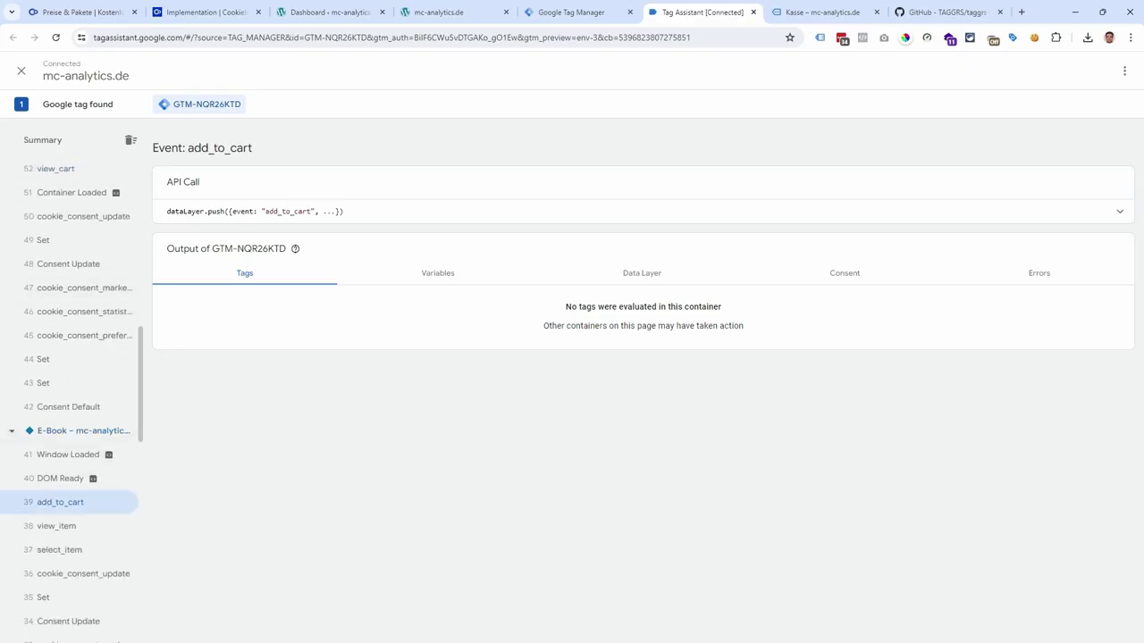
scroll(71, 402, "down", 3)
left_click(56, 407)
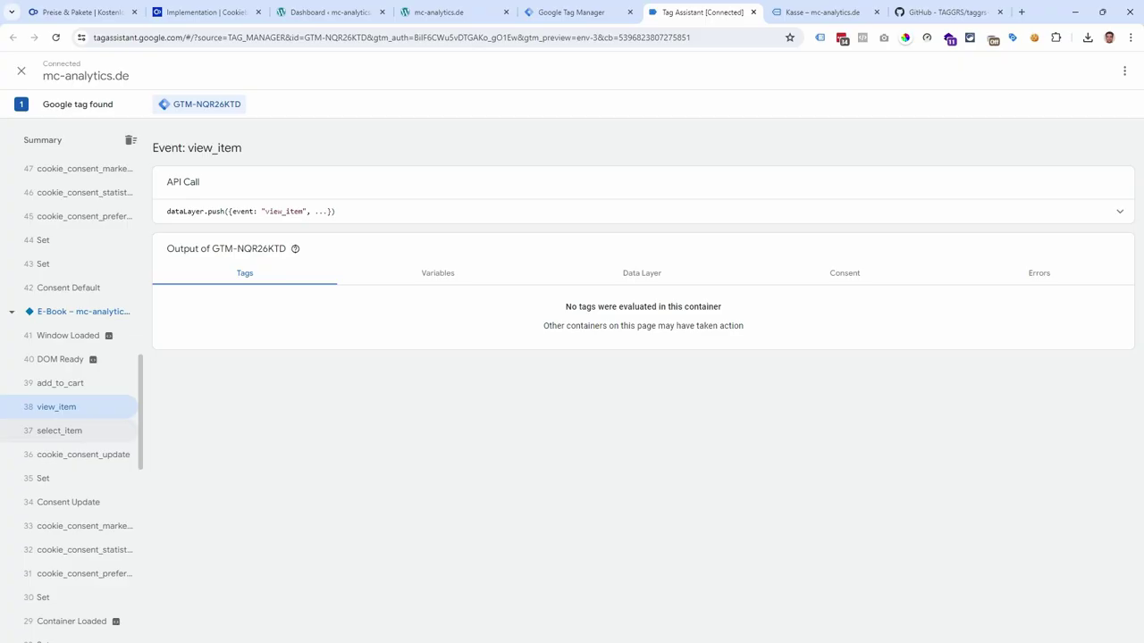
left_click(59, 431)
Examine the purchase event's data layer, including its ecommerce values, transaction ID, tax and user data
scroll(72, 375, "up", 9)
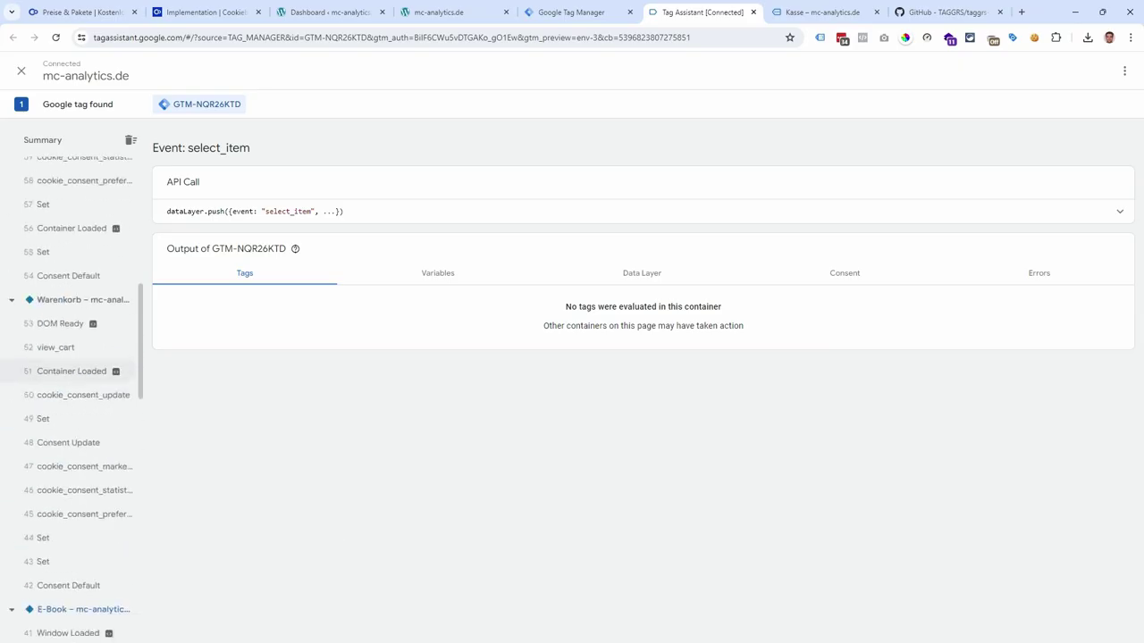
left_click(55, 240)
left_click(642, 272)
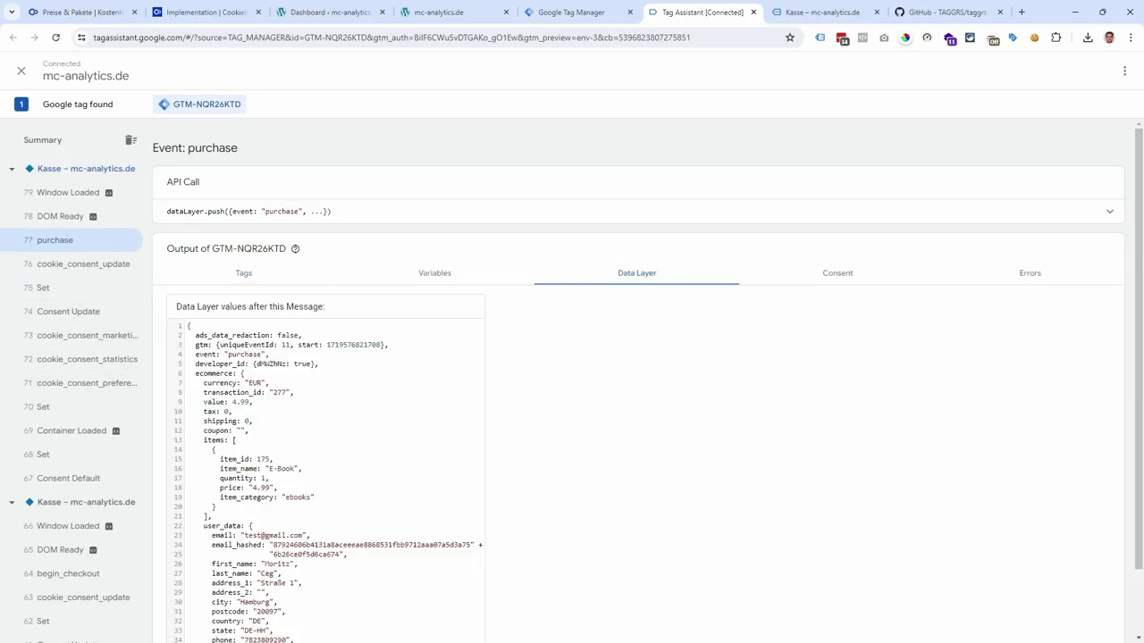
scroll(639, 384, "down", 1)
left_click_drag(188, 259, 284, 536)
left_click(269, 517)
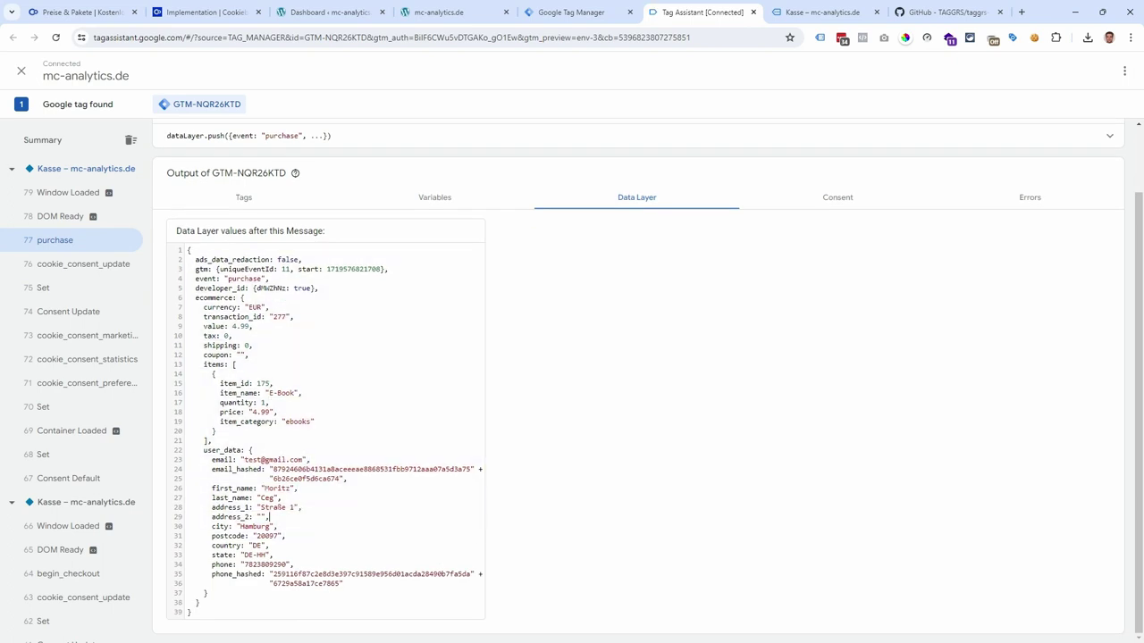
left_click_drag(250, 326, 204, 326)
left_click(253, 326)
left_click_drag(286, 316, 199, 316)
left_click(252, 327)
mouse_move(187, 336)
left_mouse_down()
mouse_move(232, 336)
mouse_move(204, 345)
left_mouse_up()
left_click(253, 345)
Switch to Google Tag Manager and open the container's trigger overview
key("ctrl+shift+Tab")
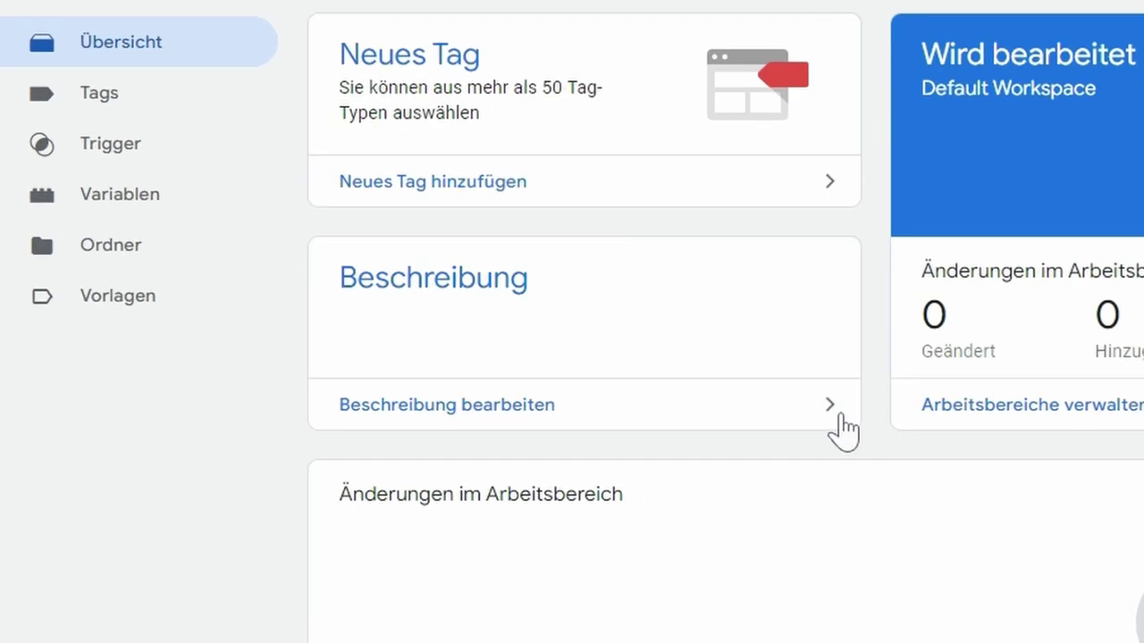
left_click(58, 251)
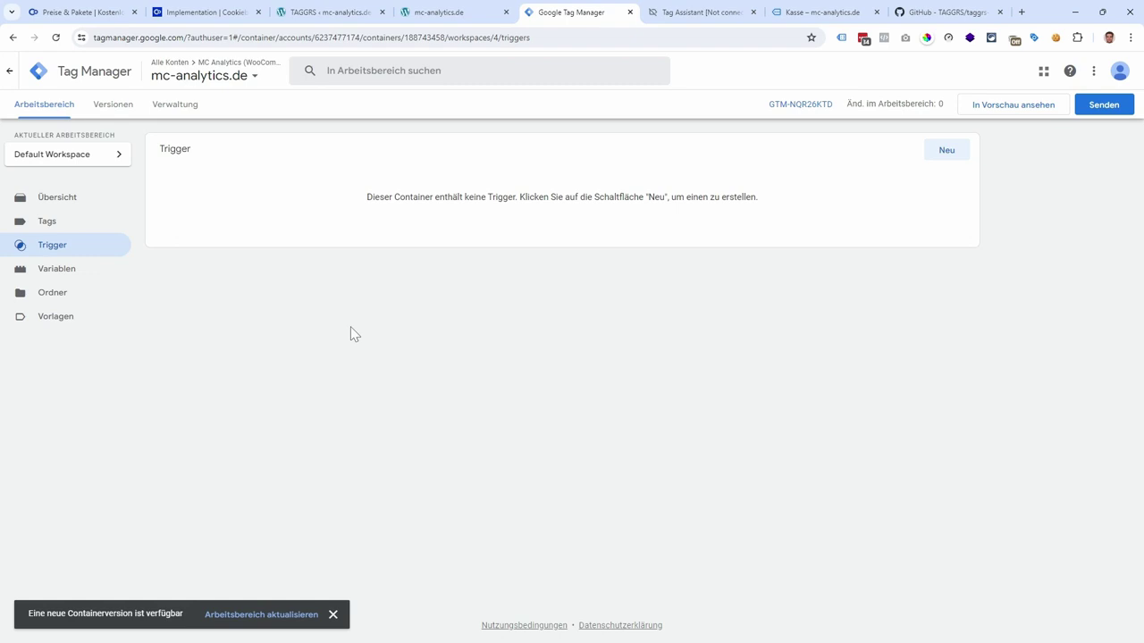
Review the ecommerce event names in Tag Assistant, highlight the purchase event name in its API call, and return to the Tag Manager triggers
left_click(707, 13)
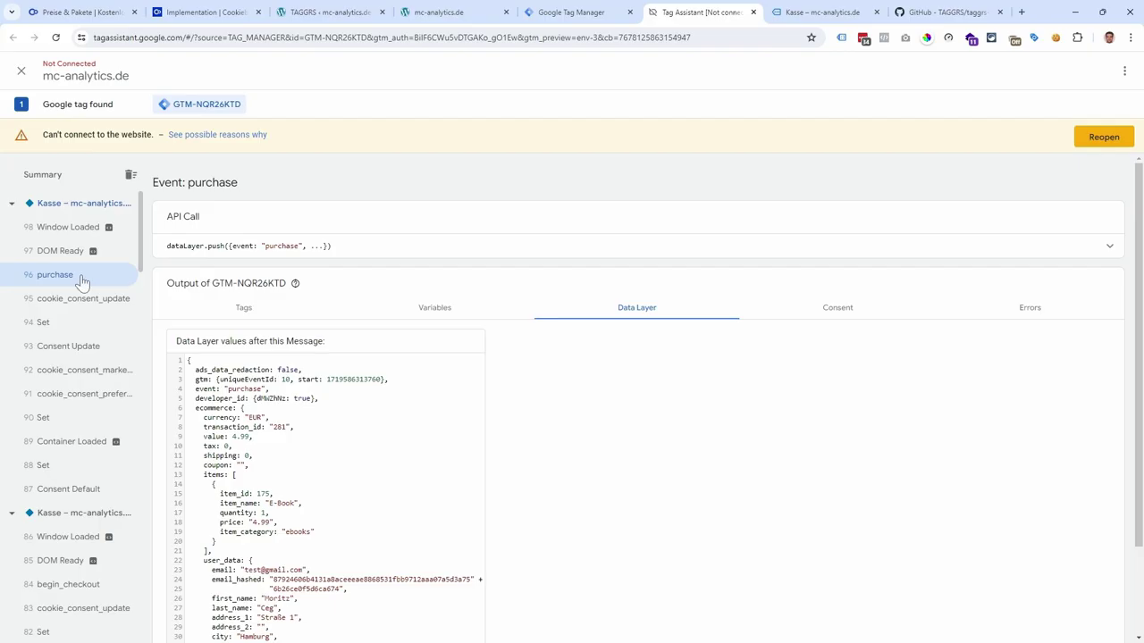
scroll(84, 286, "down", 3)
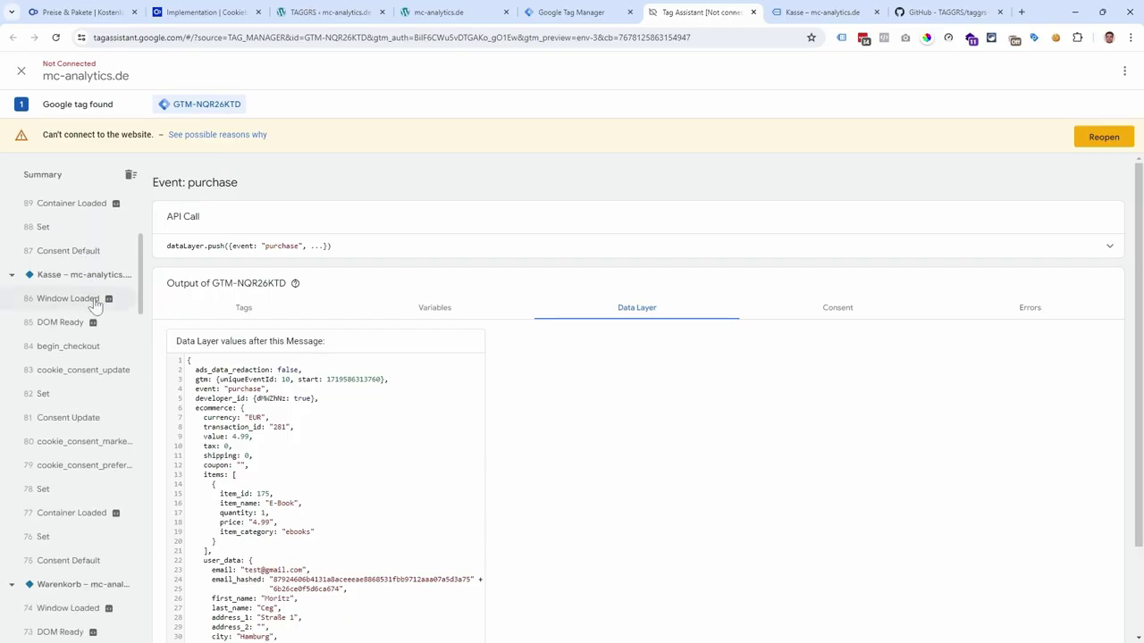
scroll(92, 352, "down", 2)
scroll(93, 353, "down", 5)
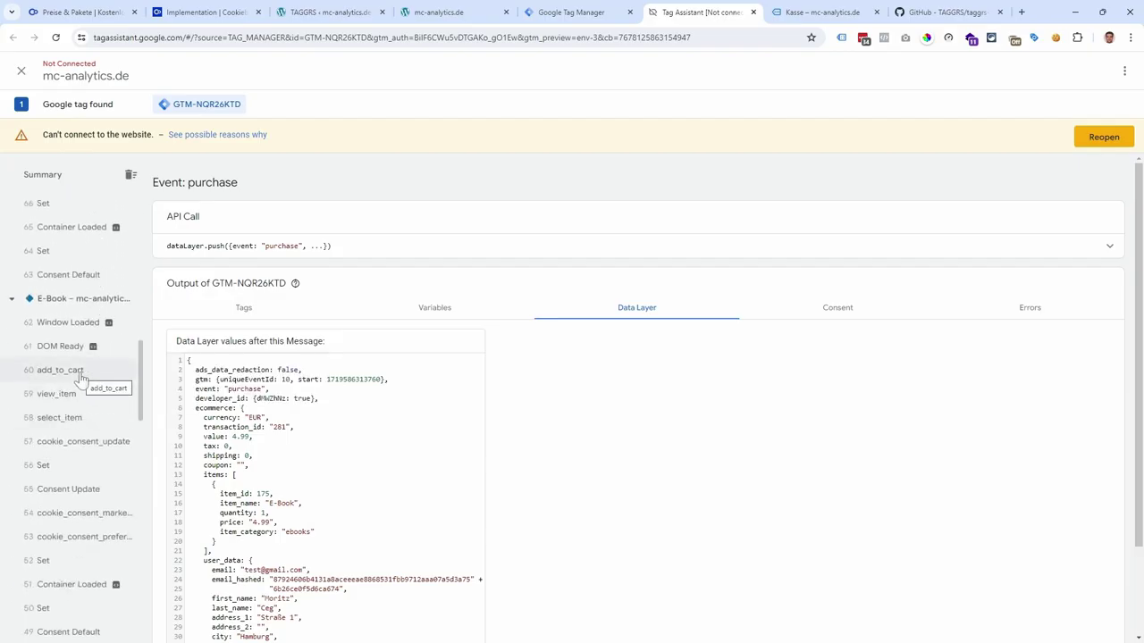
scroll(79, 457, "up", 9)
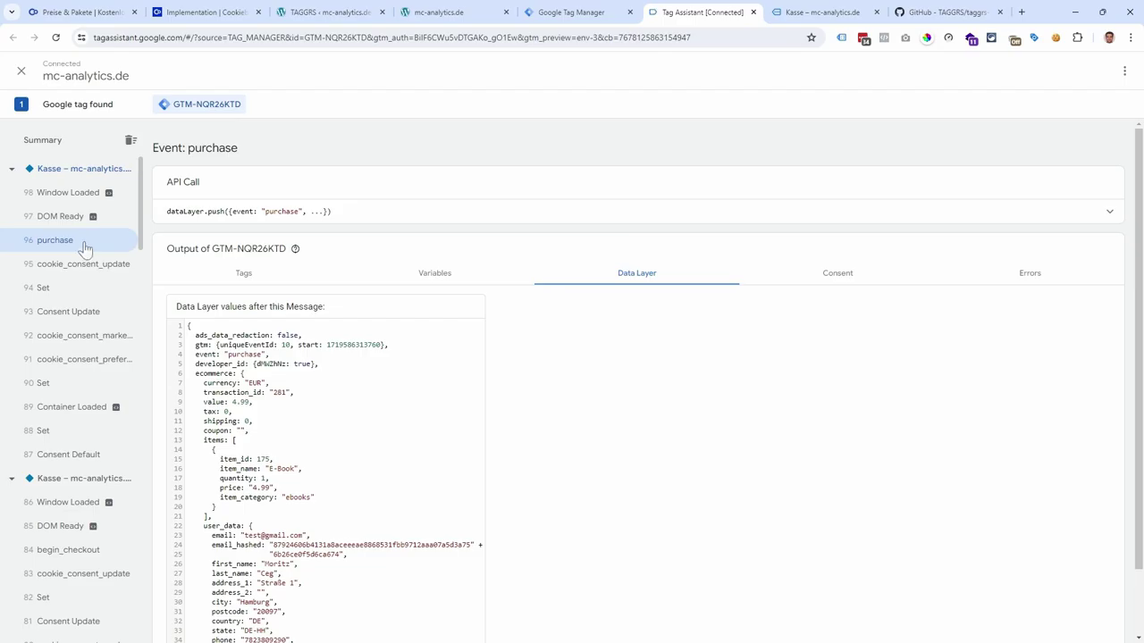
left_click_drag(263, 211, 298, 211)
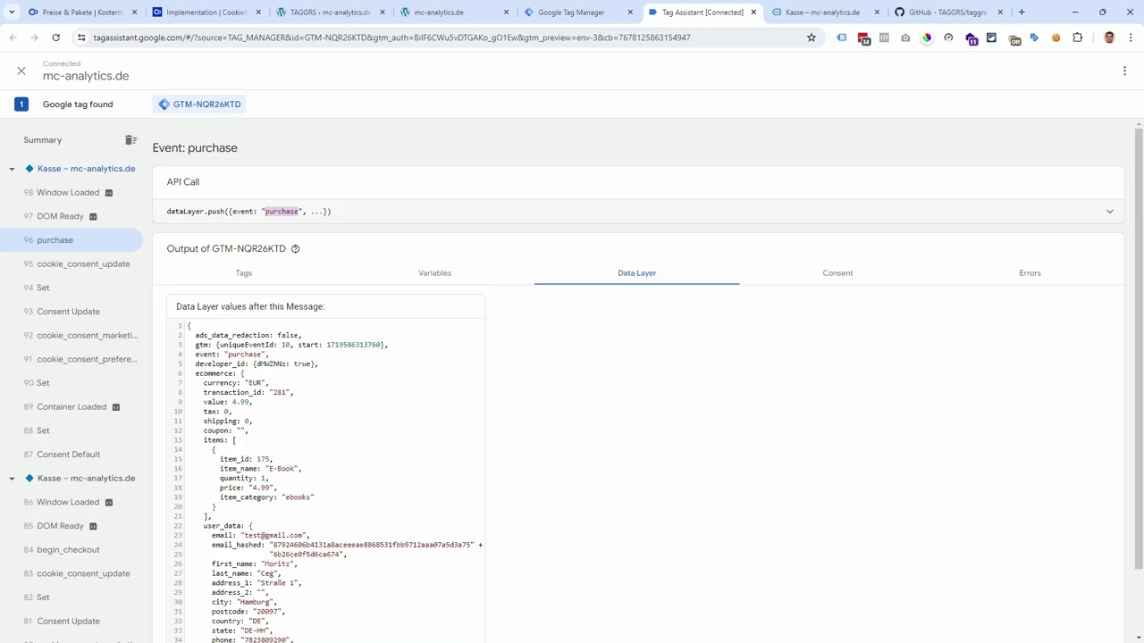
left_click(569, 12)
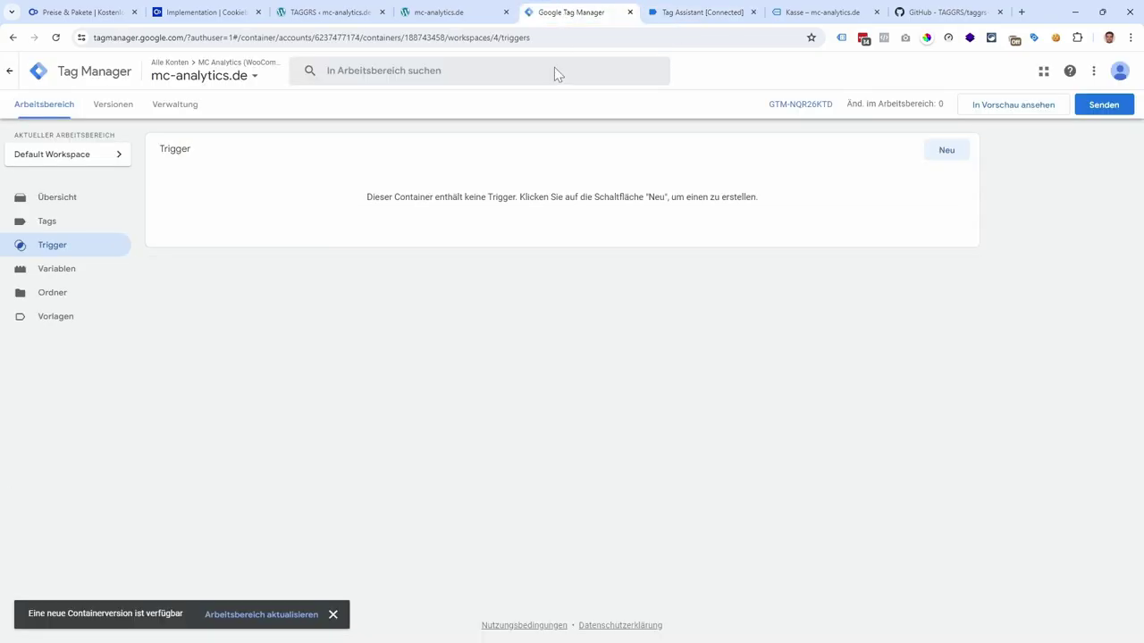
Create and save a trigger of type Benutzerdefiniertes Ereignis, using purchase as both its event name and its trigger name
left_click(954, 152)
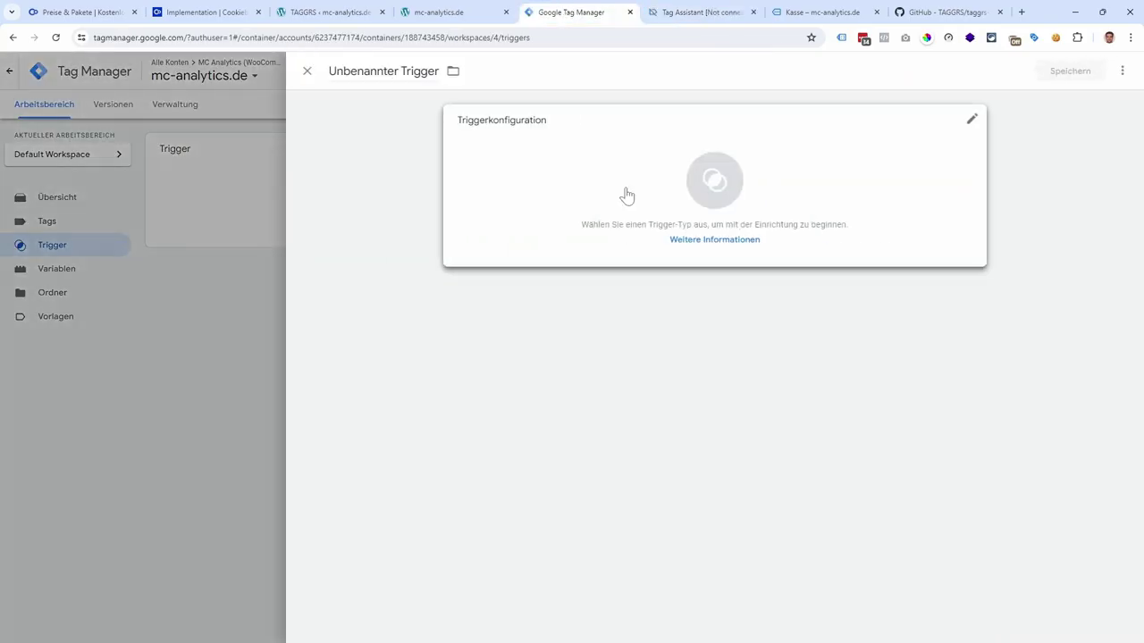
left_click(625, 191)
scroll(916, 455, "down", 3)
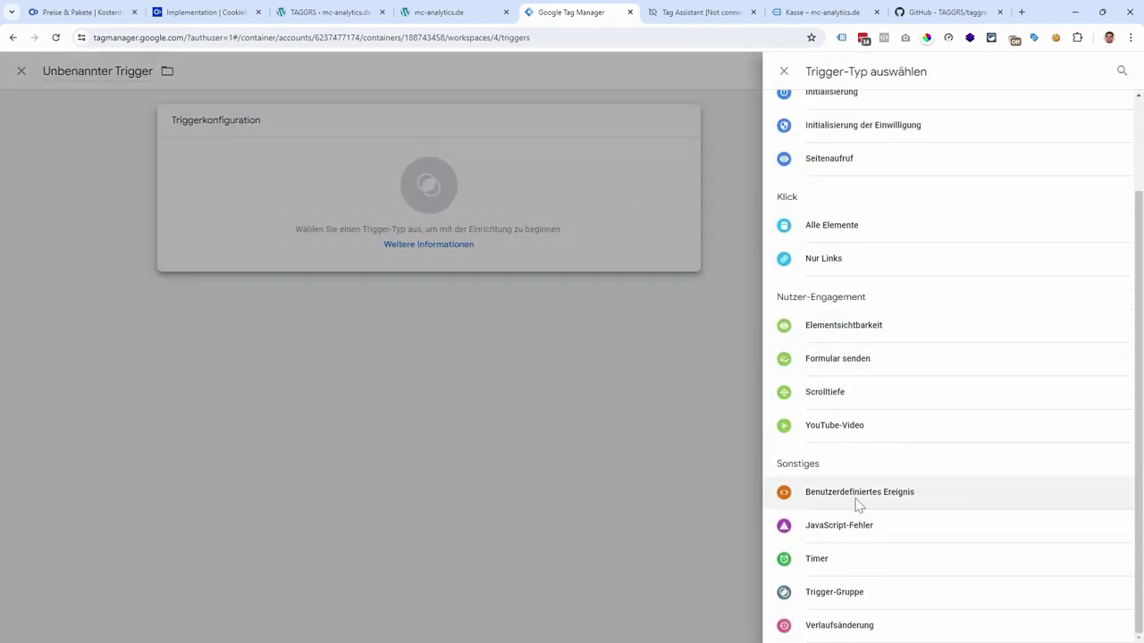
left_click(902, 503)
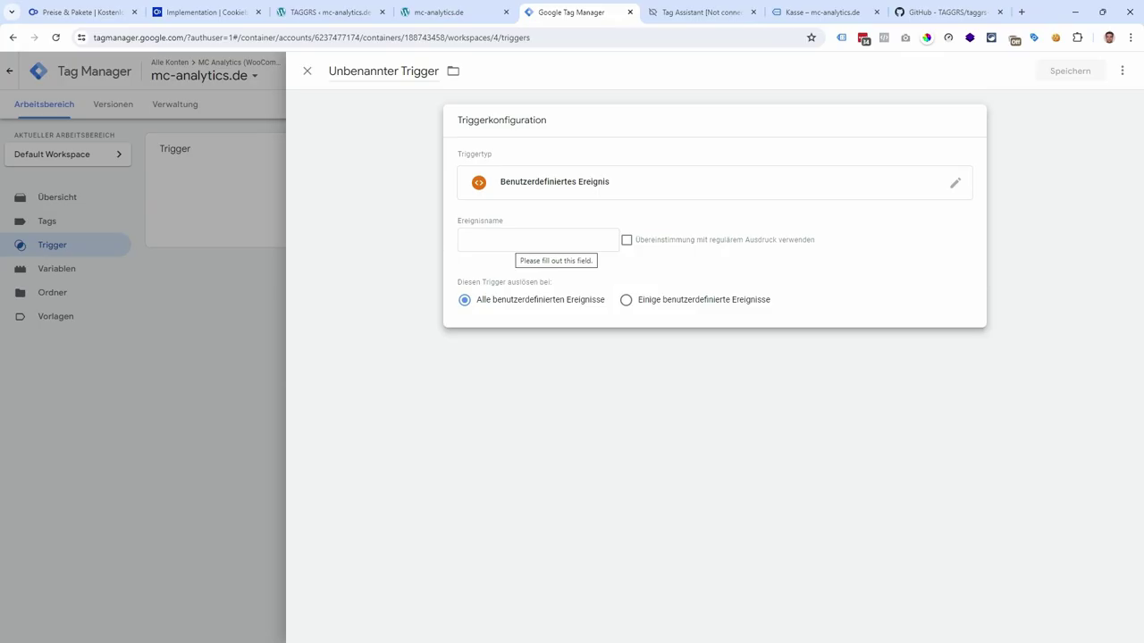
left_click(536, 240)
type("purchase")
left_click(401, 72)
type("purchase")
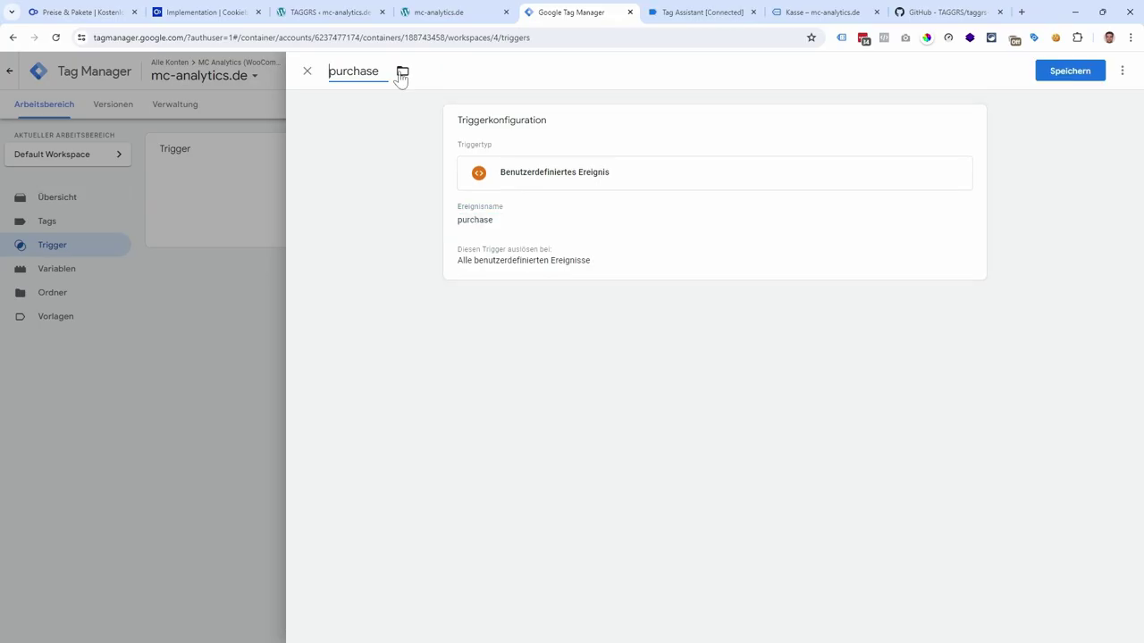
left_click(1068, 73)
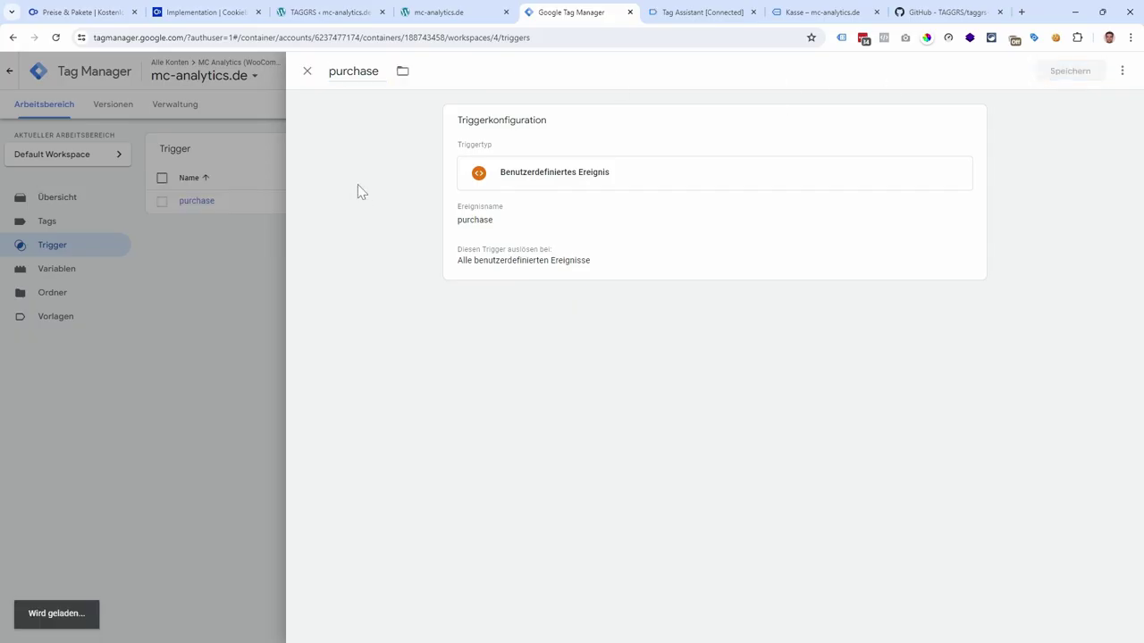
Start another new trigger and set its type to Benutzerdefiniertes Ereignis
left_click(948, 156)
left_click(533, 188)
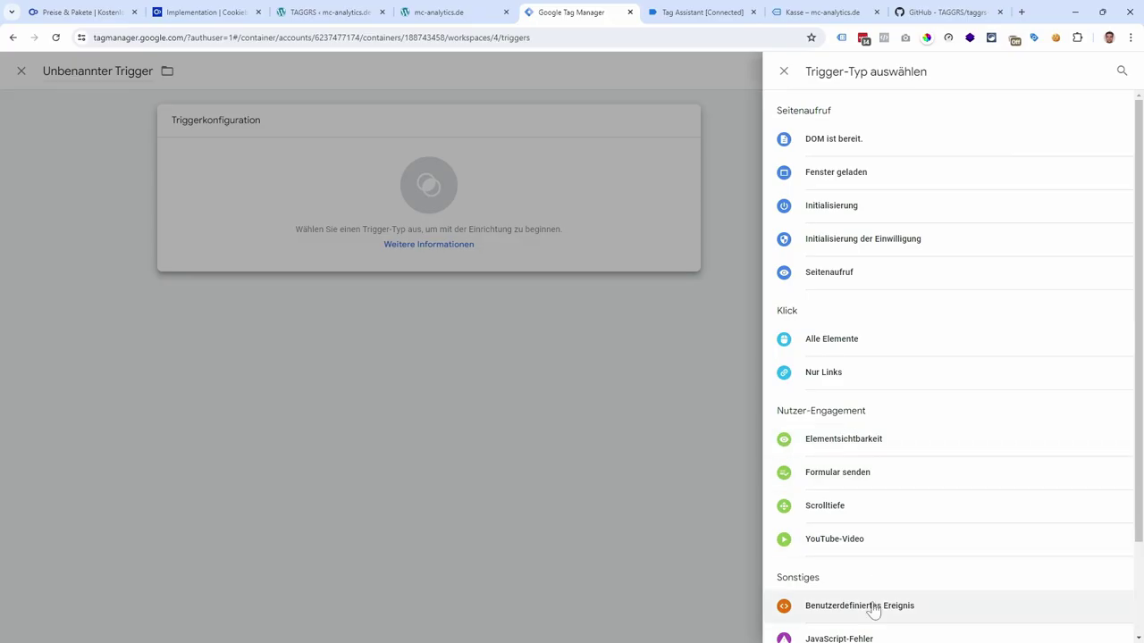
left_click(871, 607)
Switch to Tag Assistant and copy the add_to_cart event name from the API call of the E-Book page's event
left_click(450, 11)
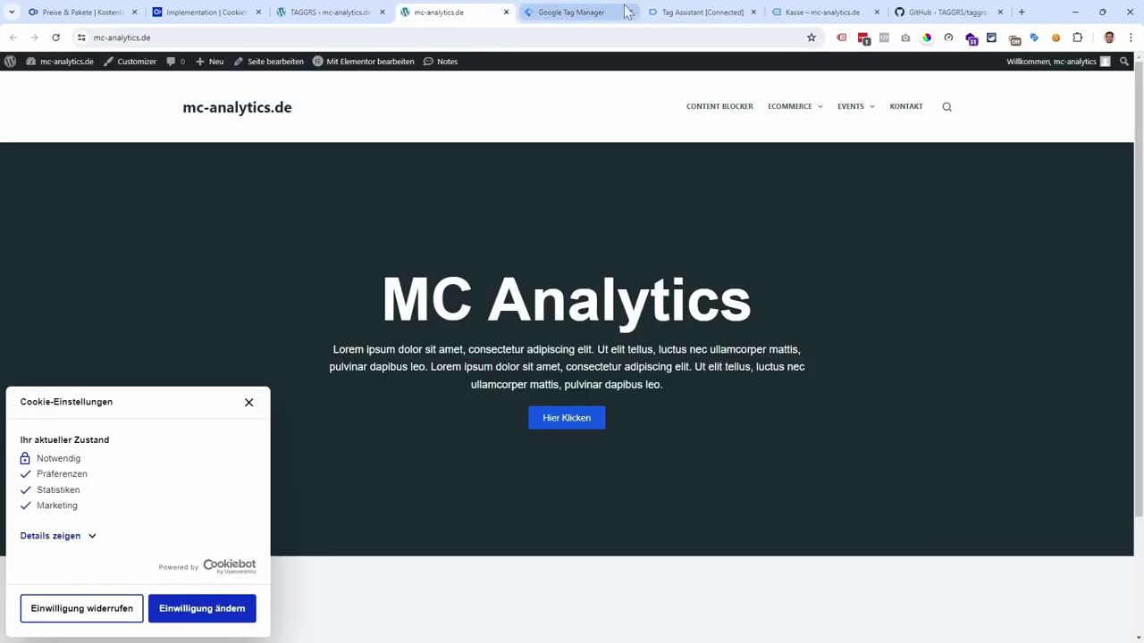
left_click(699, 12)
scroll(60, 420, "down", 5)
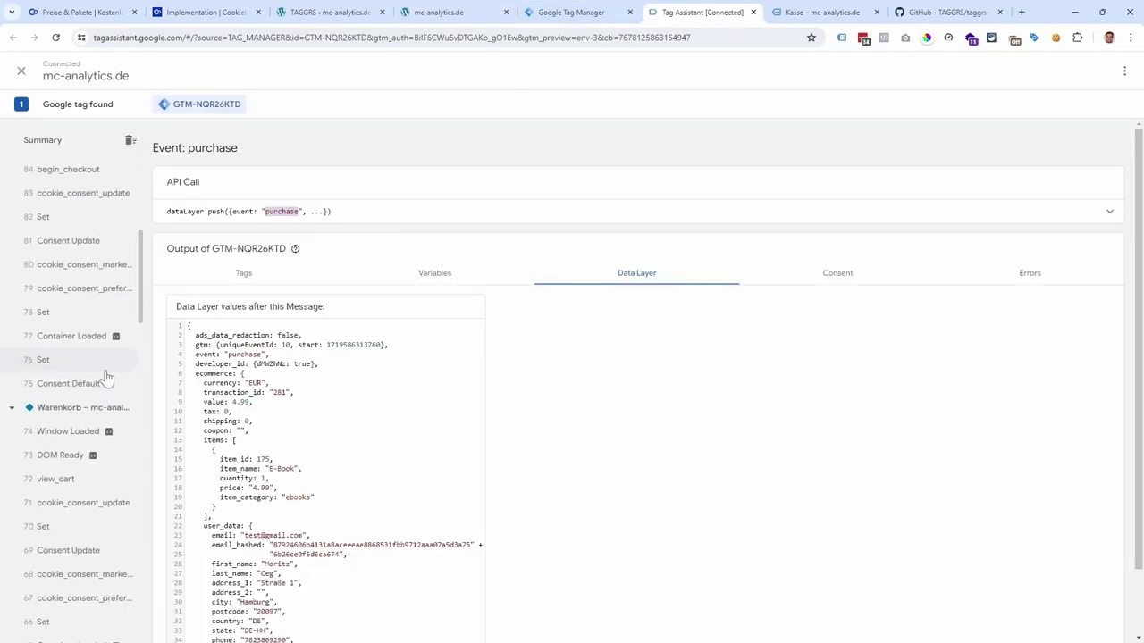
scroll(100, 395, "down", 3)
left_click(75, 396)
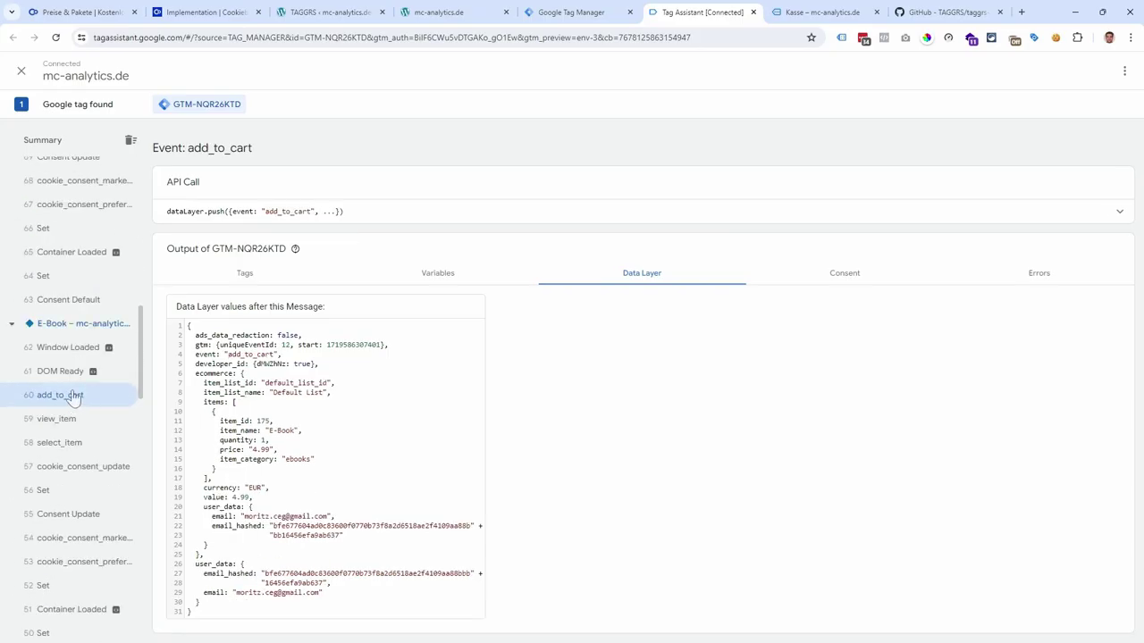
double_click(287, 211)
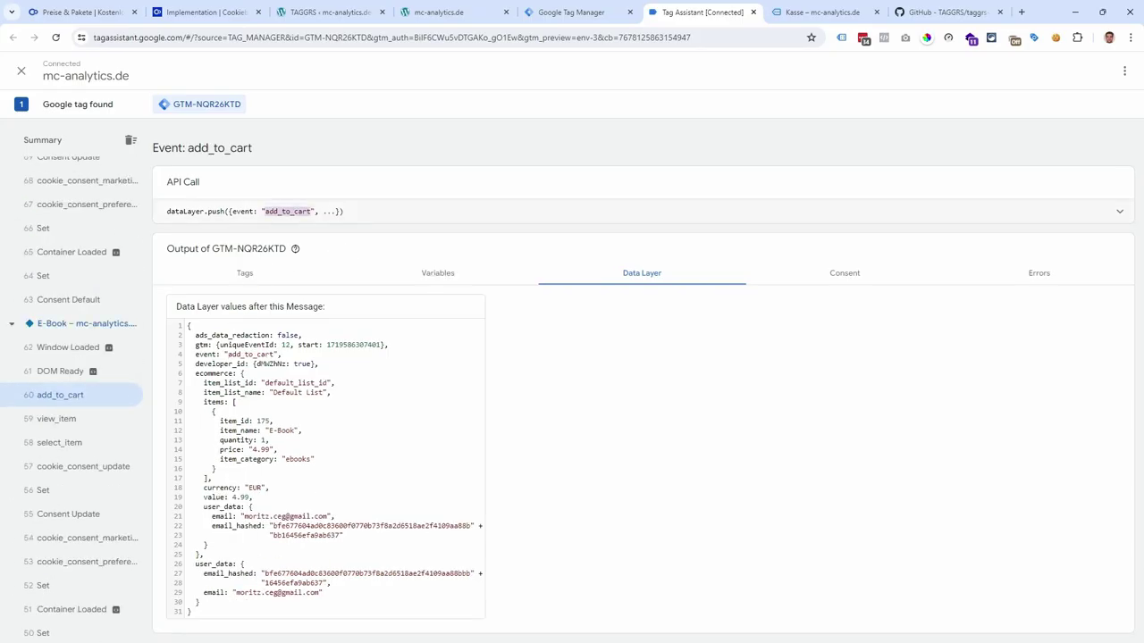
key("ctrl+c")
Switch back to Google Tag Manager, use add_to_cart as the new trigger's event name and title, and save it
left_click(572, 12)
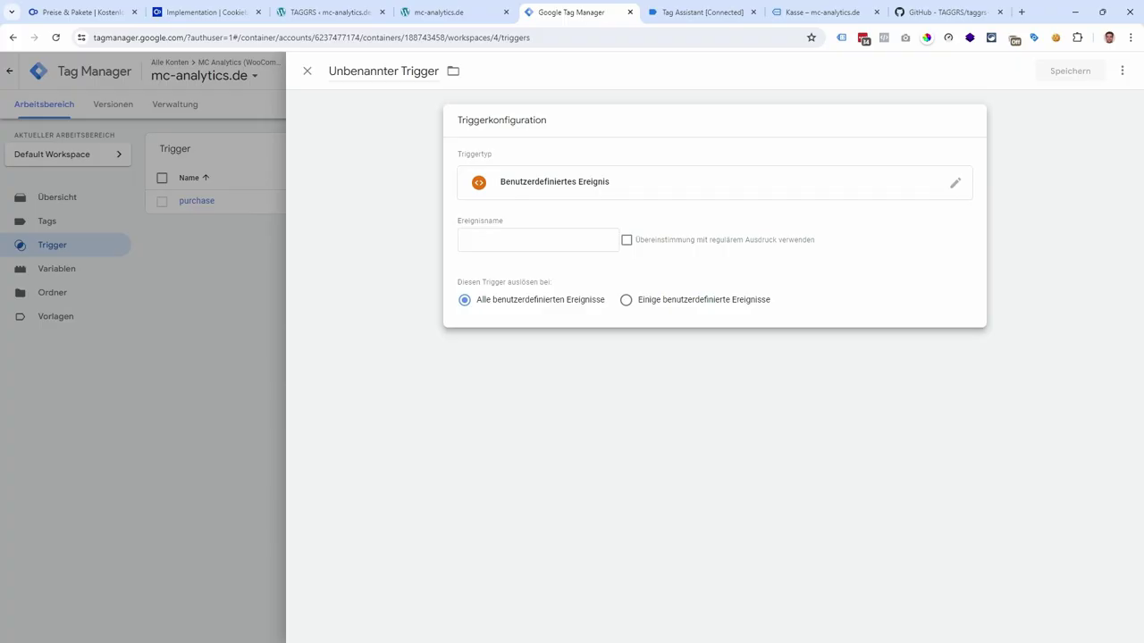
left_click(497, 241)
key("ctrl+v")
left_click(383, 71)
key("ctrl+v")
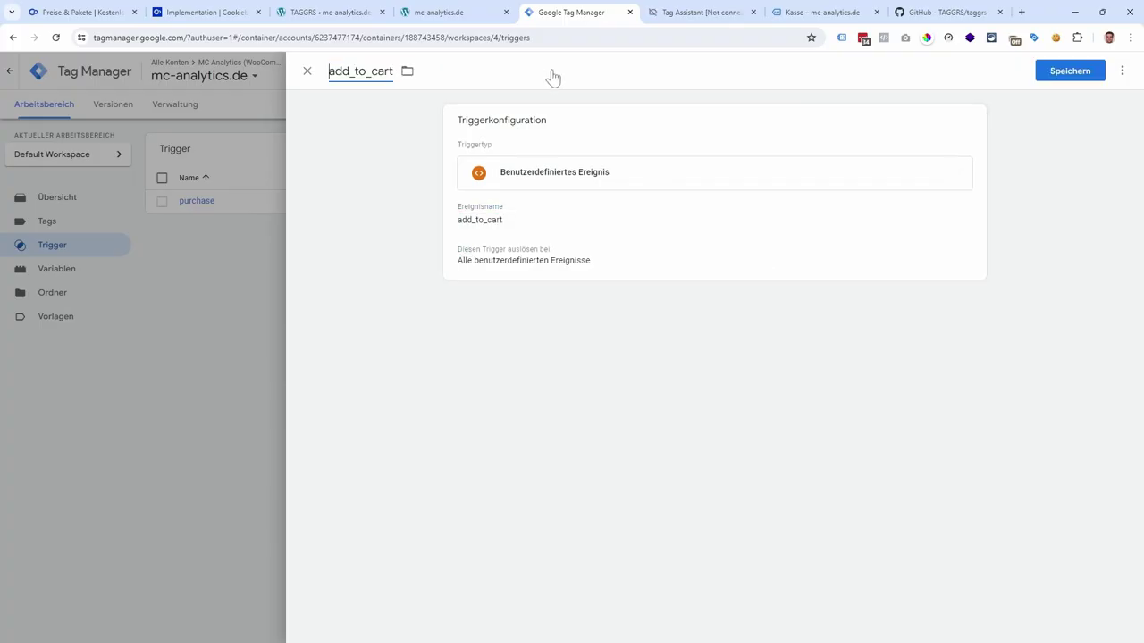
left_click(1047, 72)
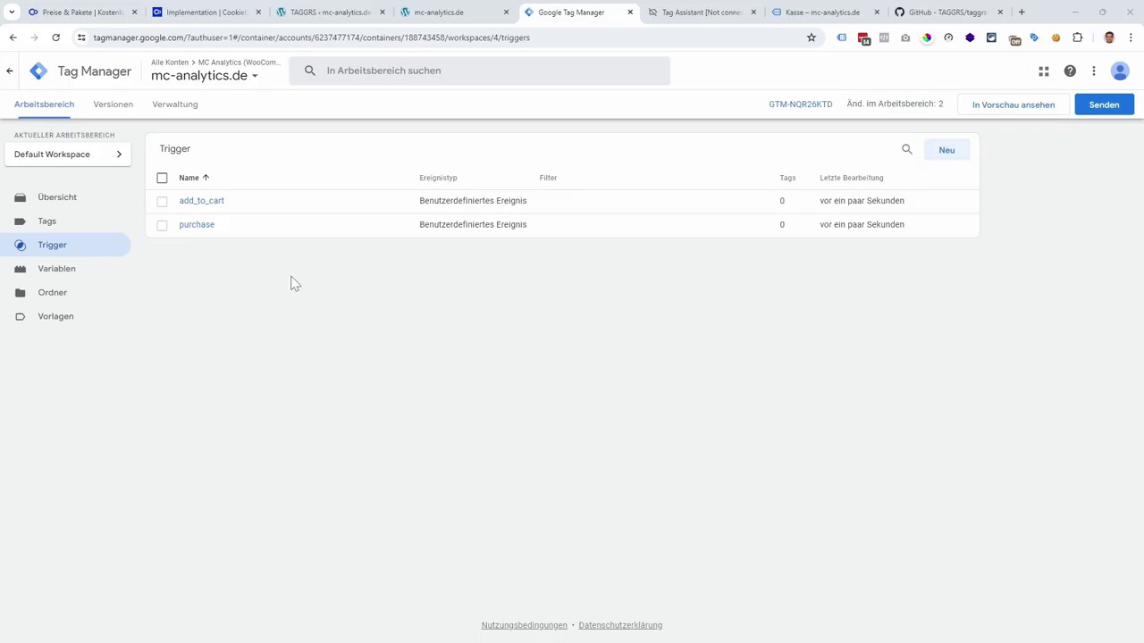
Switch to Tag Assistant and check the value entry in the purchase event's data layer
left_click(681, 12)
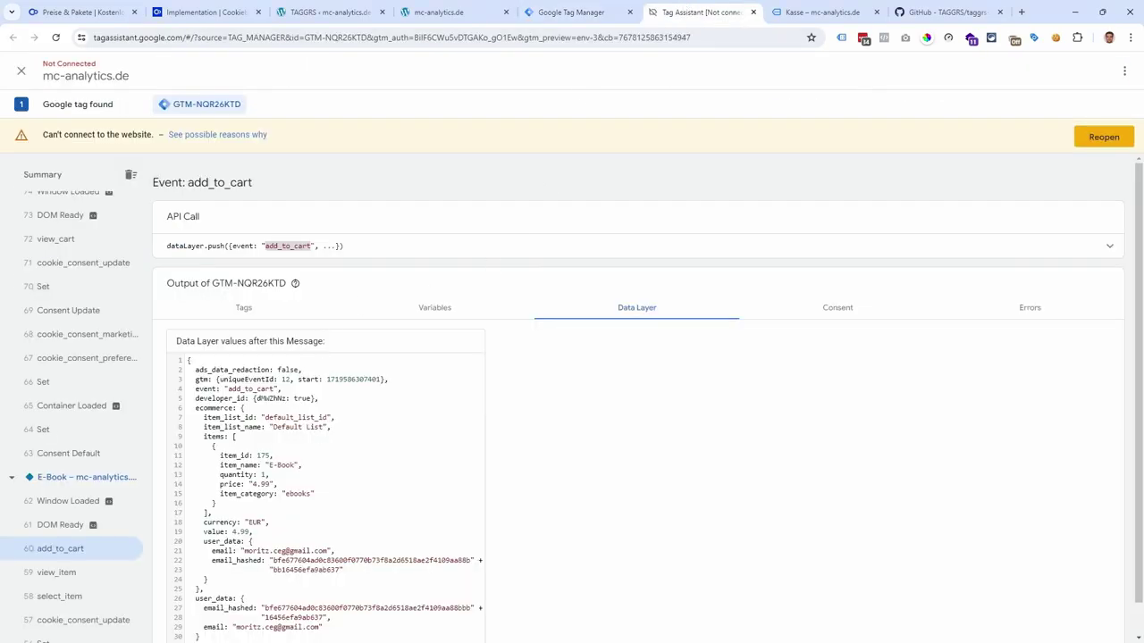
scroll(538, 189, "down", 1)
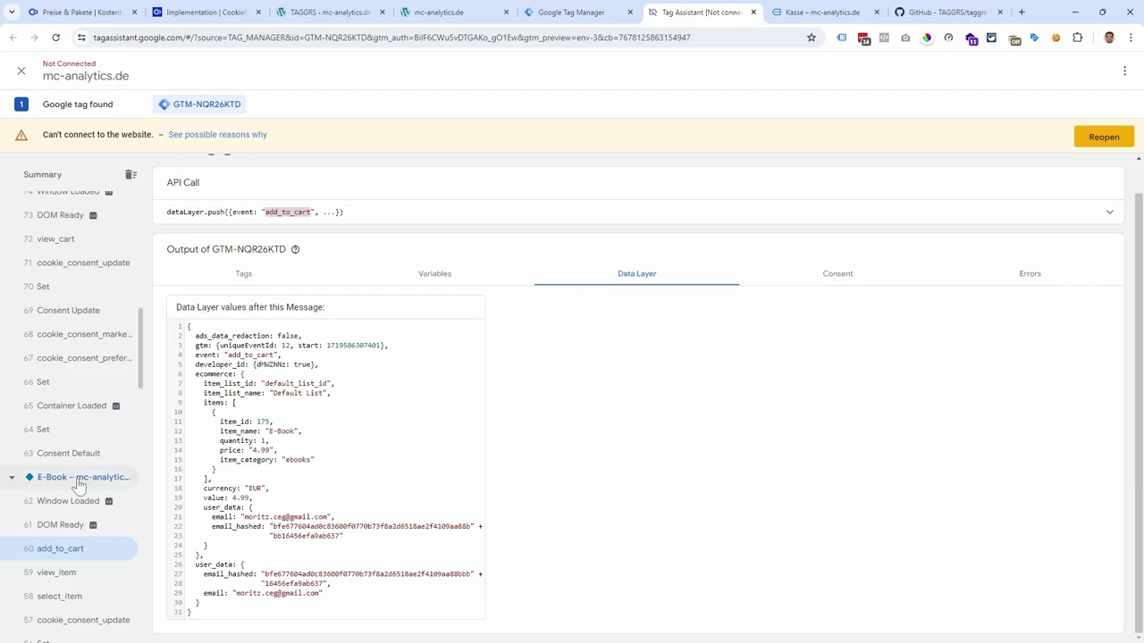
scroll(80, 474, "up", 6)
left_click(56, 275)
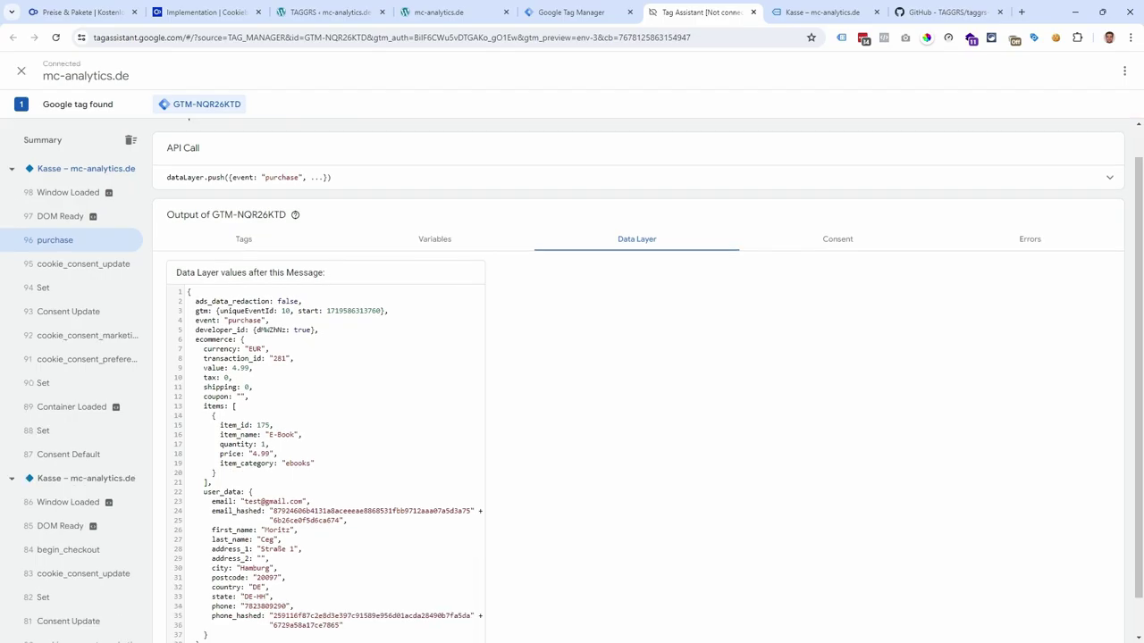
left_click_drag(204, 368, 253, 368)
left_click(253, 367)
left_click_drag(251, 367, 234, 367)
Switch to Google Tag Manager and create a user-defined variable of type Datenschichtvariable named "dlv - value"
left_click(571, 12)
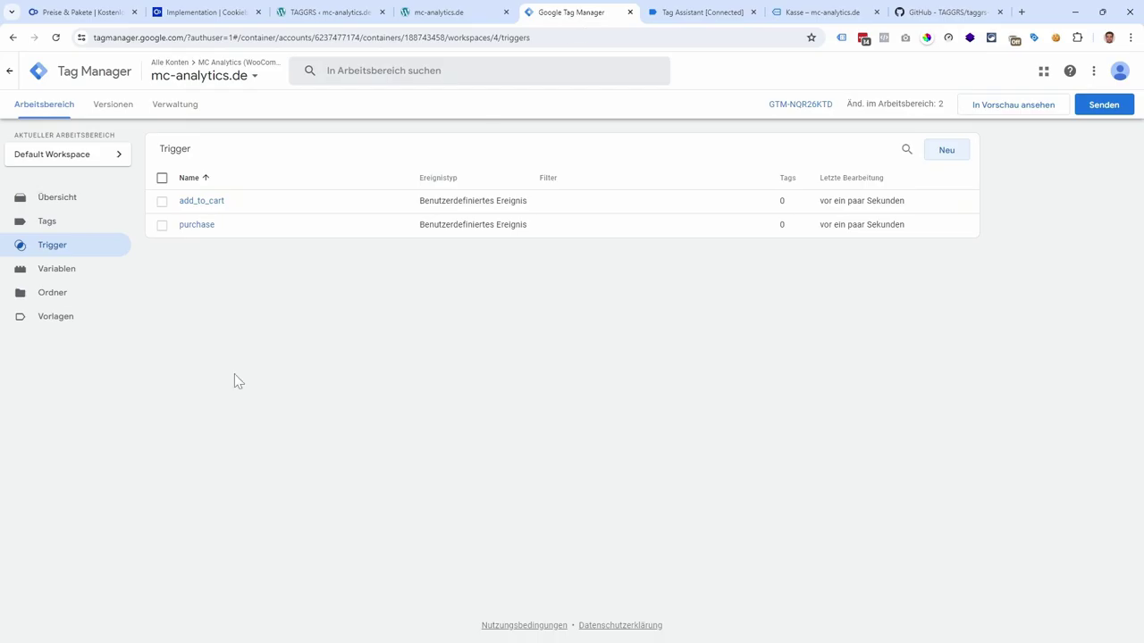
left_click(79, 273)
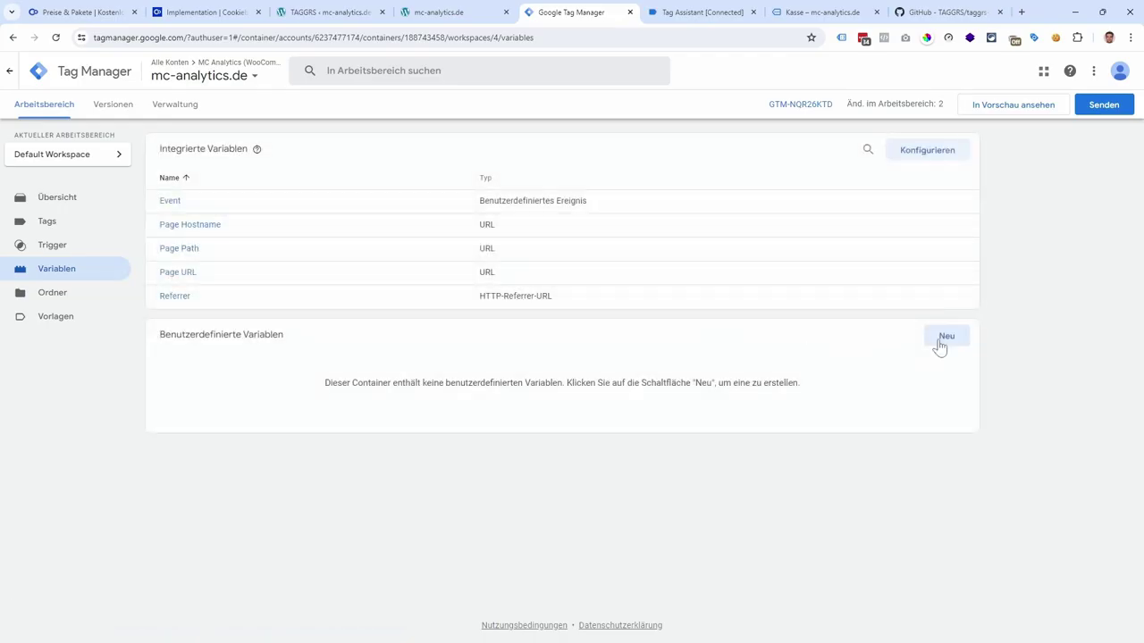
left_click(942, 345)
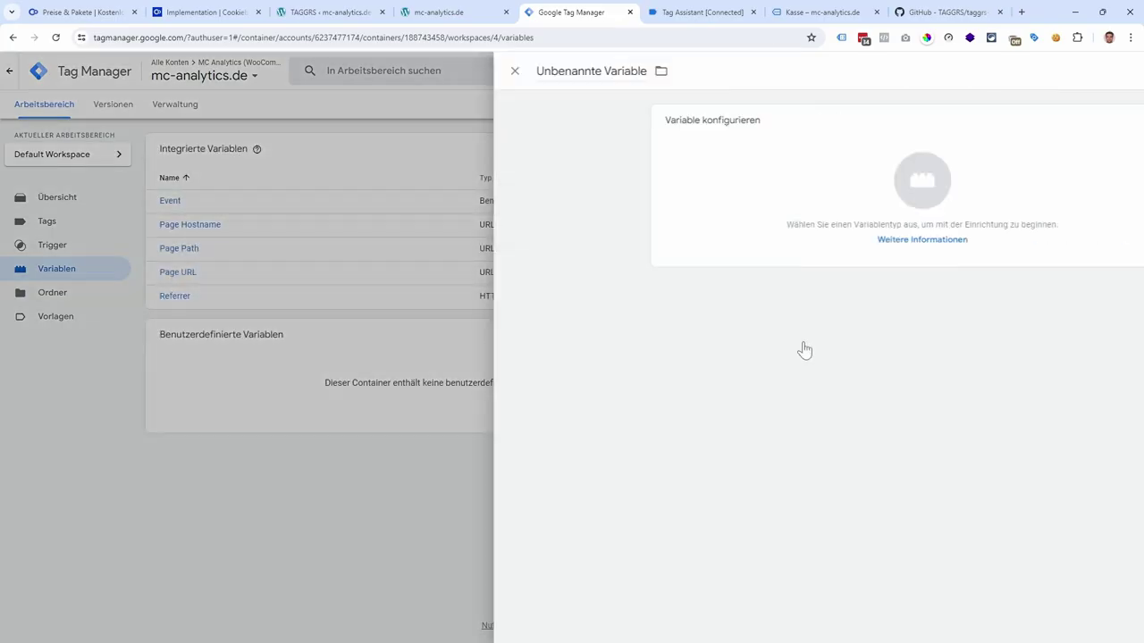
left_click(608, 200)
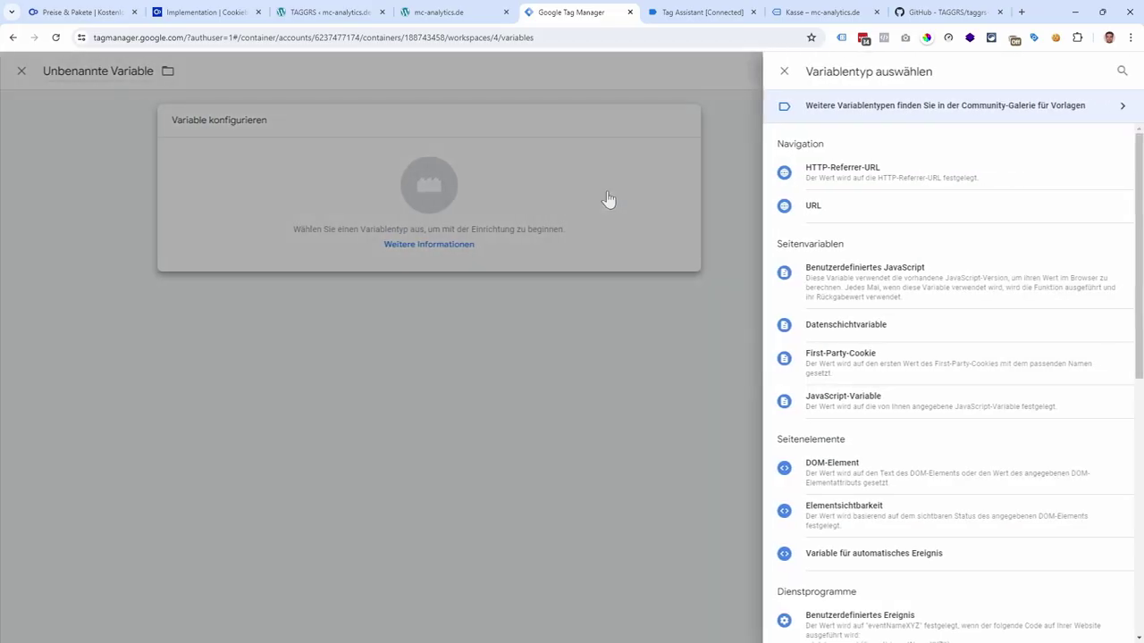
left_click(926, 327)
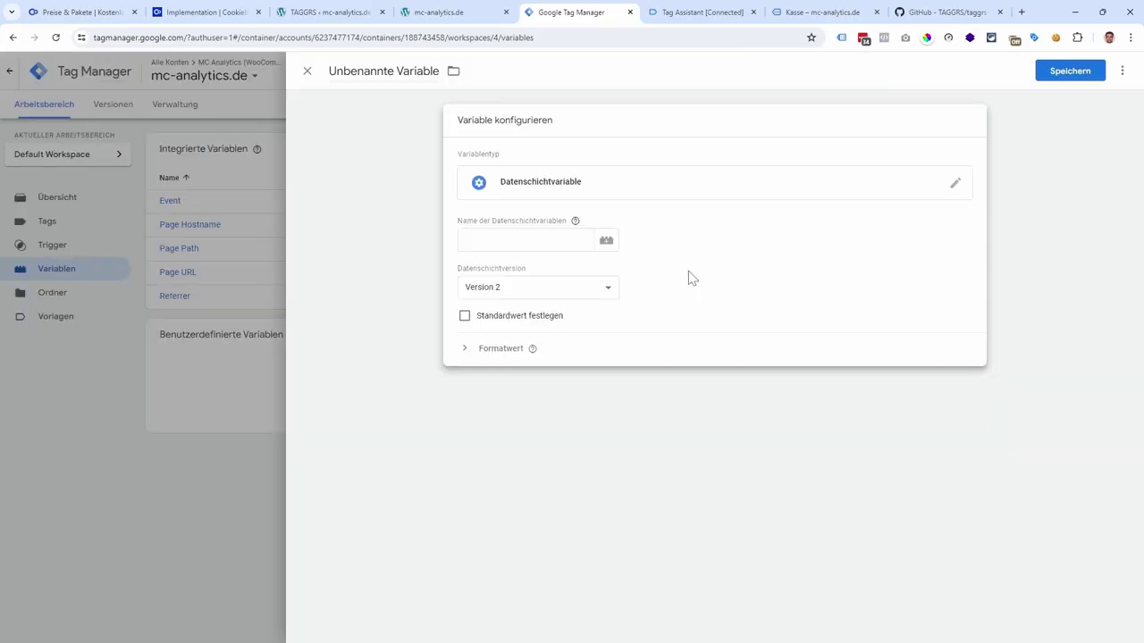
left_click(385, 71)
type("dlv")
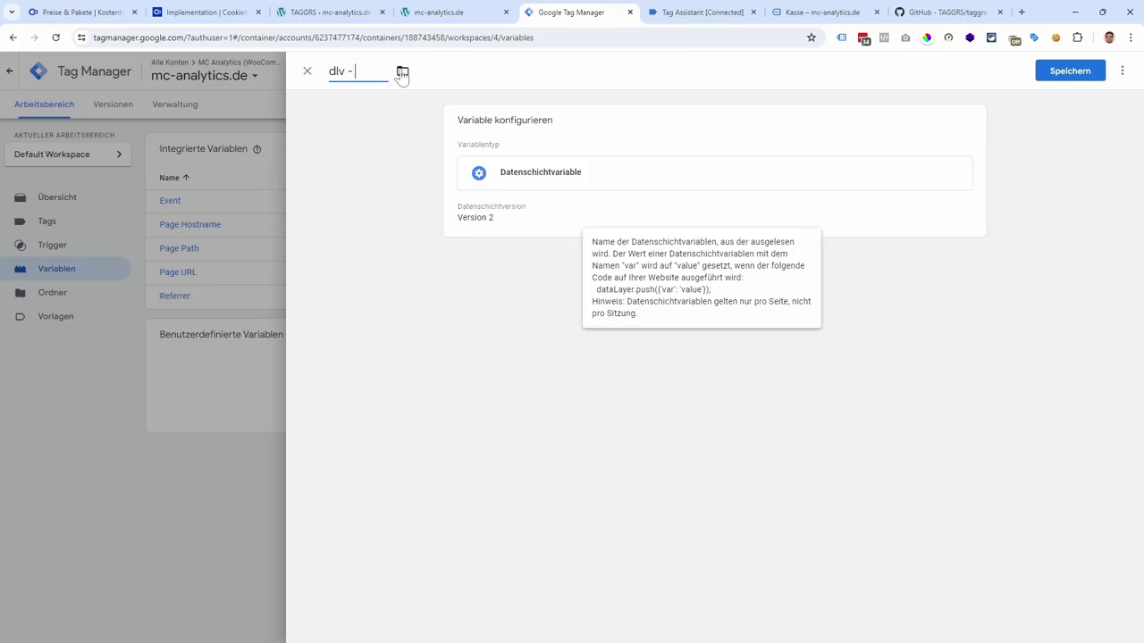
type(" - value")
Switch to Tag Assistant and examine how the value key is nested inside the purchase event's ecommerce object
left_click(680, 19)
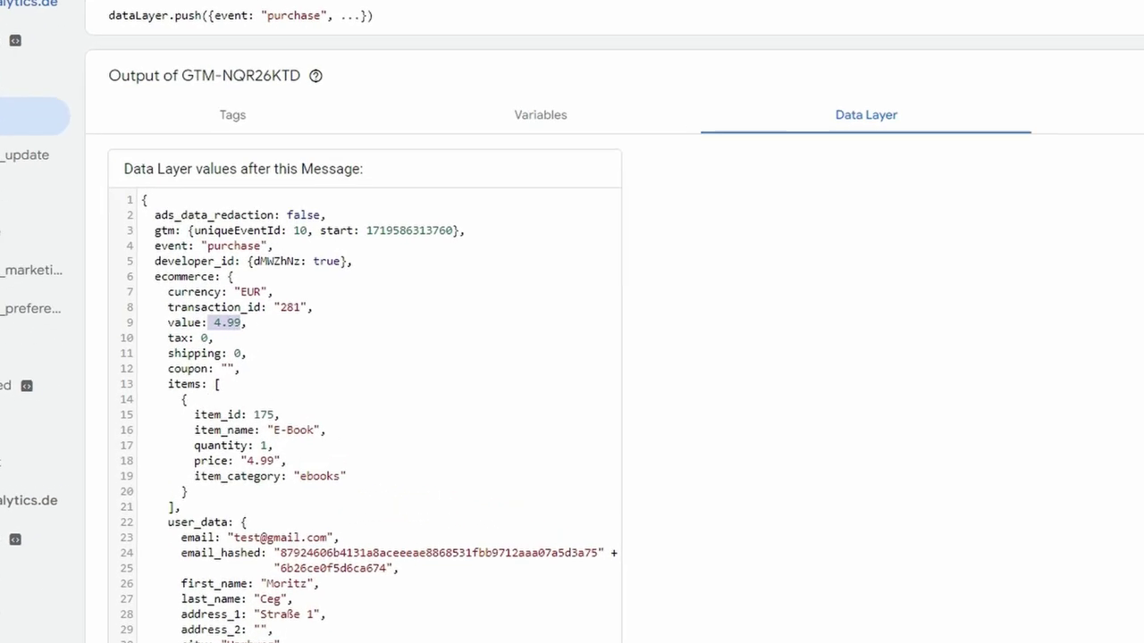
left_click_drag(102, 197, 220, 197)
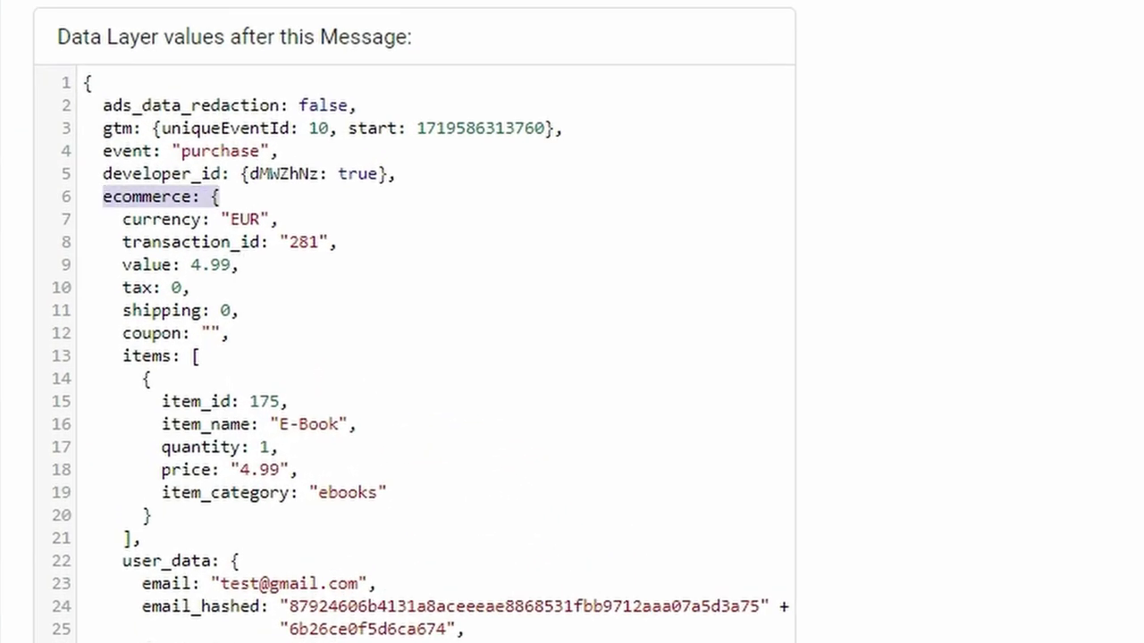
left_click_drag(122, 264, 181, 264)
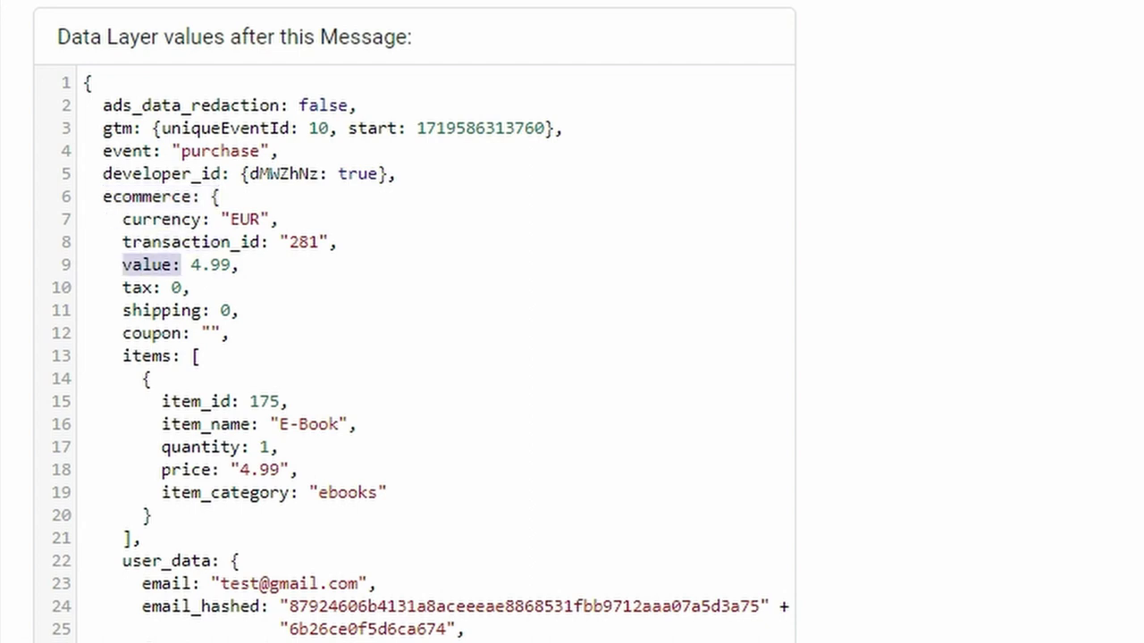
left_click_drag(102, 197, 151, 379)
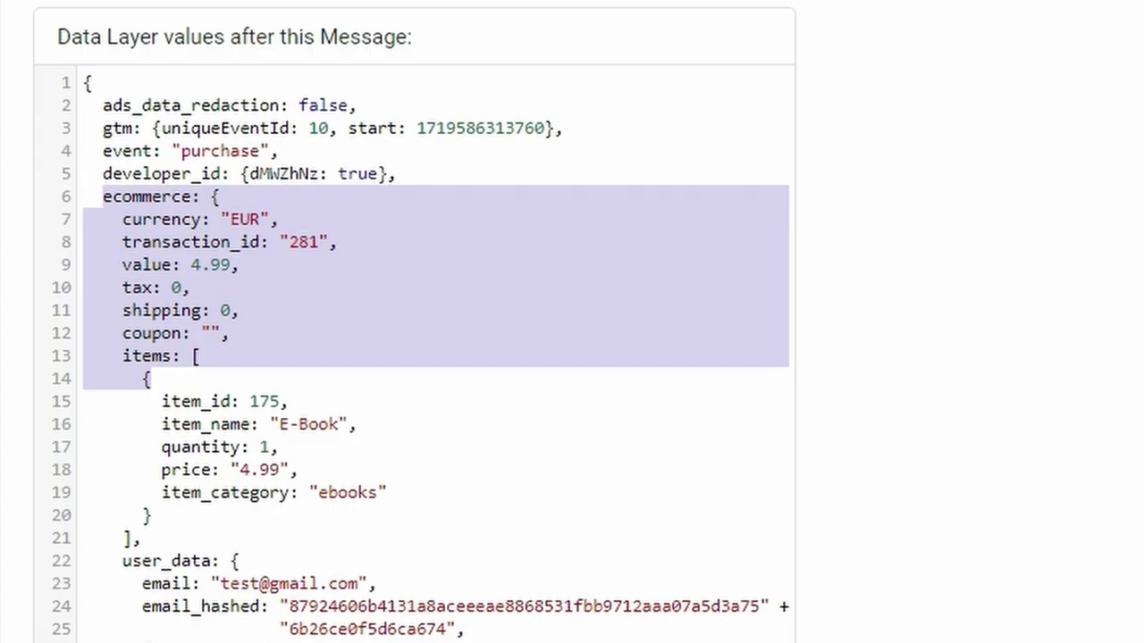
left_click(196, 217)
Trace the ecommerce, currency, transaction_id and value keys of the purchase data layer to determine the value's path
left_click_drag(102, 197, 200, 197)
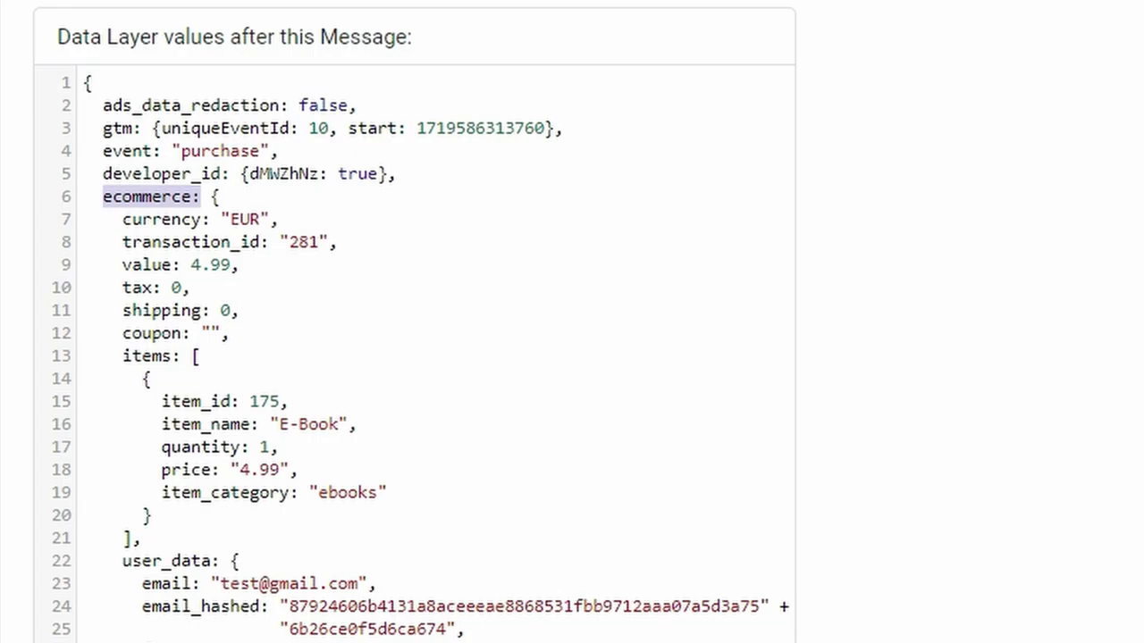
left_click_drag(122, 219, 201, 219)
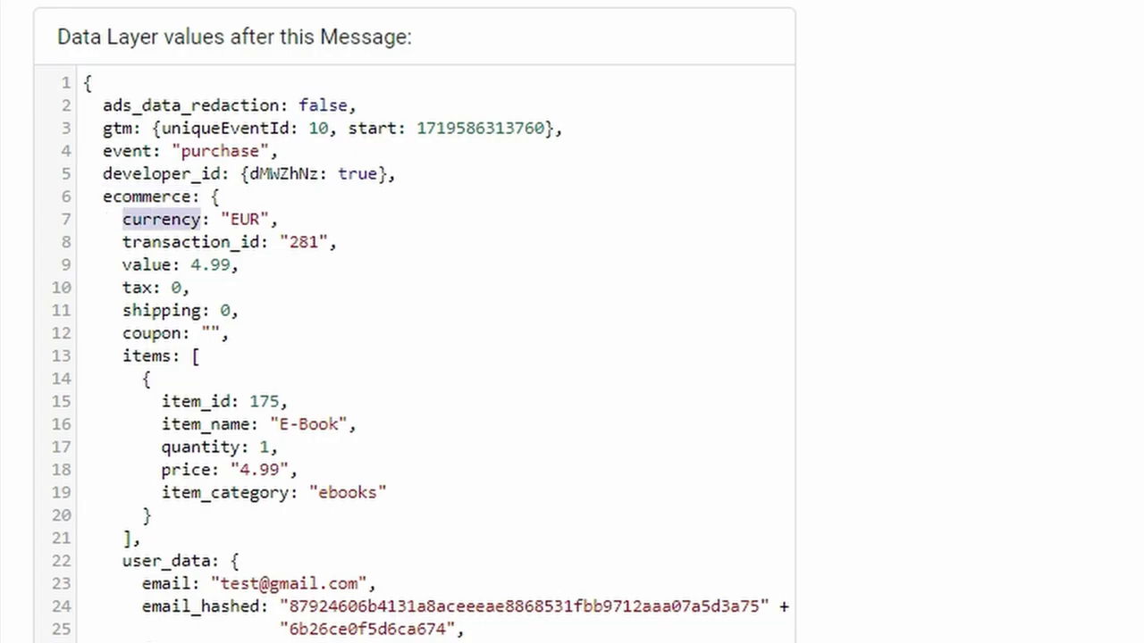
left_click_drag(122, 241, 260, 241)
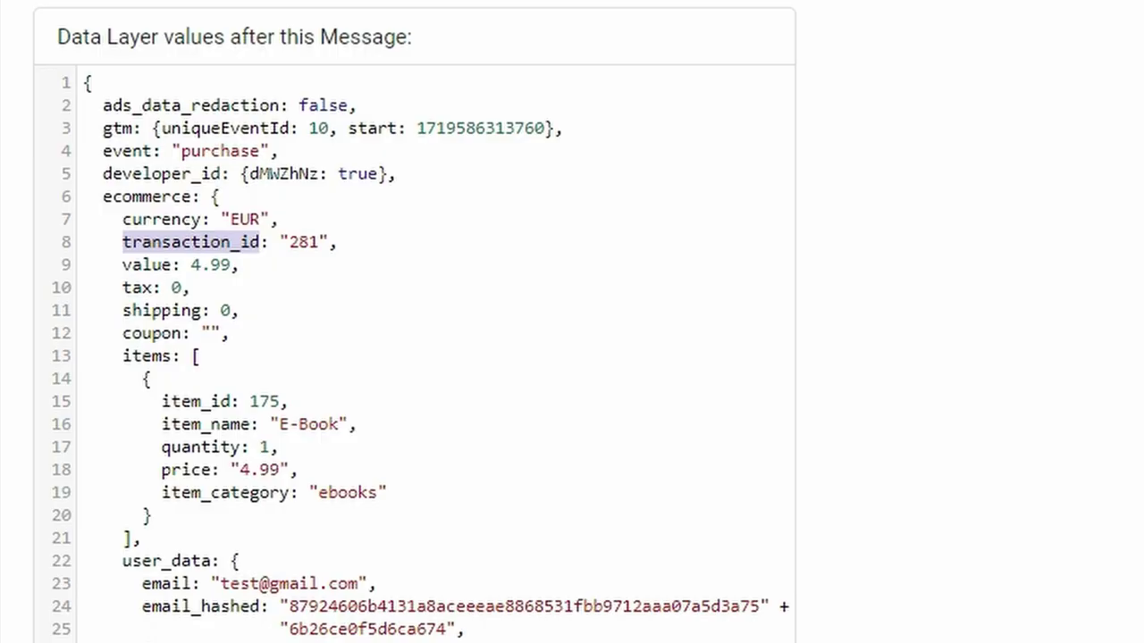
left_click_drag(123, 265, 171, 264)
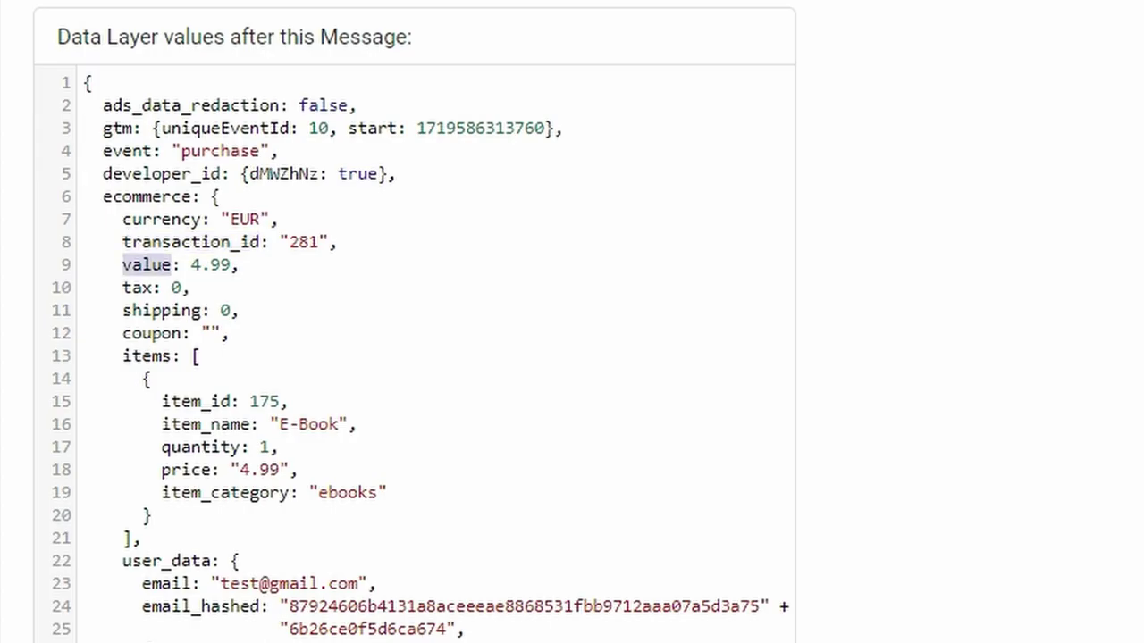
left_click(238, 264)
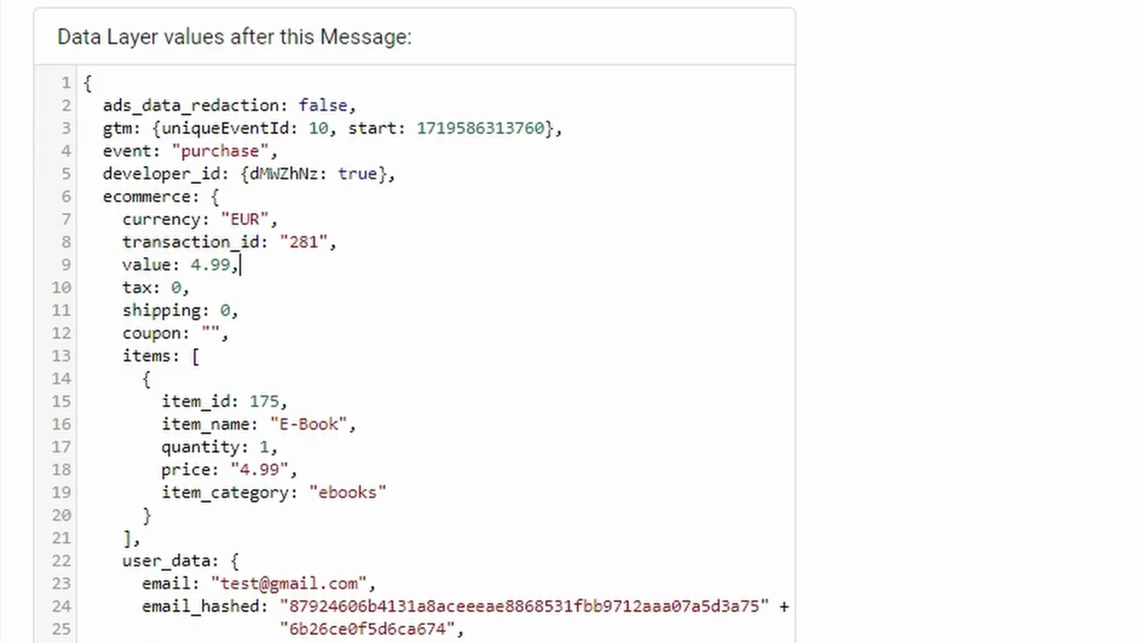
left_click_drag(123, 265, 170, 265)
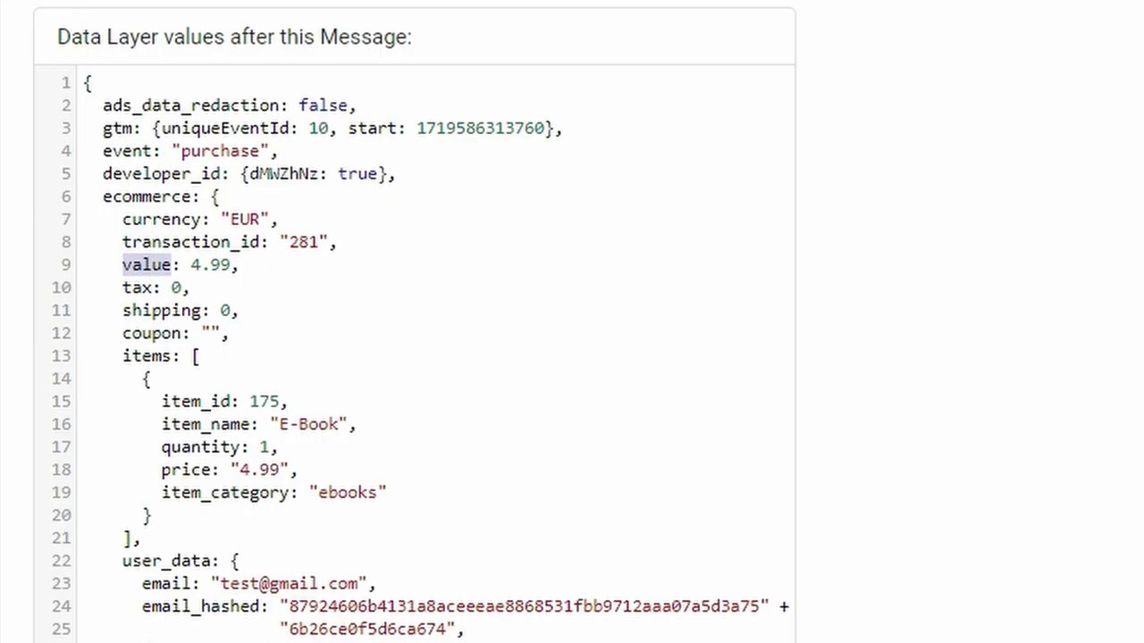
scroll(415, 357, "up", 1)
left_click_drag(103, 279, 191, 279)
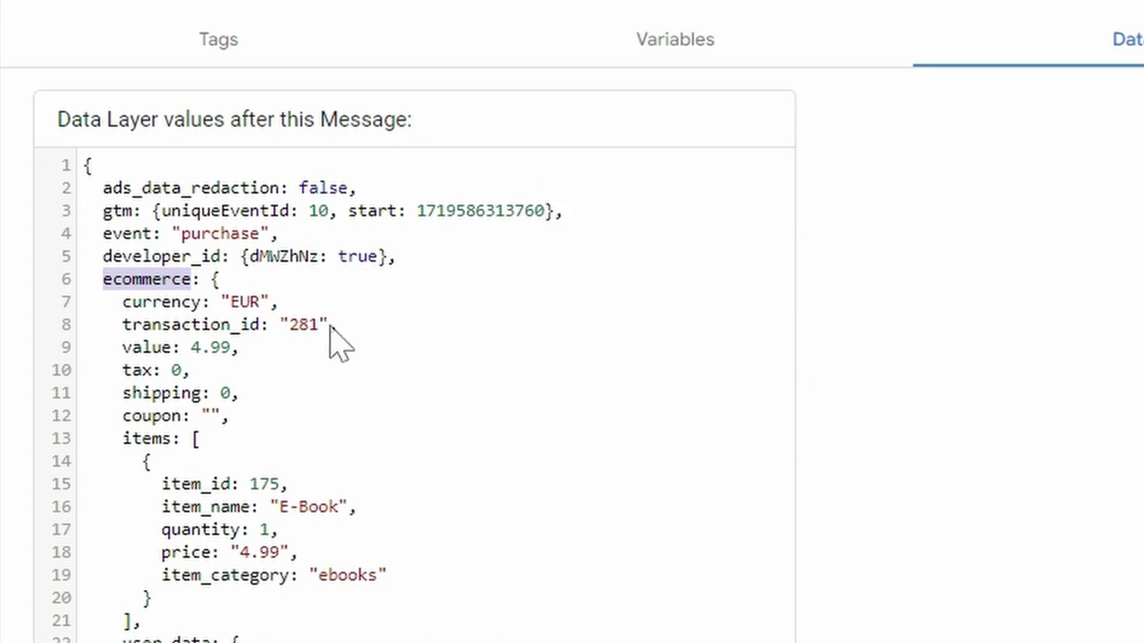
left_click_drag(231, 348, 190, 348)
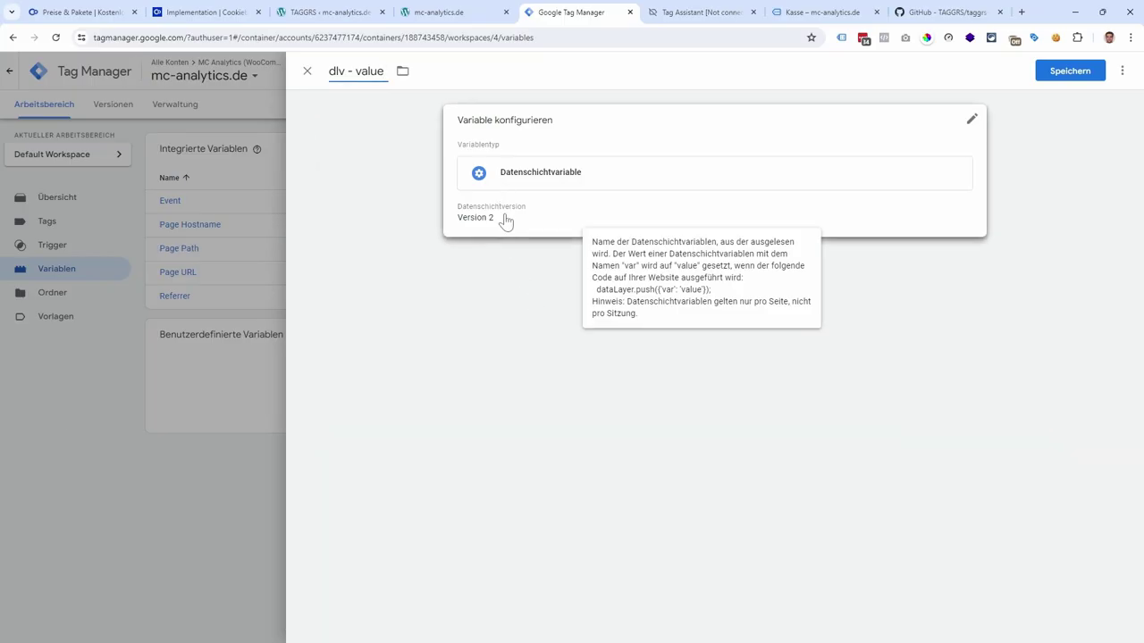
Set the data layer variable name of "dlv - value" to ecommerce.value and save the variable
left_click(518, 240)
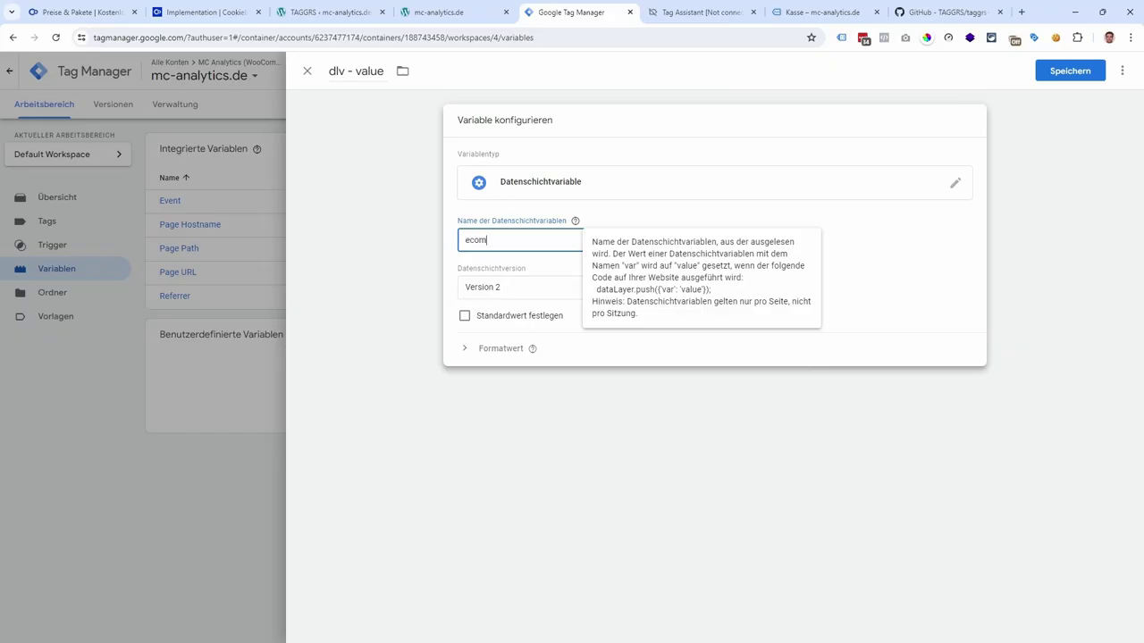
type("ecommerce.value")
left_click(1068, 71)
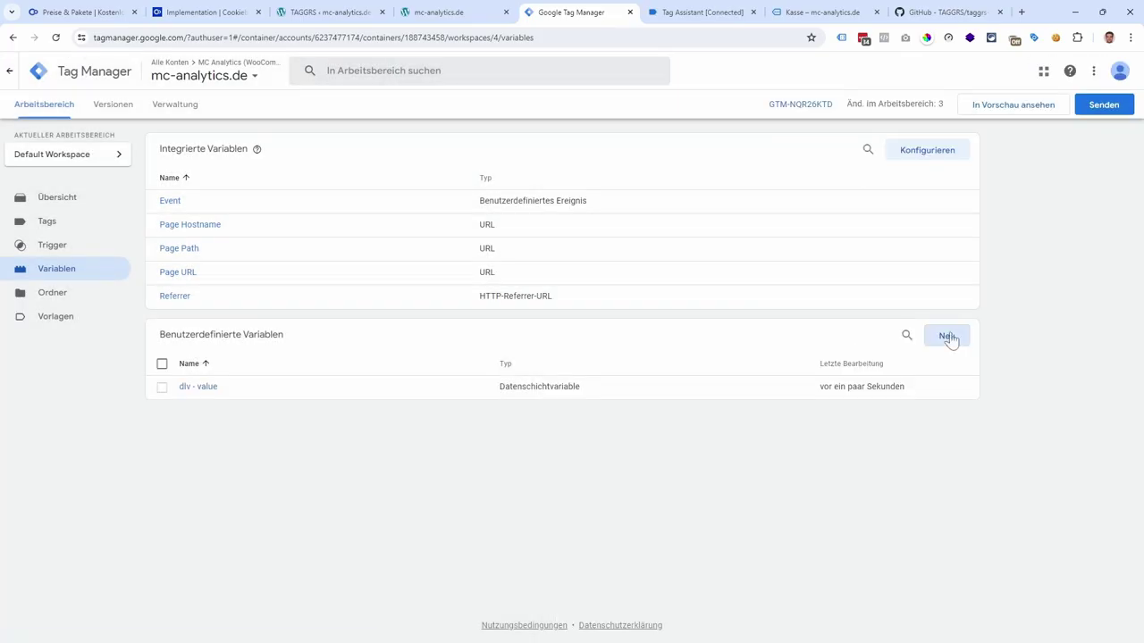
Create another Datenschichtvariable and copy the ecommerce key from Tag Assistant's purchase data layer into its data layer variable name
left_click(947, 336)
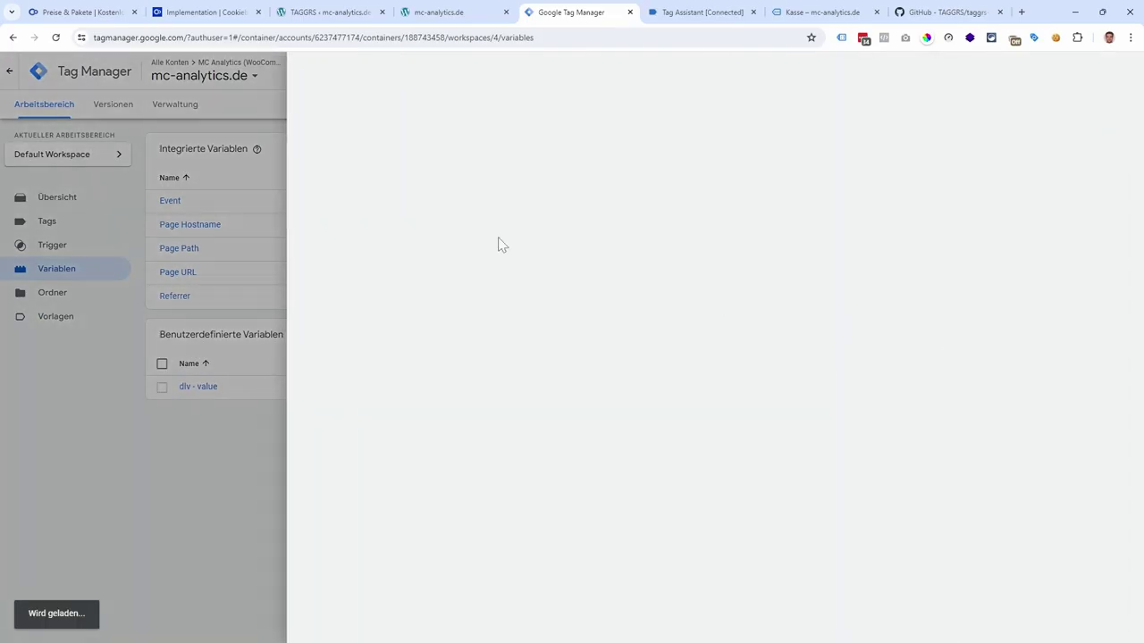
left_click(556, 198)
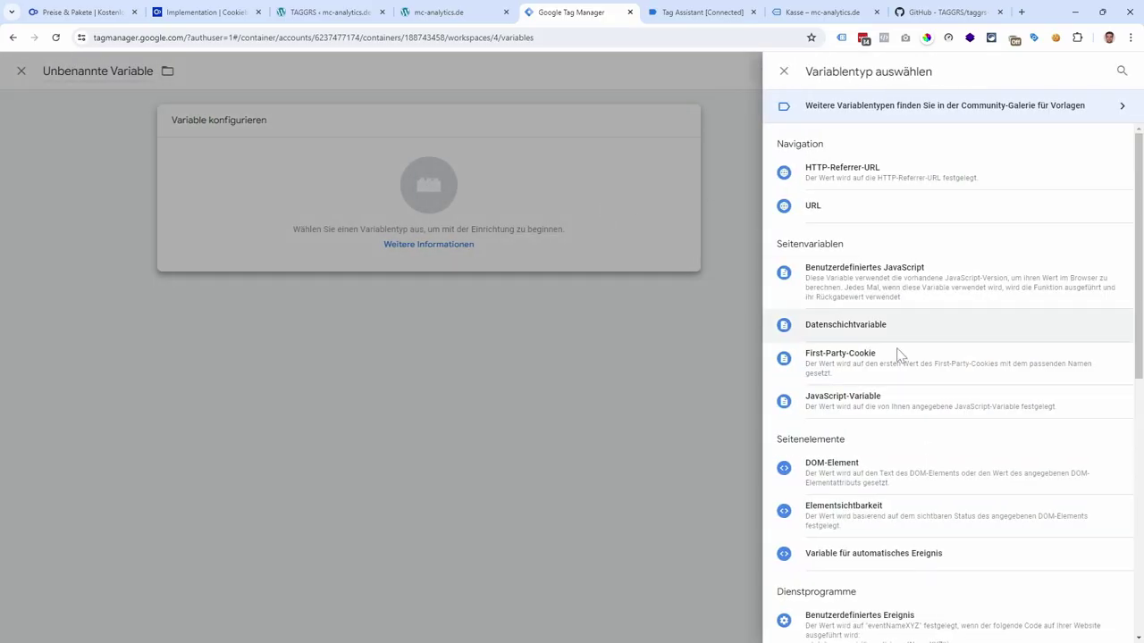
left_click(856, 324)
left_click(682, 11)
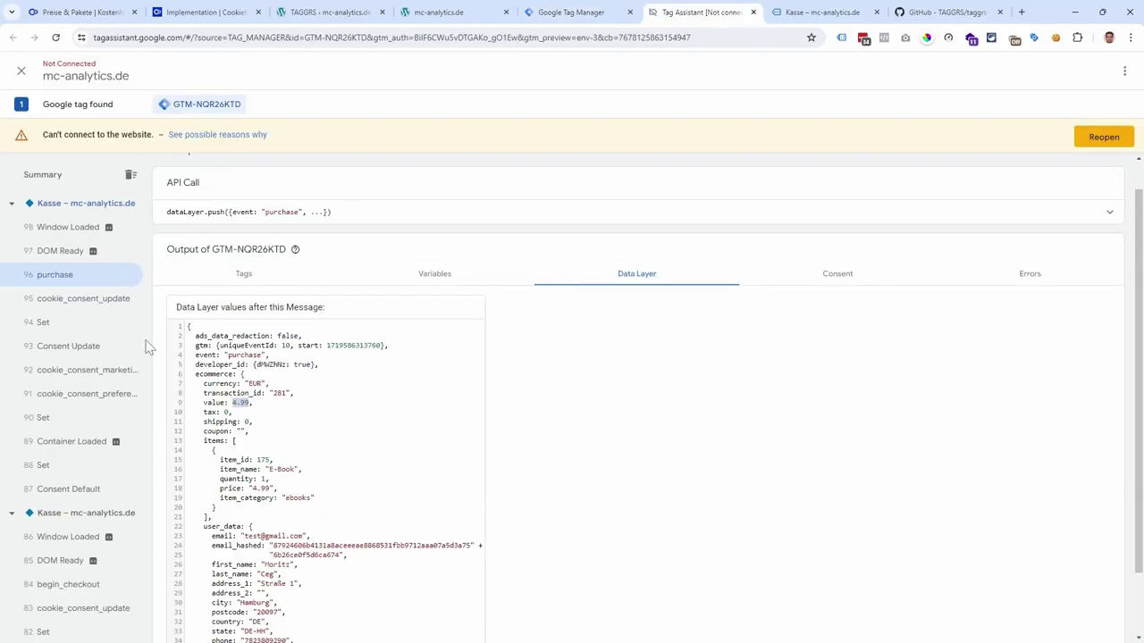
double_click(210, 373)
key("ctrl+c")
left_click(570, 12)
key("ctrl+v")
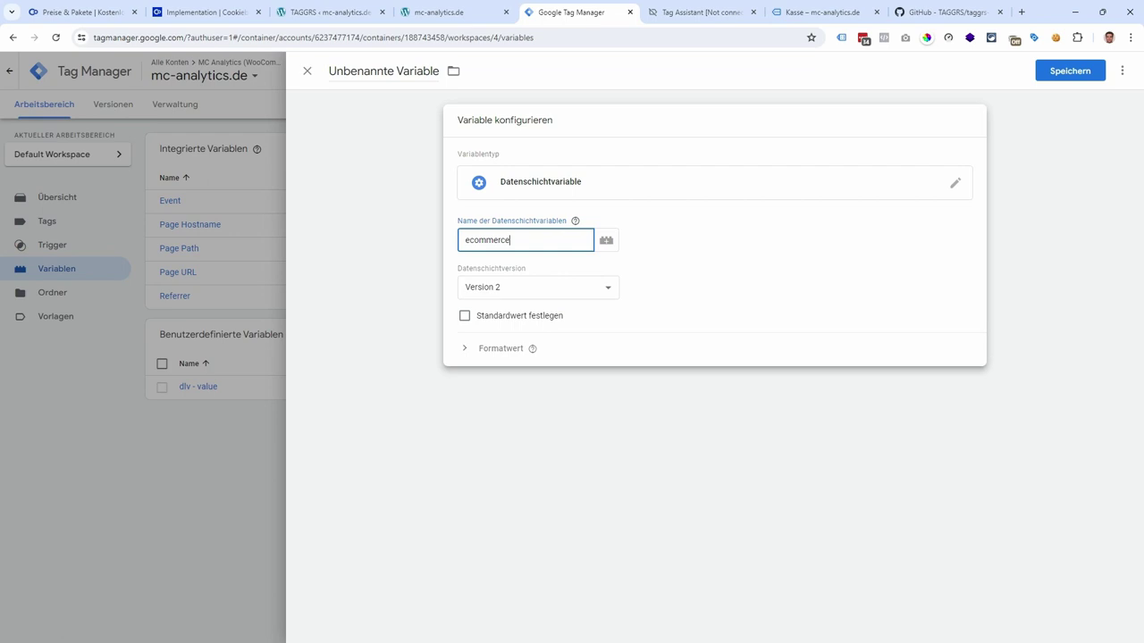
Copy the transaction_id key from Tag Assistant and complete the data layer variable name as ecommerce.transaction_id in Google Tag Manager
left_click(695, 12)
double_click(228, 393)
key("ctrl+c")
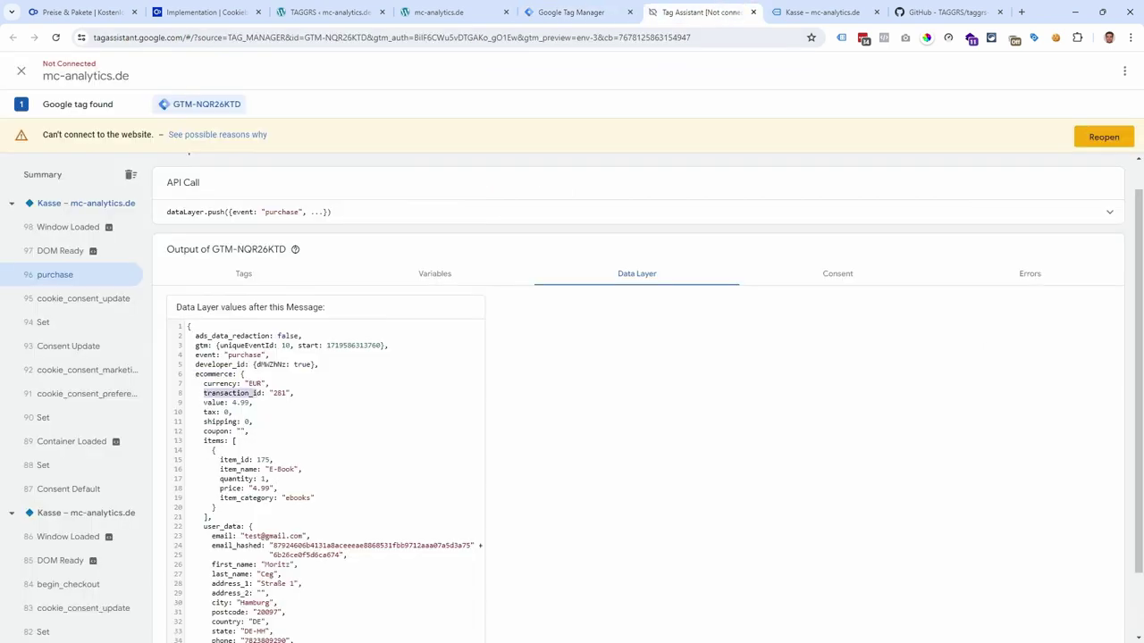
left_click(572, 12)
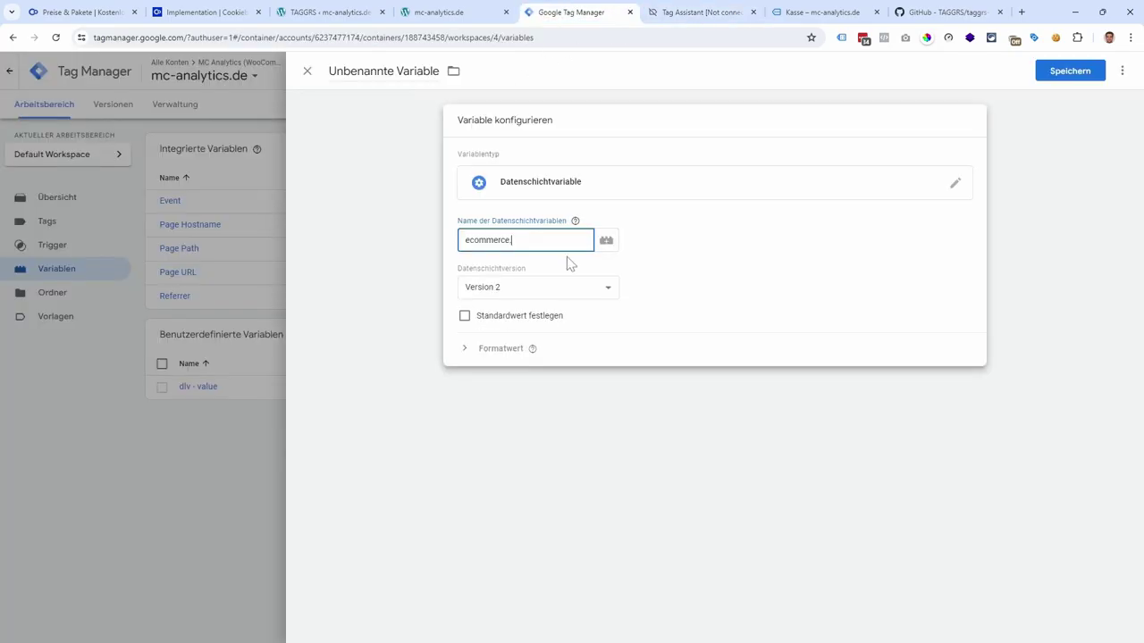
type(".")
key("ctrl+v")
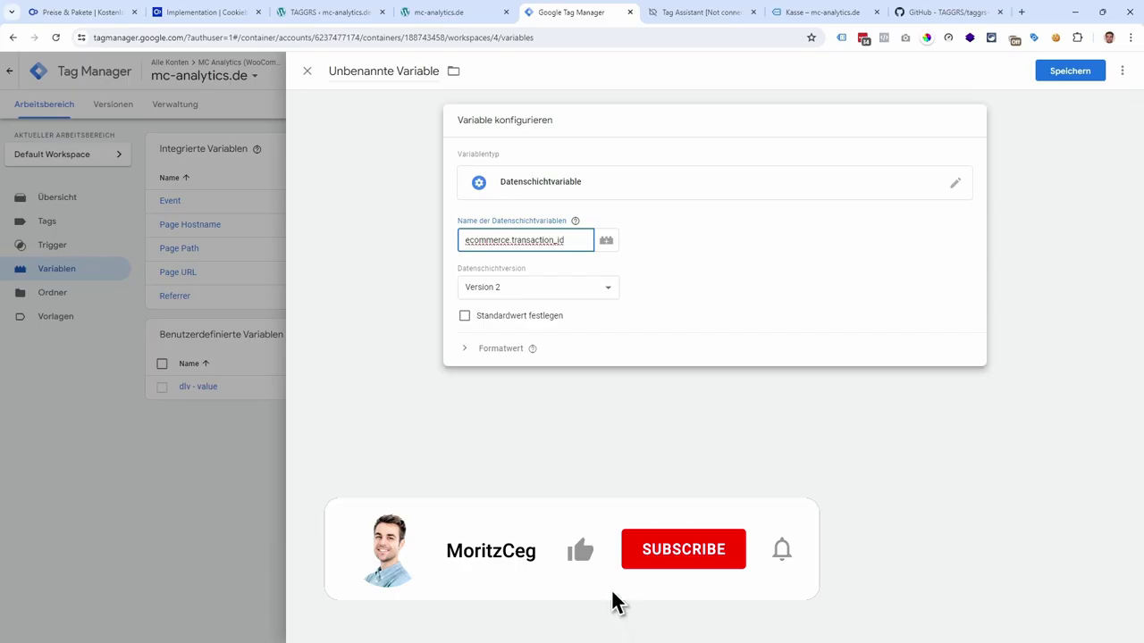
Name the variable "dlv - transaction id" and save it
left_click(383, 71)
type("dlv")
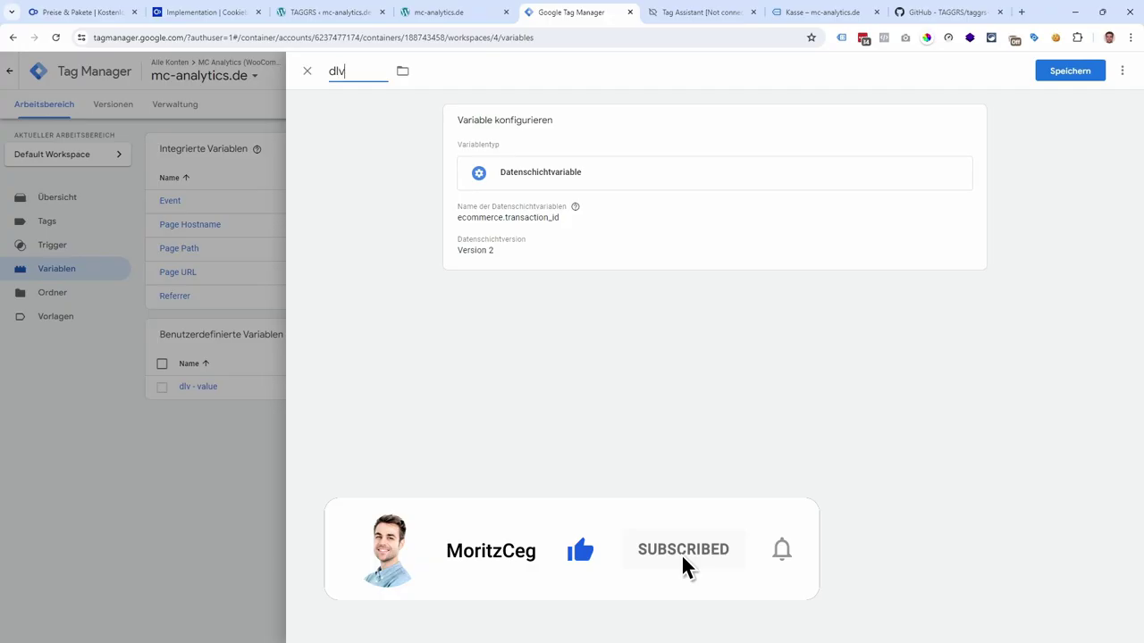
type(" -")
key("ctrl+v")
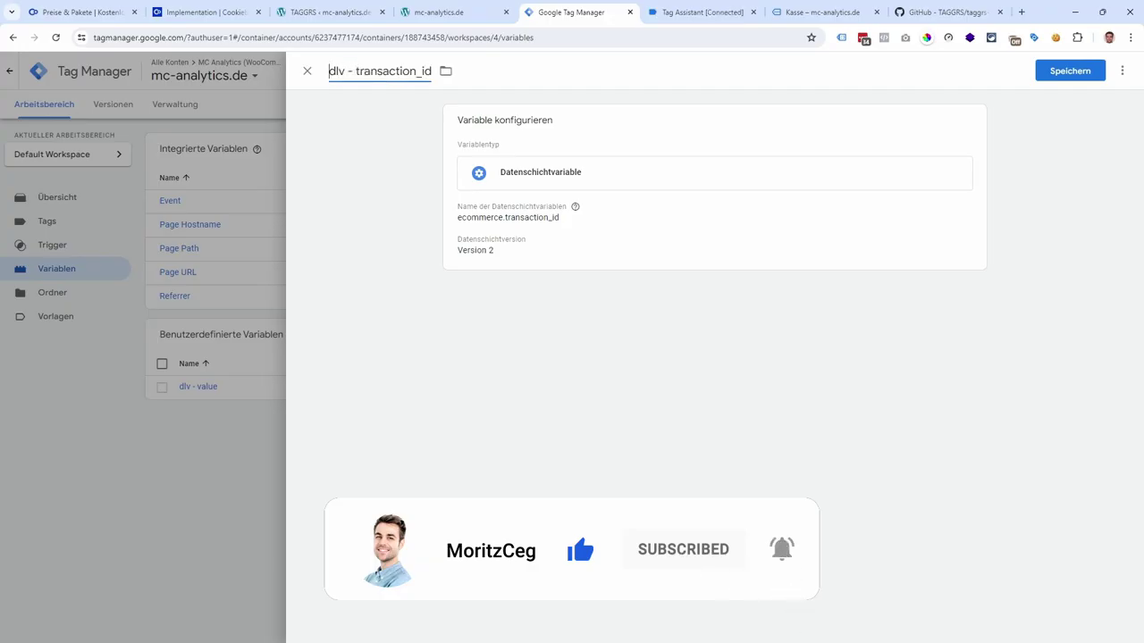
left_click(420, 71)
key("BackSpace")
left_click(1072, 73)
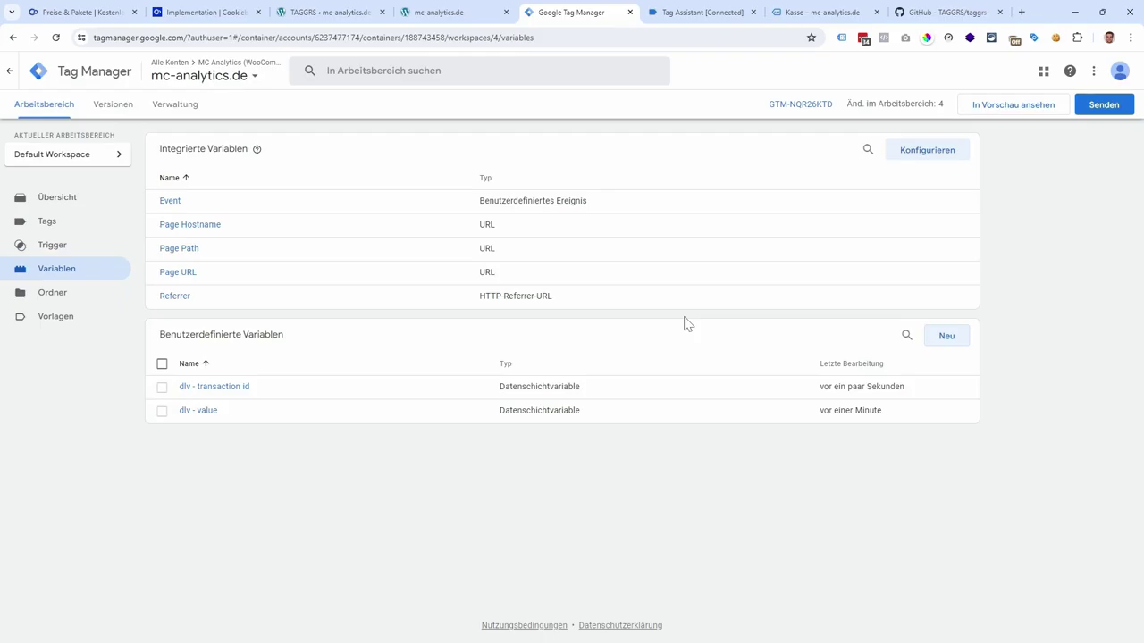
Create a new tag of type Google Ads-Conversion-Tracking
left_click(67, 227)
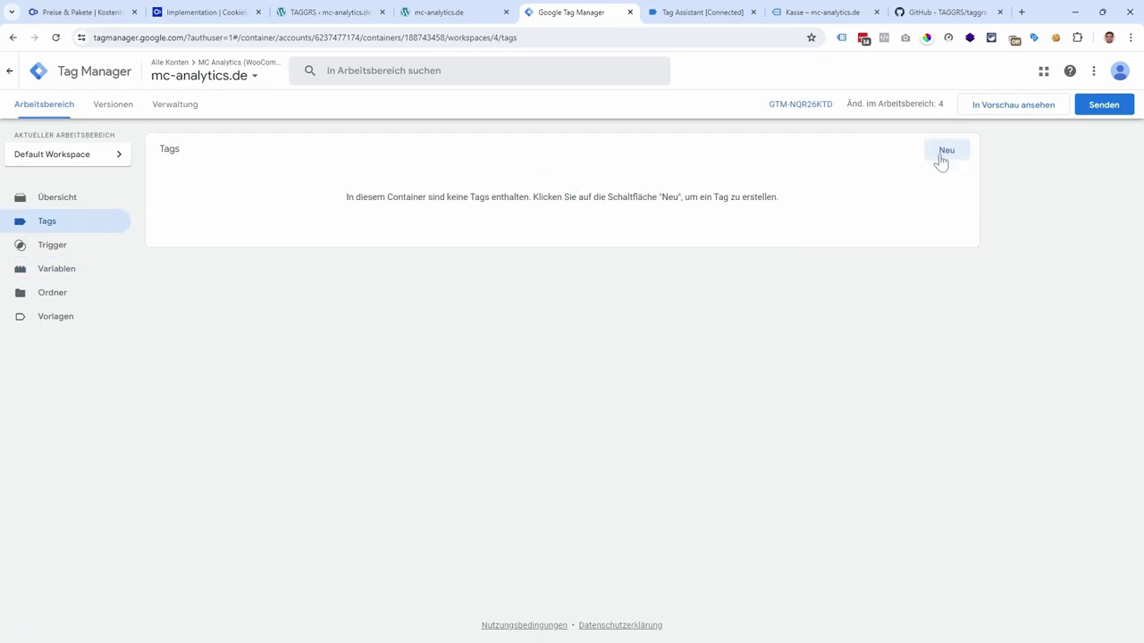
left_click(946, 152)
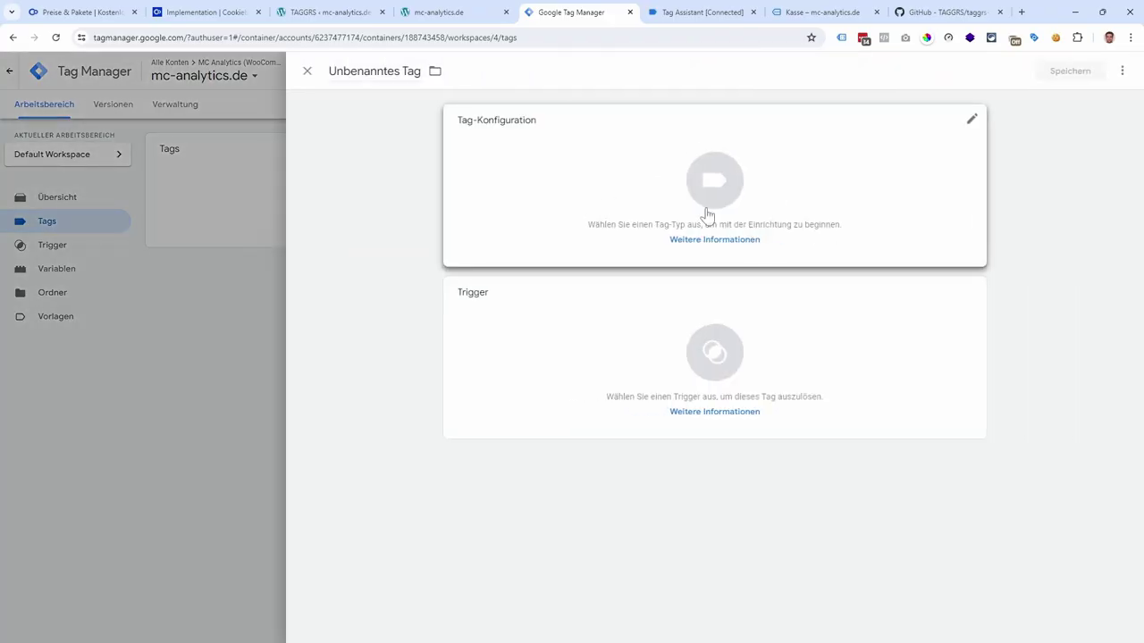
left_click(603, 198)
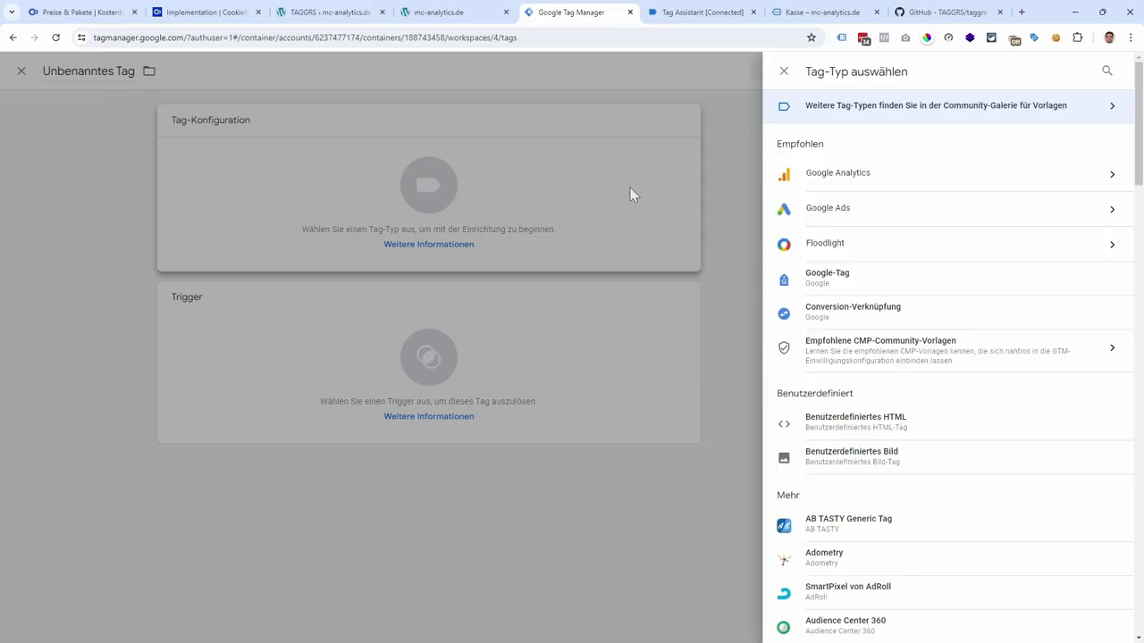
left_click(956, 222)
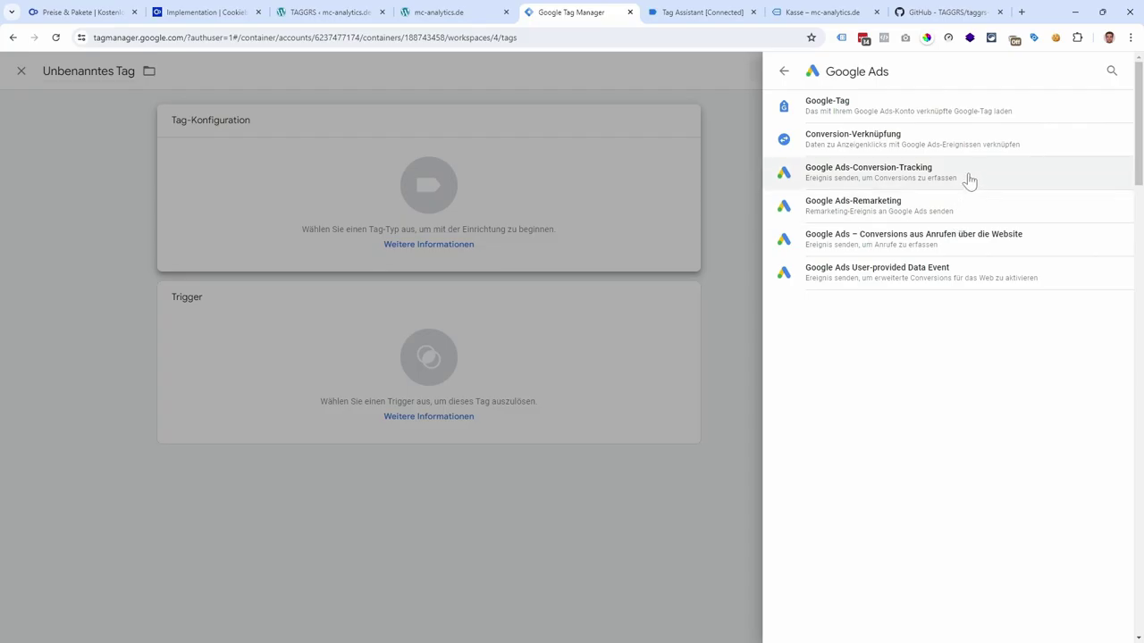
left_click(973, 178)
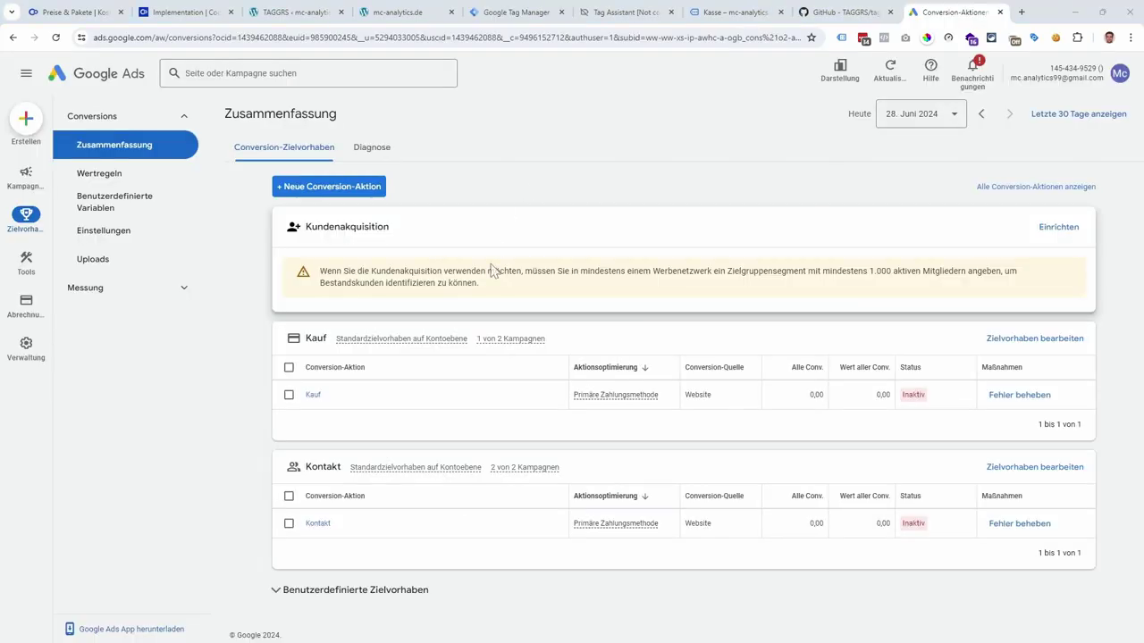
In Google Ads, start a new website conversion action that is set up manually with code
left_click(288, 395)
left_click(288, 394)
left_click(340, 195)
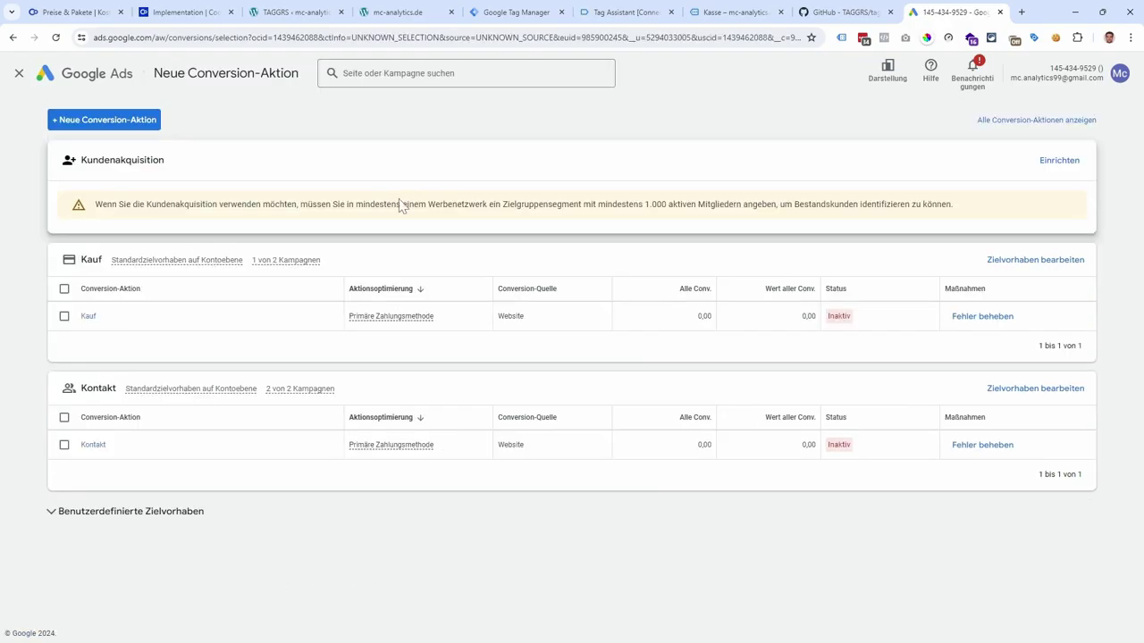
left_click(373, 248)
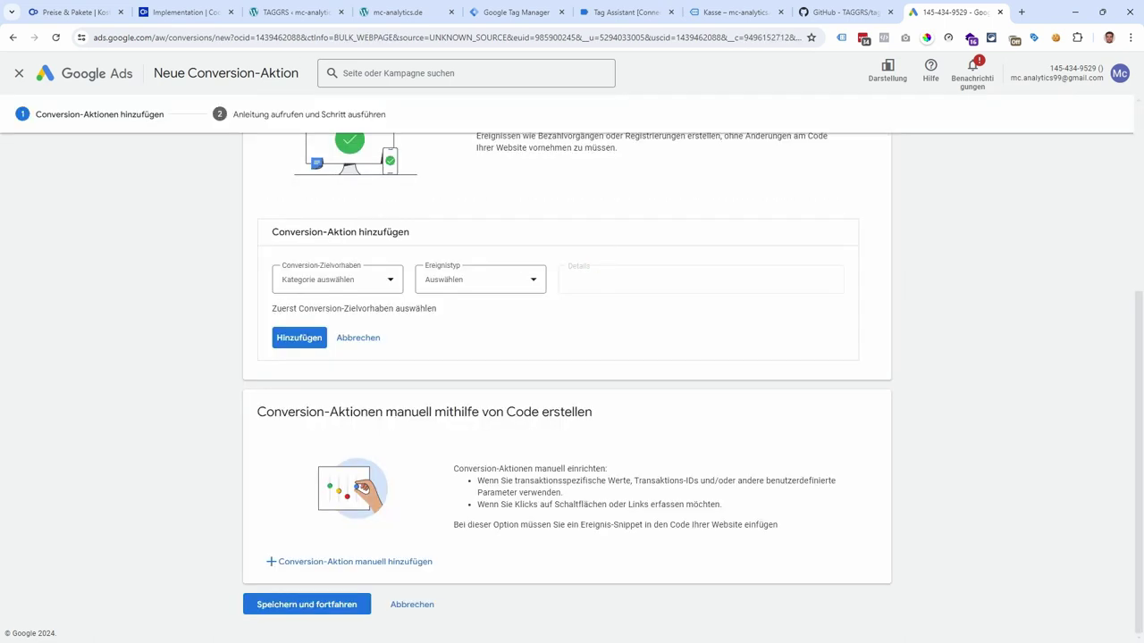
left_click(327, 563)
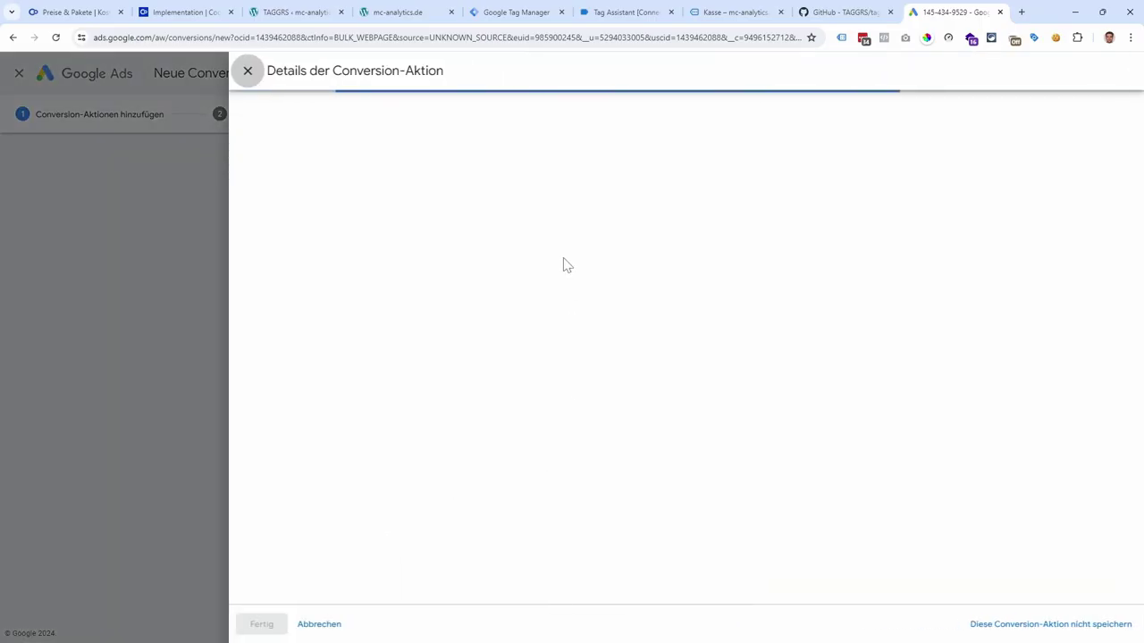
Set the conversion action's goal category to "In den Einkaufswagen" and name it "Add to cart"
left_click(596, 225)
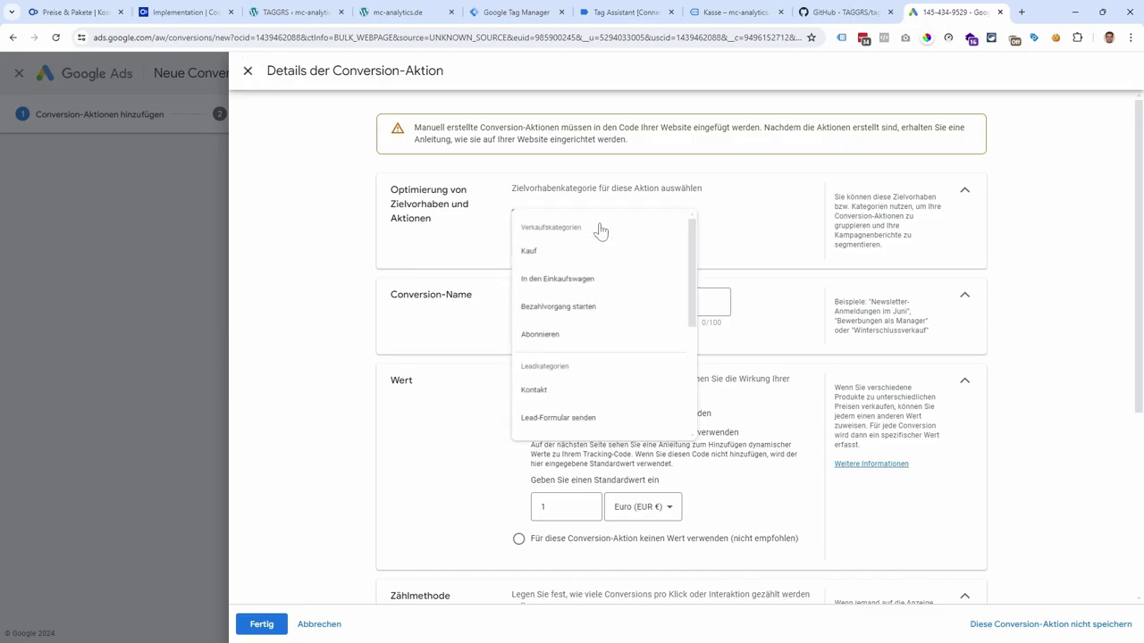
left_click(617, 287)
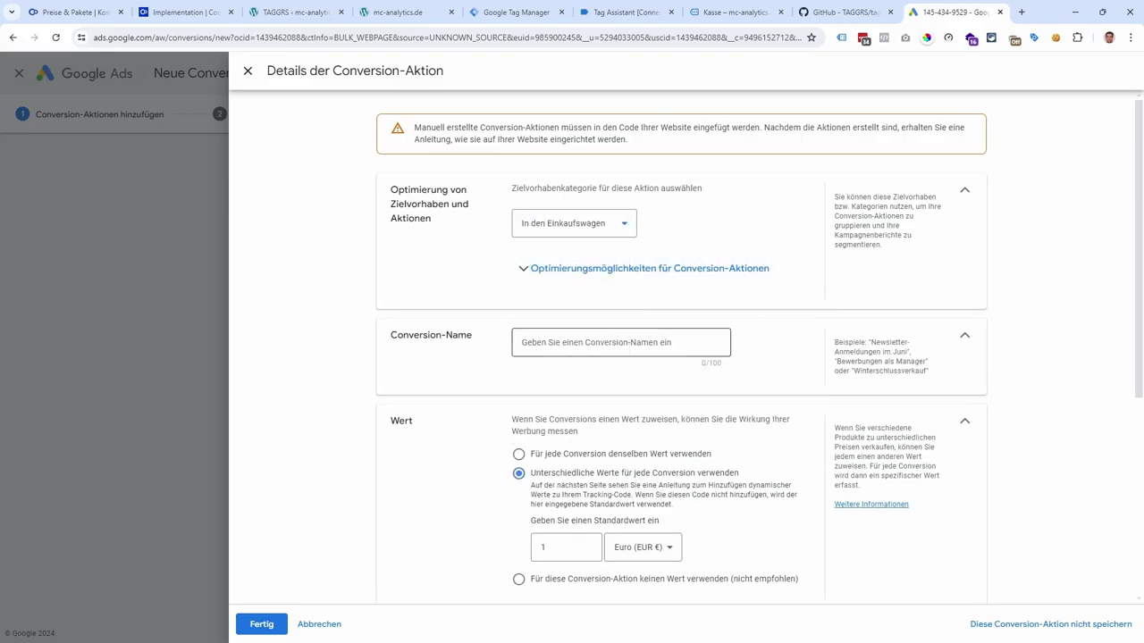
left_click(620, 342)
type("Add to cart")
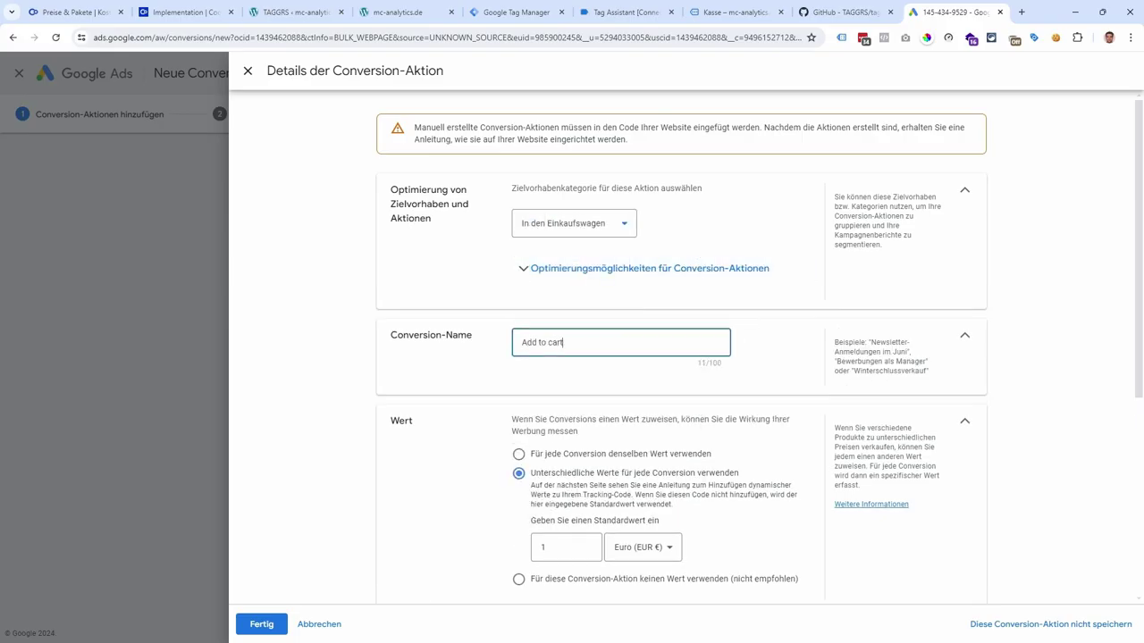
Set the conversion action to use no value, then finish its details and save it
scroll(581, 402, "down", 3)
left_click(518, 461)
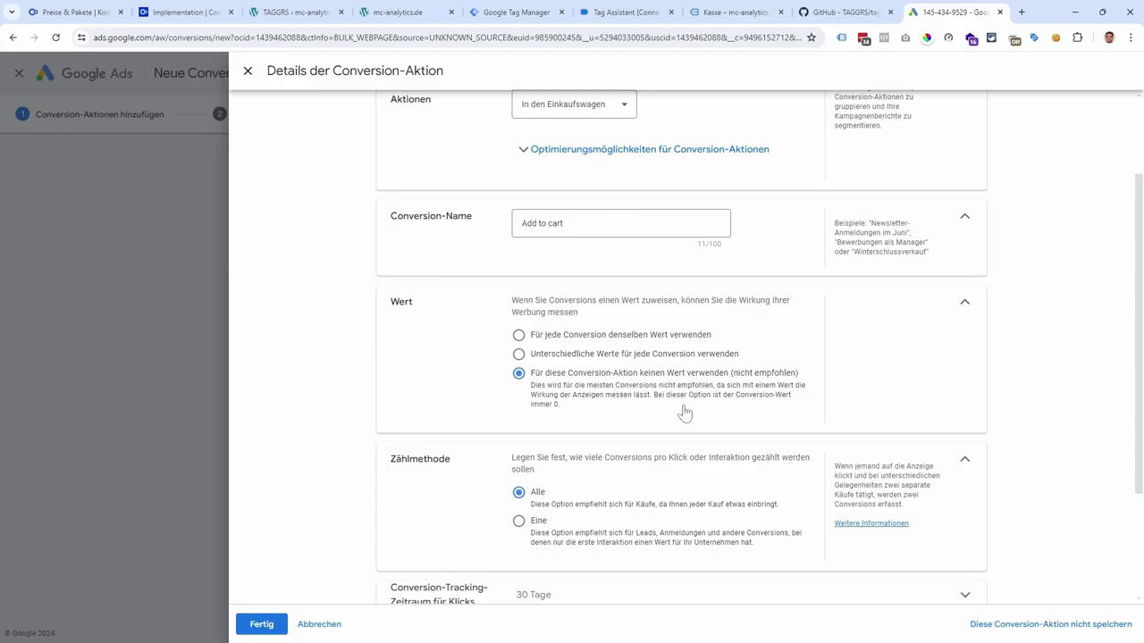
scroll(643, 413, "down", 2)
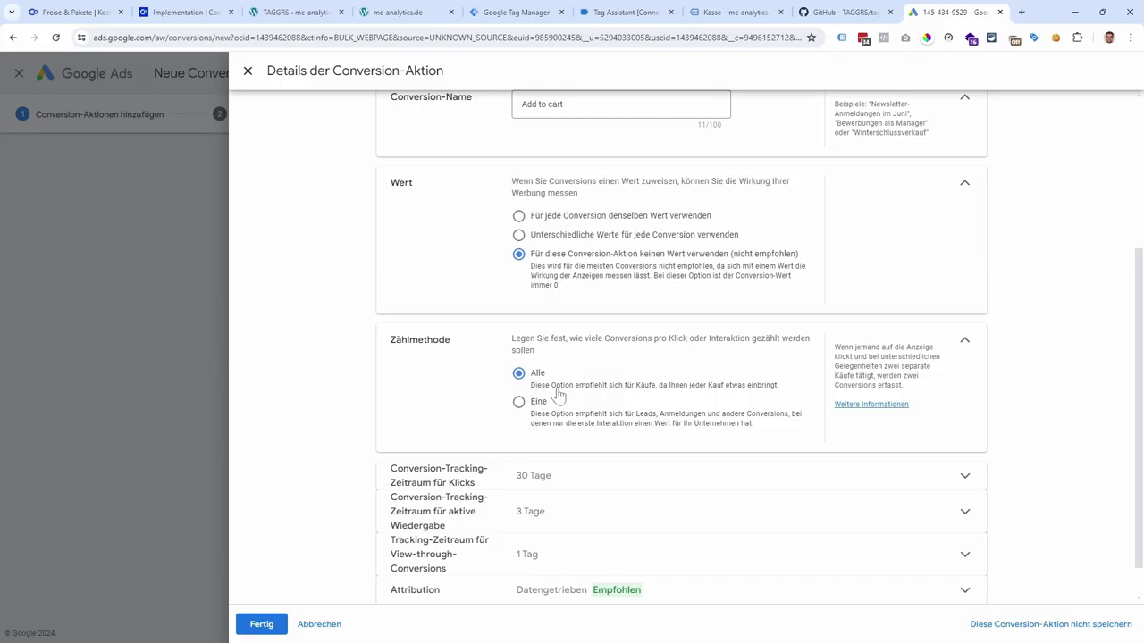
scroll(759, 404, "down", 1)
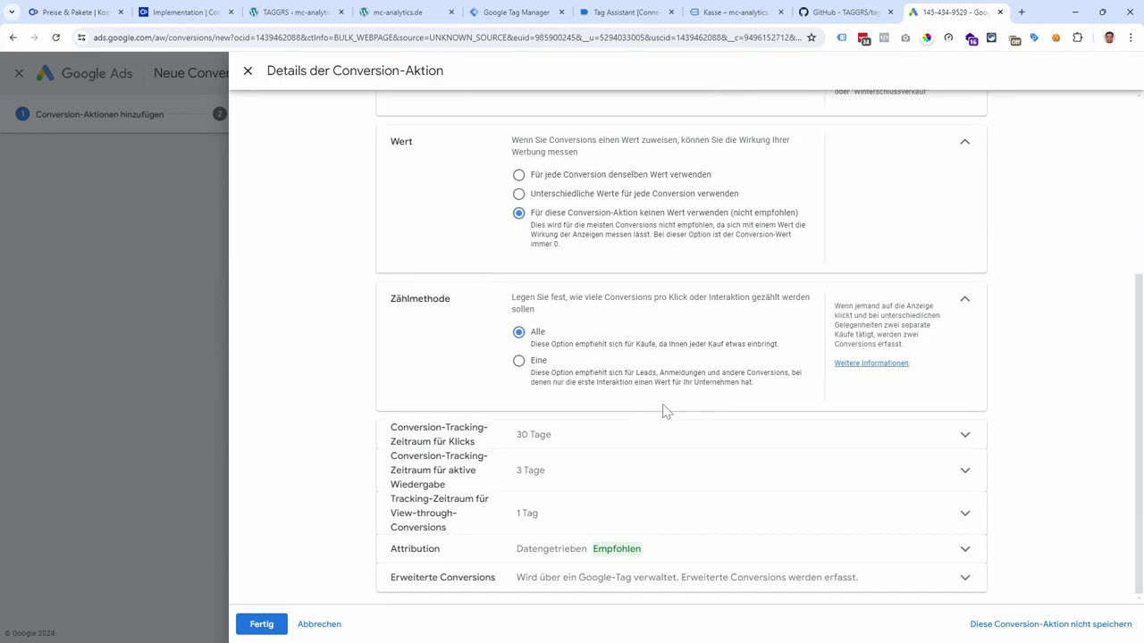
left_click(262, 624)
scroll(625, 384, "down", 1)
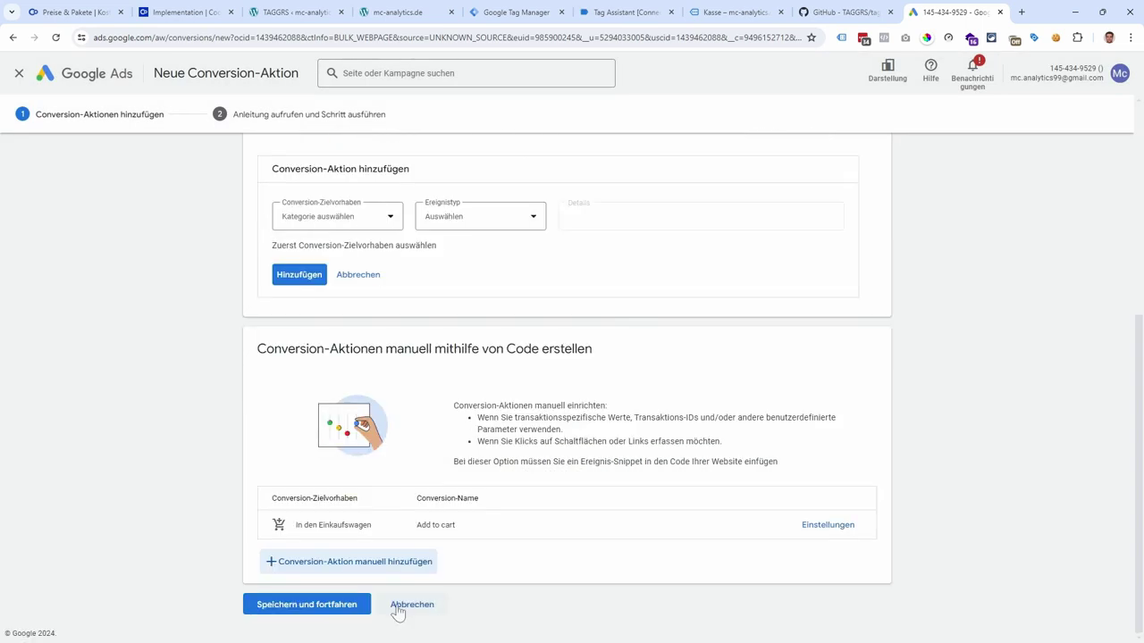
left_click(311, 607)
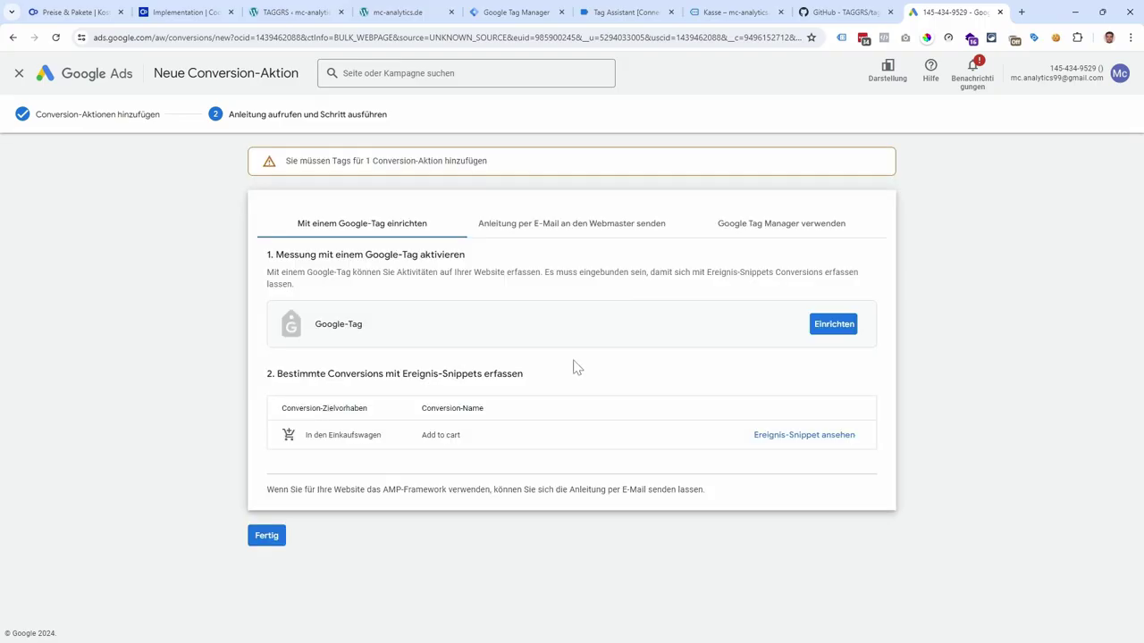
Show the Google Tag Manager setup instructions for the new conversion action and copy the conversion ID
left_click(804, 227)
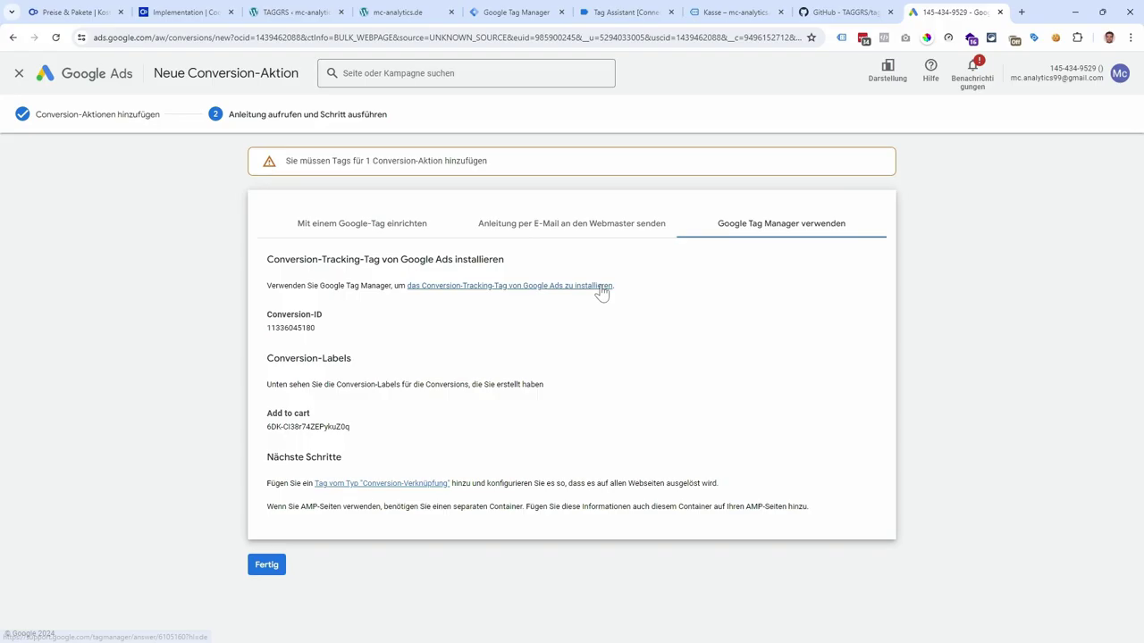
left_click_drag(321, 331, 267, 327)
key("ctrl+c")
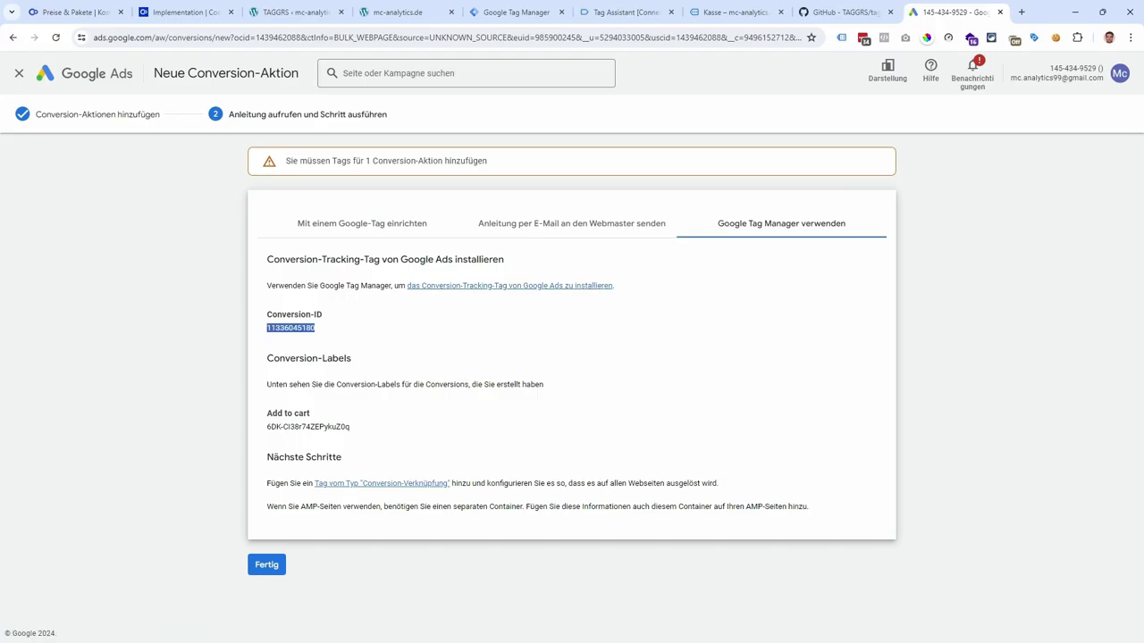
left_click_drag(358, 431, 264, 433)
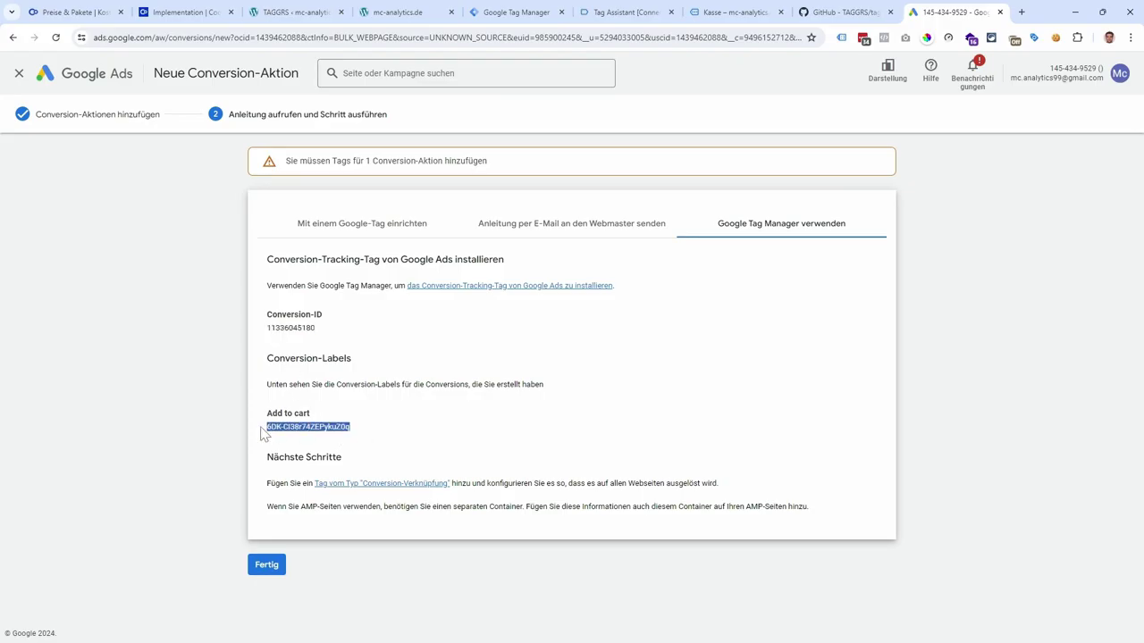
left_click_drag(321, 330, 270, 328)
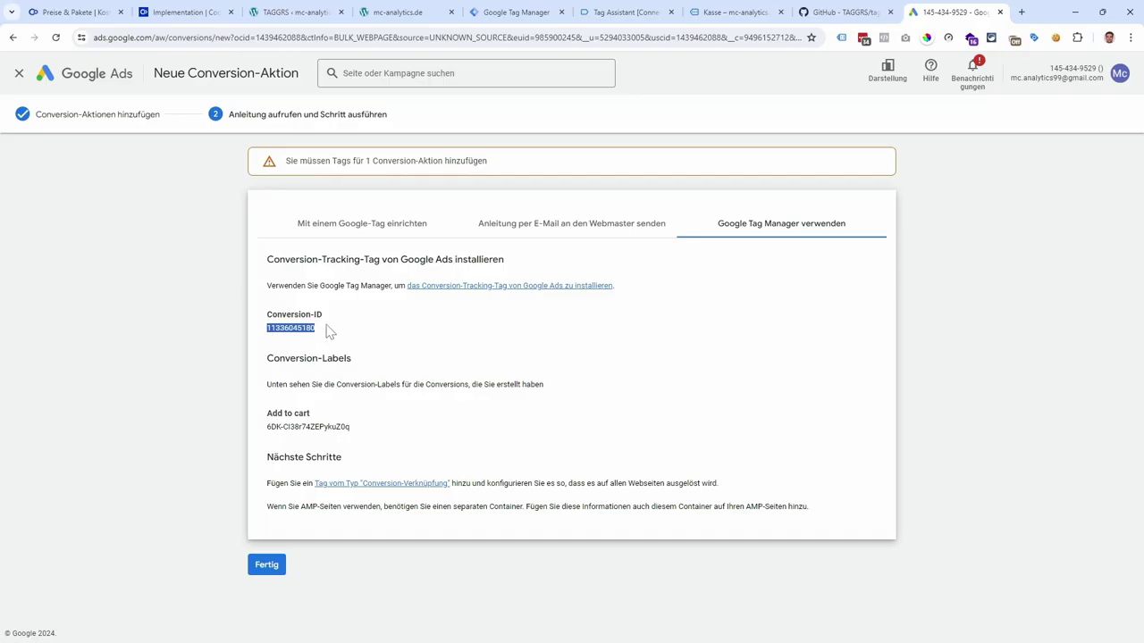
Switch to Google Tag Manager and paste the conversion ID into the Google Ads-Conversion-Tracking tag
left_click(512, 12)
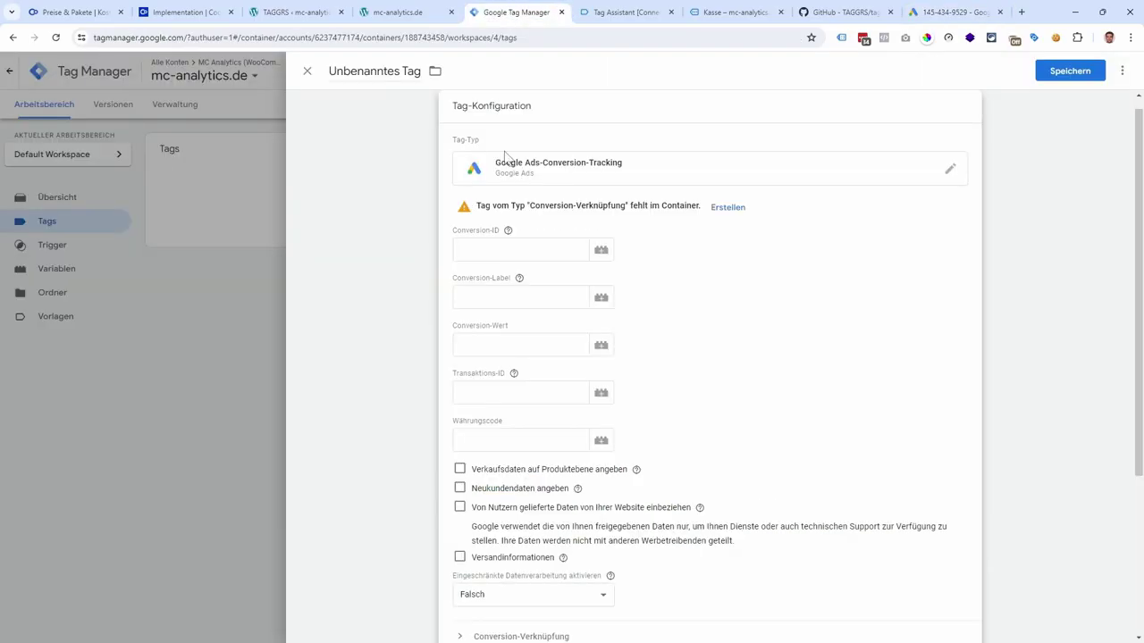
left_click(518, 250)
key("ctrl+v")
Copy the Add to cart conversion label from Google Ads and paste it into the tag's Conversion-Label field in Google Tag Manager
left_click(954, 12)
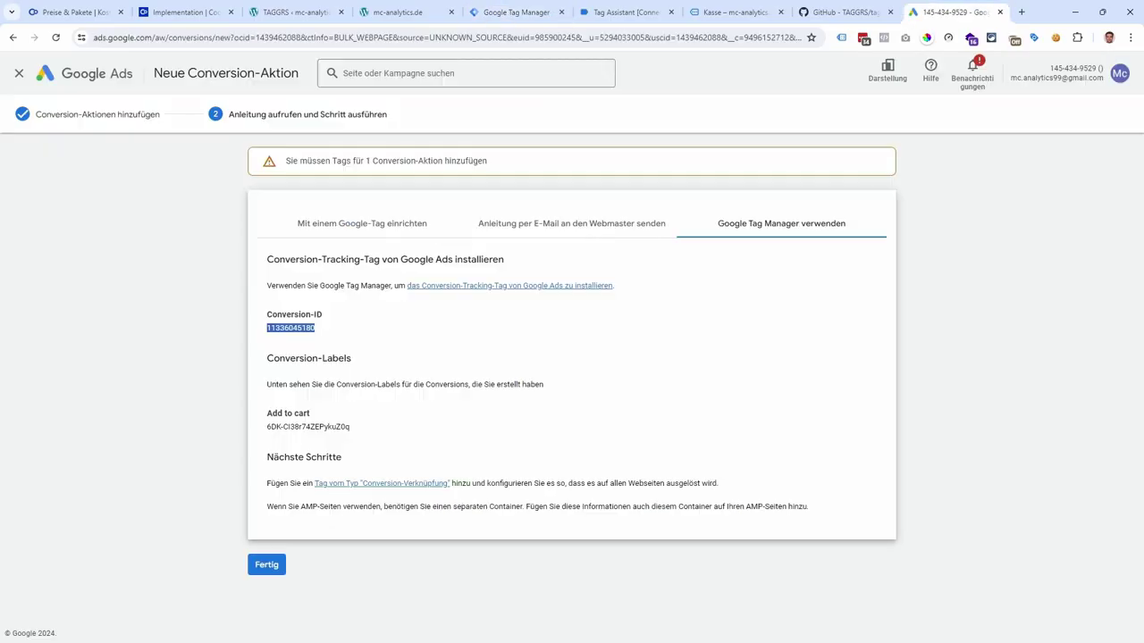
left_click_drag(350, 427, 289, 427)
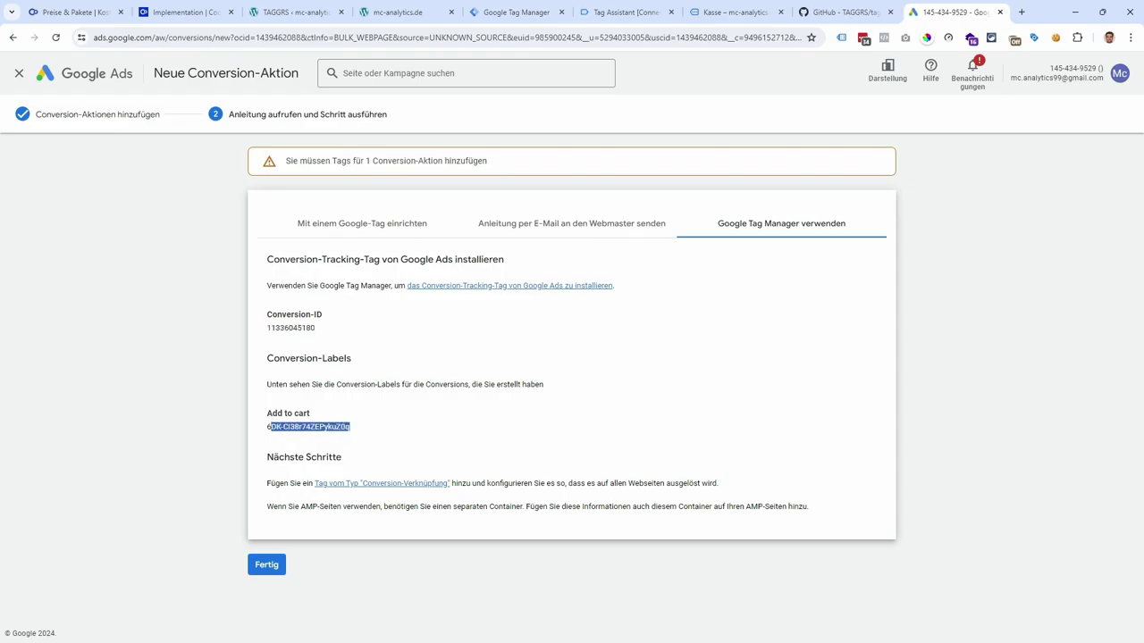
key("ctrl+c")
left_click(512, 13)
left_click(520, 297)
key("ctrl+v")
left_click(514, 373)
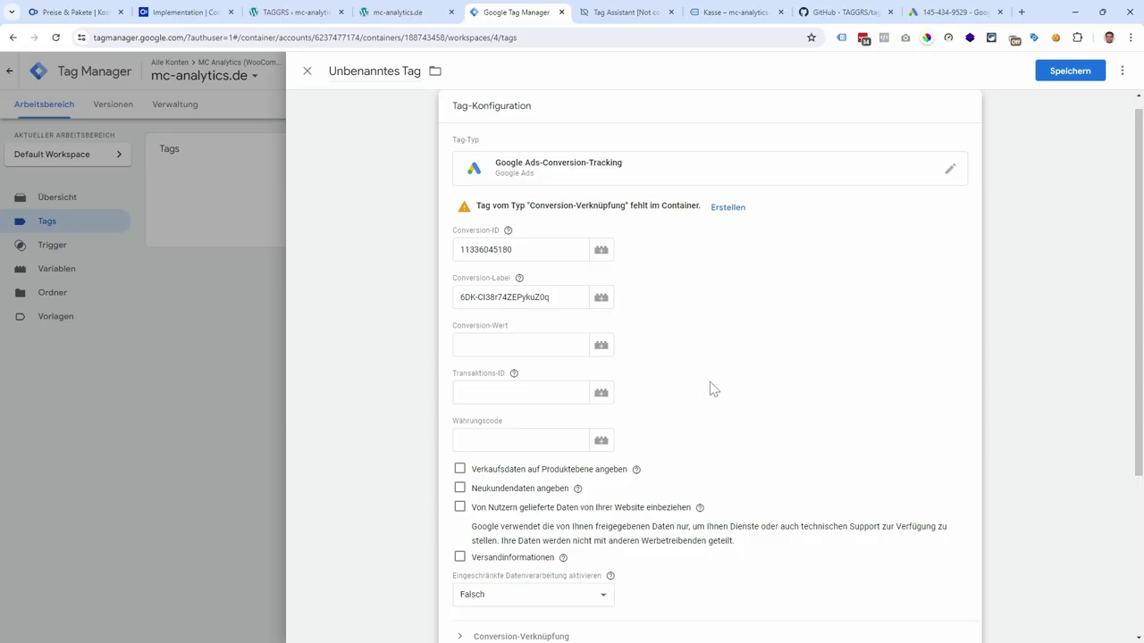
Name the tag "Gads Conversion - Add to cart" and assign the add_to_cart trigger to it
left_click(374, 70)
key("ctrl+a")
type("Add to cartGads Conversion -")
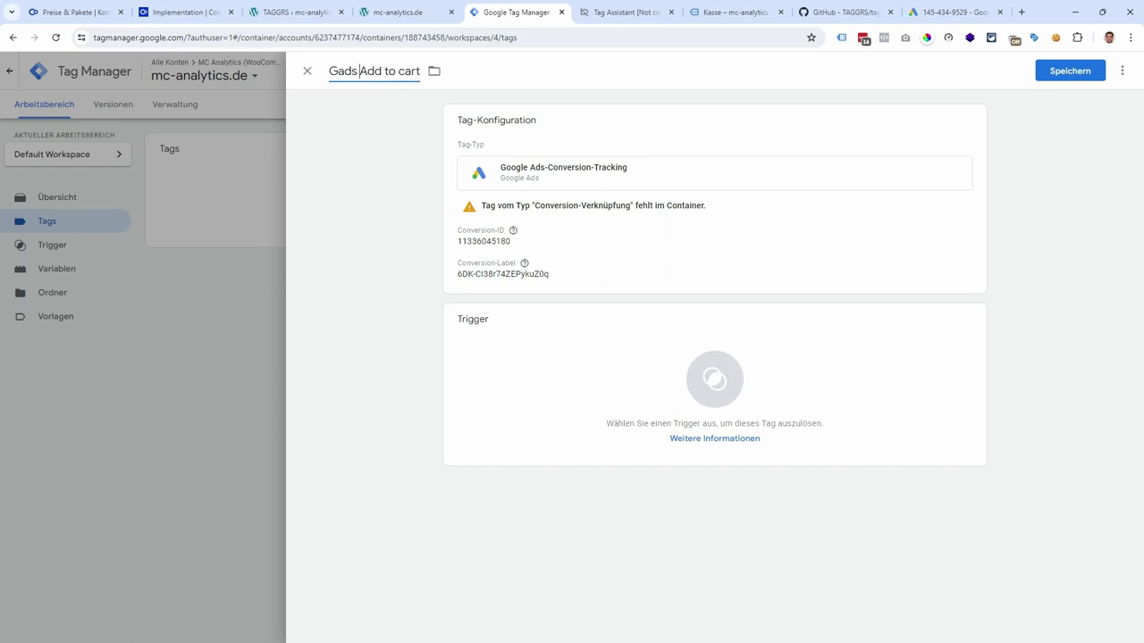
left_click(552, 347)
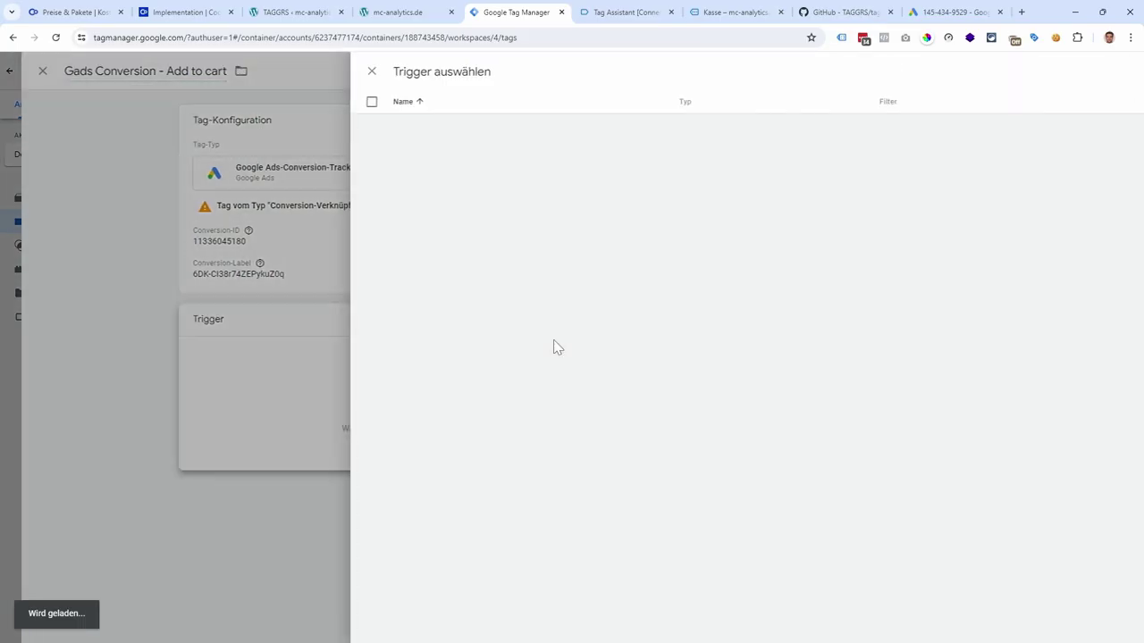
left_click(428, 134)
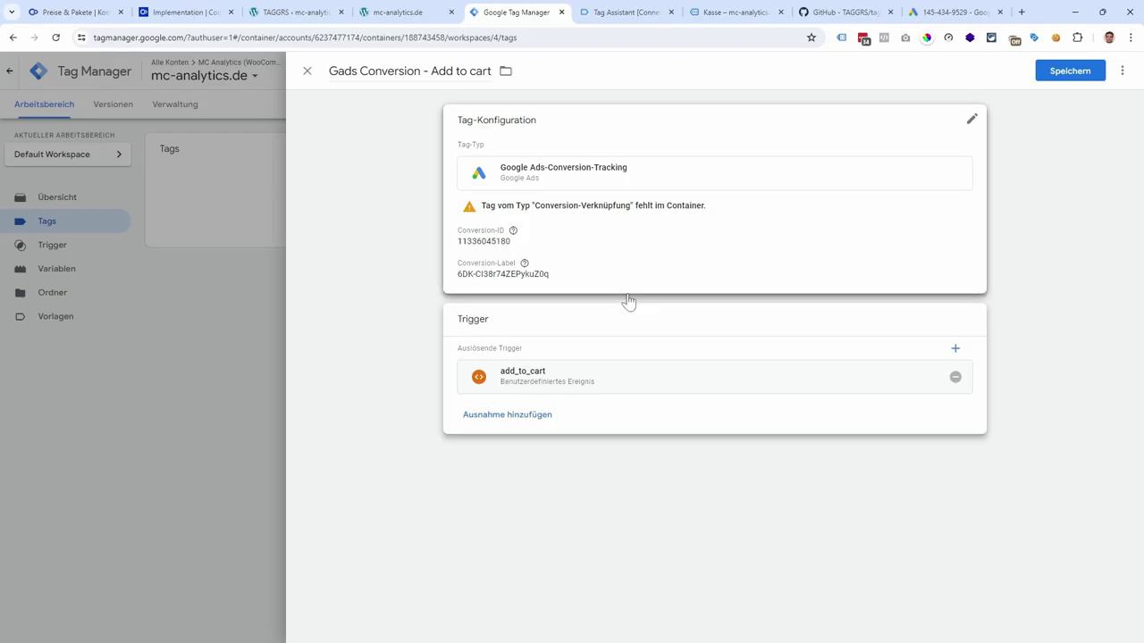
In the tag's advanced user consent settings, require additional consent for ad_storage before the tag fires
left_click(663, 265)
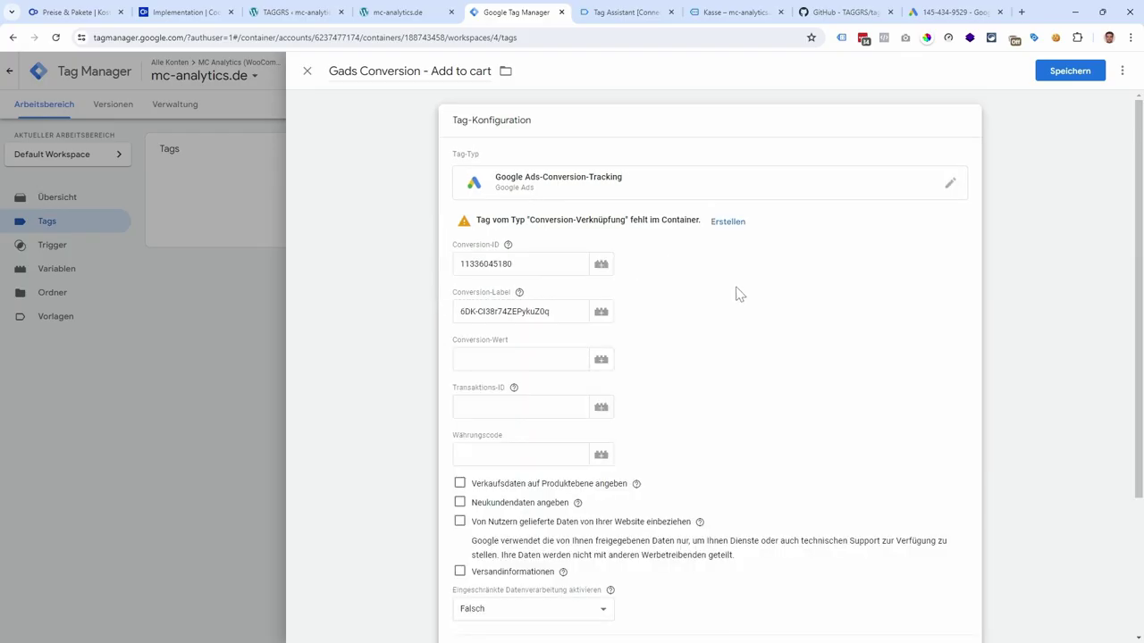
scroll(741, 293, "down", 2)
left_click(520, 497)
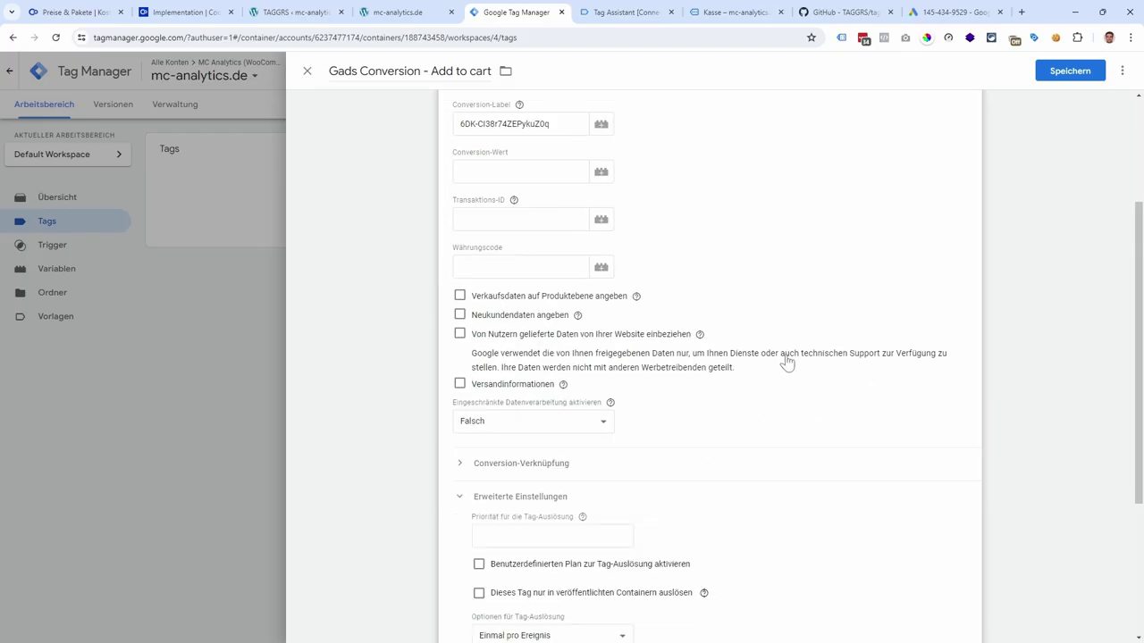
scroll(786, 360, "down", 2)
left_click(536, 499)
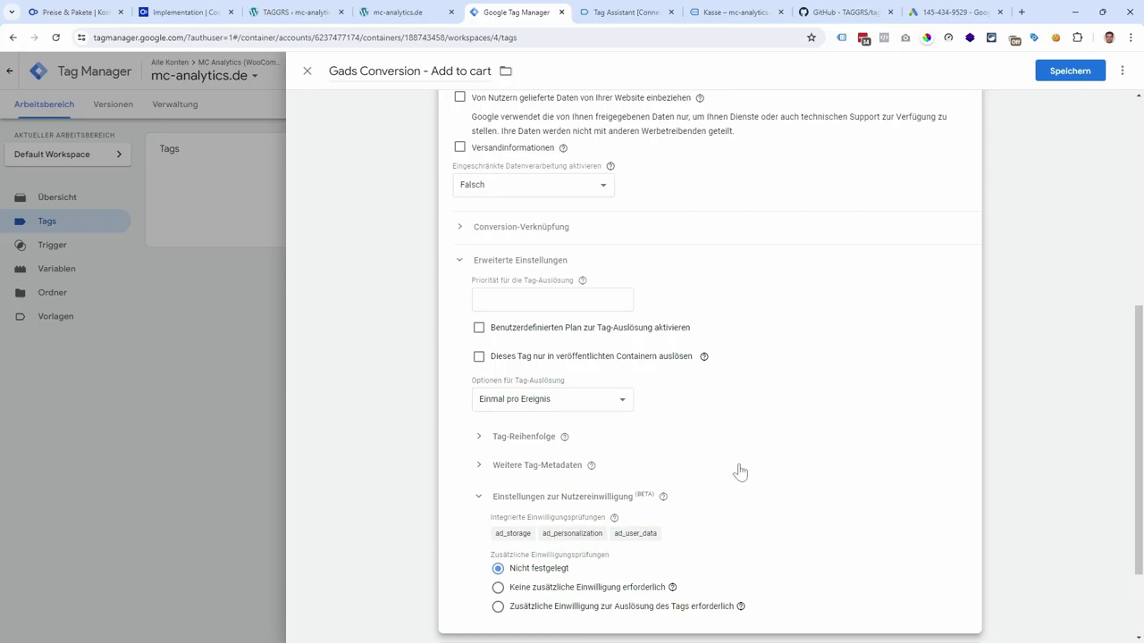
scroll(715, 446, "down", 2)
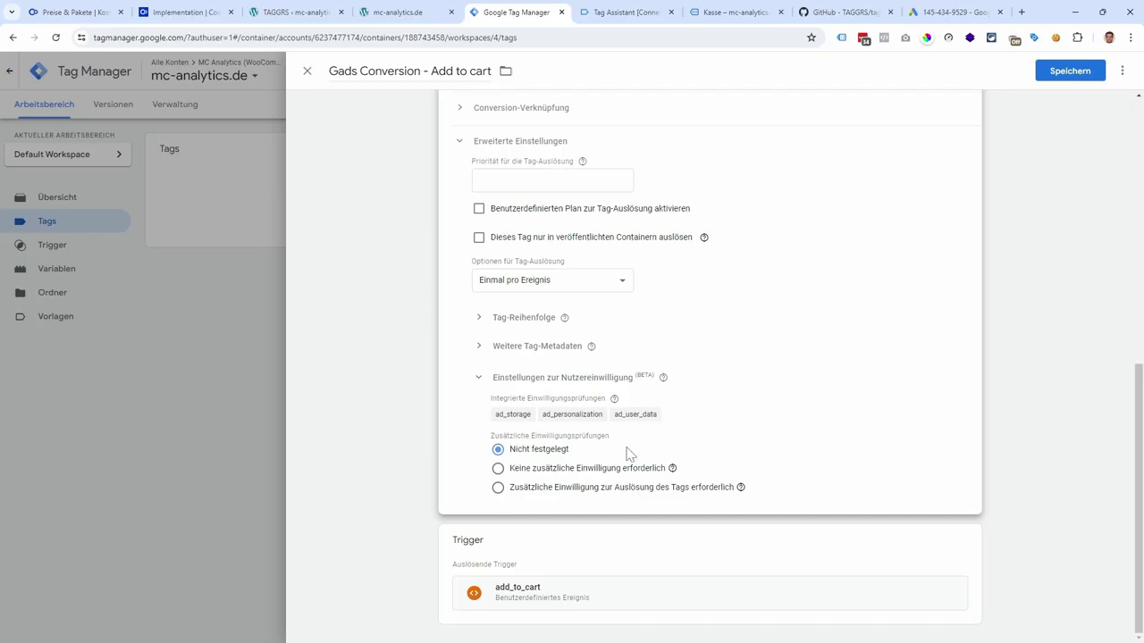
left_click(524, 495)
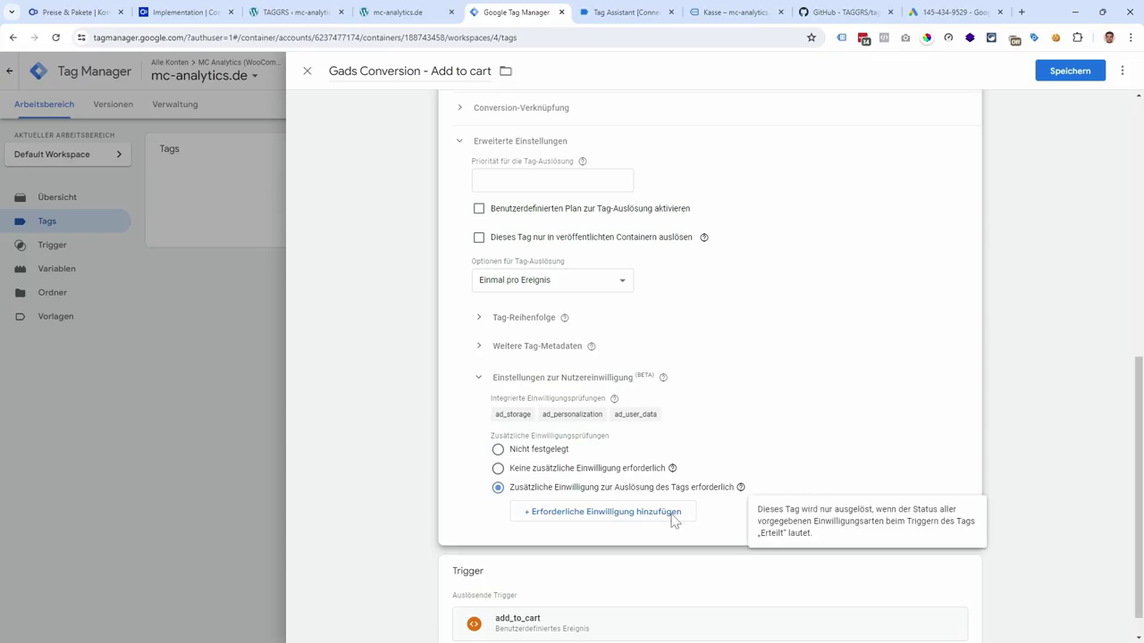
scroll(688, 500, "down", 2)
left_click(577, 452)
left_click(575, 479)
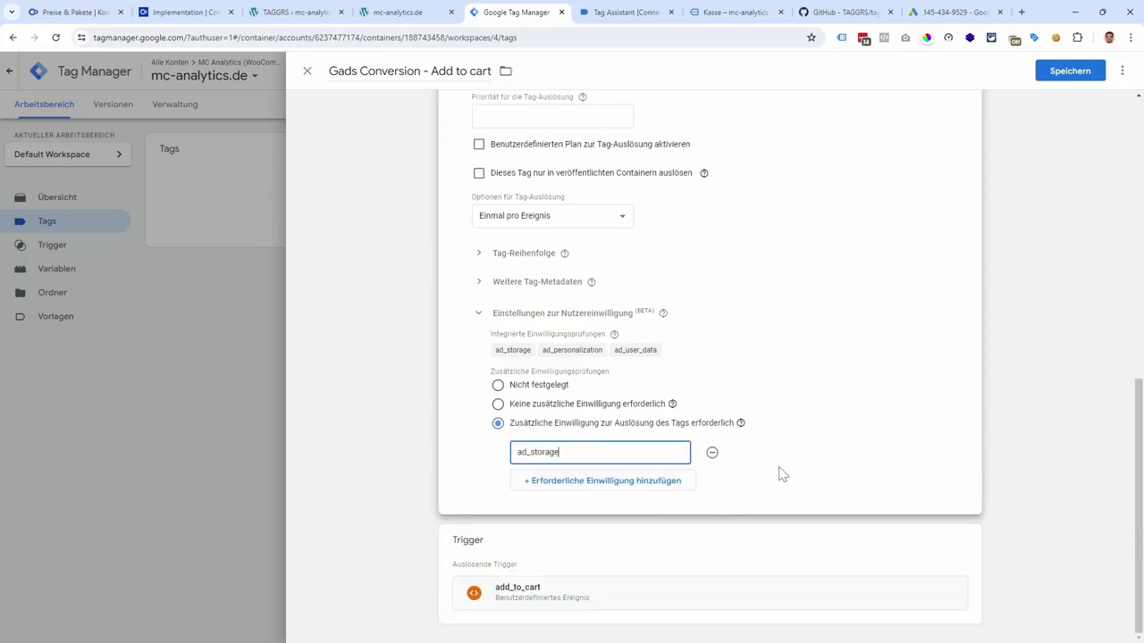
left_click_drag(563, 452, 516, 452)
left_click(771, 462)
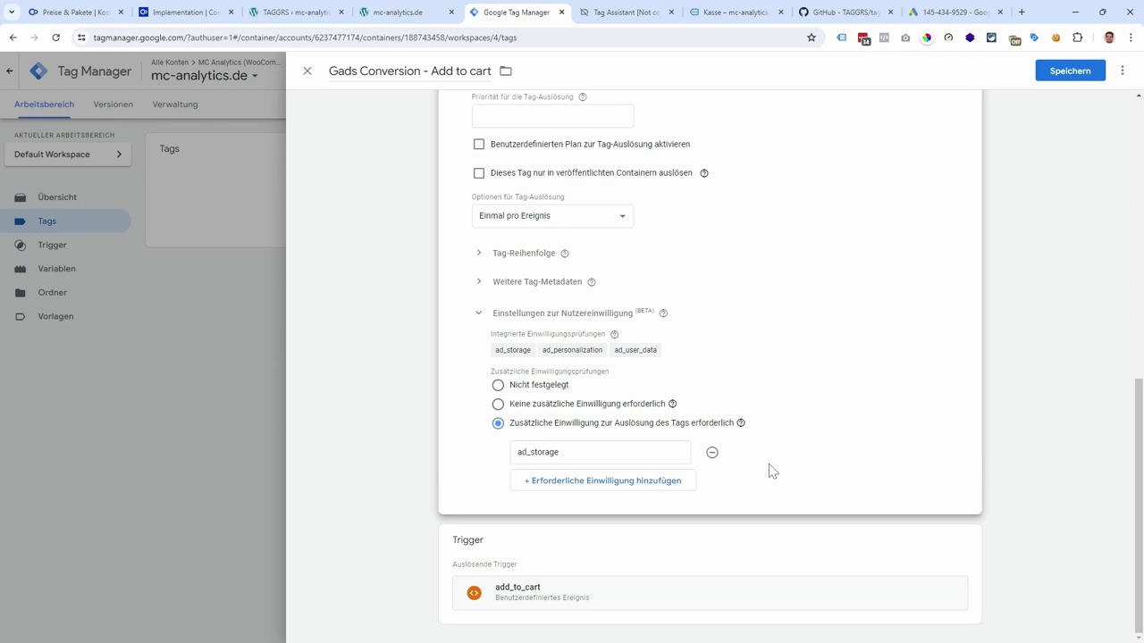
Create the missing Conversion-Verknüpfung tag from the warning and require additional ad_storage consent for it
scroll(770, 465, "up", 10)
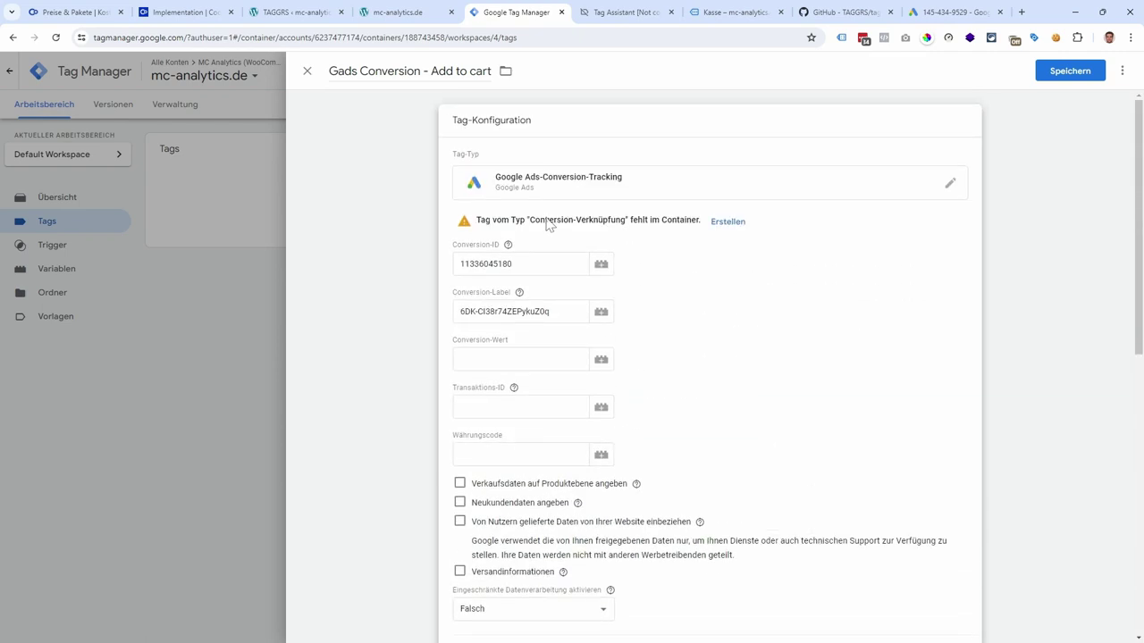
left_click_drag(529, 223, 627, 224)
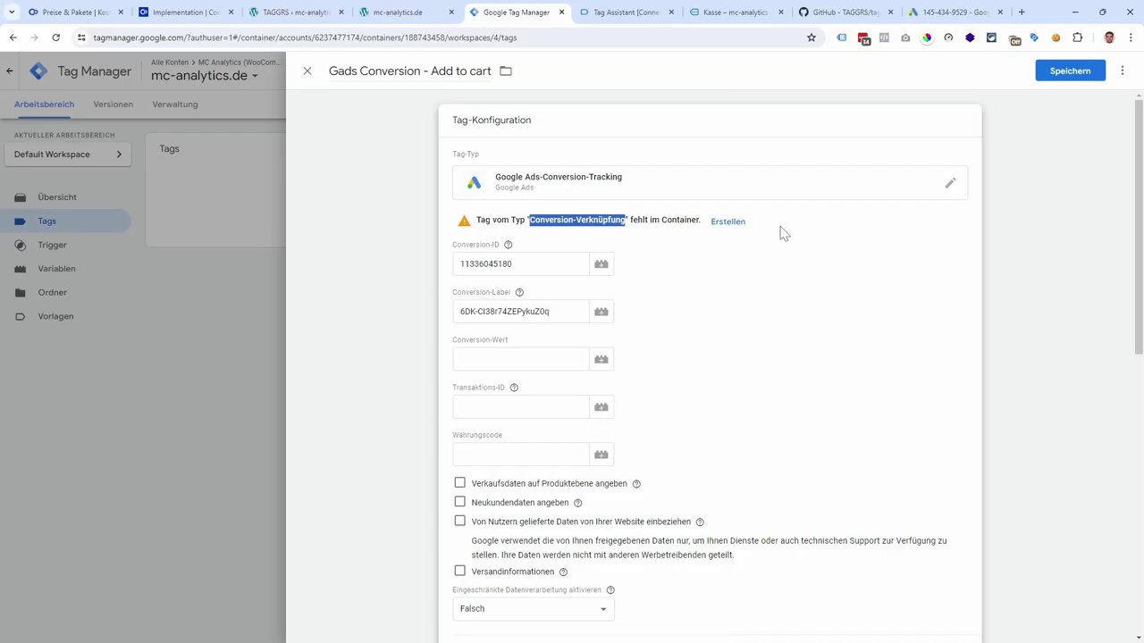
left_click(728, 222)
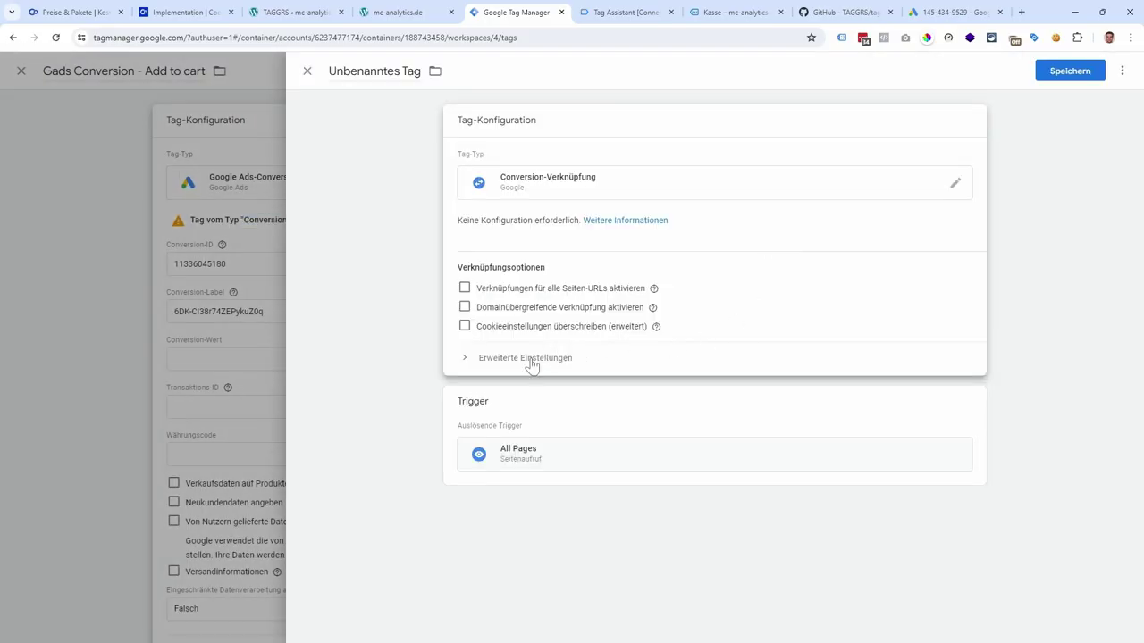
left_click(529, 359)
scroll(626, 429, "down", 1)
left_click(570, 497)
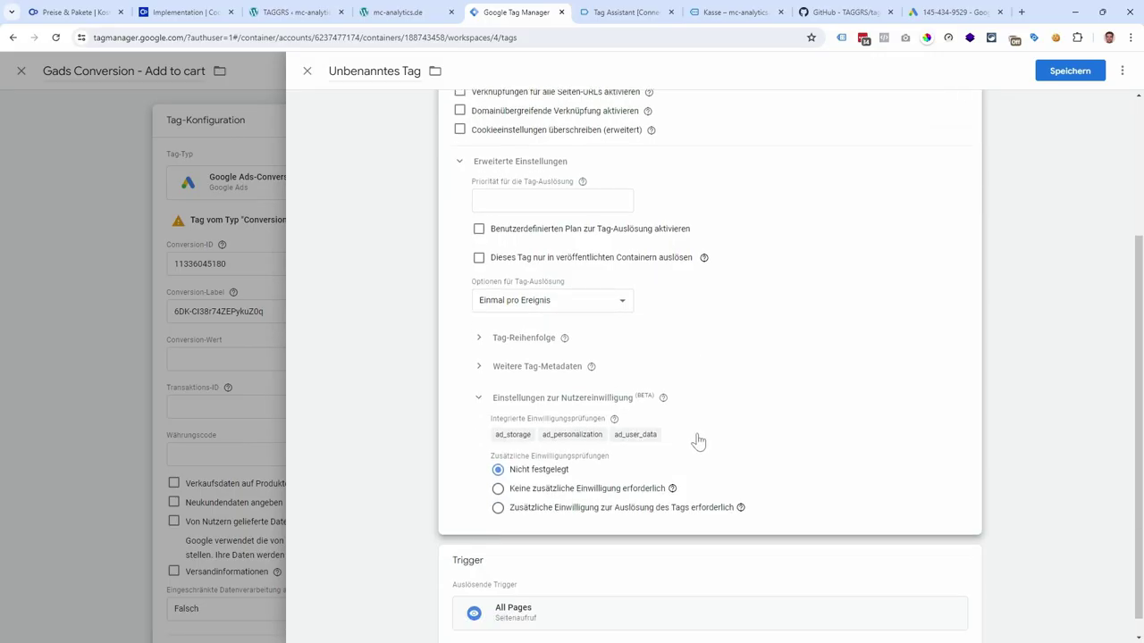
left_click(498, 506)
left_click(581, 484)
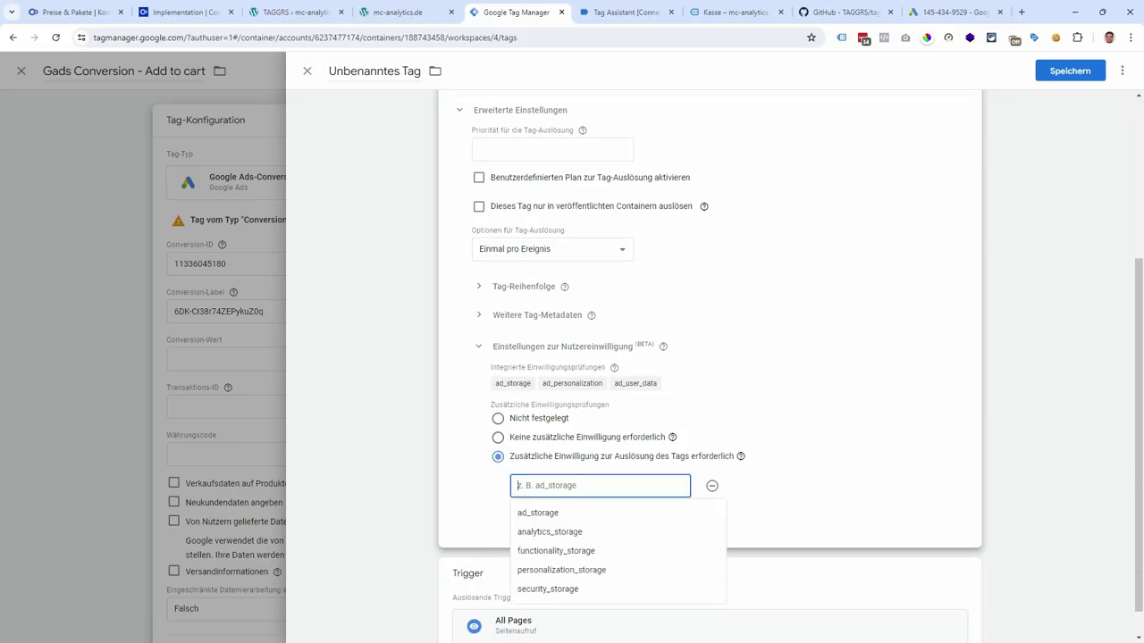
left_click(569, 519)
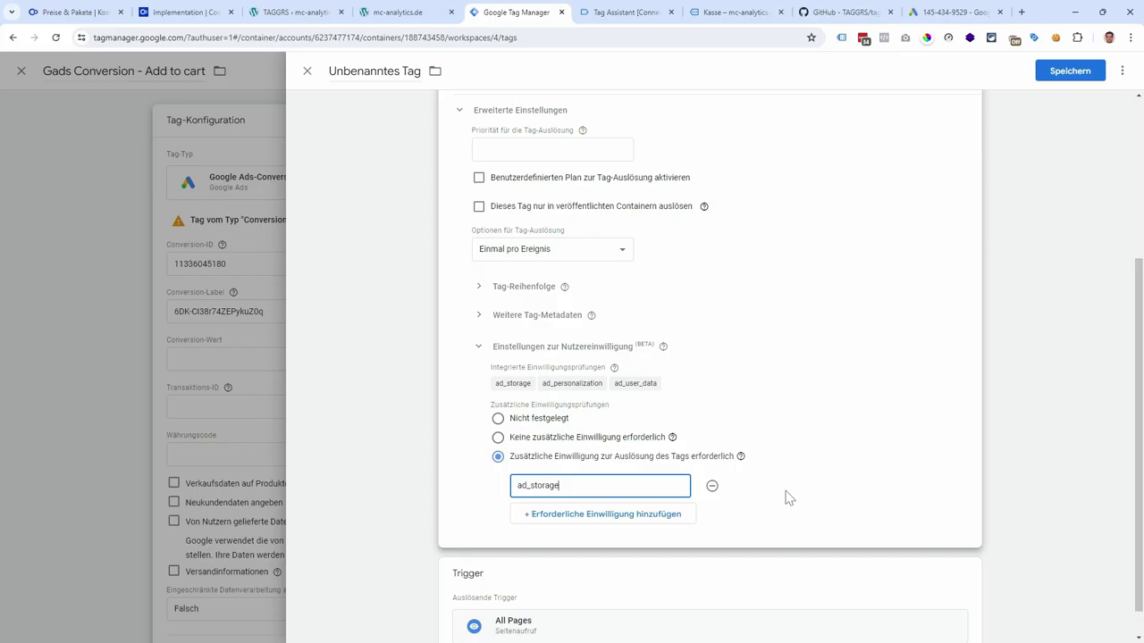
left_click(733, 567)
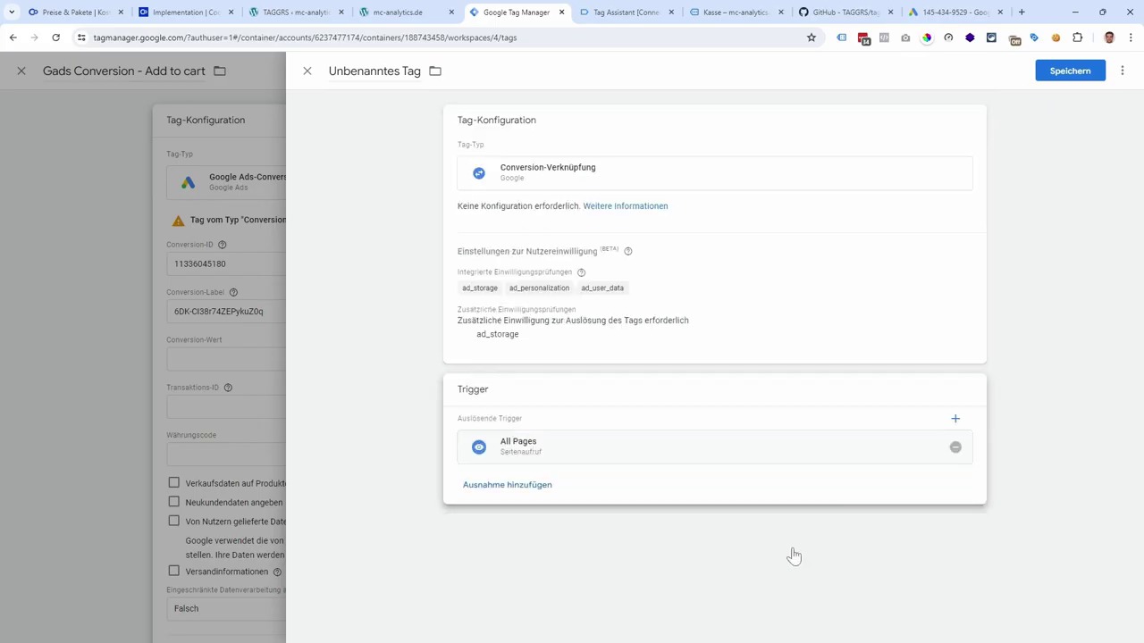
Remove the All Pages trigger from the linking tag and create a new trigger of type Benutzerdefiniertes Ereignis
left_click(954, 449)
left_click(730, 438)
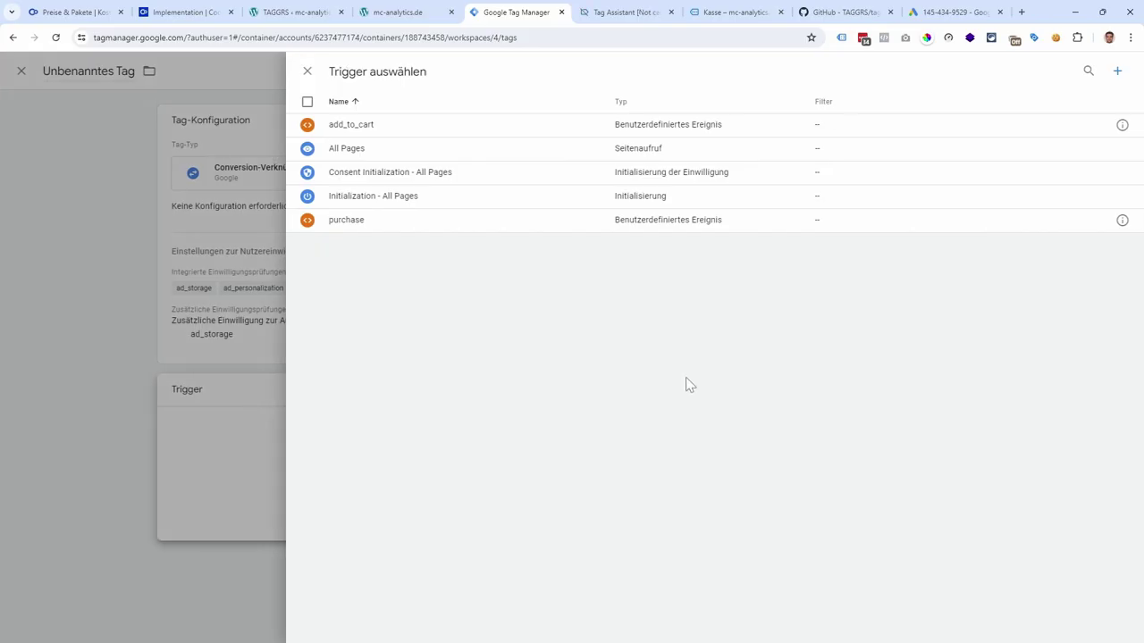
left_click(1116, 74)
left_click(598, 258)
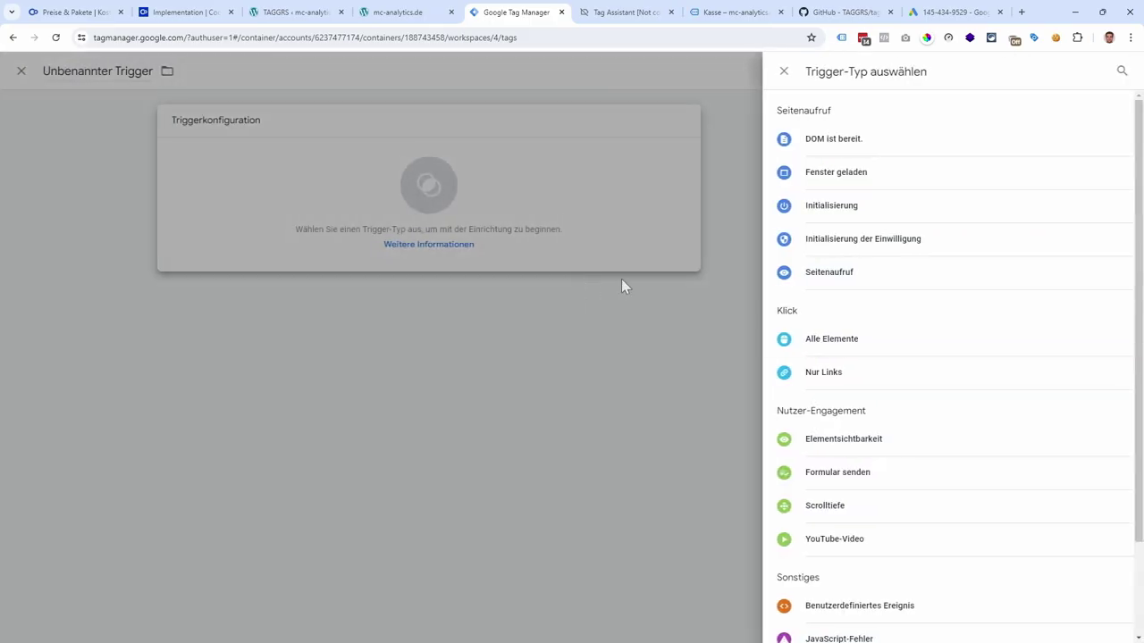
left_click(885, 609)
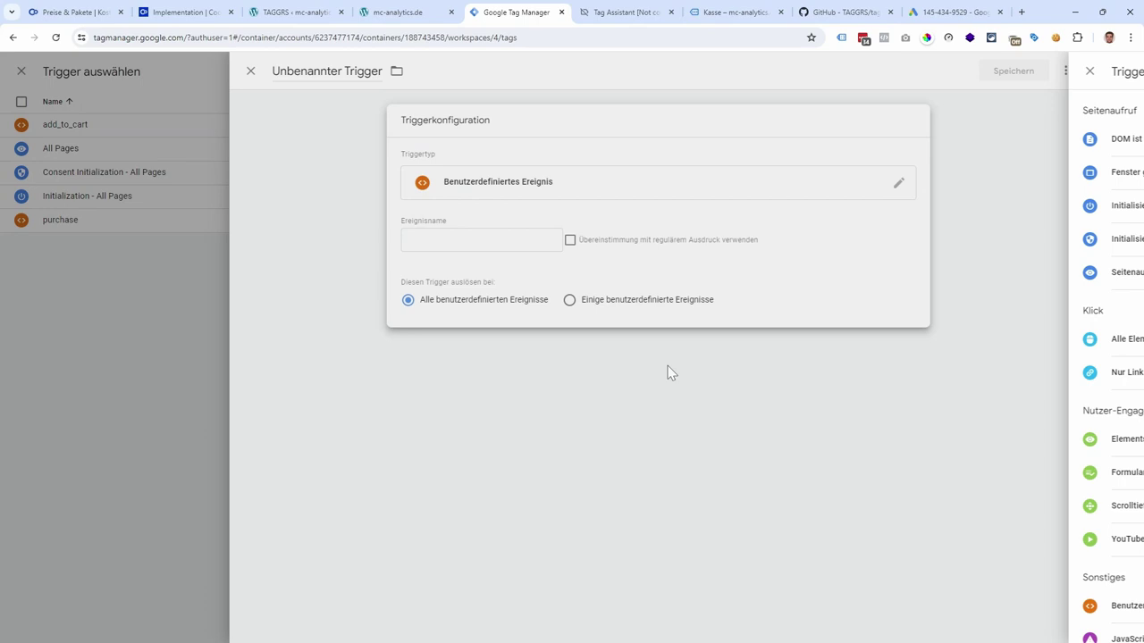
Look up the cookie_consent_update event in Tag Assistant and enter its name as the new trigger's event name in Google Tag Manager
key("ctrl+Tab")
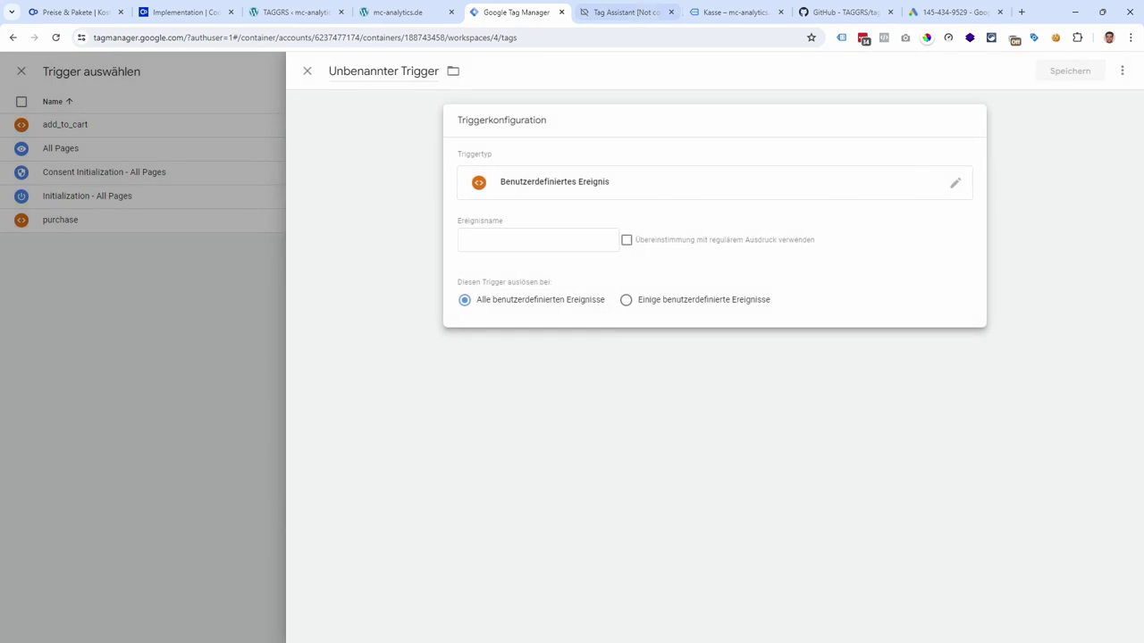
left_click(93, 301)
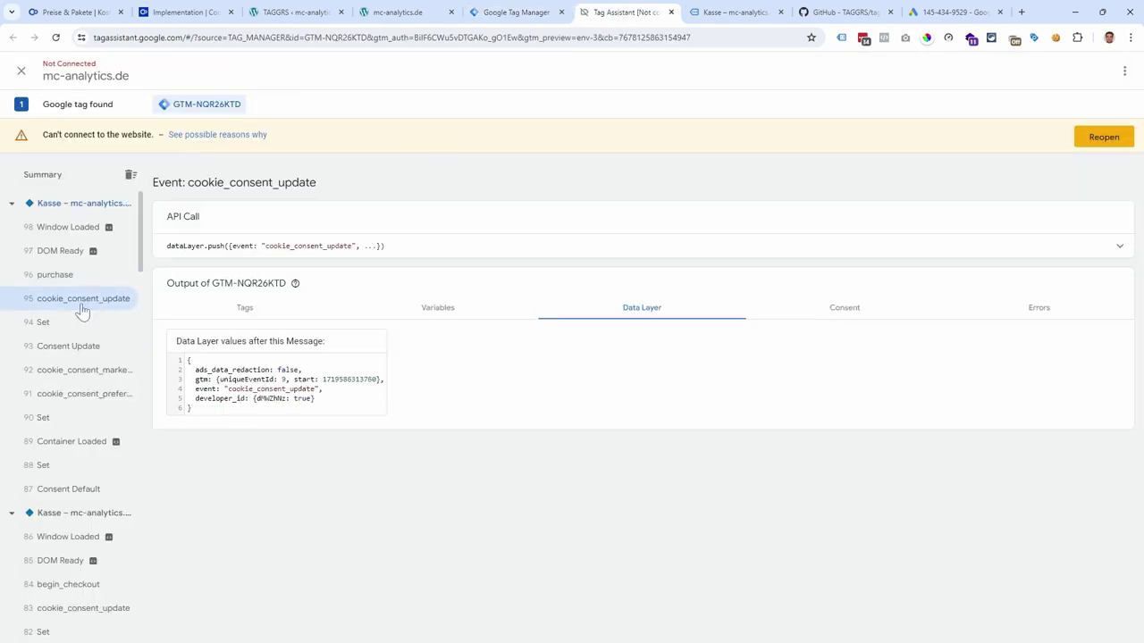
left_click_drag(353, 247, 272, 247)
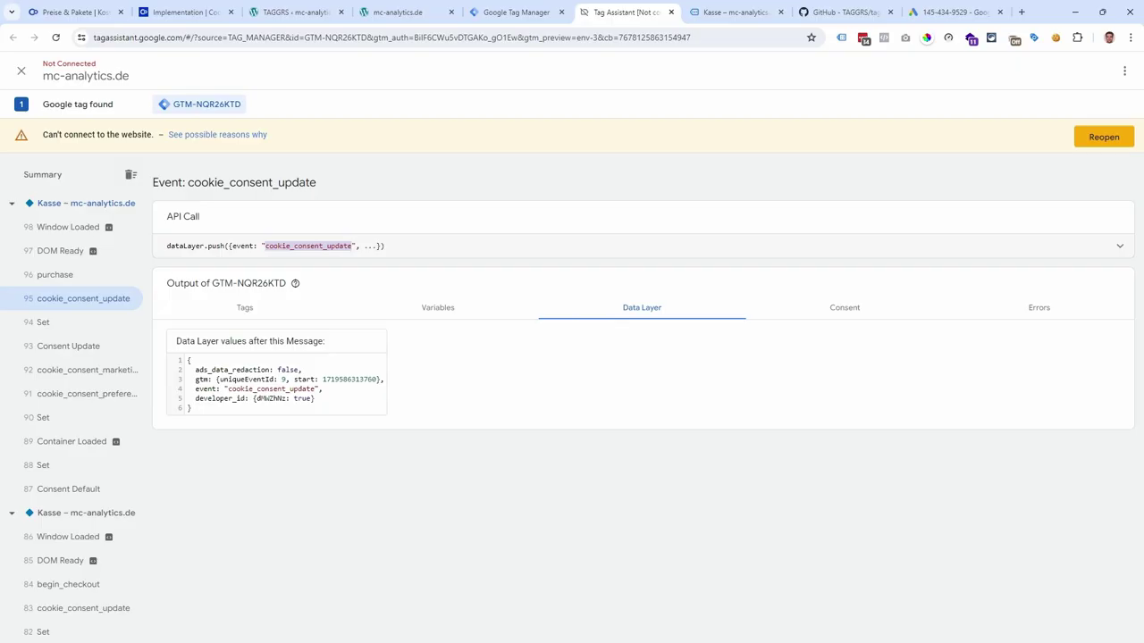
left_click(518, 14)
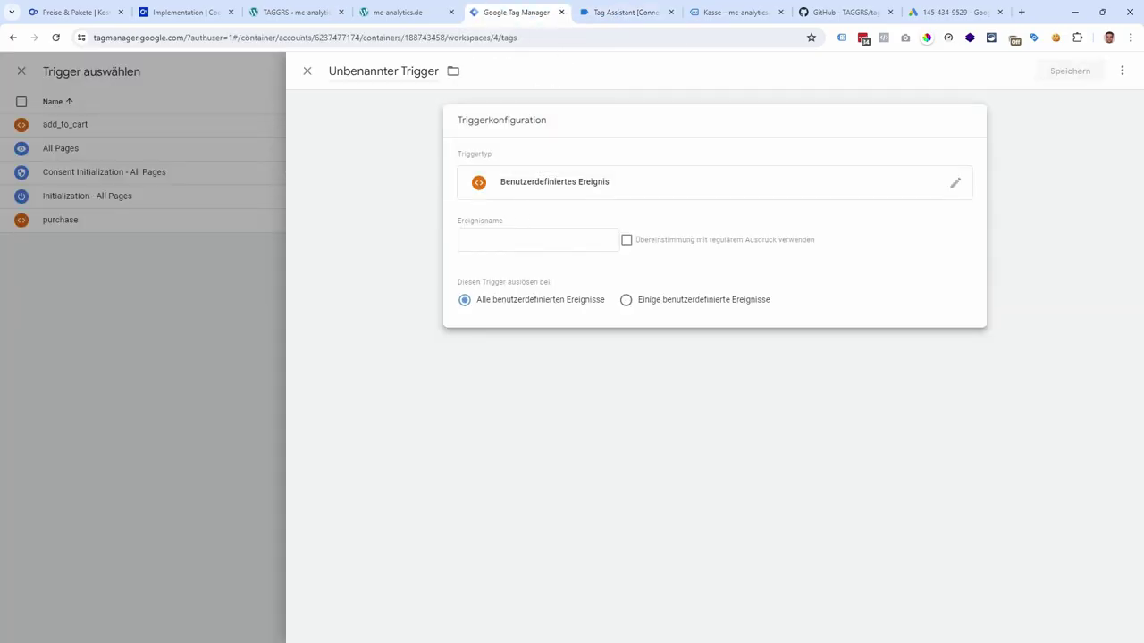
type("cookie_consent_update")
Name the new trigger "cookie_consent_update" and save it
left_click(401, 71)
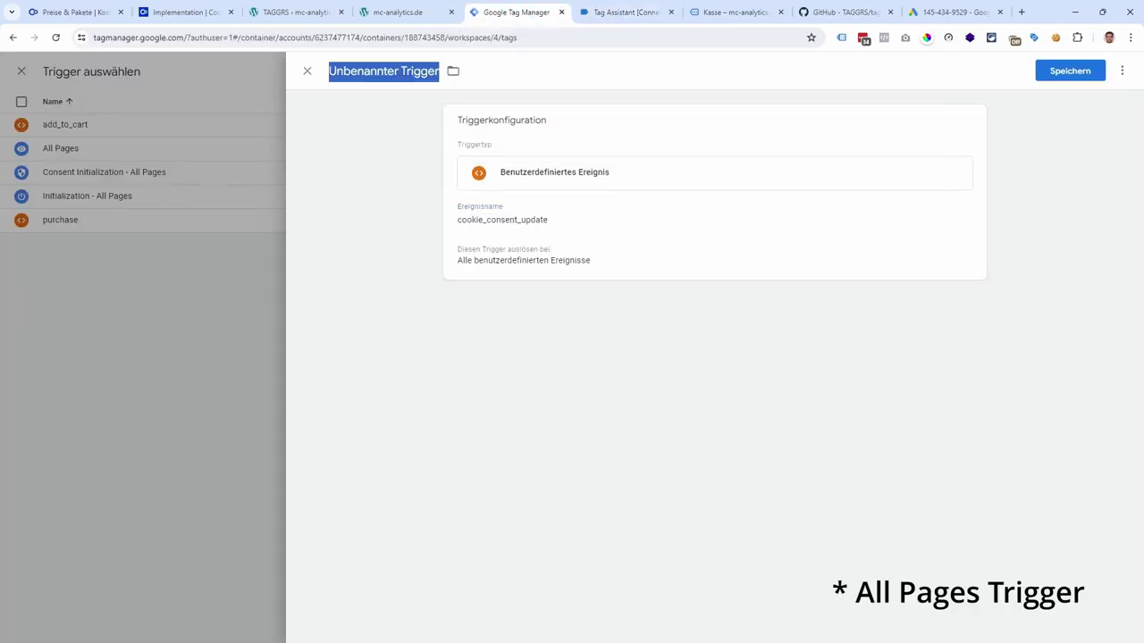
type("cookie_consent_update")
left_click(1070, 71)
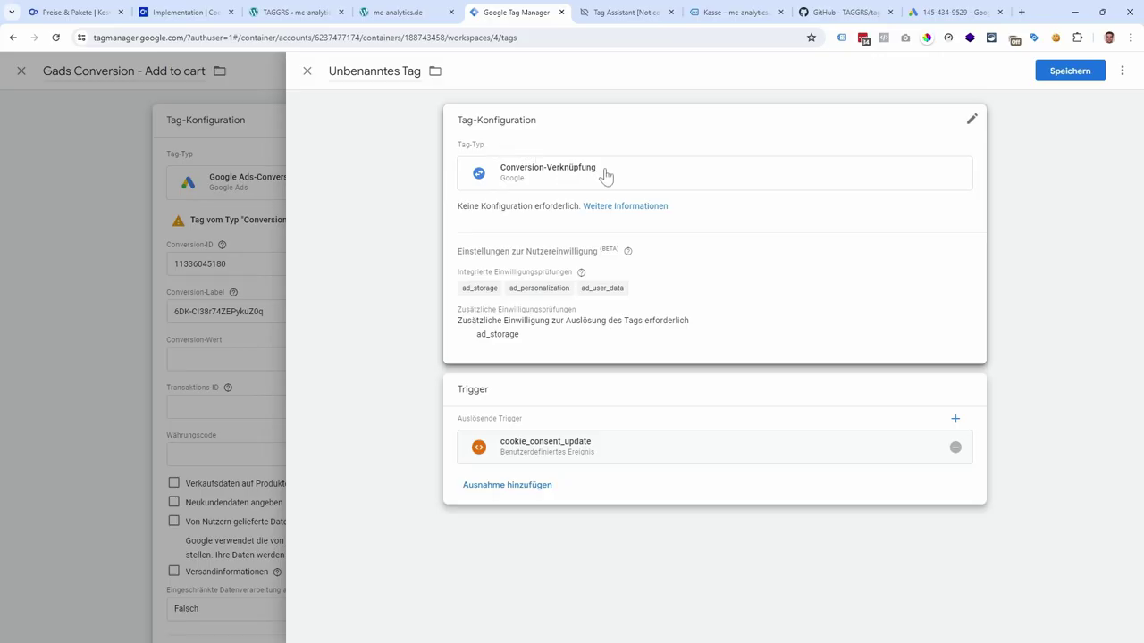
Name the linking tag "Conversion-Verknüpfung" after its tag type and save it, then save the Add to cart conversion tag
left_click(564, 174)
triple_click(567, 179)
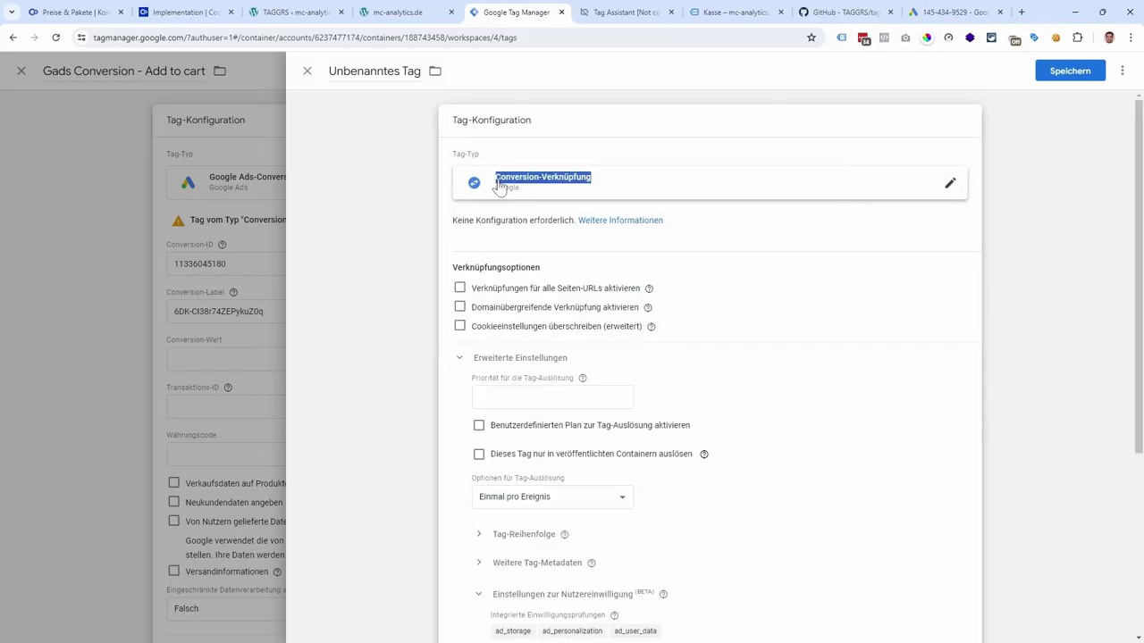
left_click(498, 183)
left_click_drag(920, 182, 810, 177)
key("ctrl+c")
left_click(809, 178)
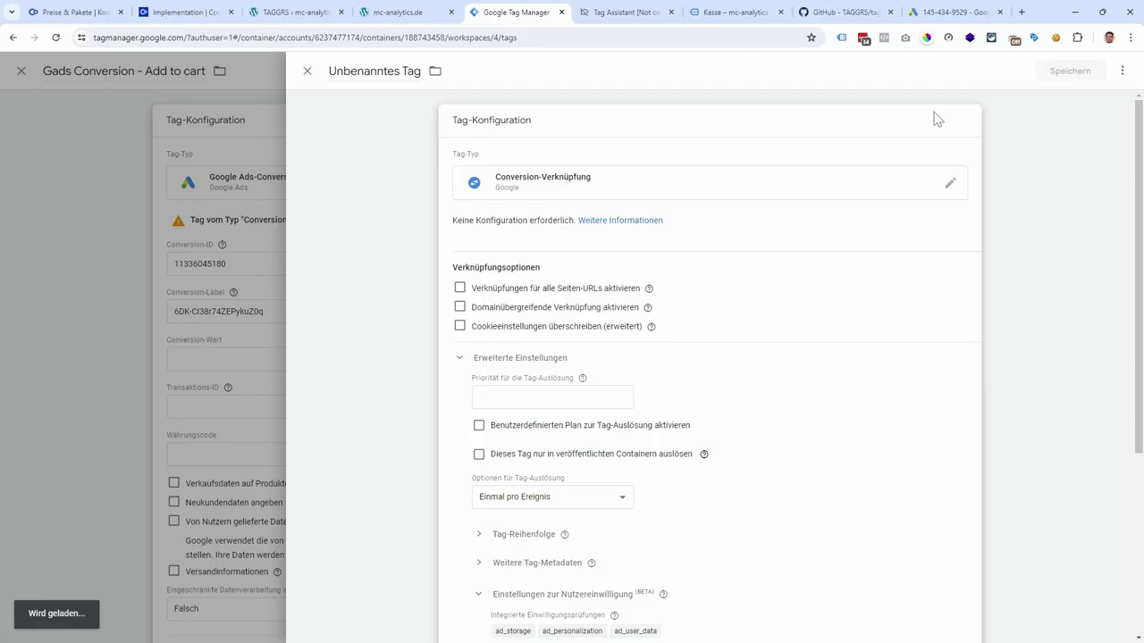
left_click(329, 71)
key("ctrl+v")
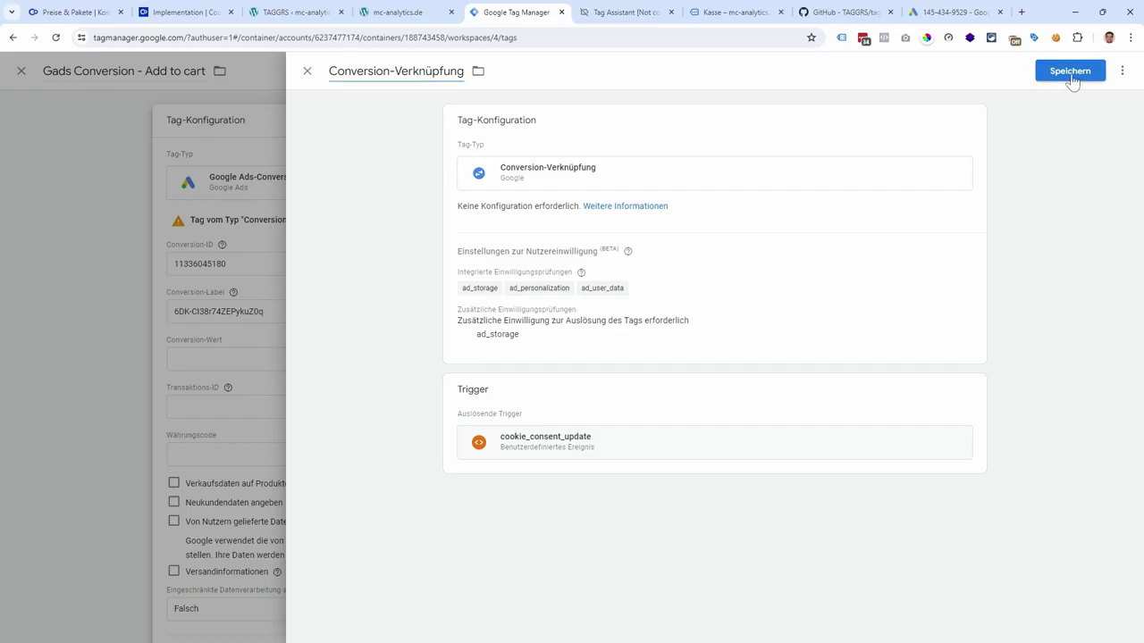
left_click(1071, 74)
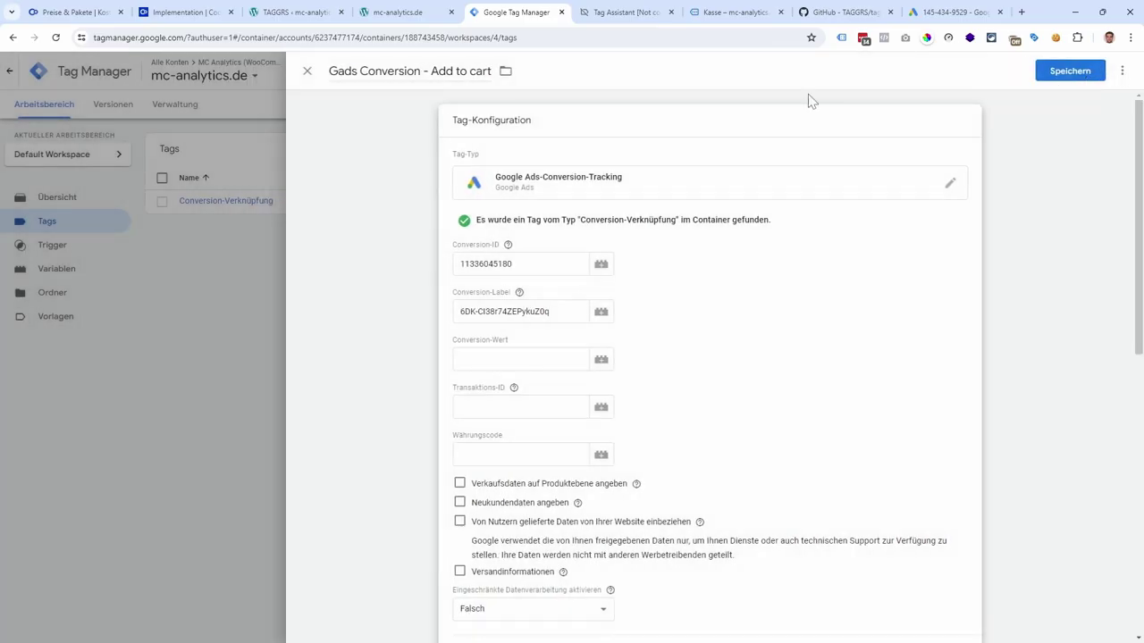
left_click(1076, 72)
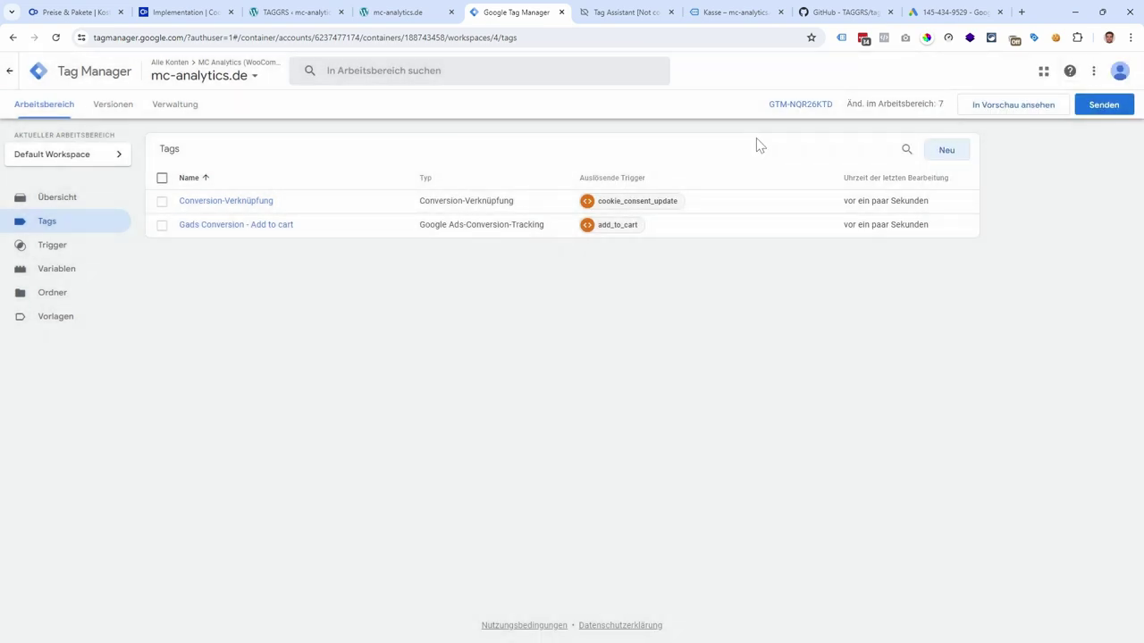
Create a new tag of type Google Ads-Conversion-Tracking
left_click(949, 157)
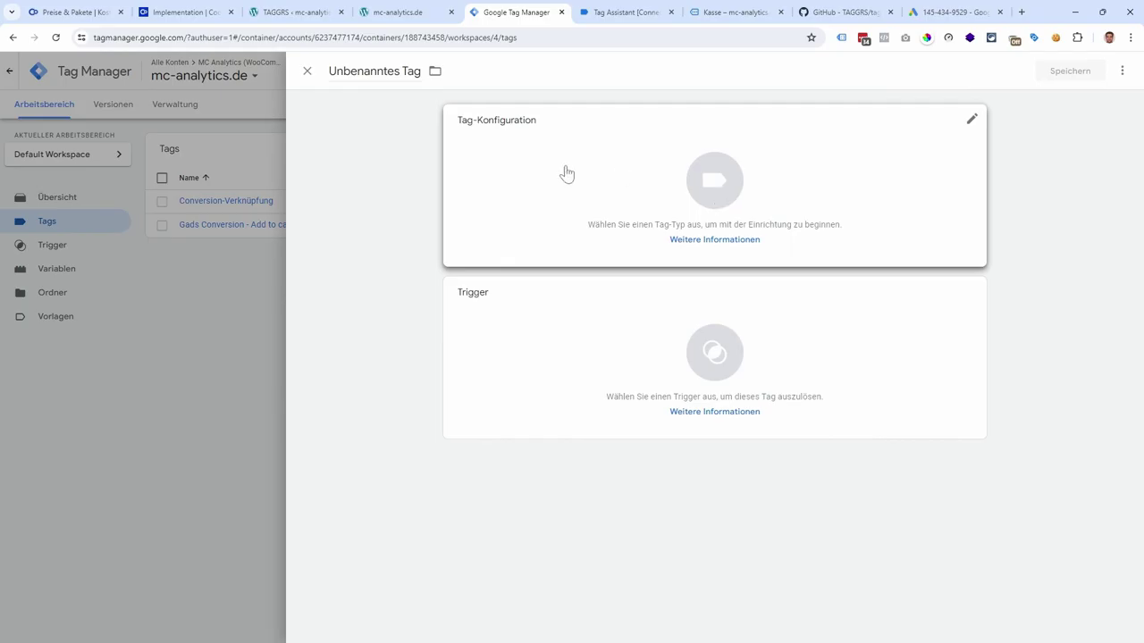
left_click(640, 176)
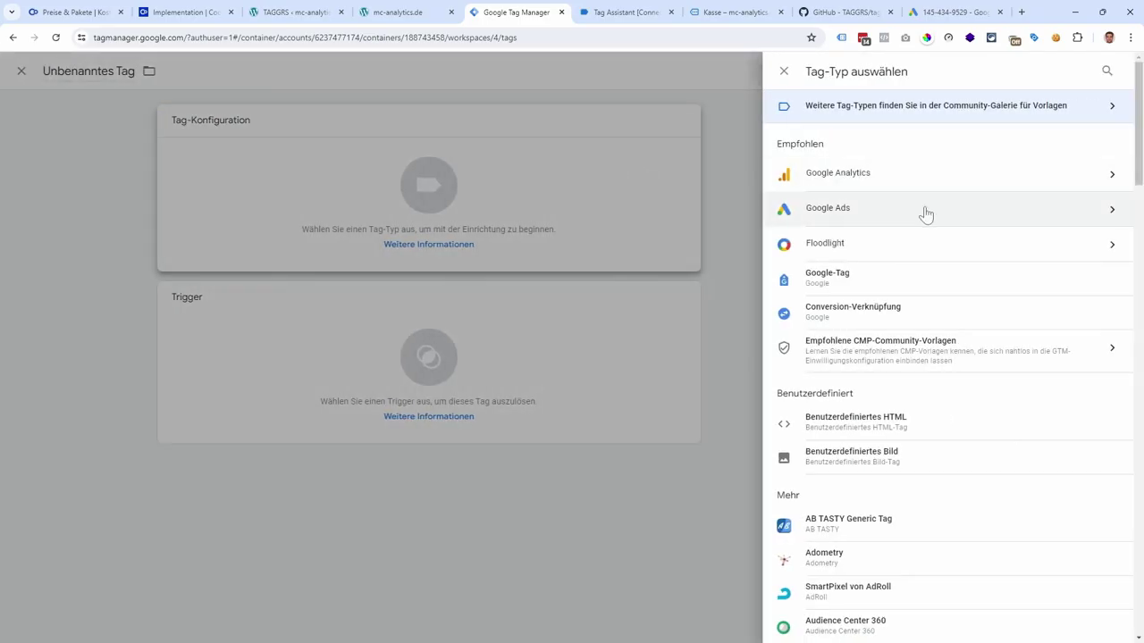
left_click(926, 213)
left_click(934, 183)
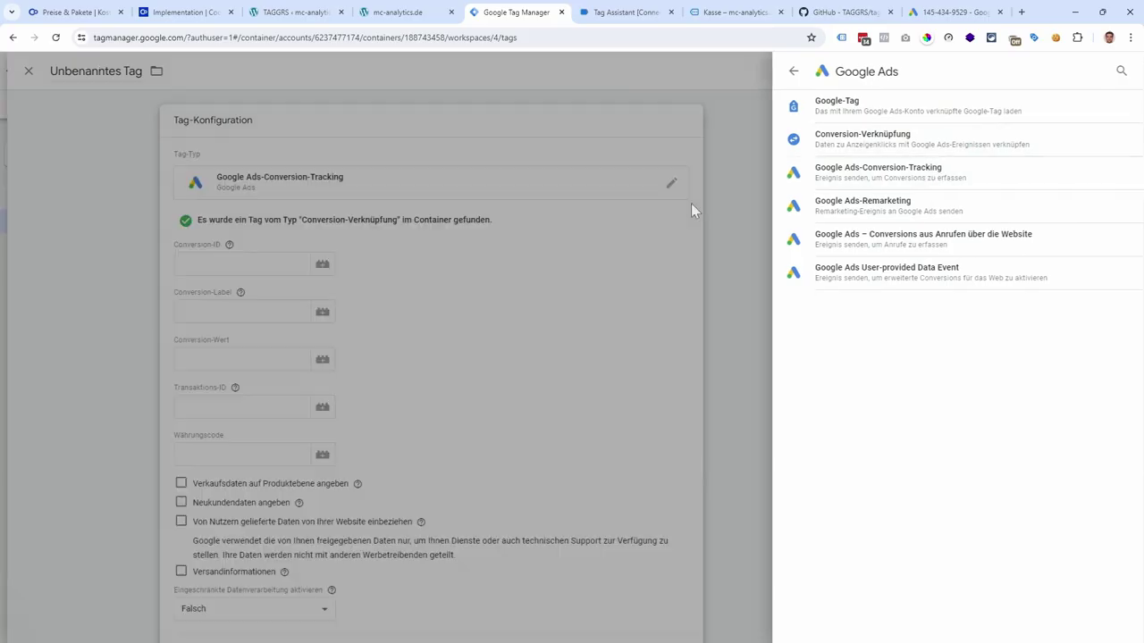
scroll(525, 218, "down", 1)
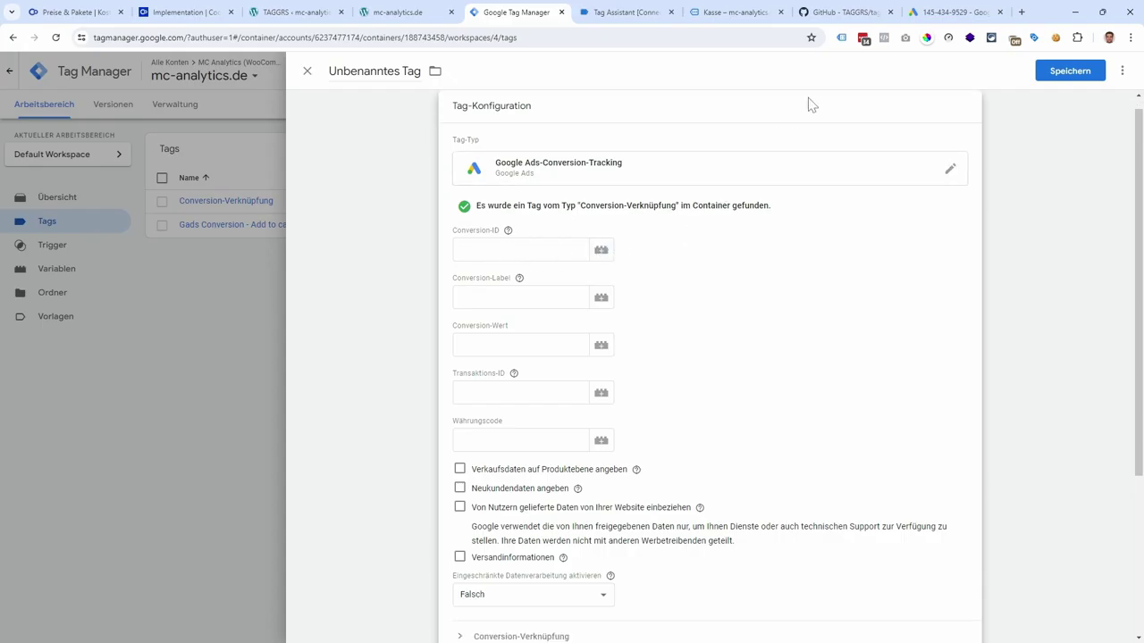
In Google Ads, finish the new conversion action setup and copy the Kauf conversion's ID from its Google Tag Manager instructions
left_click(947, 12)
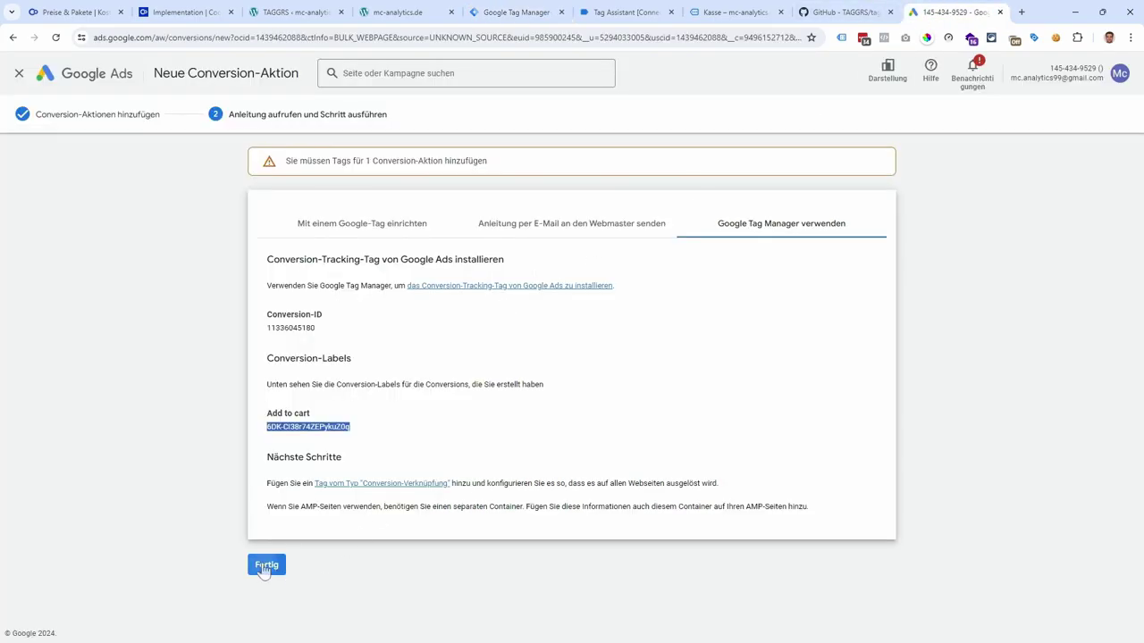
left_click(266, 565)
left_click(312, 396)
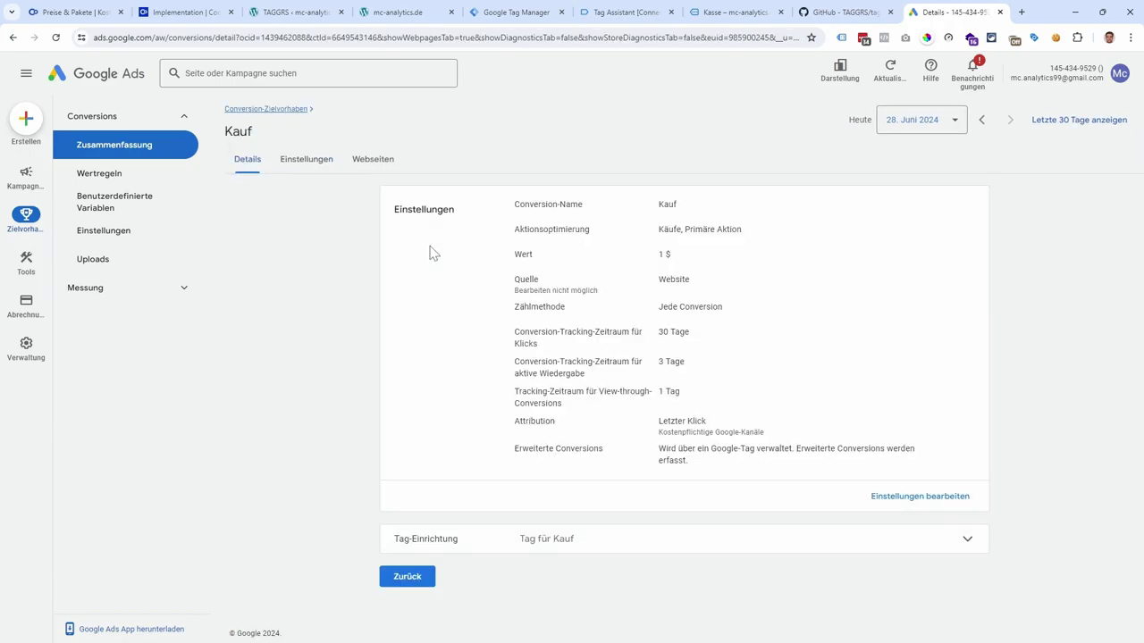
left_click(623, 544)
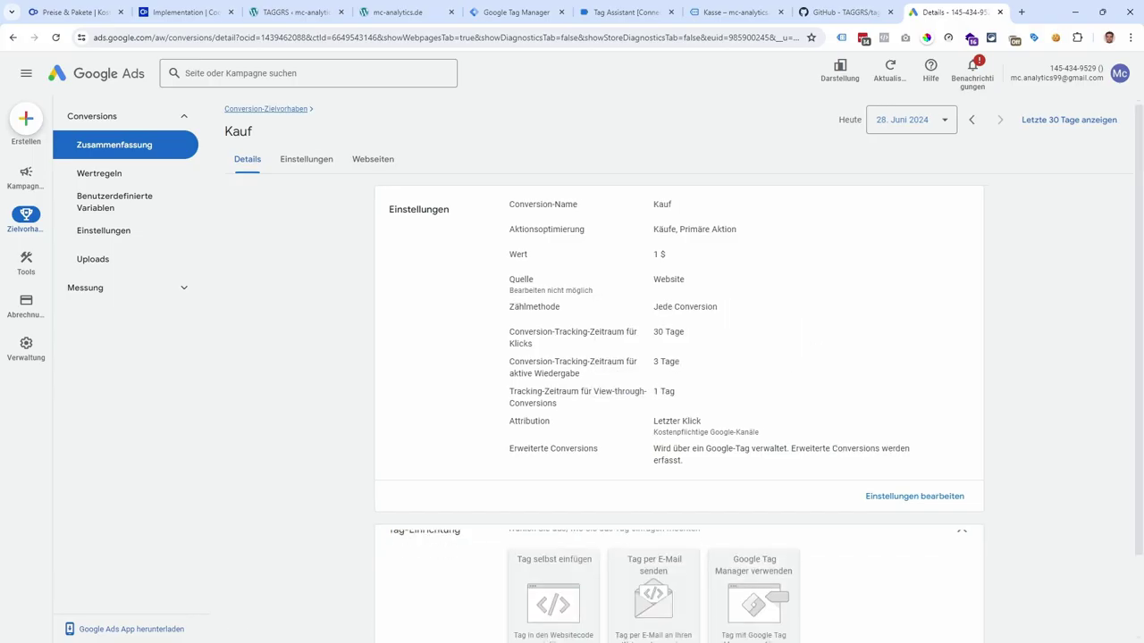
left_click(753, 536)
left_click_drag(598, 443, 542, 444)
key("ctrl+c")
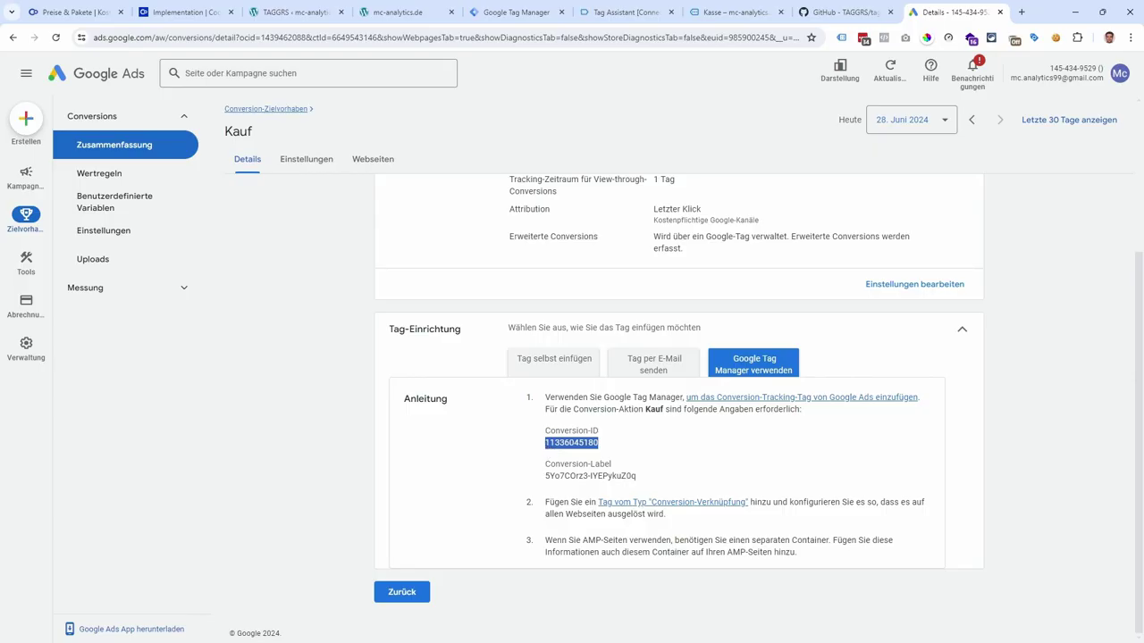
Fill the new Google Tag Manager tag's Conversion-ID and Conversion-Label with the Kauf conversion's values from Google Ads
left_click(518, 13)
mouse_move(508, 230)
left_click(483, 250)
key("ctrl+v")
left_click(952, 13)
left_click(519, 13)
left_click(483, 297)
type("5Yo7COrz3-IYEPykuZ0c")
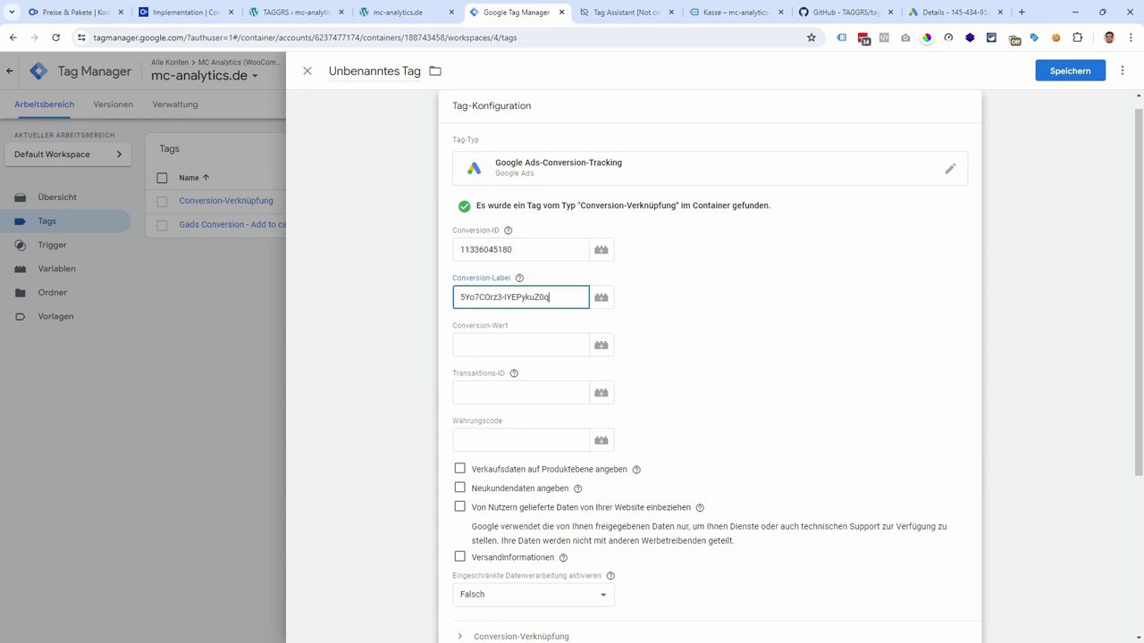
Set the tag's Conversion-Wert to {{dlv - value}}, Transaktions-ID to {{dlv - transaction id}} and Währungscode to EUR
left_click(602, 347)
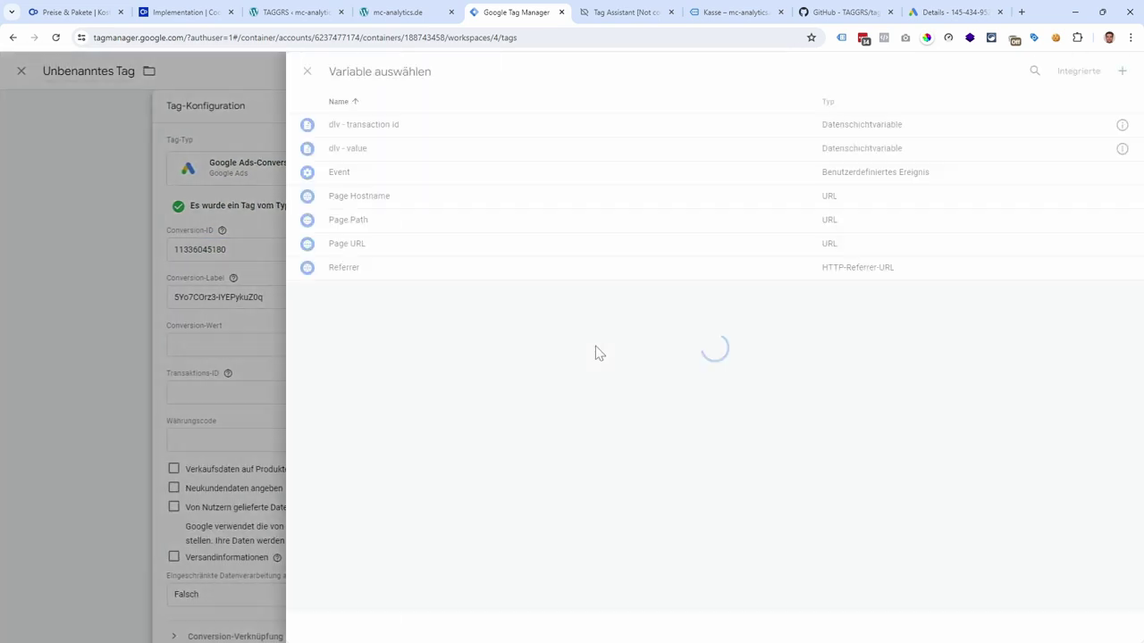
left_click(447, 151)
left_click_drag(472, 345, 509, 345)
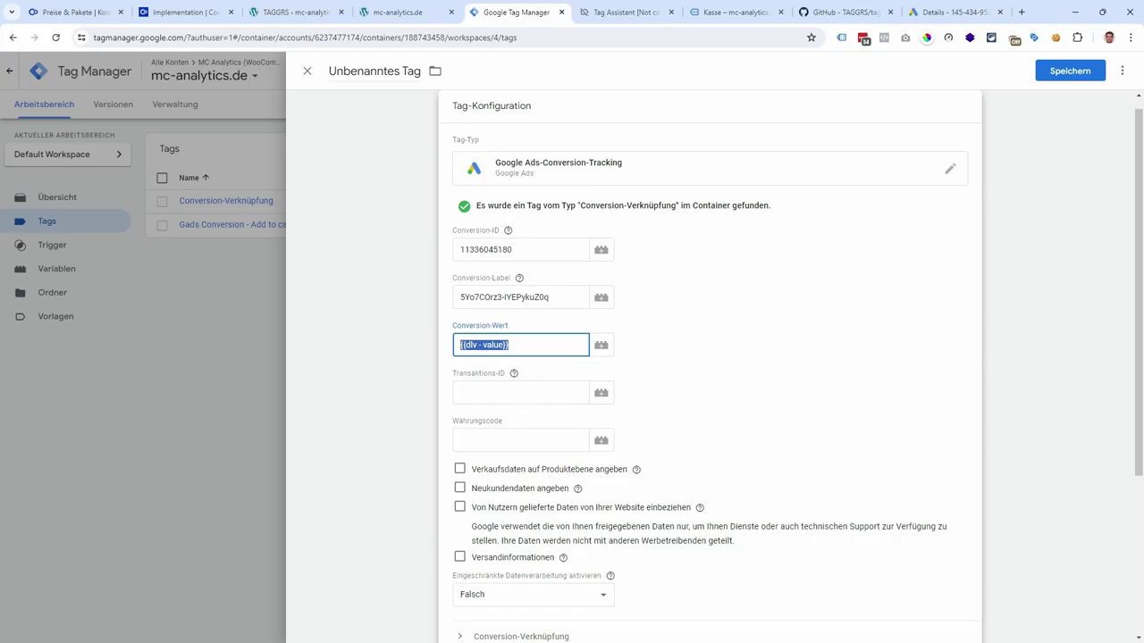
left_click(601, 398)
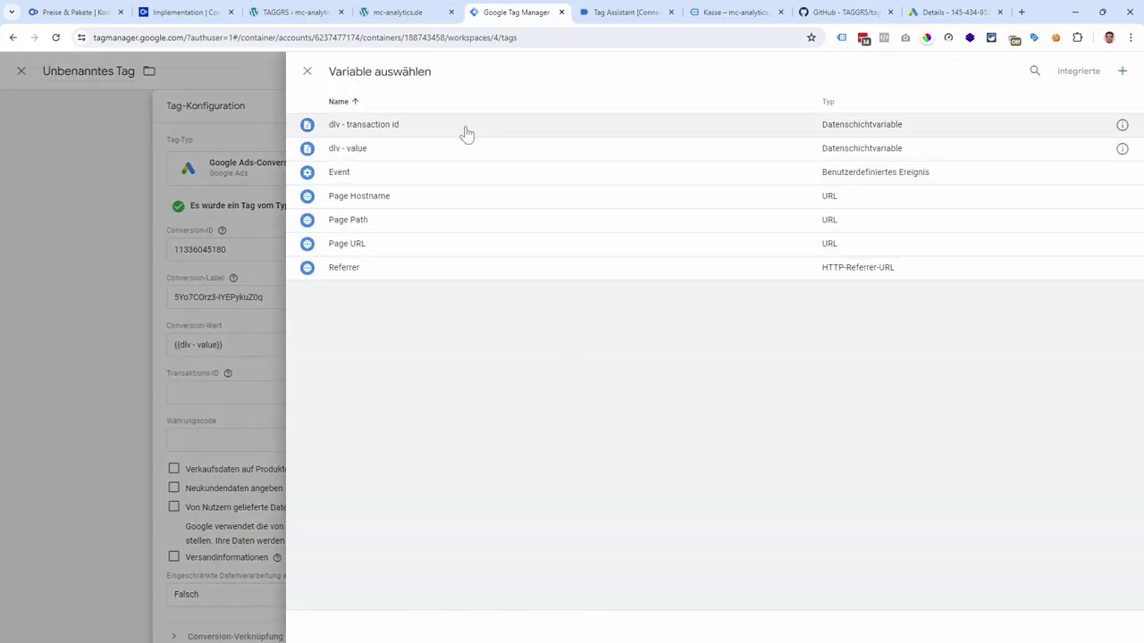
left_click(463, 128)
left_click(524, 444)
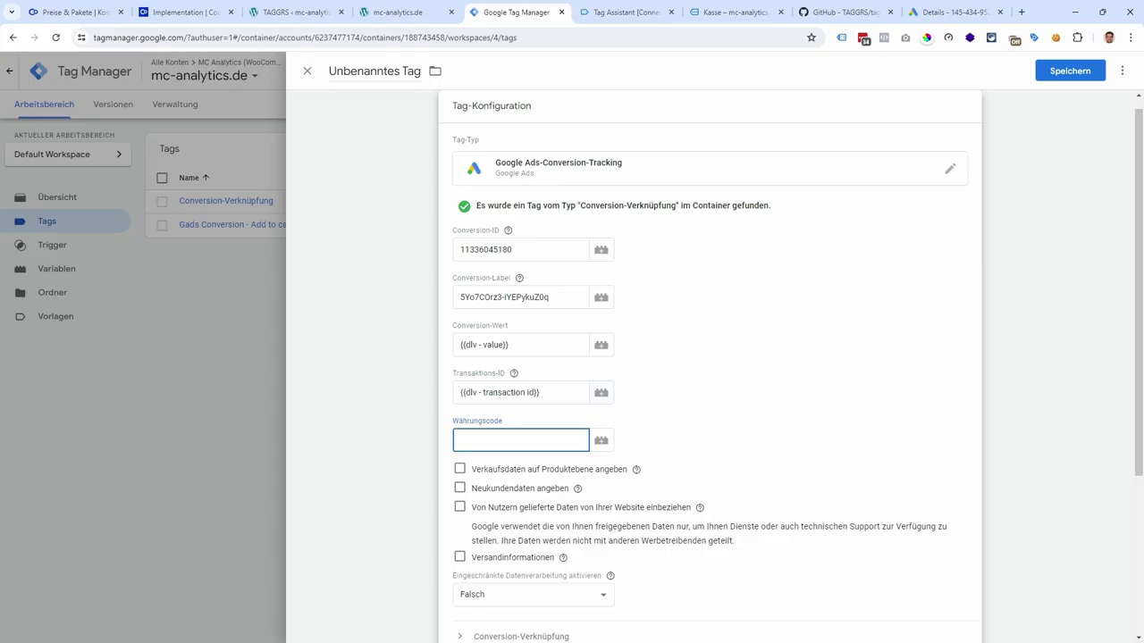
left_click(655, 438)
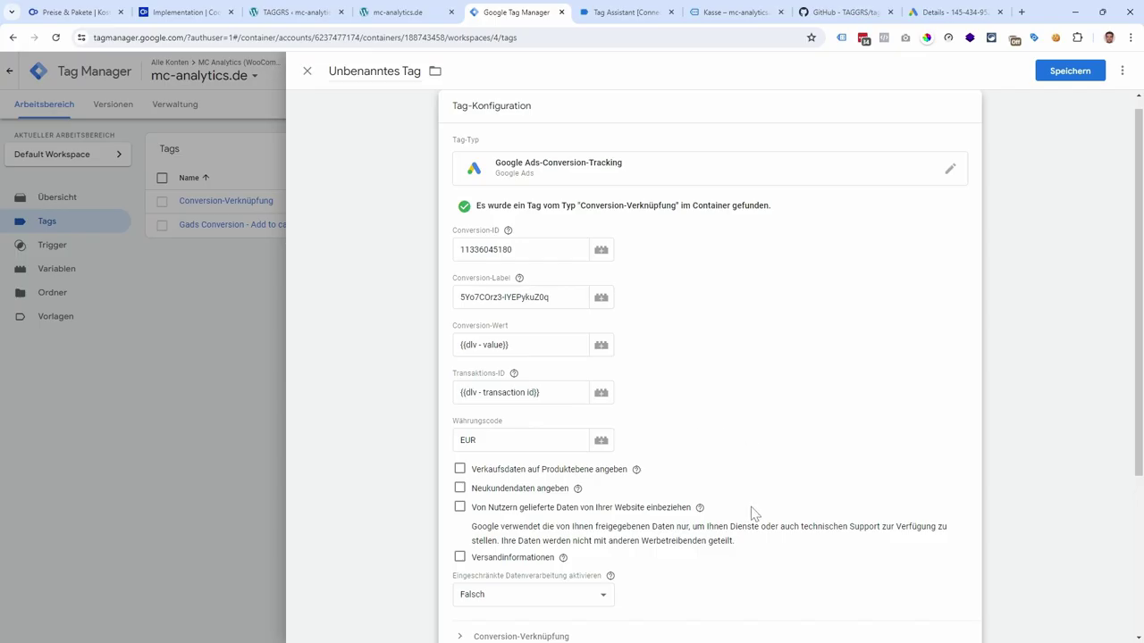
In the tag's consent settings, require additional consent for ad_storage before the tag fires
scroll(751, 513, "down", 1)
left_click(528, 554)
scroll(694, 485, "down", 3)
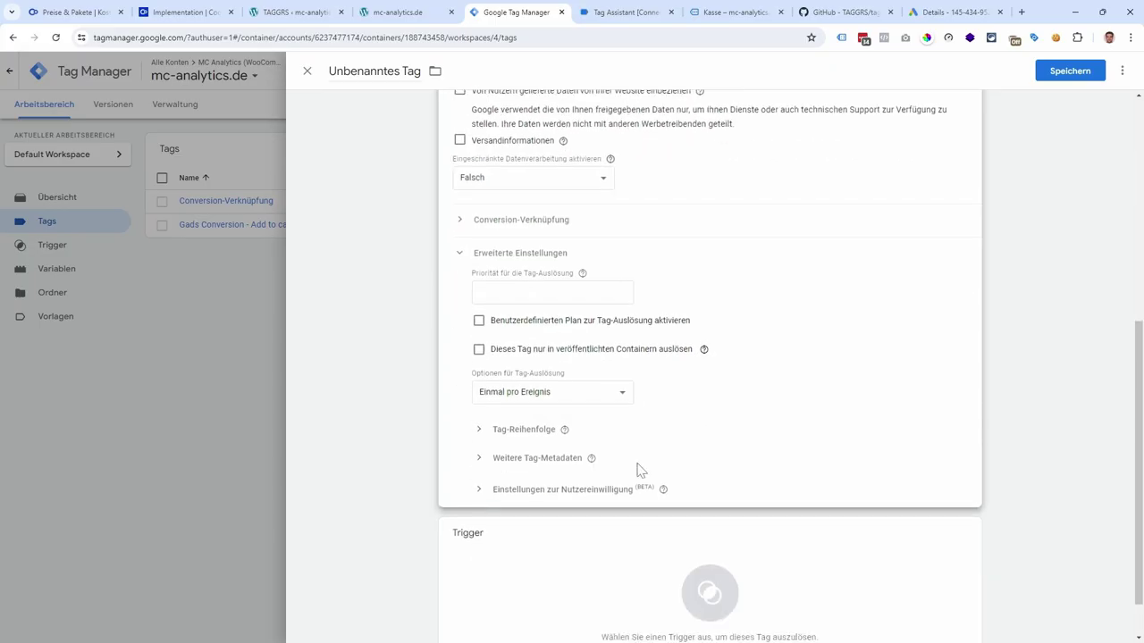
left_click(502, 494)
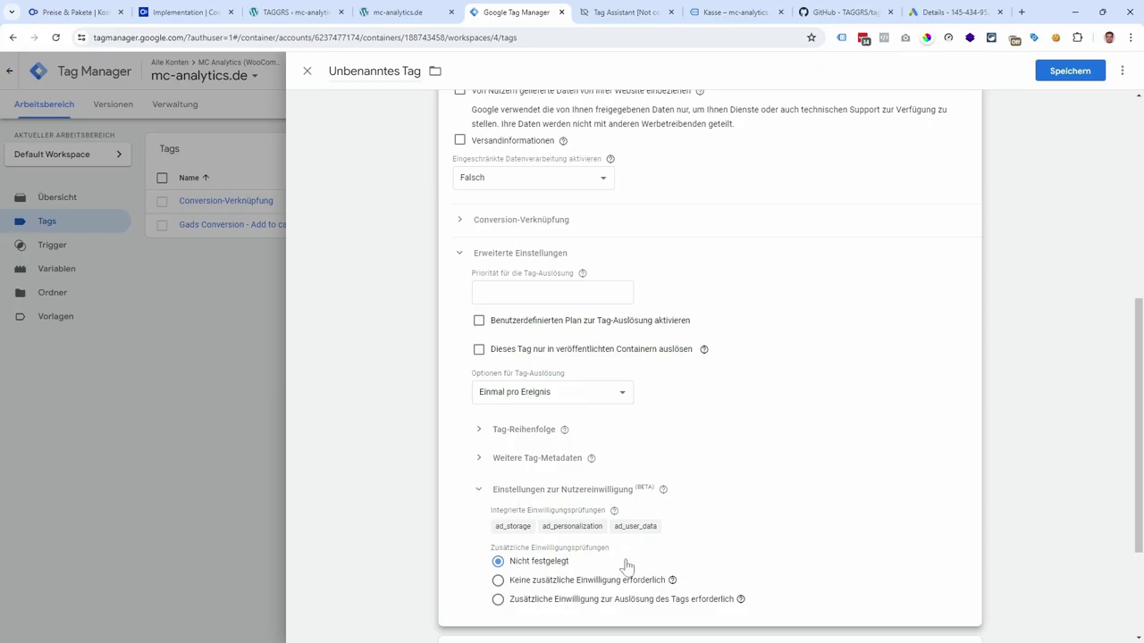
left_click(549, 606)
scroll(572, 554, "down", 2)
left_click(572, 443)
left_click(578, 449)
left_click(538, 477)
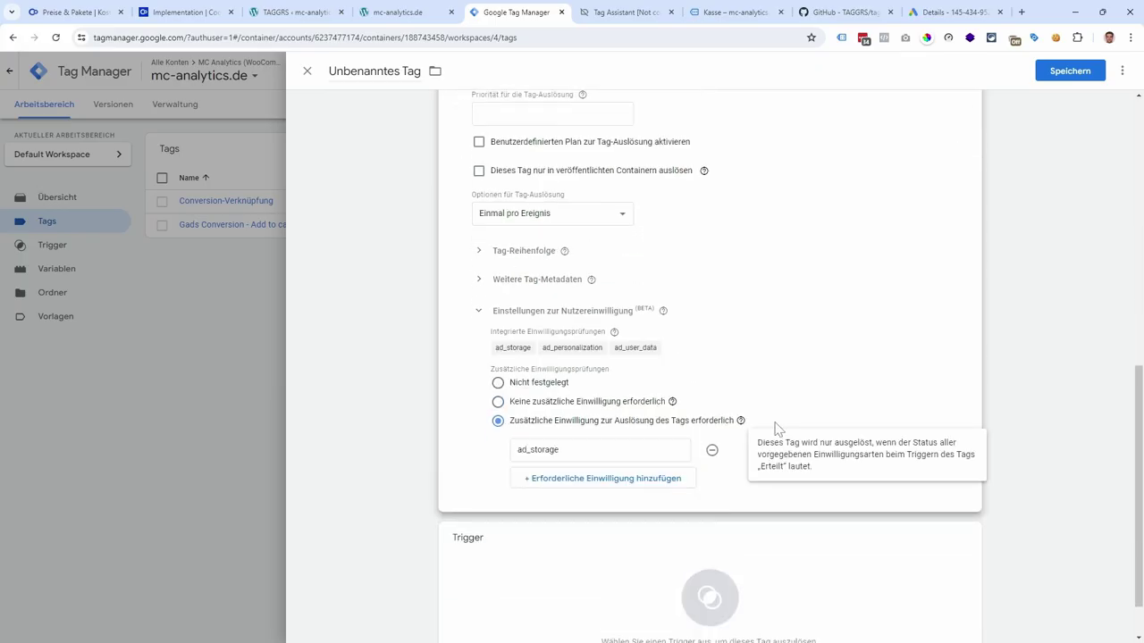
Assign the purchase trigger, name the tag "Gads Conversion - Purchase" and save it
left_click(635, 572)
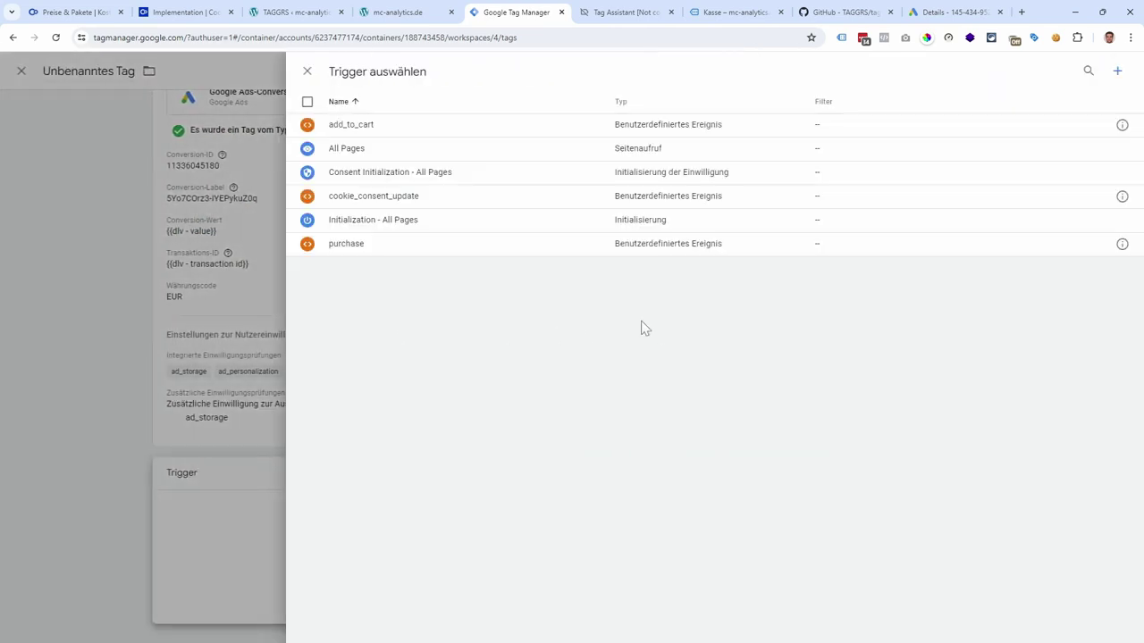
left_click(435, 250)
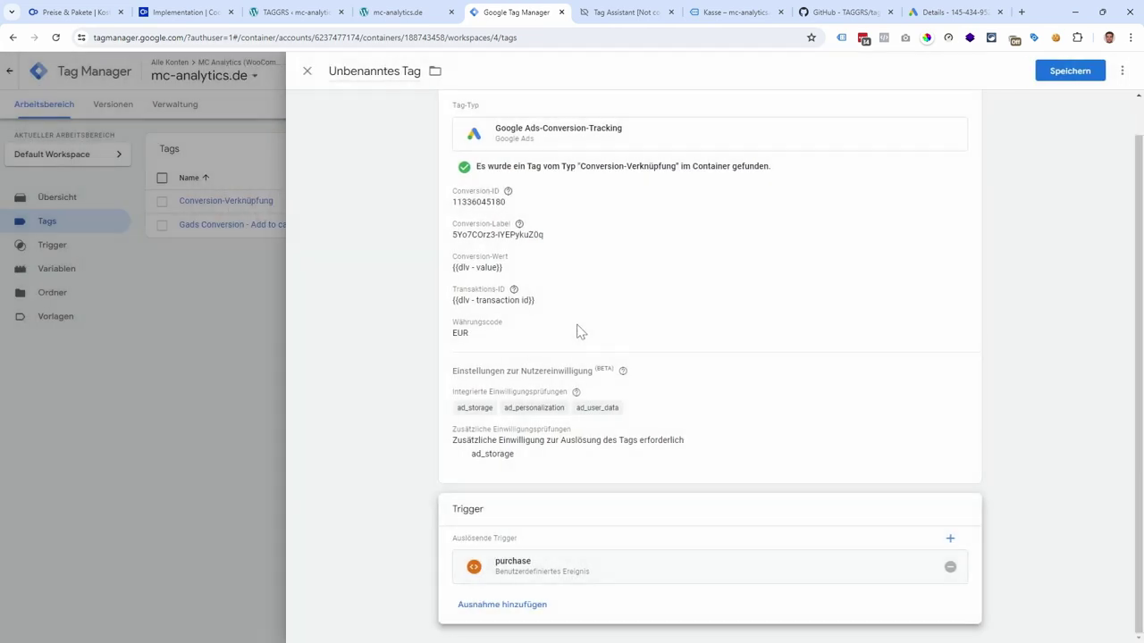
left_click(384, 71)
type("Gads Conversion - Purchase")
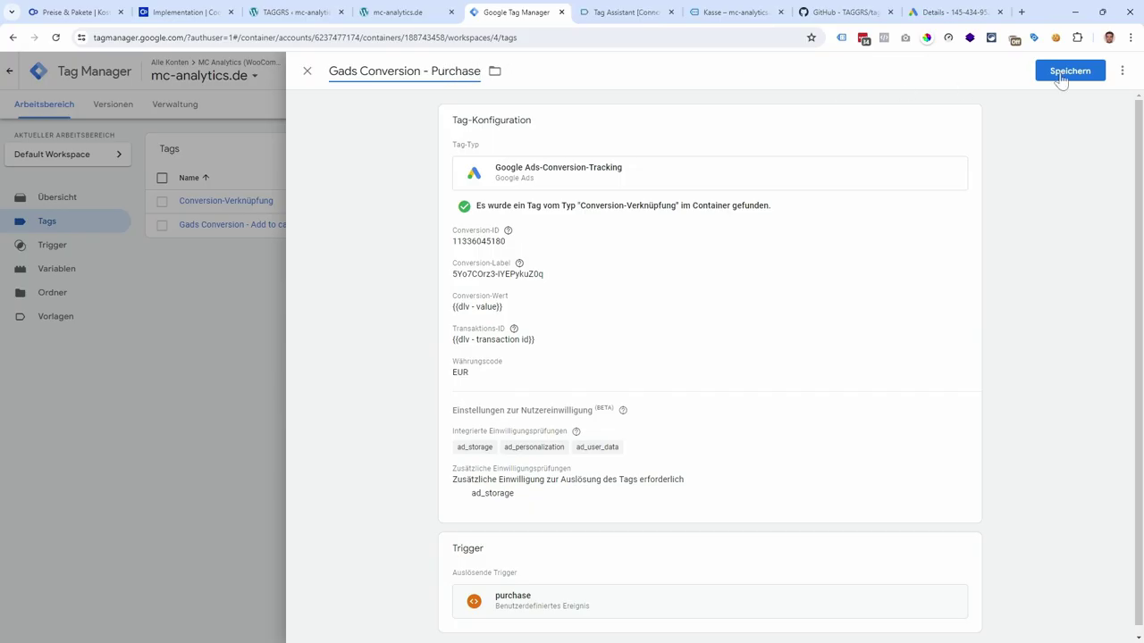
left_click(1061, 75)
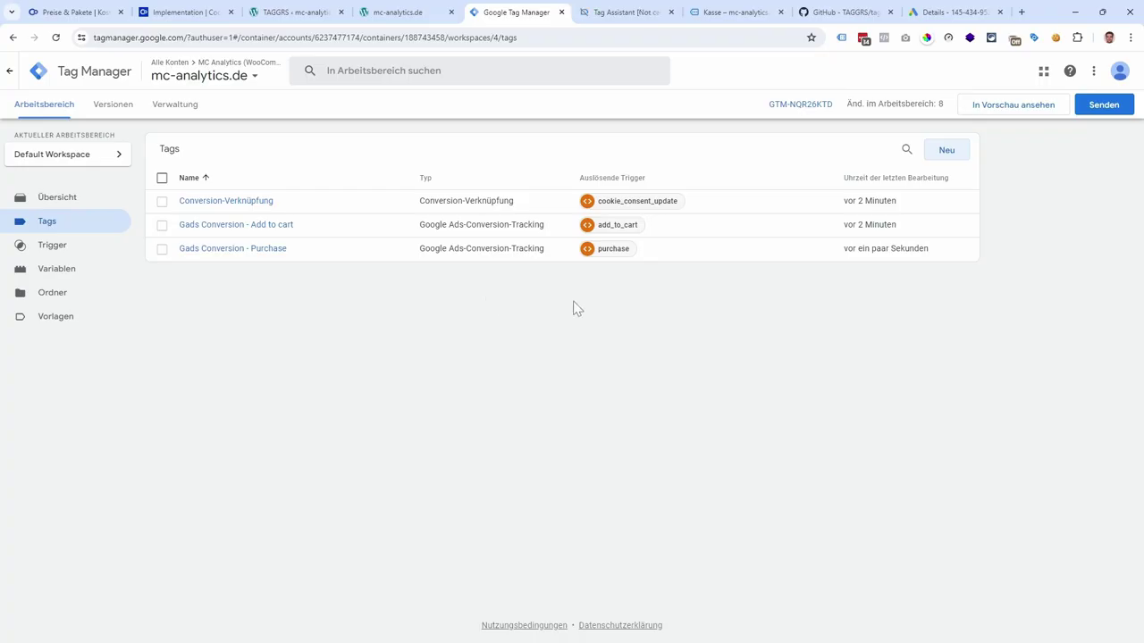
Start the workspace preview, connect Tag Assistant to mc-analytics.de and switch to the connected shop page
left_click(1014, 107)
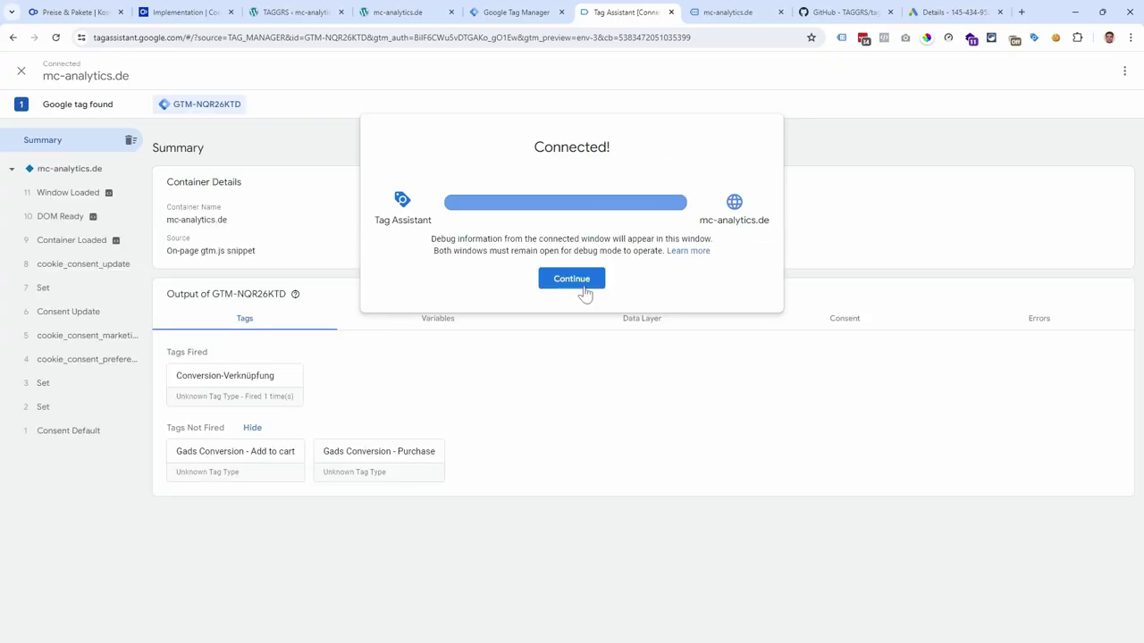
left_click(577, 278)
left_click(720, 14)
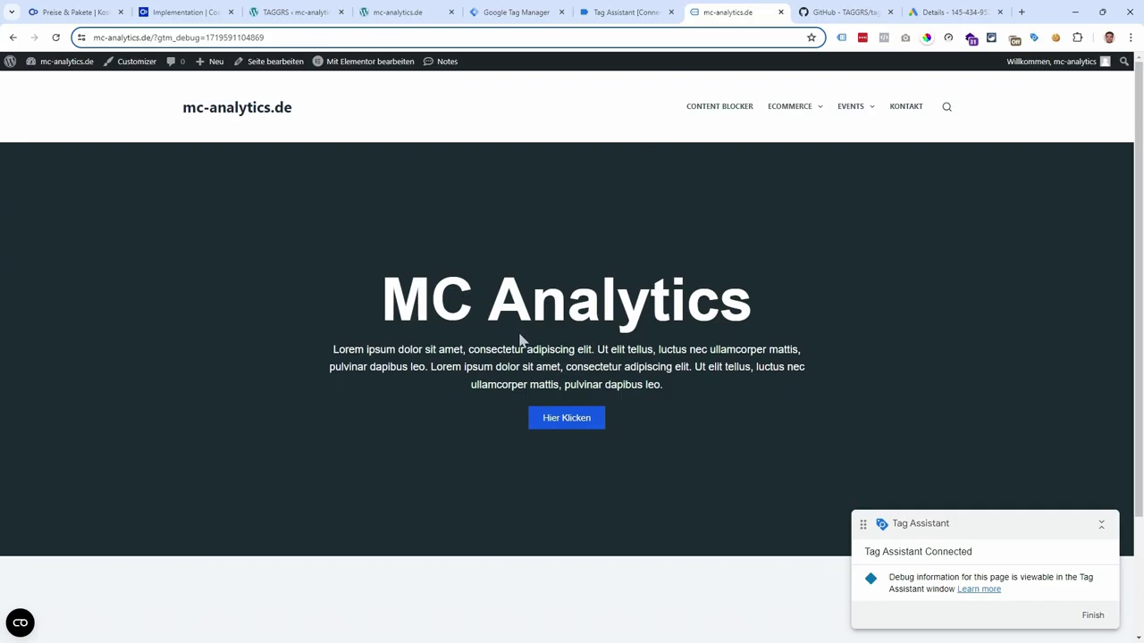
Add one E-Book from the Ecommerce section to the shopping cart and open the cart
left_click(787, 108)
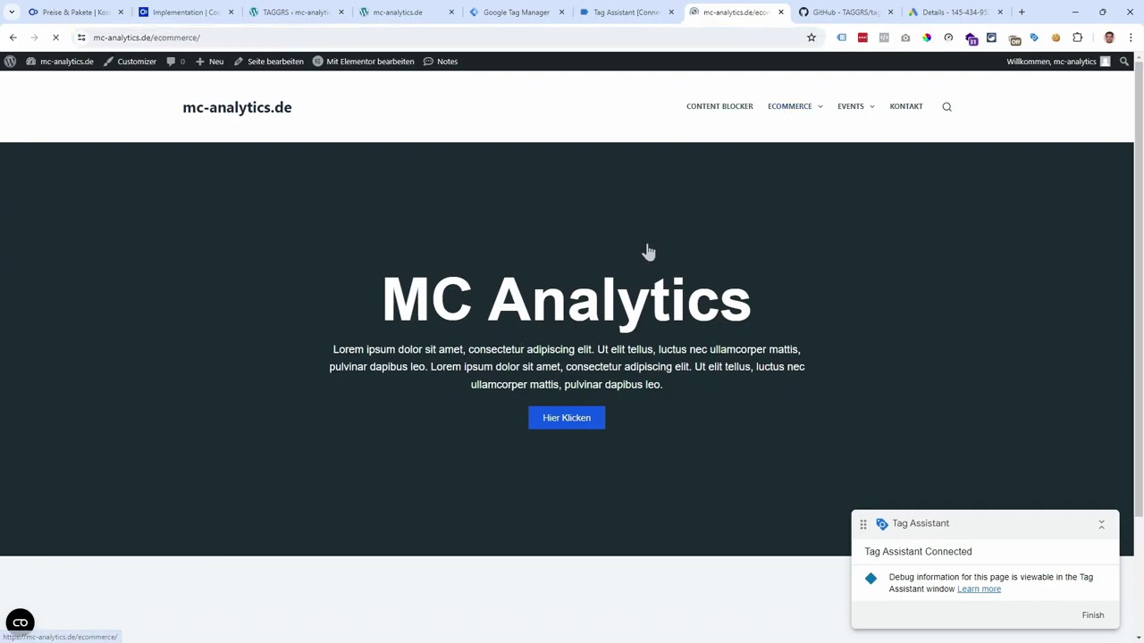
scroll(549, 444, "down", 2)
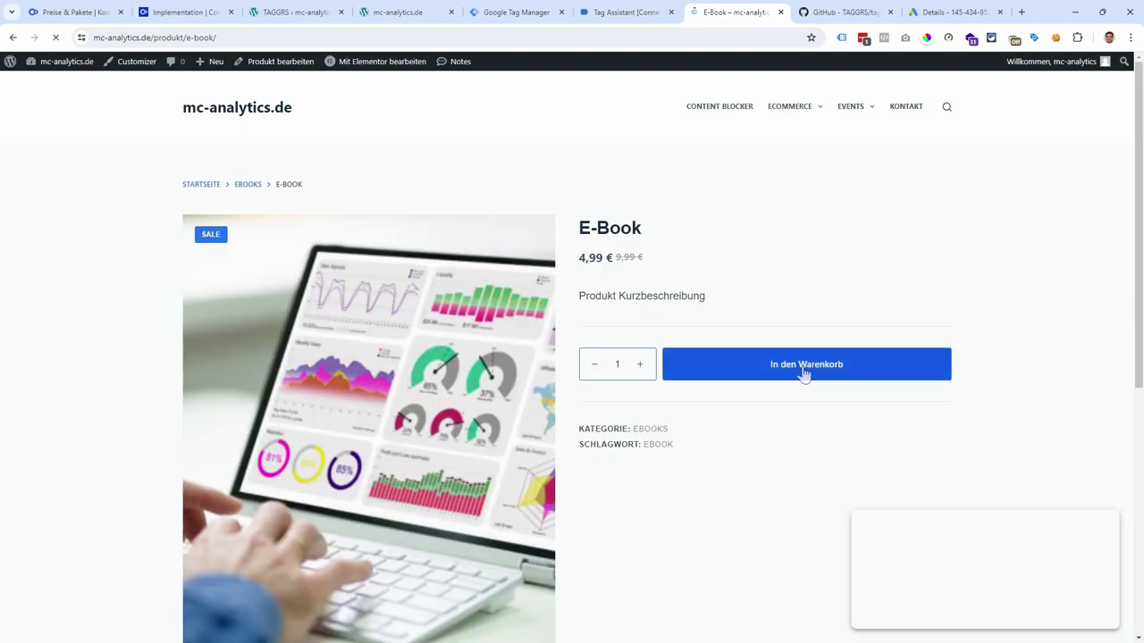
left_click(804, 375)
left_click(889, 239)
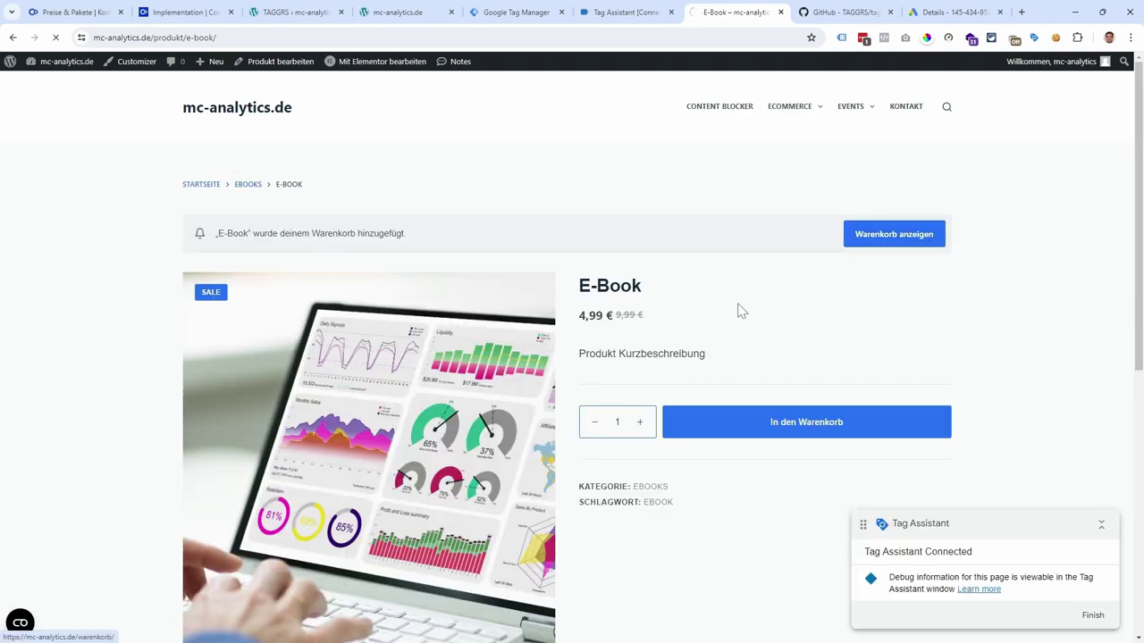
Check in Tag Assistant which tags fired on the Warenkorb page and the E-Book product page
left_click(626, 12)
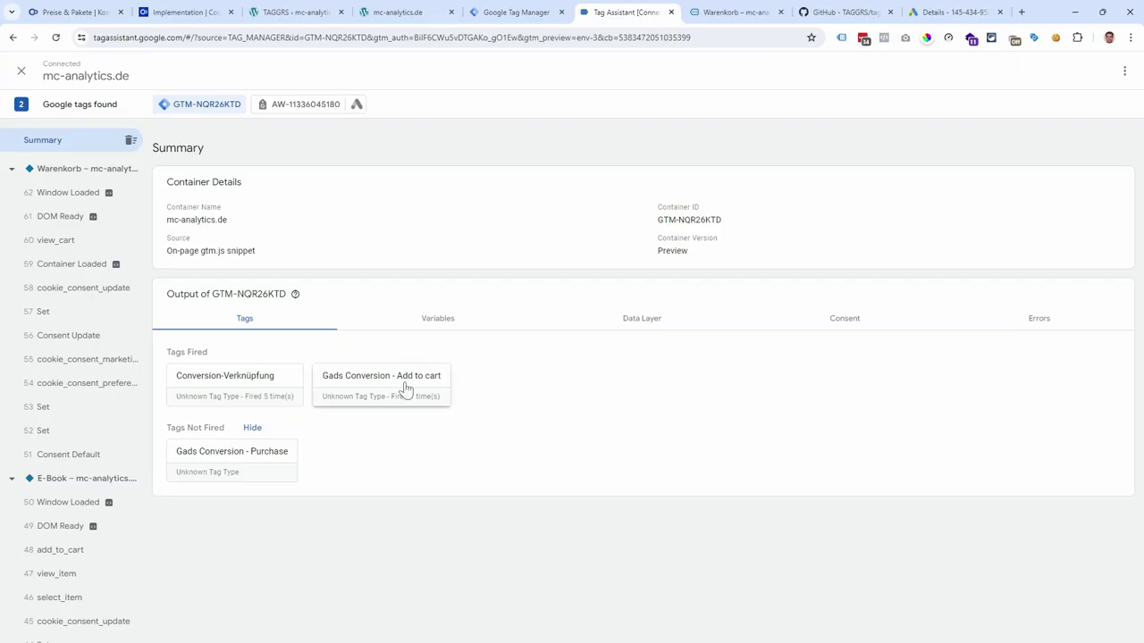
left_click(100, 177)
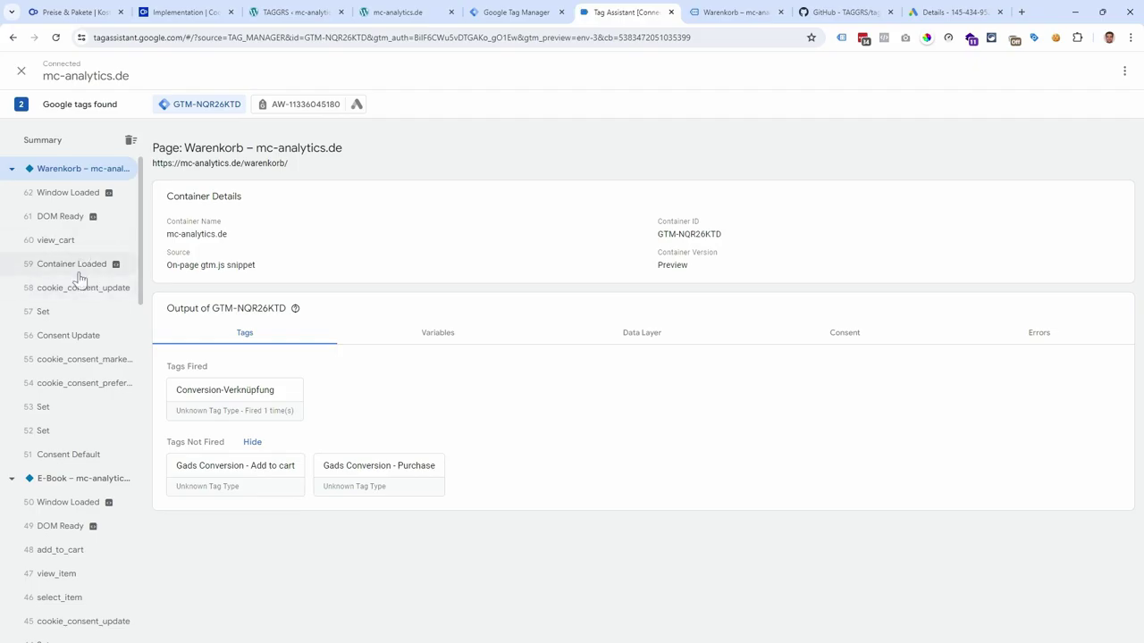
scroll(72, 301, "down", 1)
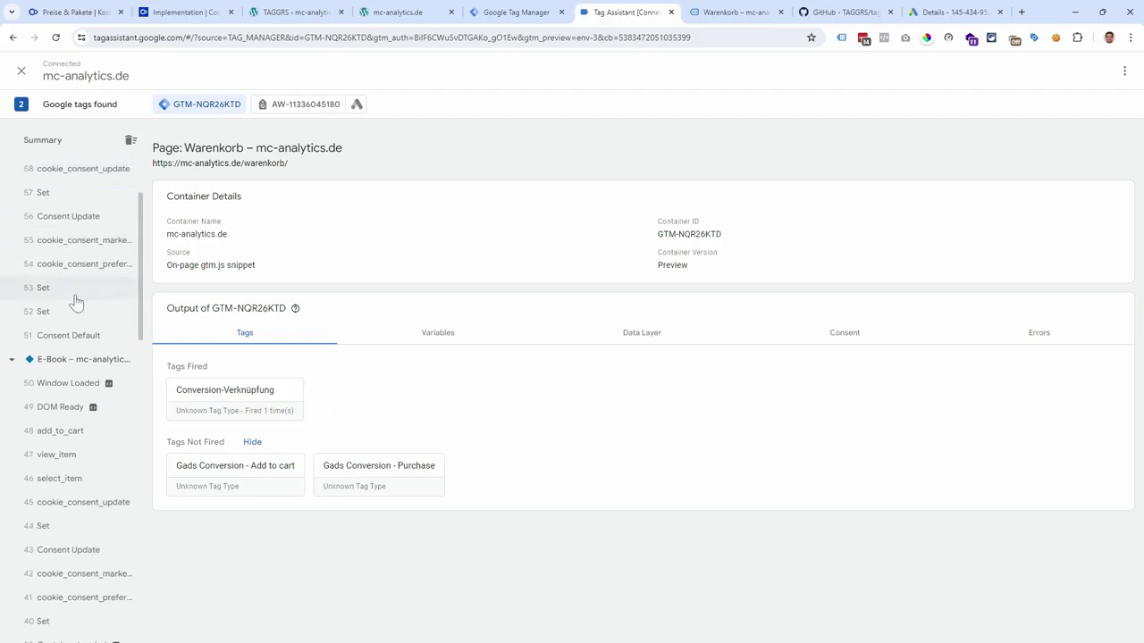
left_click(75, 365)
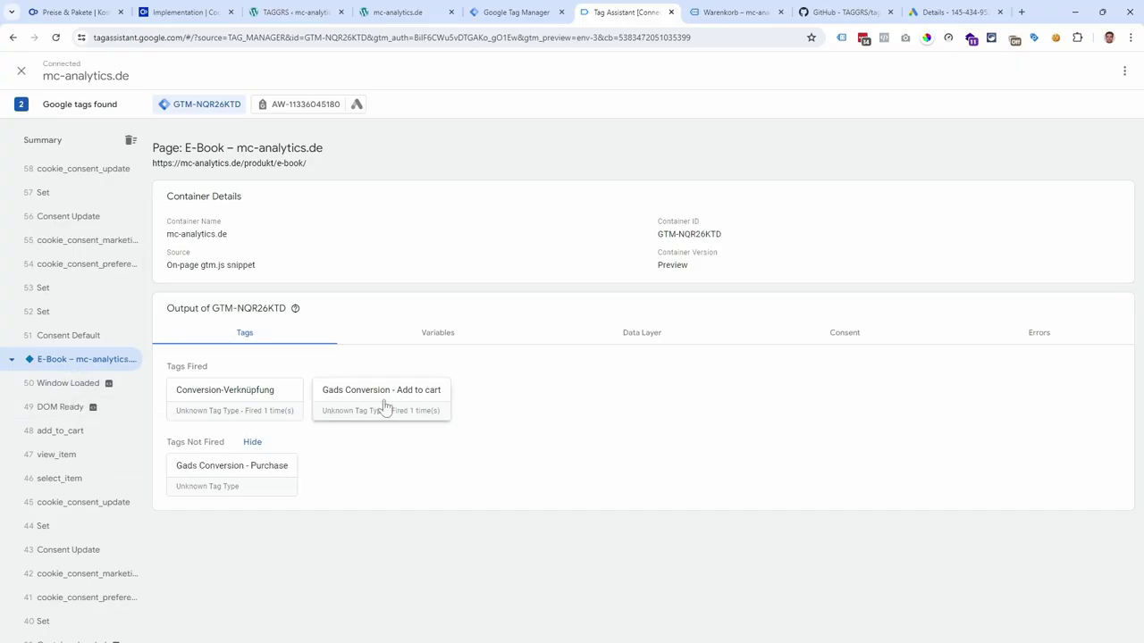
Place the E-Book test order in the shop and check in Tag Assistant which tags fired on the order confirmation page
left_click(732, 11)
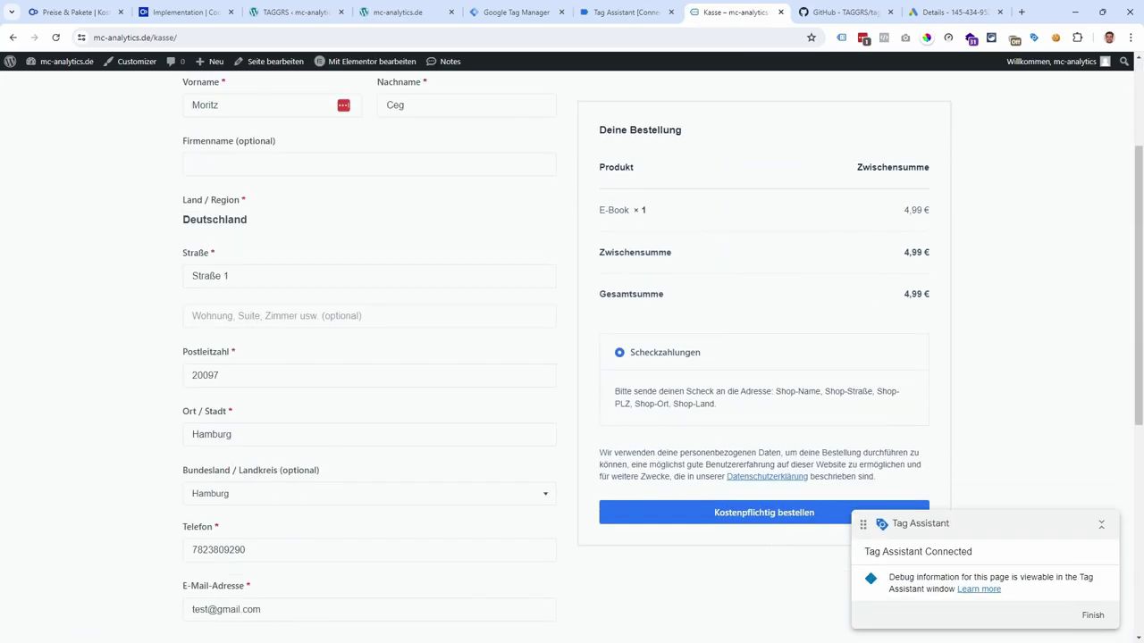
left_click(774, 520)
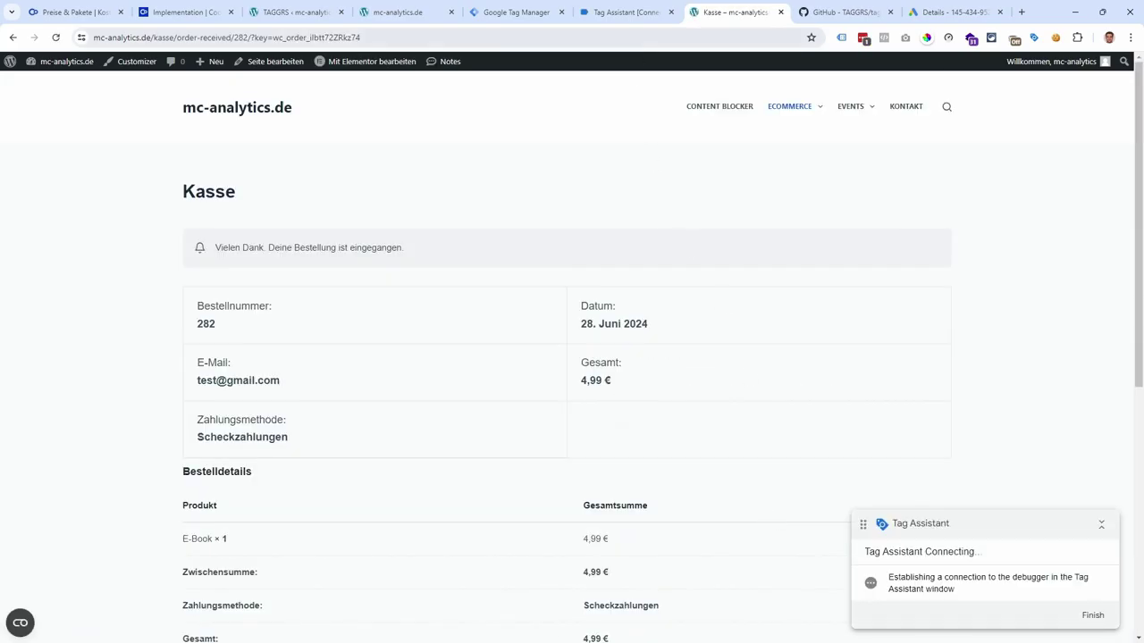
left_click(625, 11)
scroll(130, 357, "up", 10)
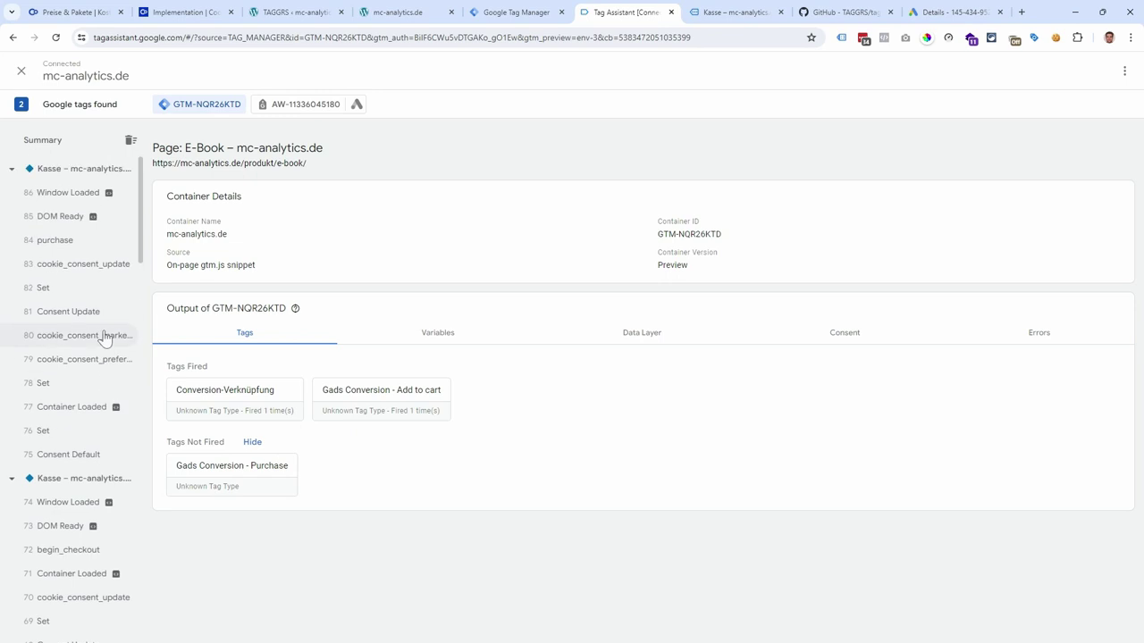
left_click(74, 174)
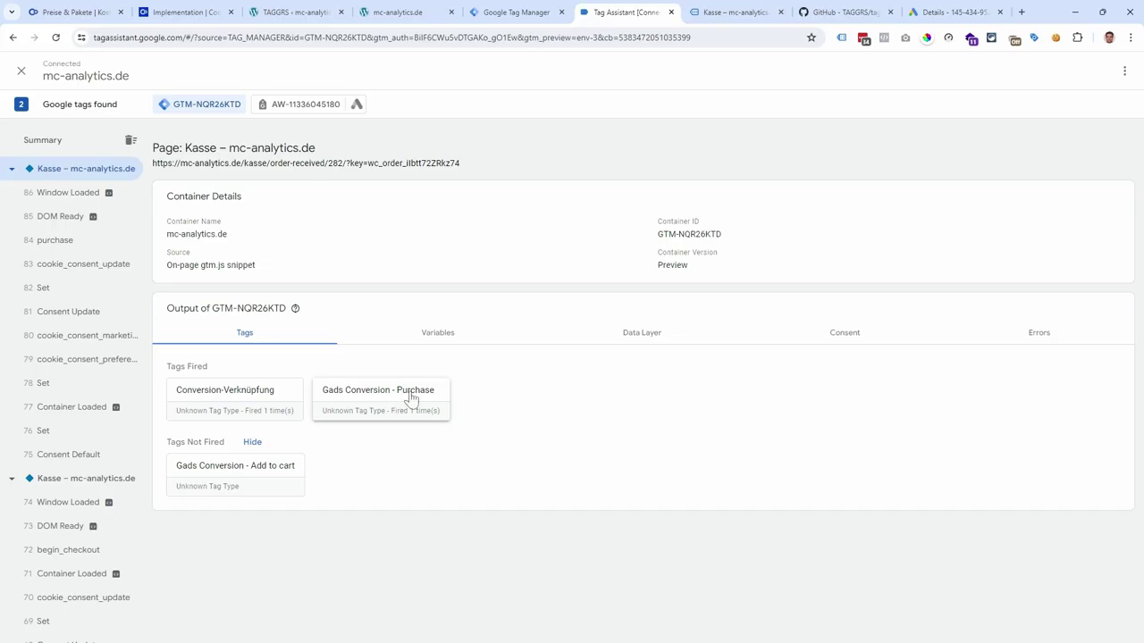
left_click(715, 12)
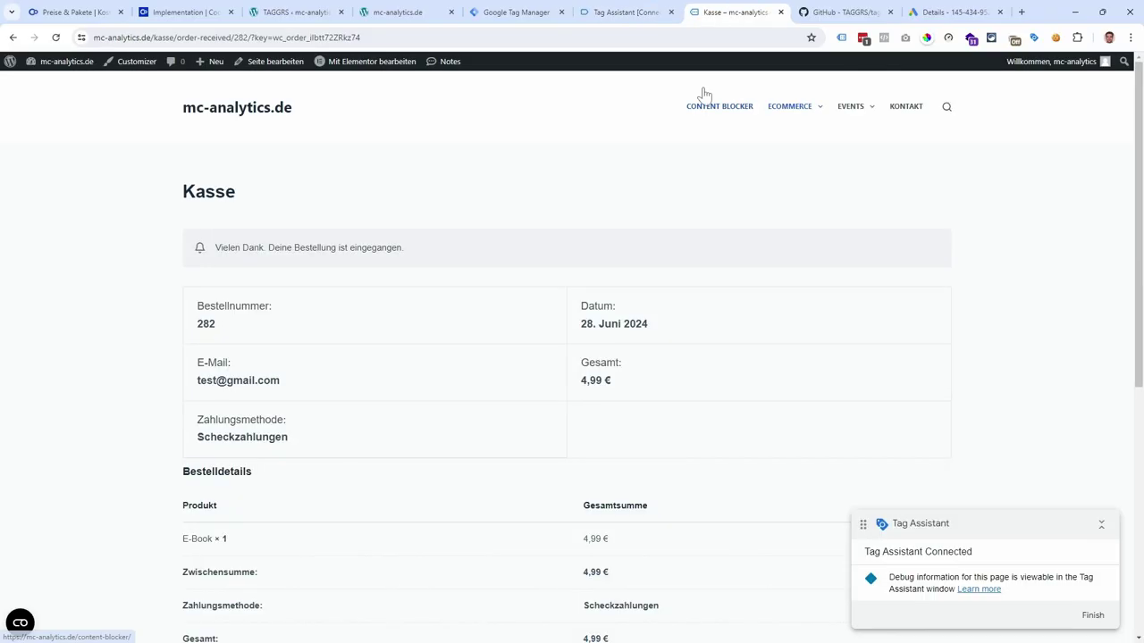
Return to the shop homepage and change the Cookiebot consent to allow Präferenzen and Statistiken but not Marketing
left_click(250, 111)
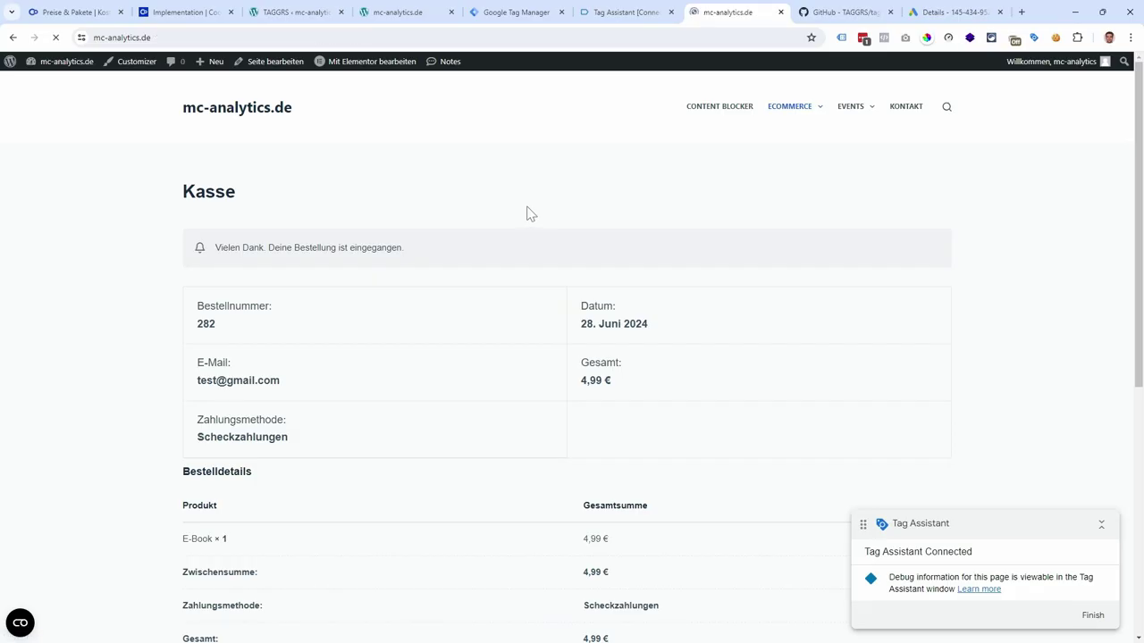
left_click(17, 629)
left_click(183, 618)
left_click(633, 427)
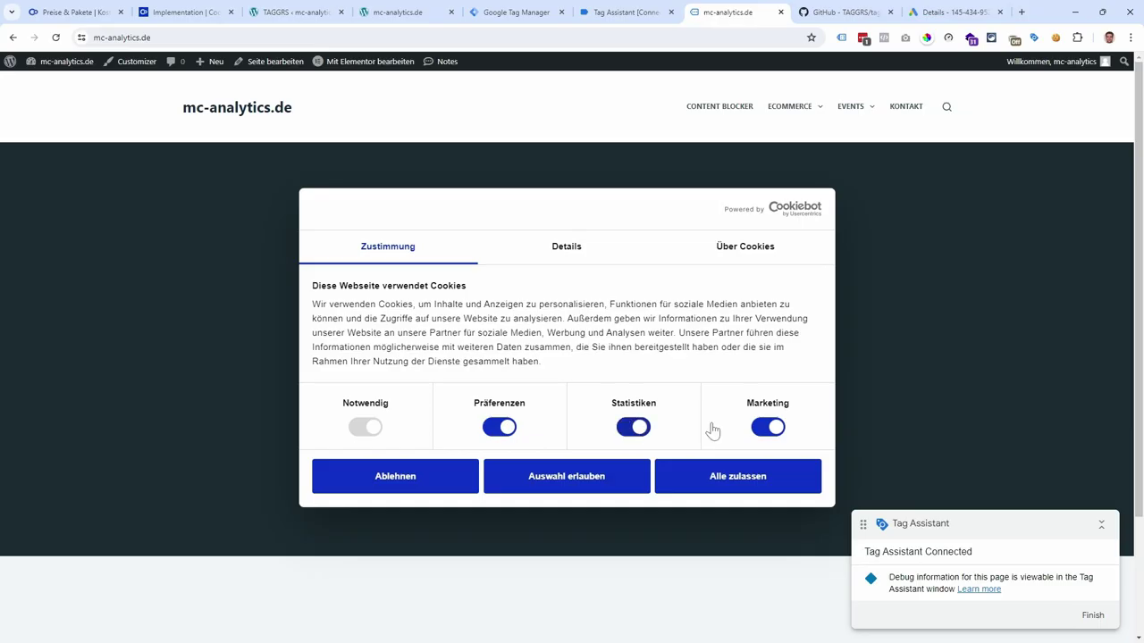
left_click(766, 427)
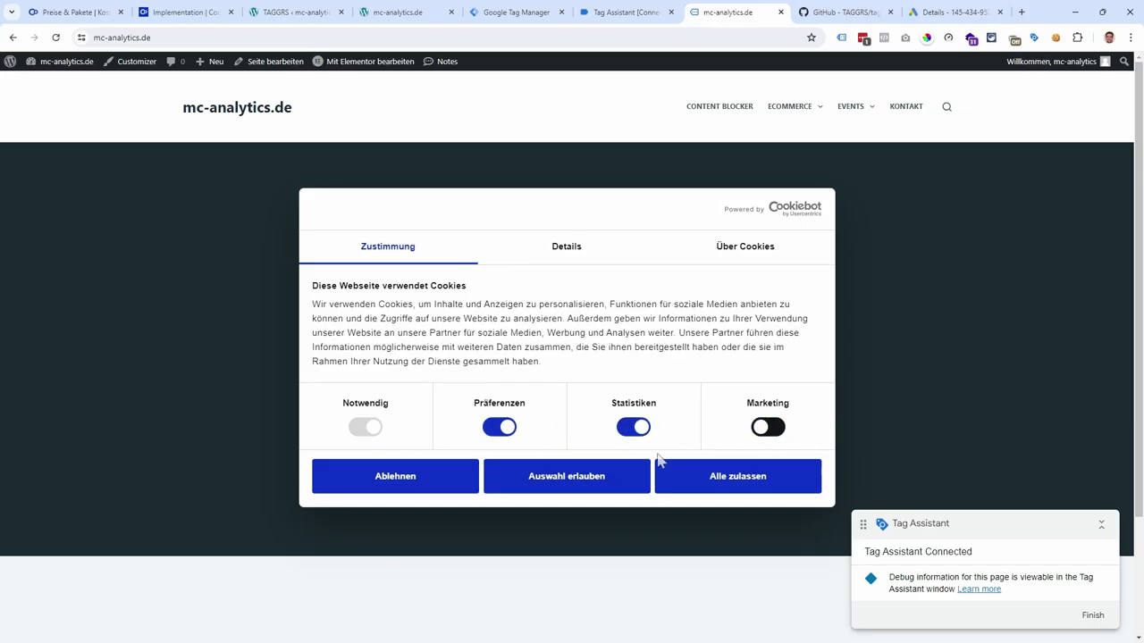
left_click(546, 485)
Enable Tag Assistant Legacy on the Ecommerce page and check its tag analysis after reloading the page
mouse_move(793, 132)
left_click(794, 113)
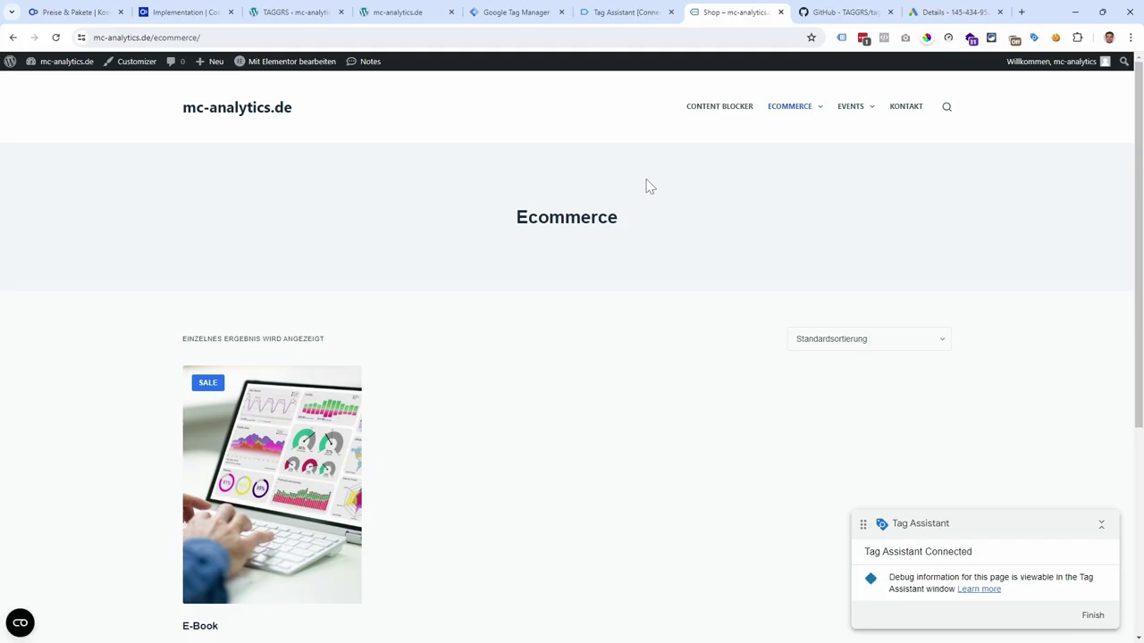
left_click(841, 39)
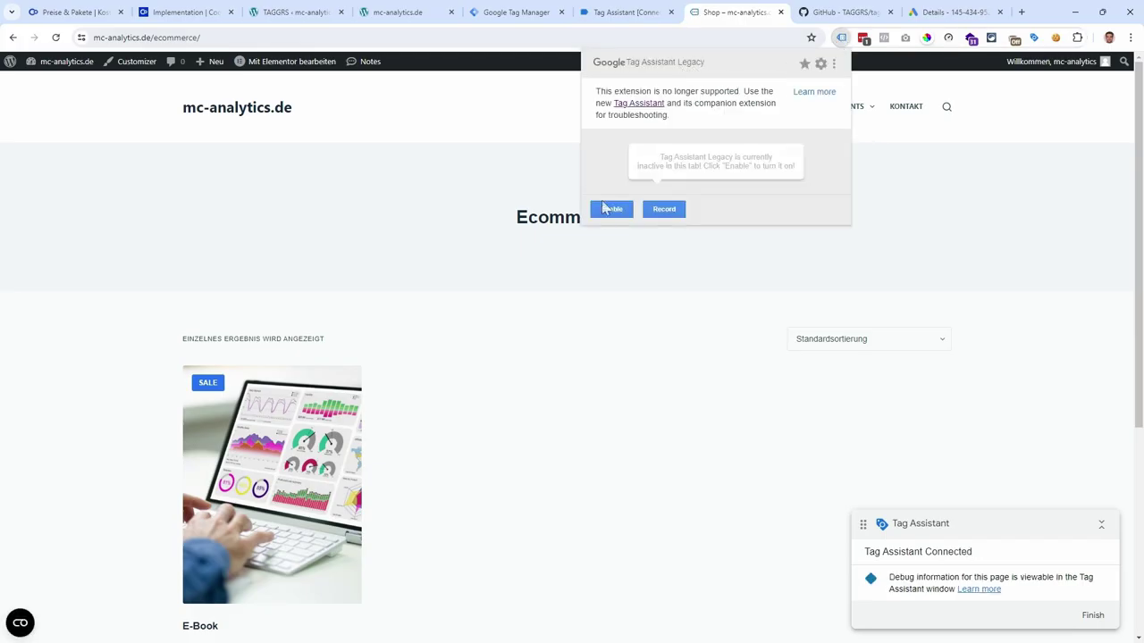
left_click(611, 209)
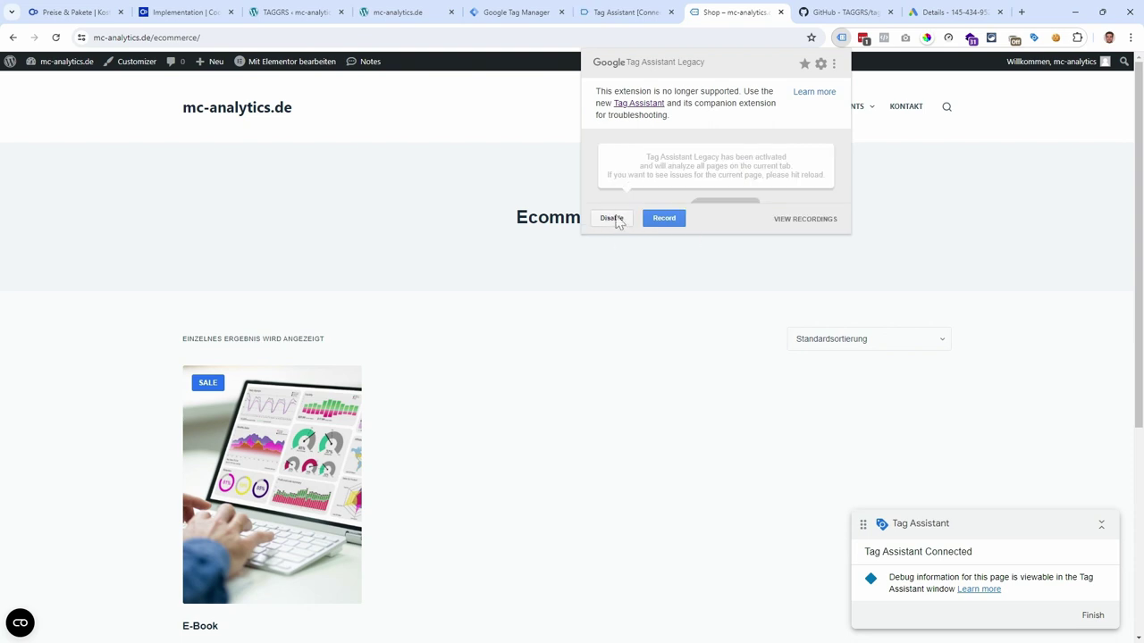
left_click(294, 191)
key("F5")
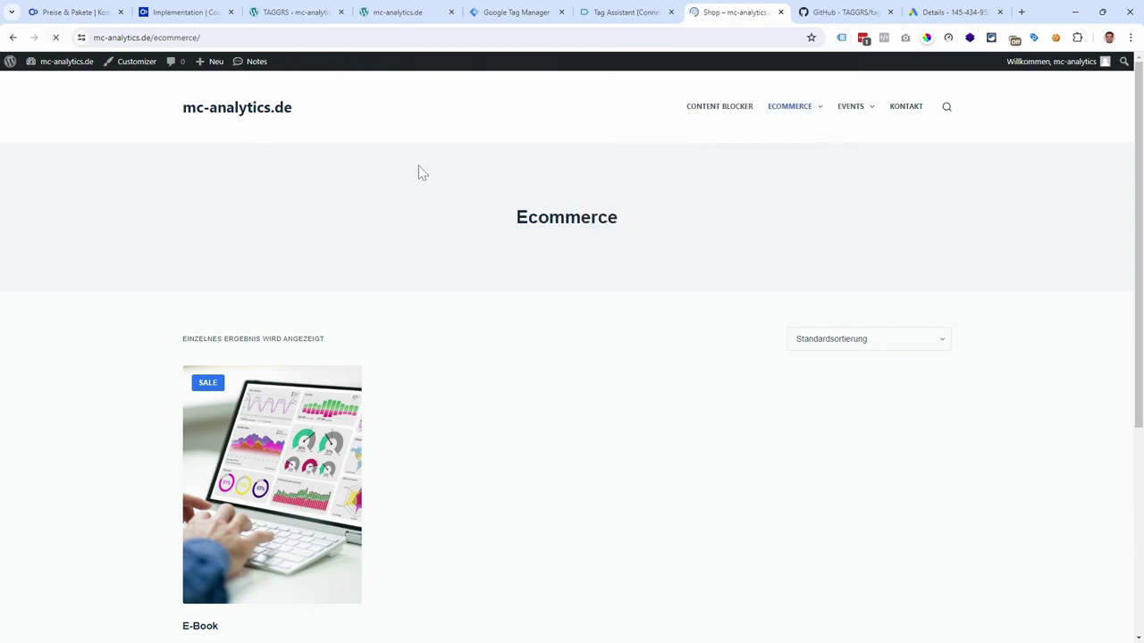
left_click(841, 38)
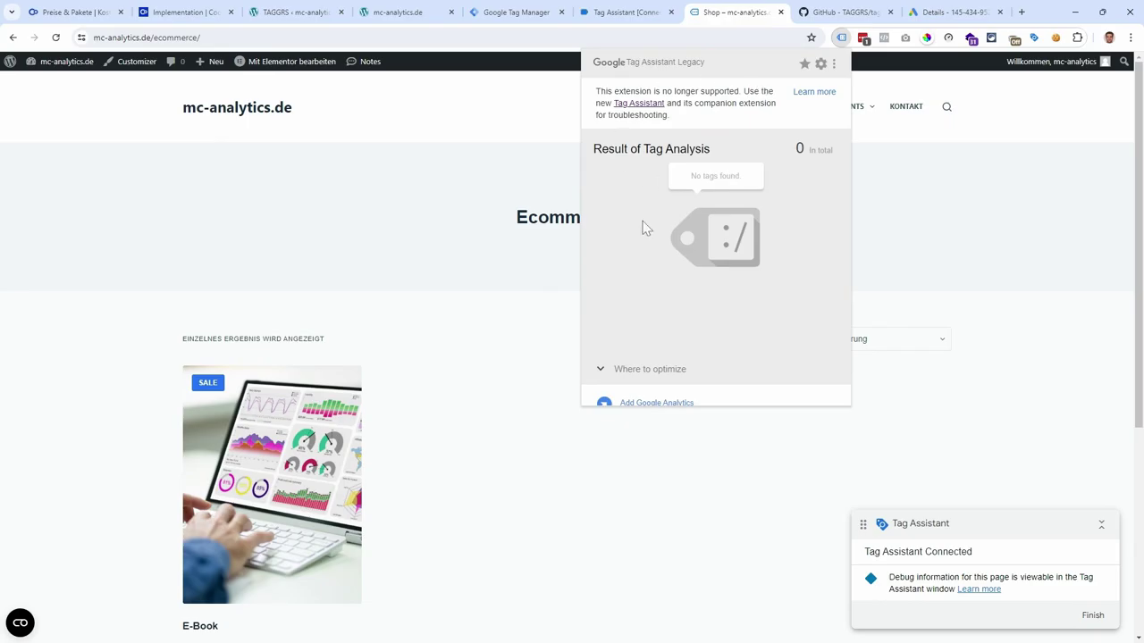
left_click(484, 191)
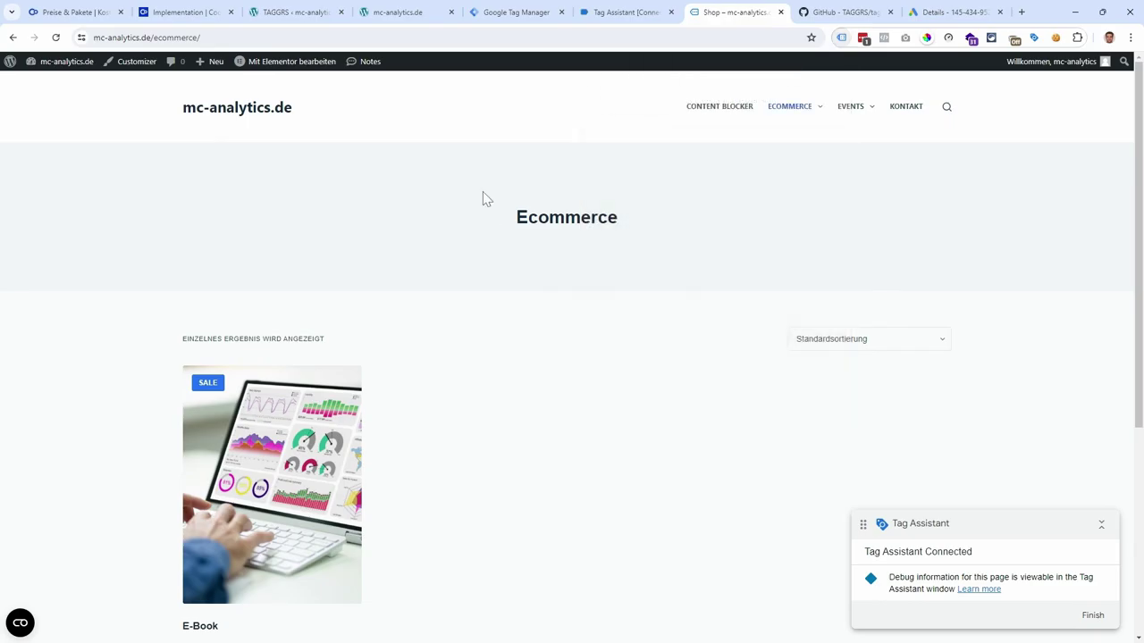
Add one E-Book to the cart from its product page and place the test order through checkout
scroll(332, 354, "down", 2)
left_click(302, 351)
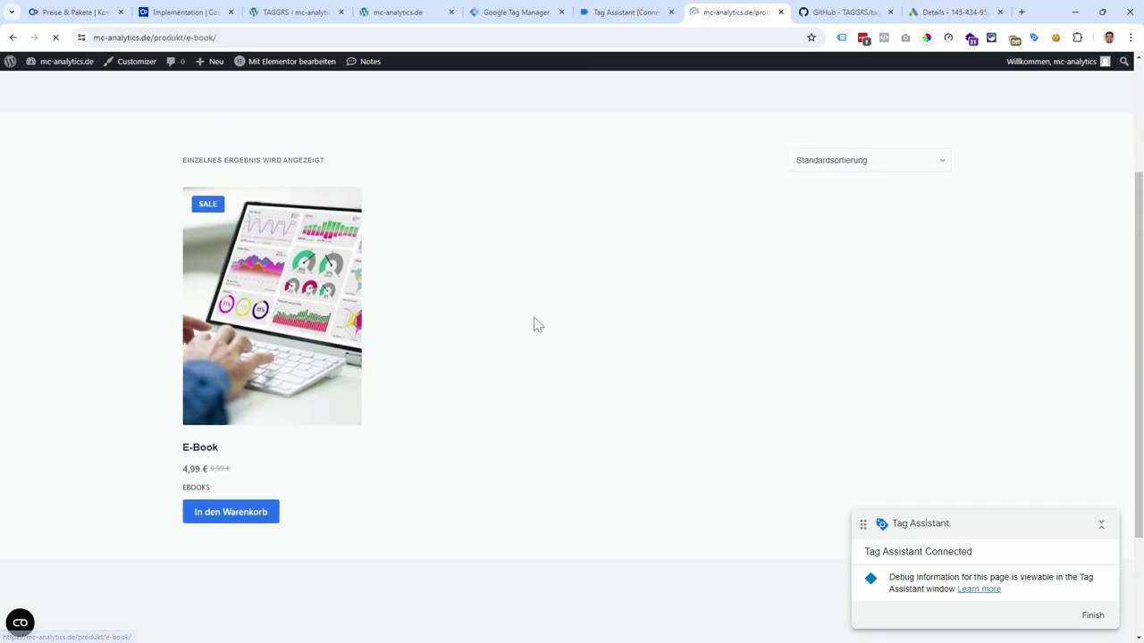
left_click(766, 365)
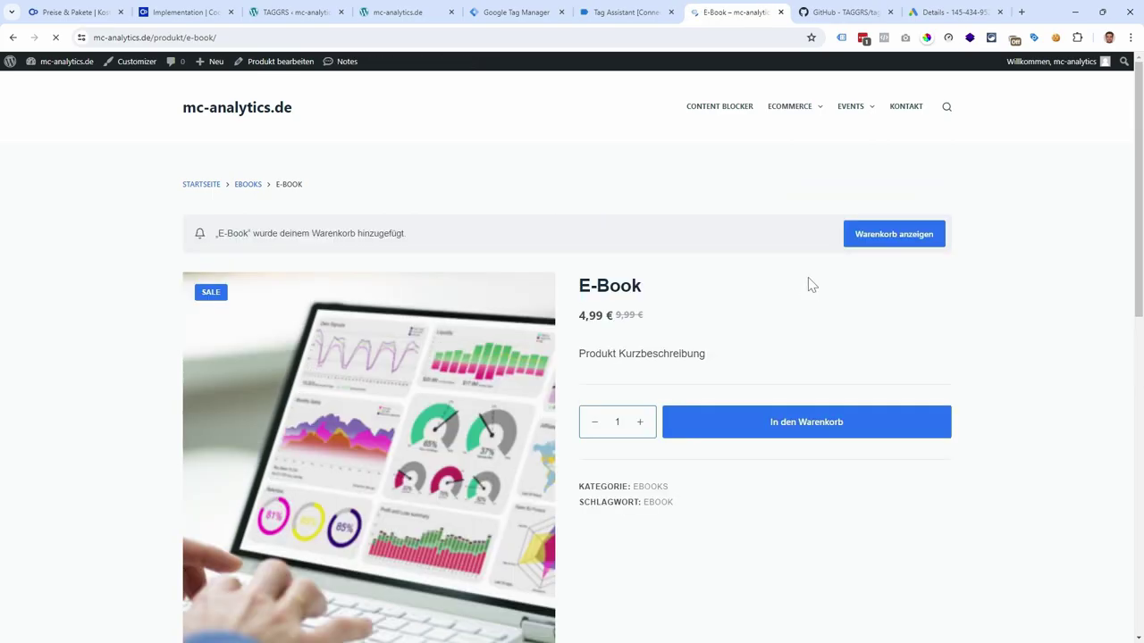
left_click(793, 390)
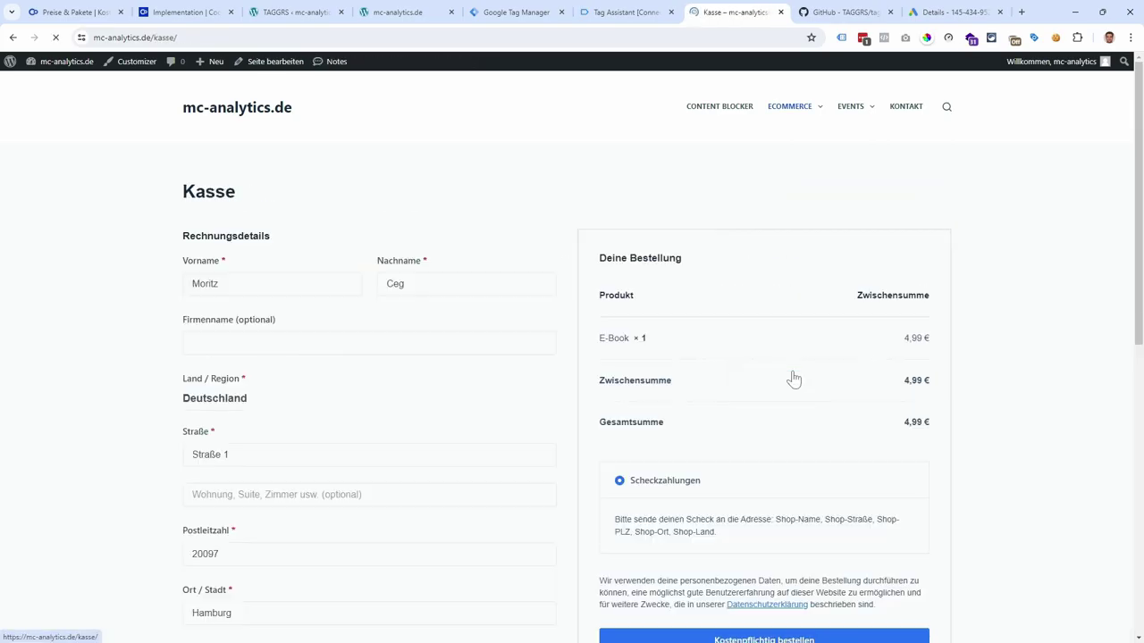
scroll(695, 520, "down", 2)
left_click(695, 513)
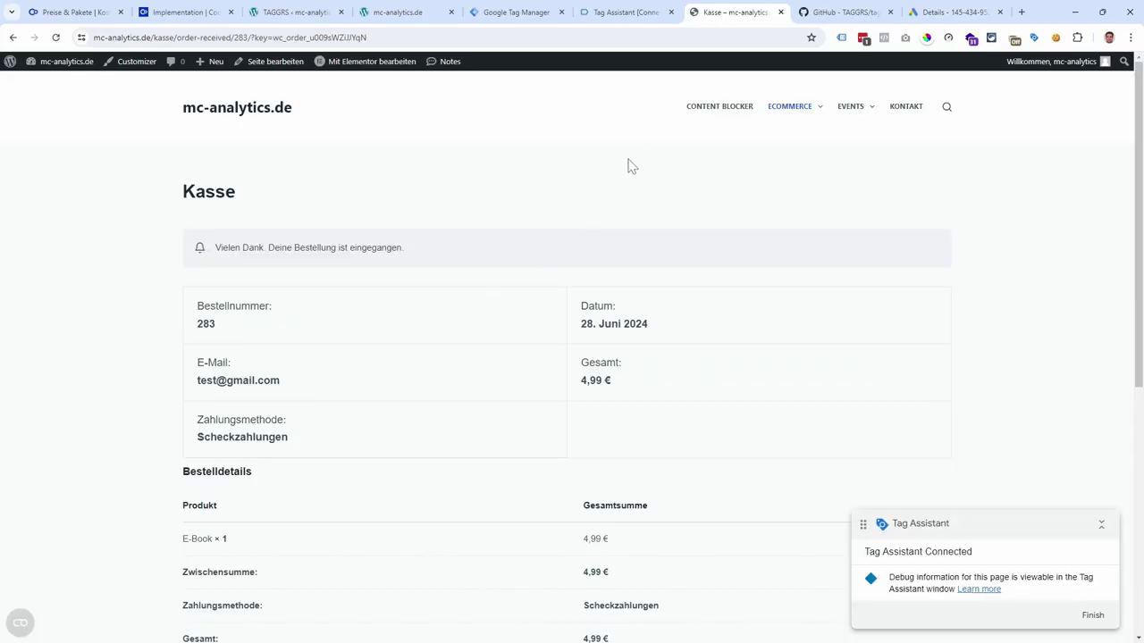
Check the fired tags and the consent state of the new order confirmation page in Tag Assistant
left_click(630, 12)
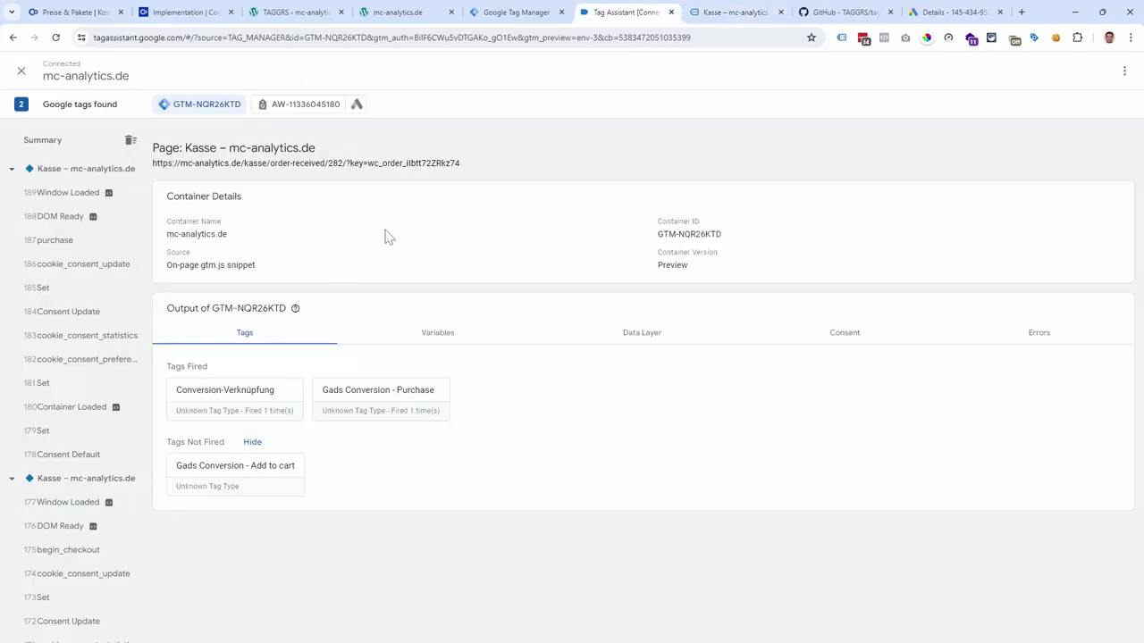
left_click(79, 168)
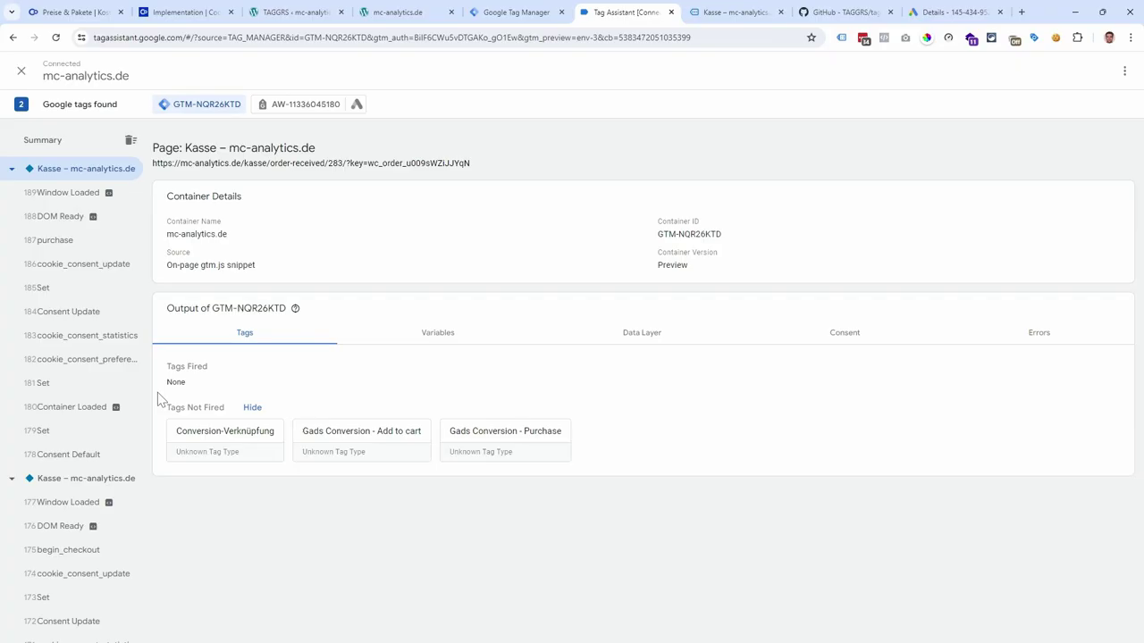
left_click(844, 335)
left_click_drag(223, 413, 168, 413)
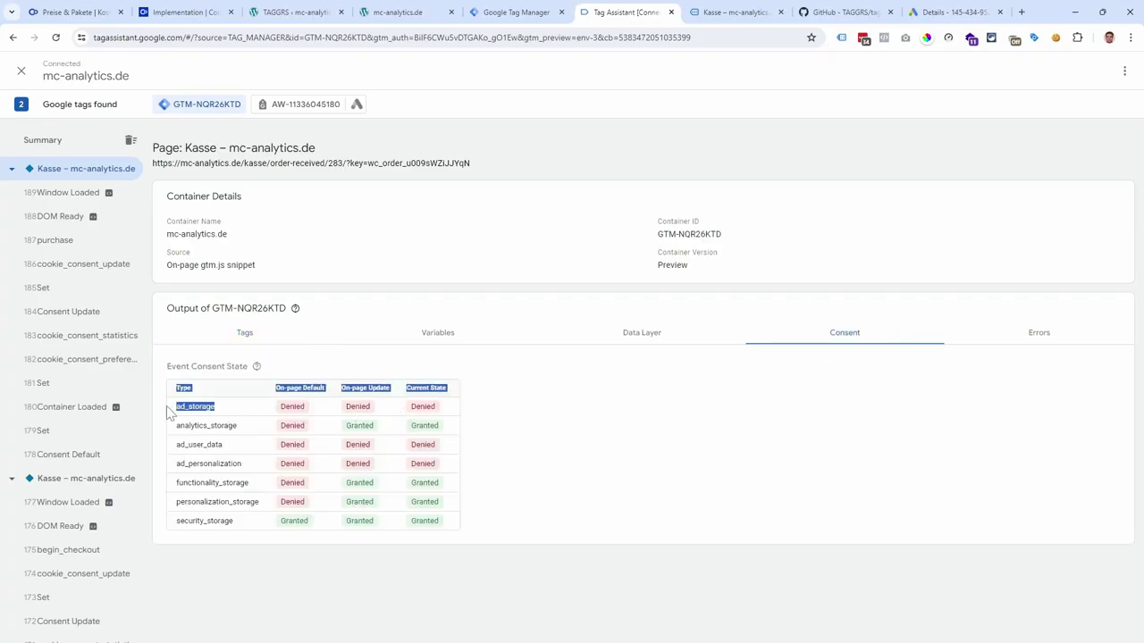
left_click(455, 416)
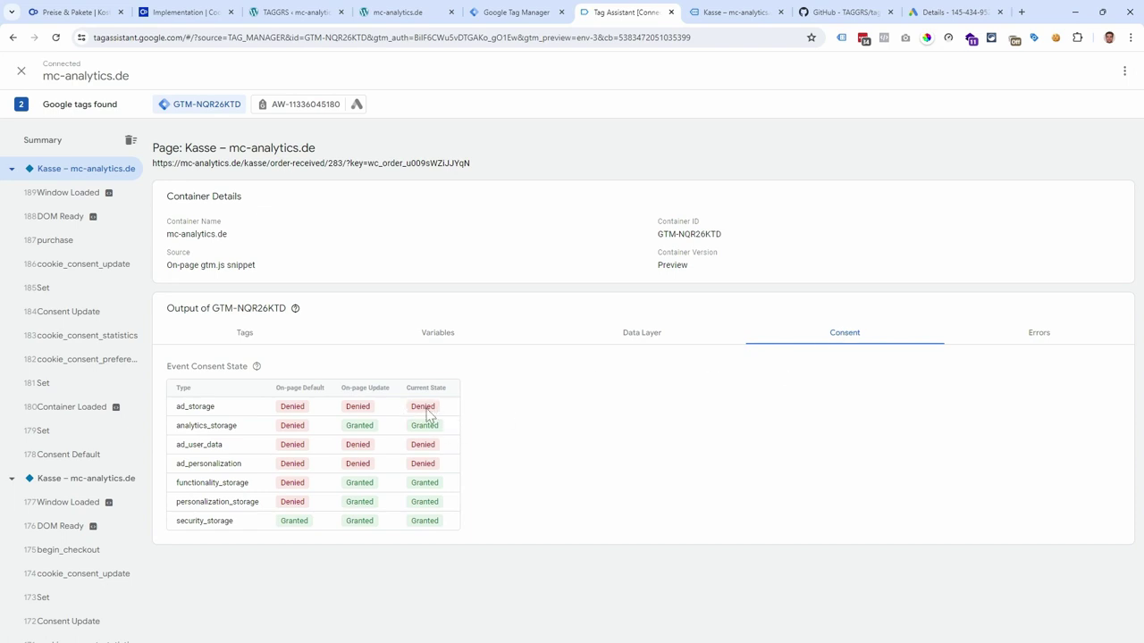
left_click(245, 335)
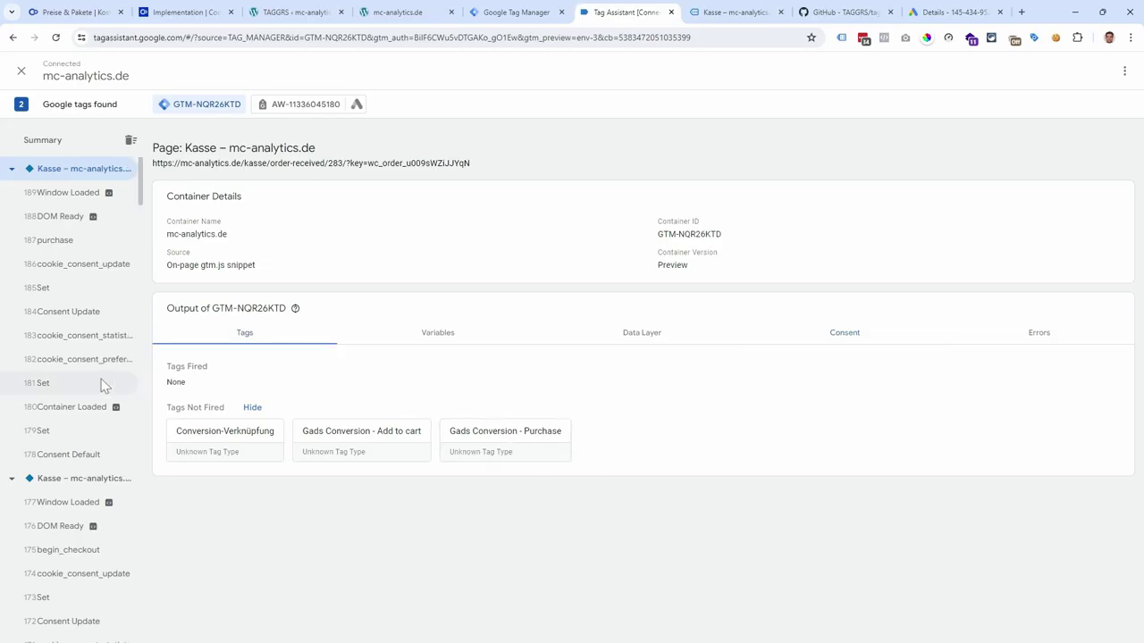
Check in Tag Assistant which tags fired on the E-Book product page without marketing consent
scroll(89, 358, "down", 3)
scroll(76, 361, "down", 3)
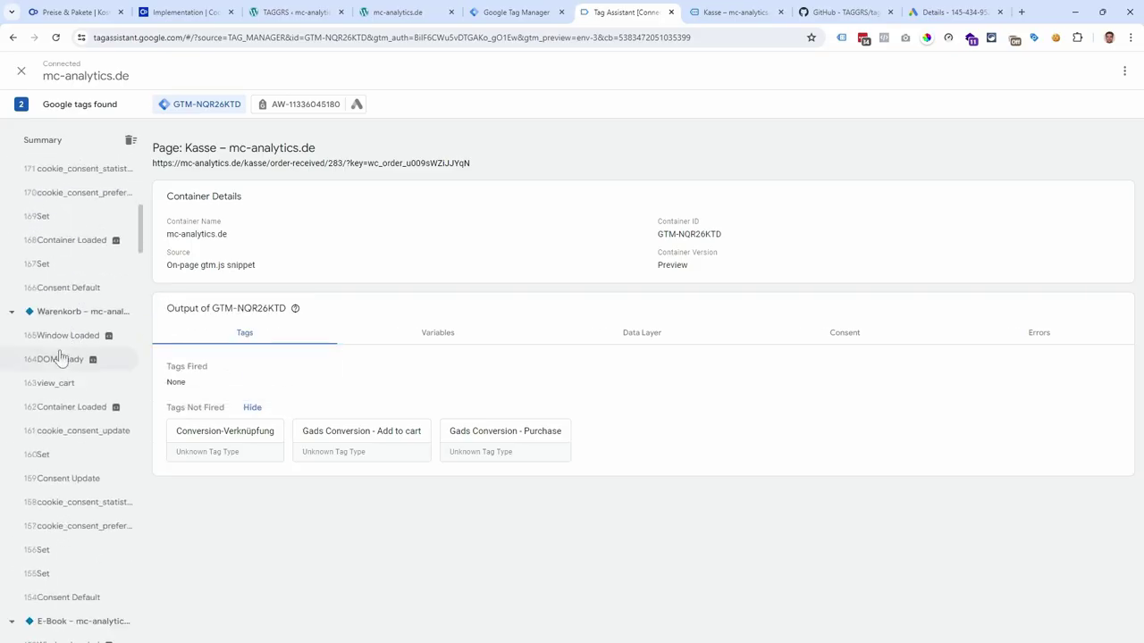
scroll(75, 391, "down", 2)
scroll(76, 390, "down", 2)
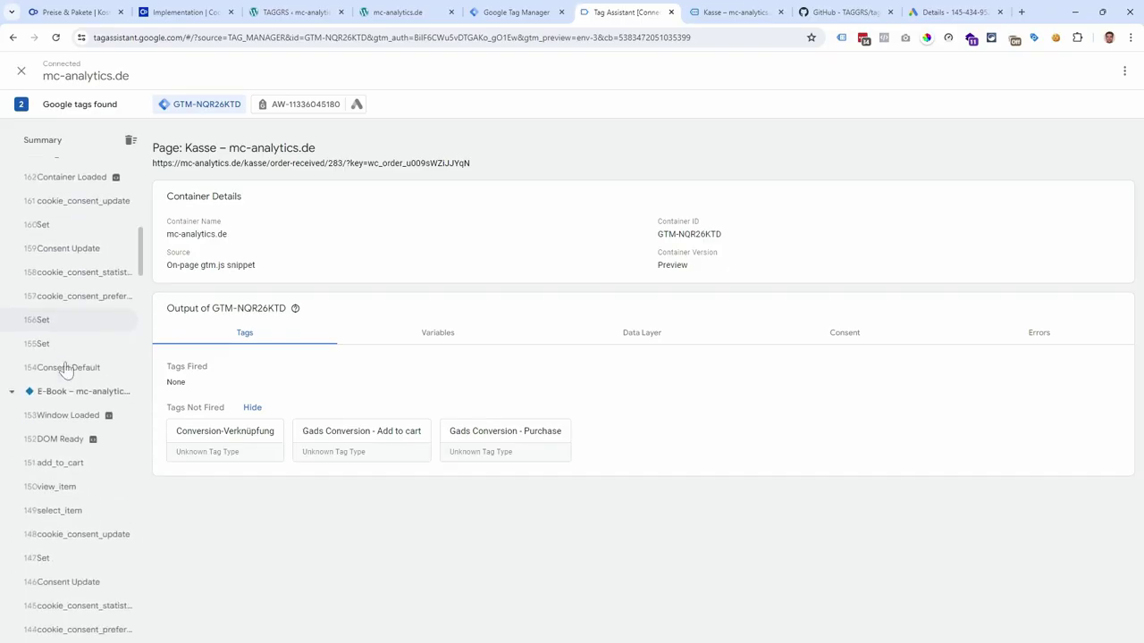
left_click(66, 331)
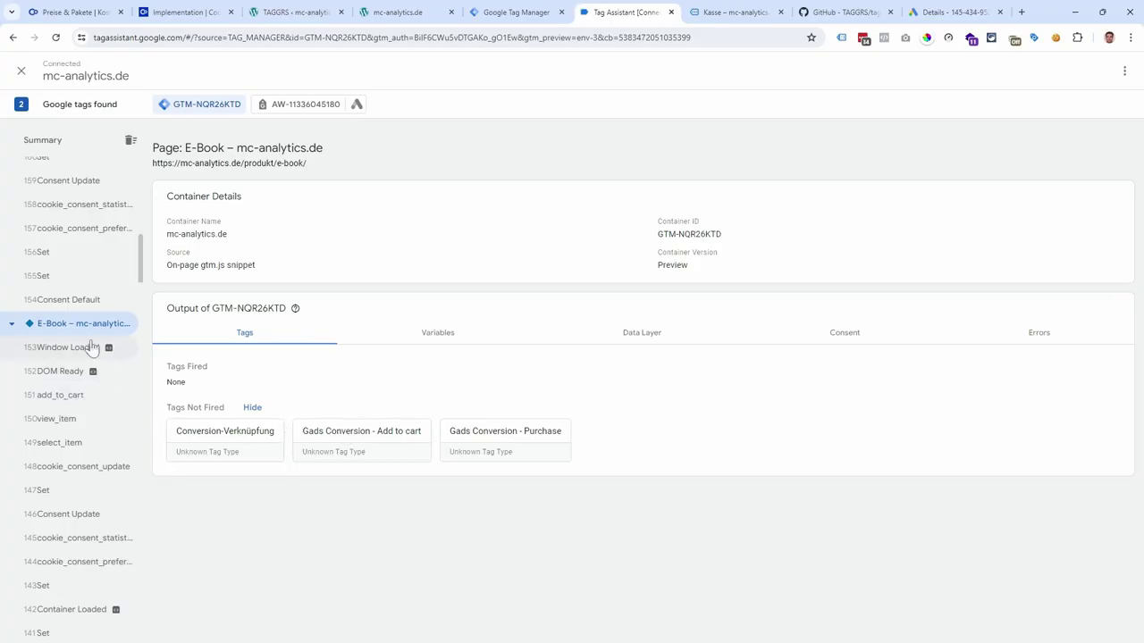
scroll(69, 332, "up", 10)
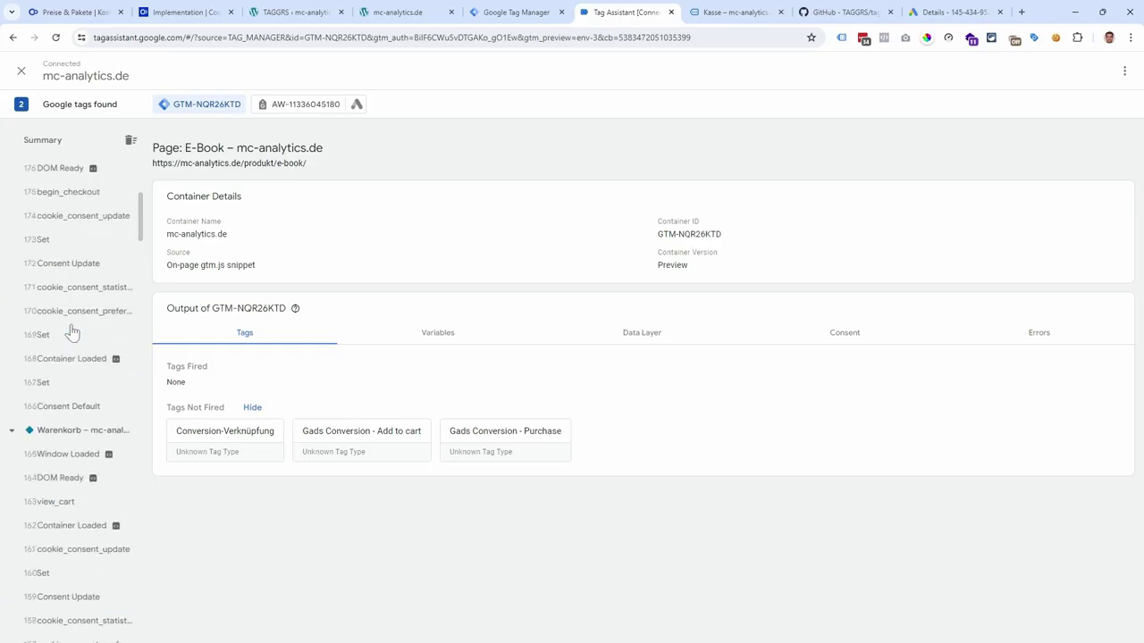
left_click(75, 175)
Check the shop's order confirmation page for tags with Tag Assistant Legacy
left_click(731, 11)
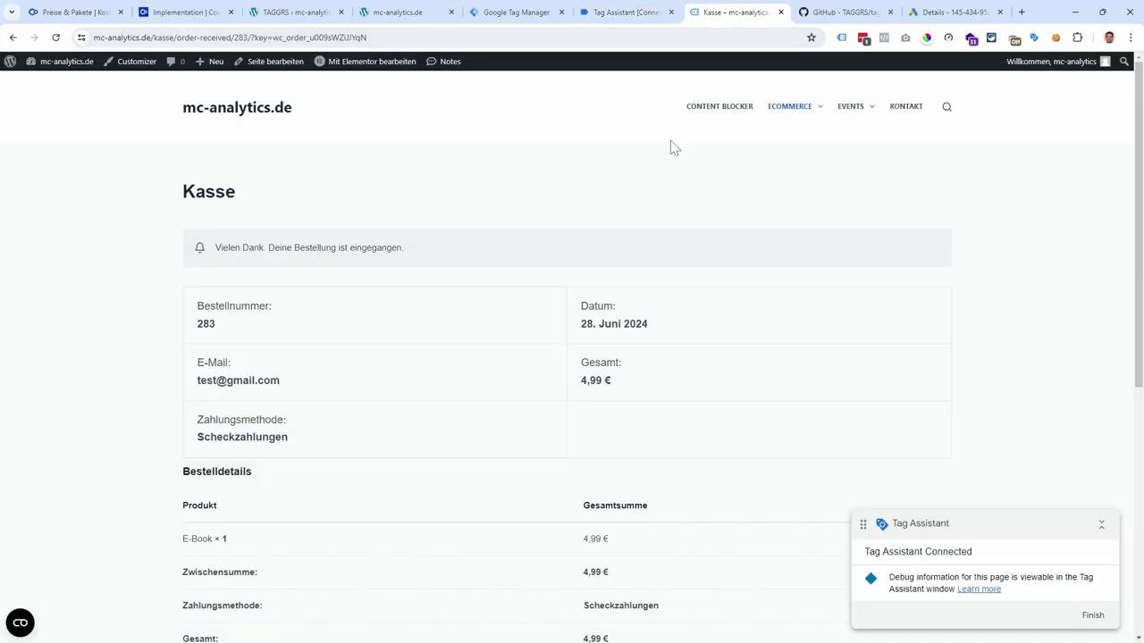
left_click(841, 37)
left_click(931, 215)
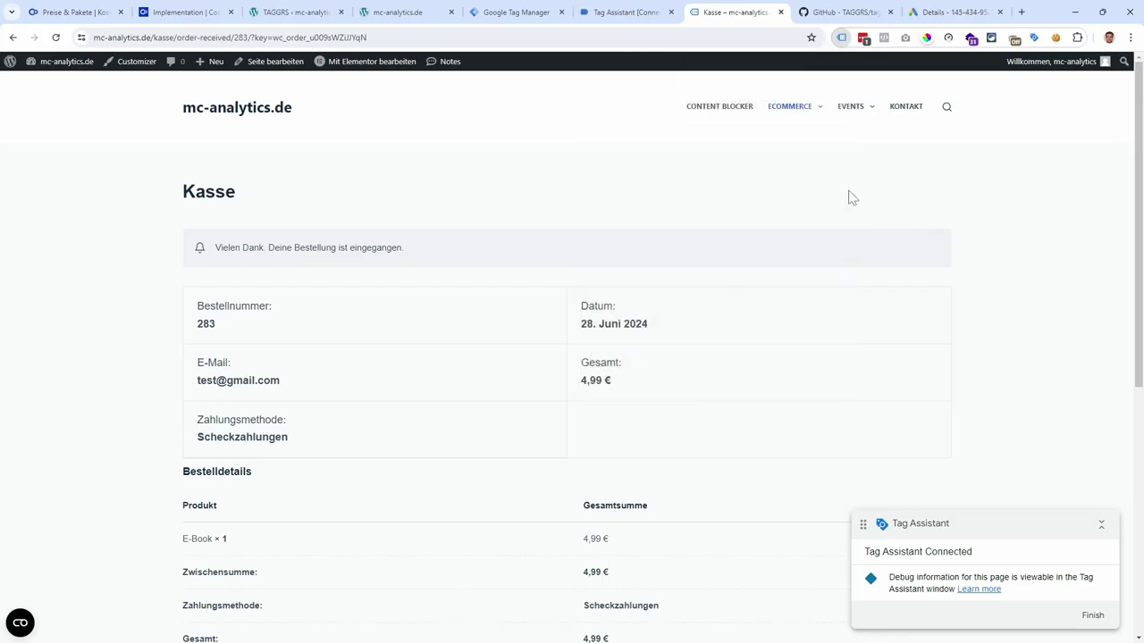
Change the Cookiebot consent on the shop homepage to allow Marketing only, with Präferenzen and Statistiken switched off
left_click(257, 109)
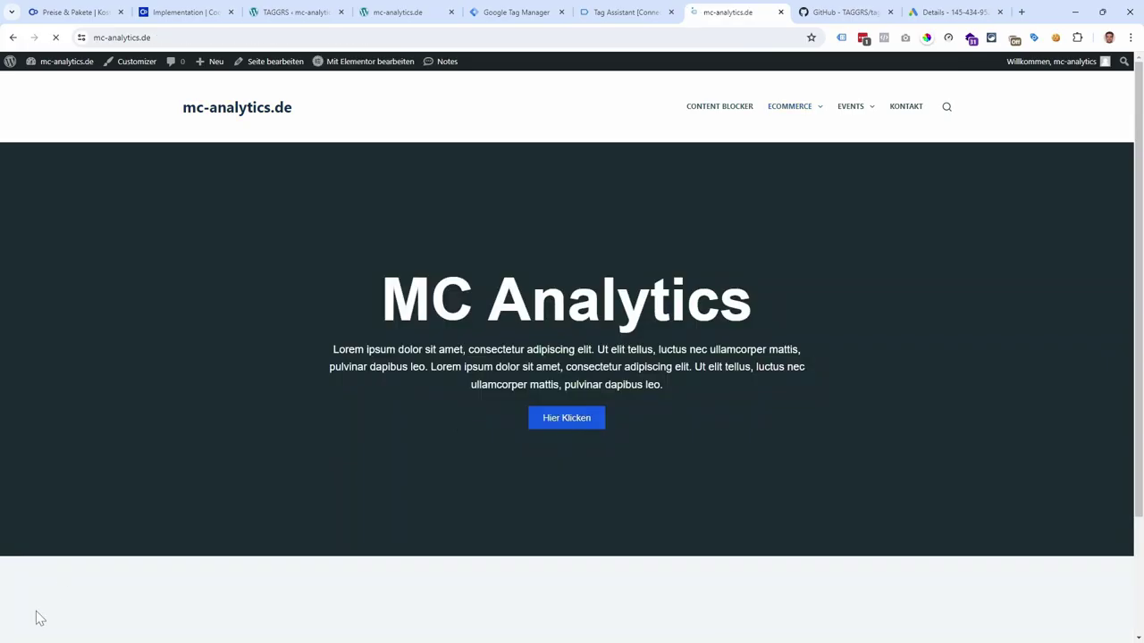
left_click(24, 630)
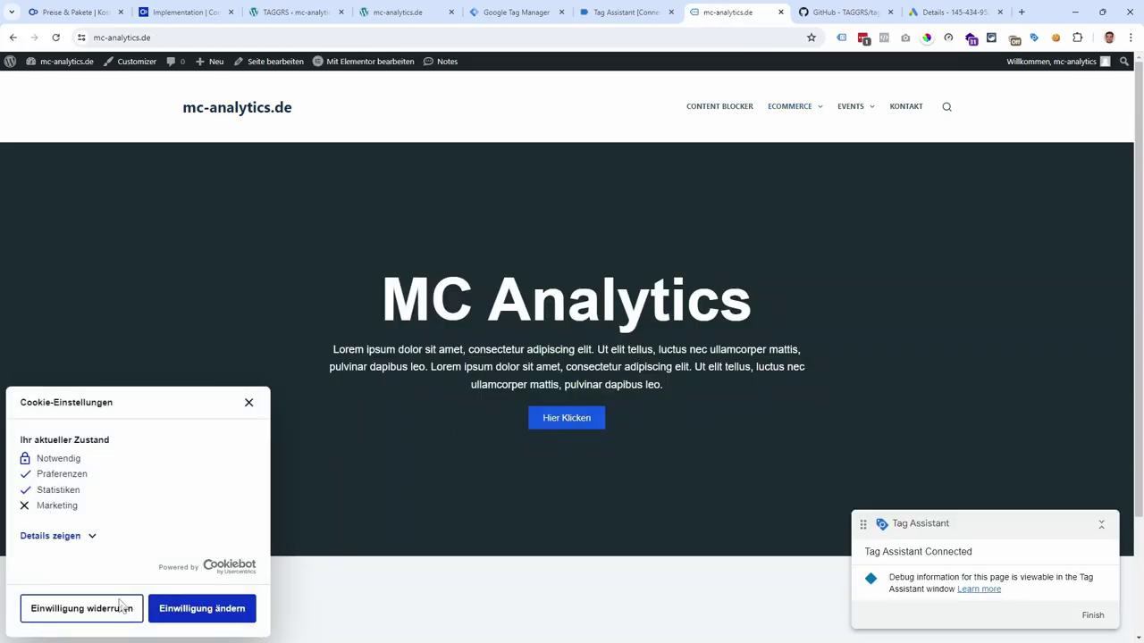
left_click(209, 614)
left_click(765, 427)
left_click(633, 427)
left_click(500, 427)
left_click(567, 476)
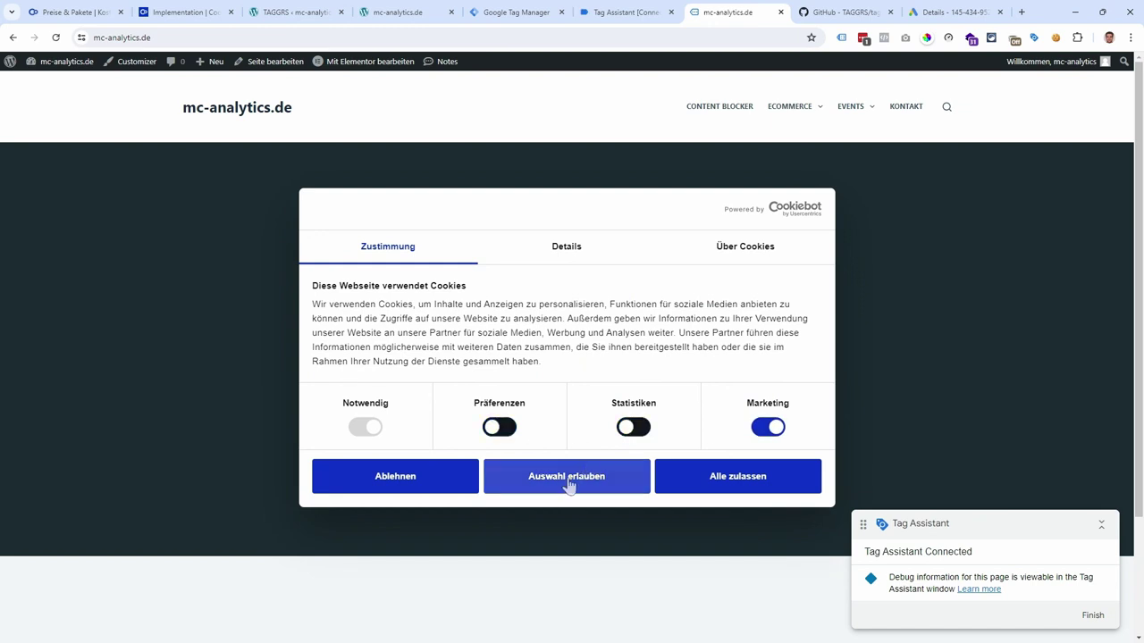
Place a test order for two E-Books from the Ecommerce section with only marketing consent granted
left_click(792, 109)
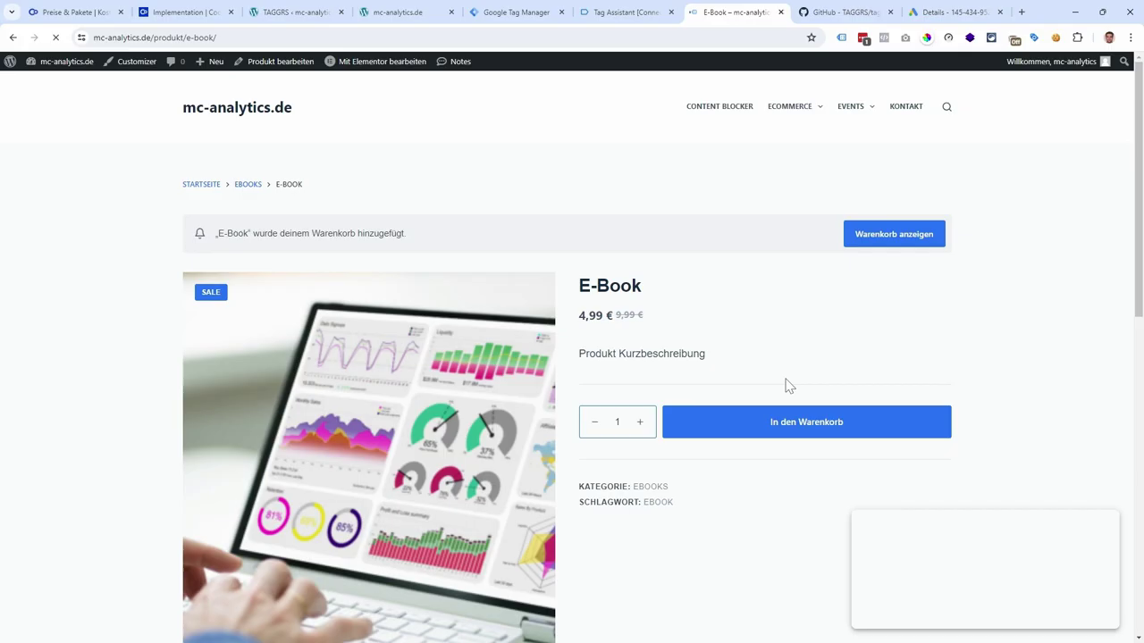
left_click(856, 243)
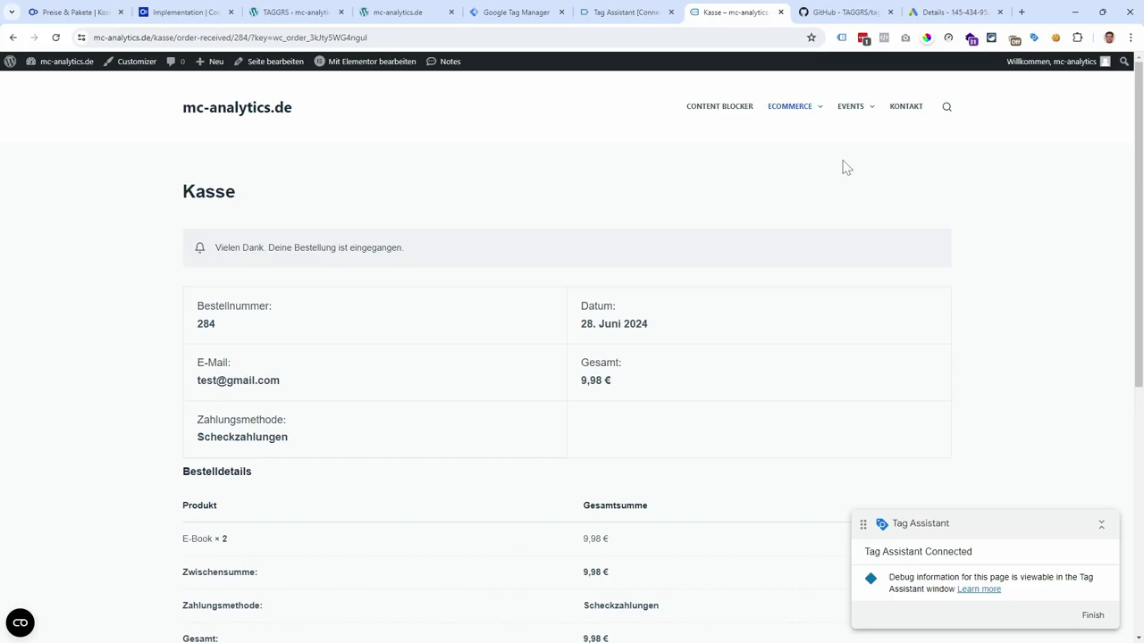
Inspect the Google Ads Conversion Tracking metadata in Tag Assistant Legacy on the order confirmation page, including the conversion value
left_click(840, 37)
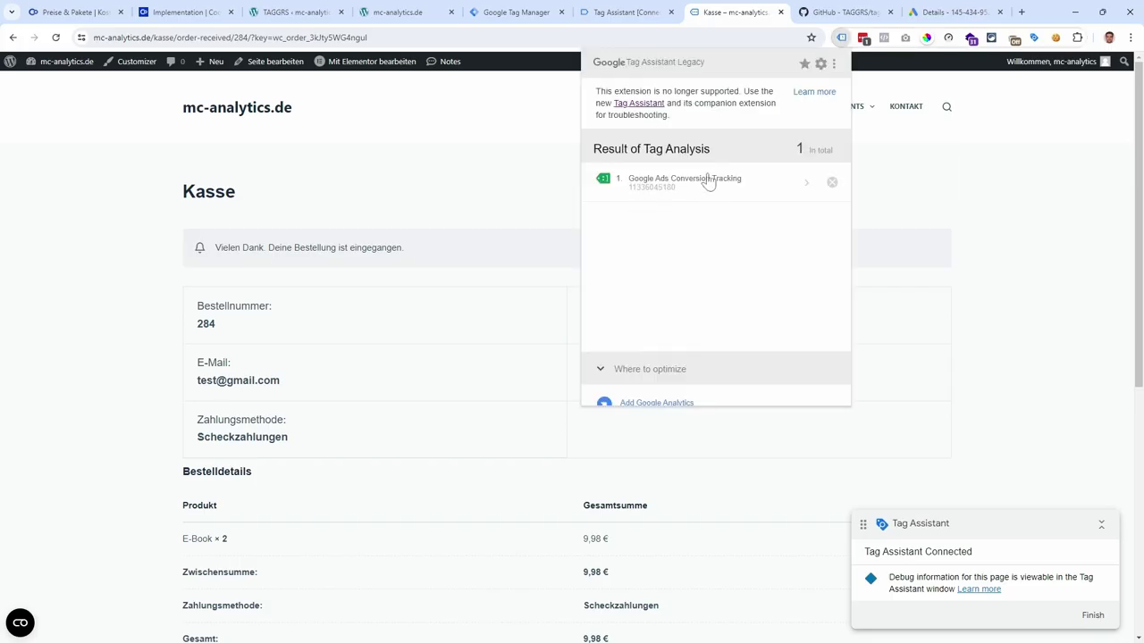
left_click(775, 187)
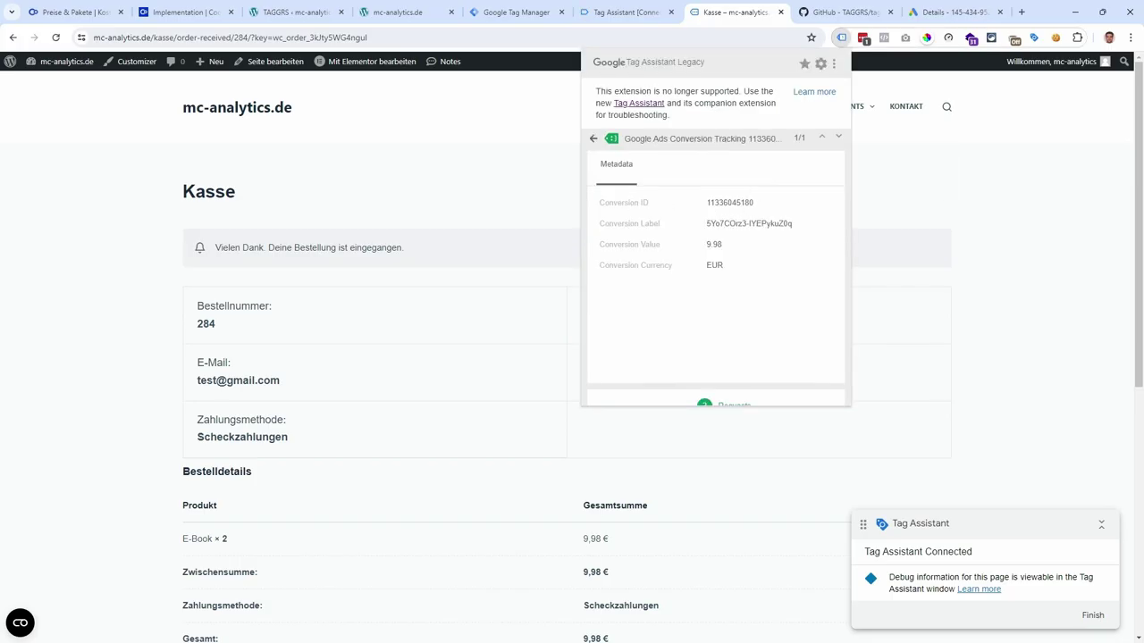
left_click_drag(704, 245, 723, 251)
left_click(593, 140)
left_click(543, 156)
Check in Tag Assistant which tags fired on the latest order confirmation and E-Book pages with marketing-only consent
key("ctrl+shift+Tab")
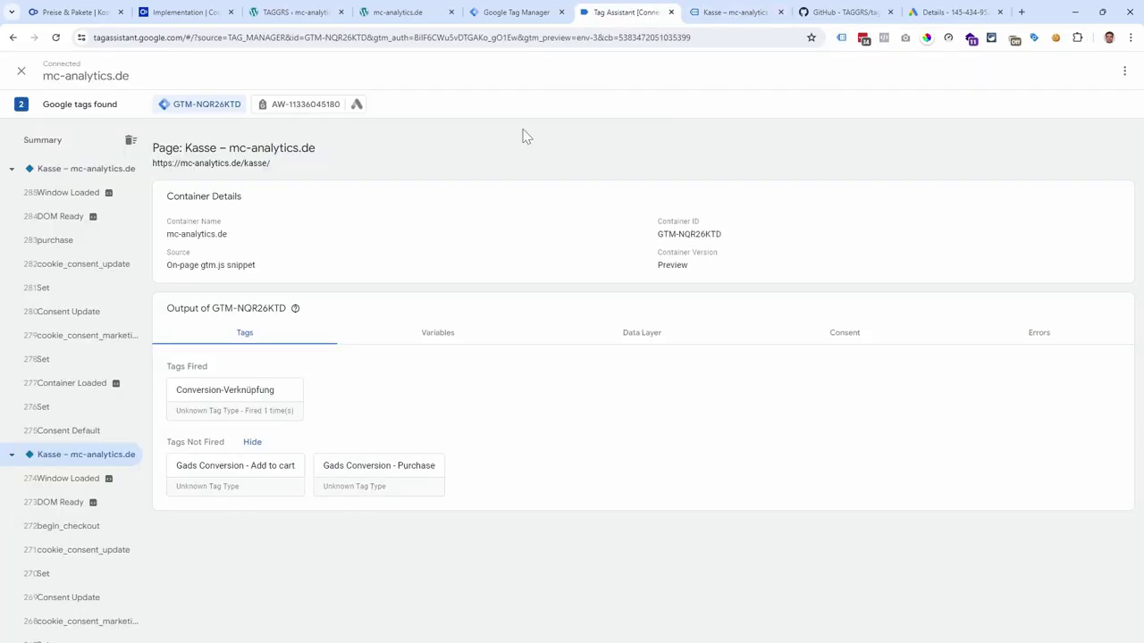
left_click(71, 167)
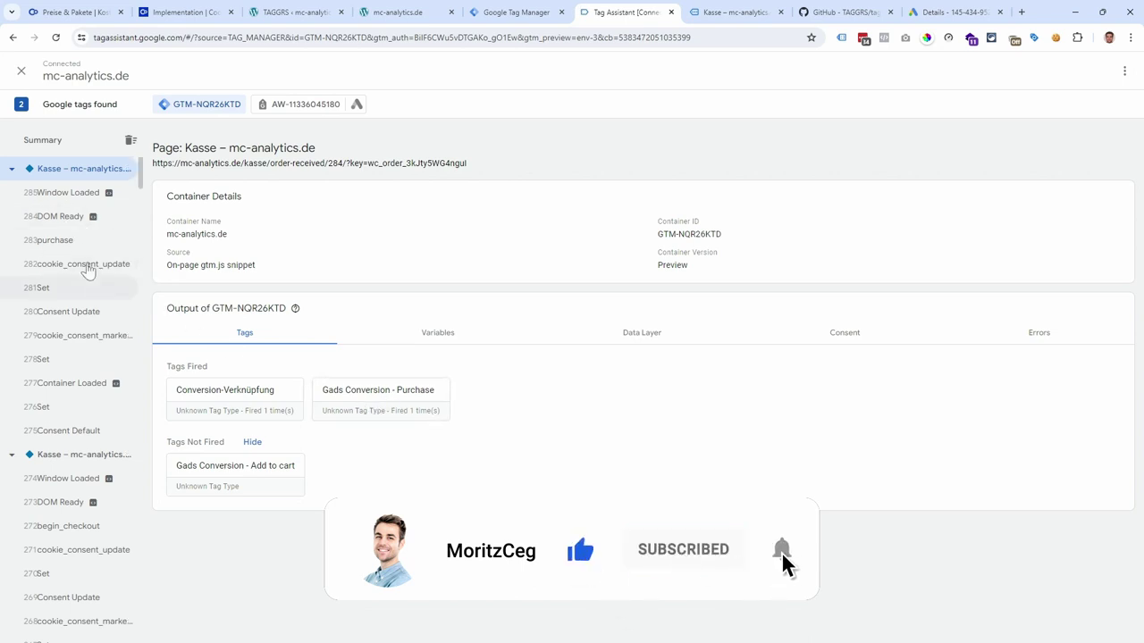
scroll(101, 309, "down", 2)
scroll(101, 311, "down", 3)
left_click(79, 325)
scroll(85, 411, "down", 2)
left_click(82, 431)
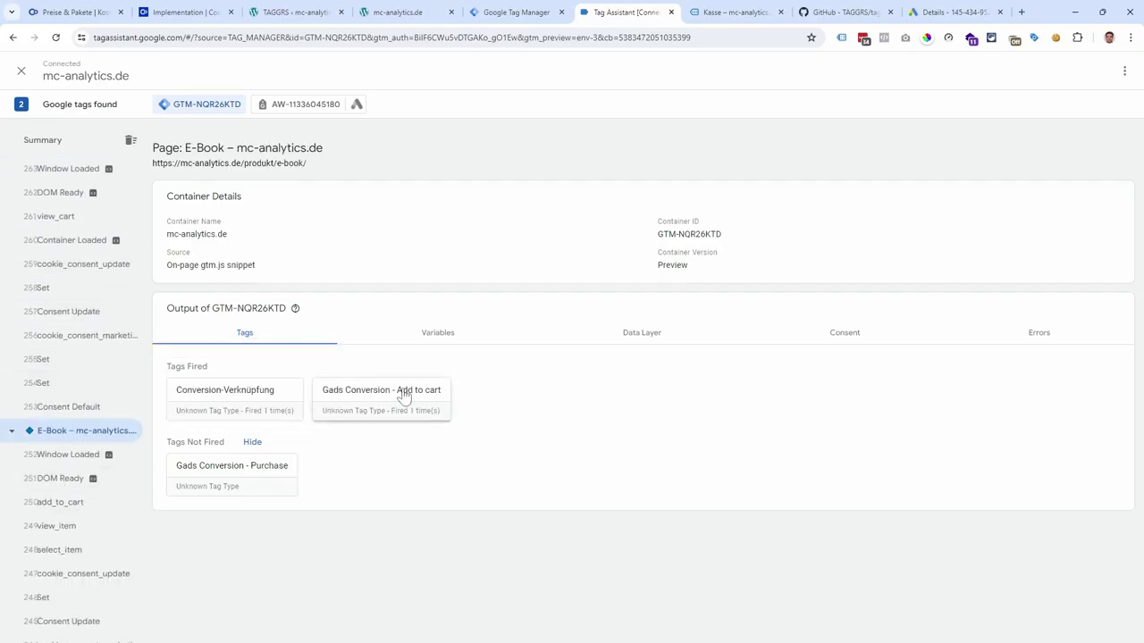
scroll(68, 323, "up", 7)
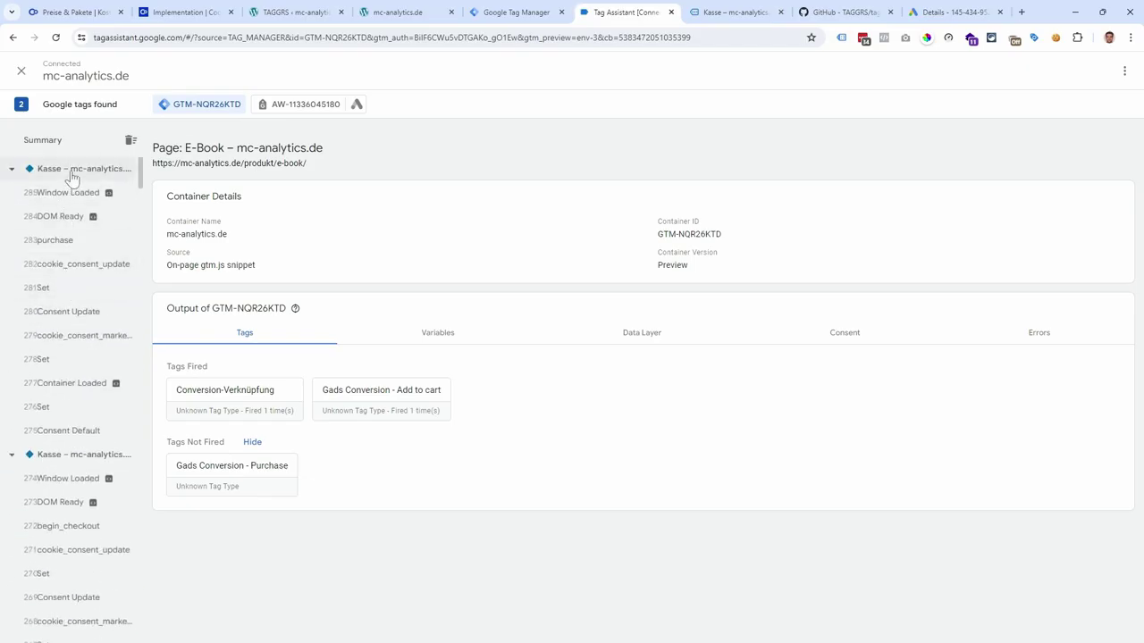
left_click(73, 170)
Submit the Google Tag Manager workspace and publish it to Live with the version name "Google Ads Conversion Tracking"
left_click(520, 13)
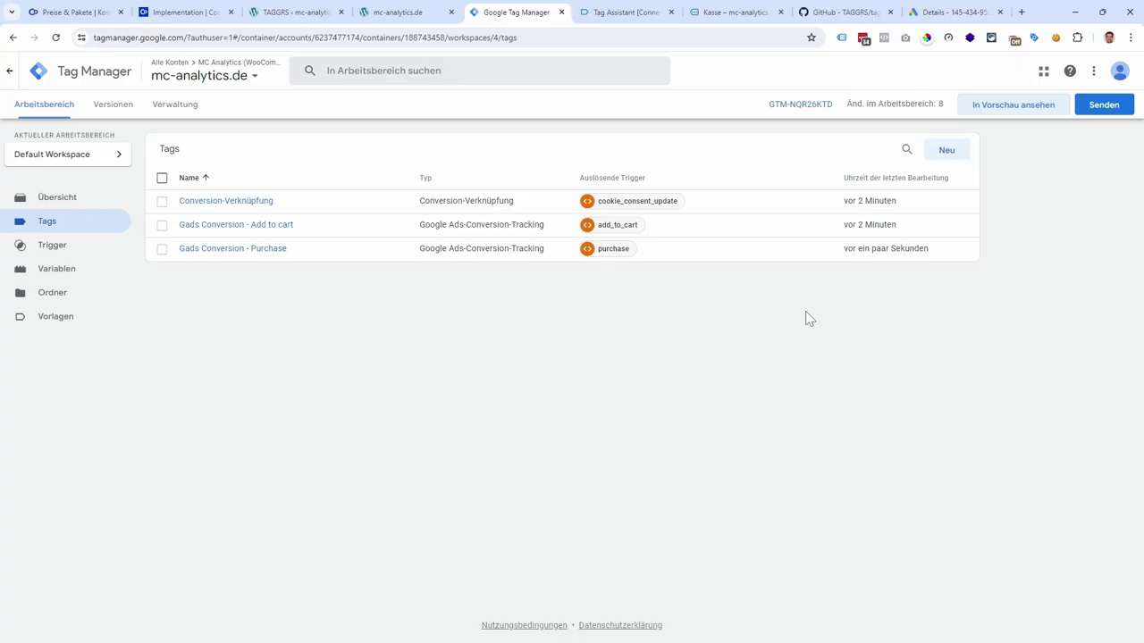
left_click(1103, 104)
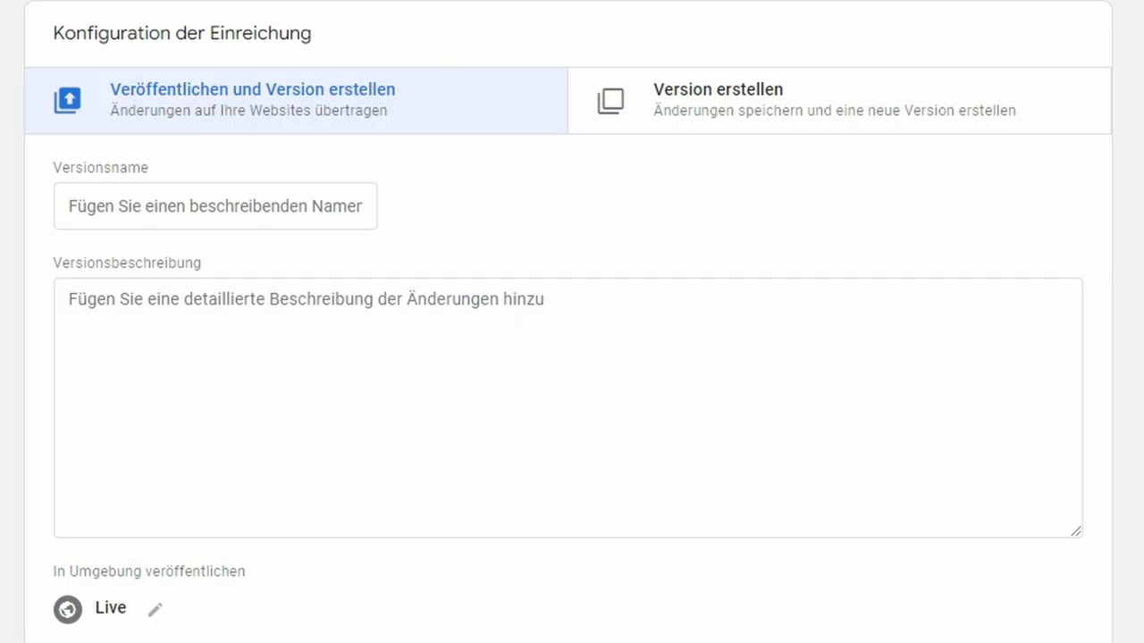
left_click(215, 205)
type("Google Ads Conversion Tracking")
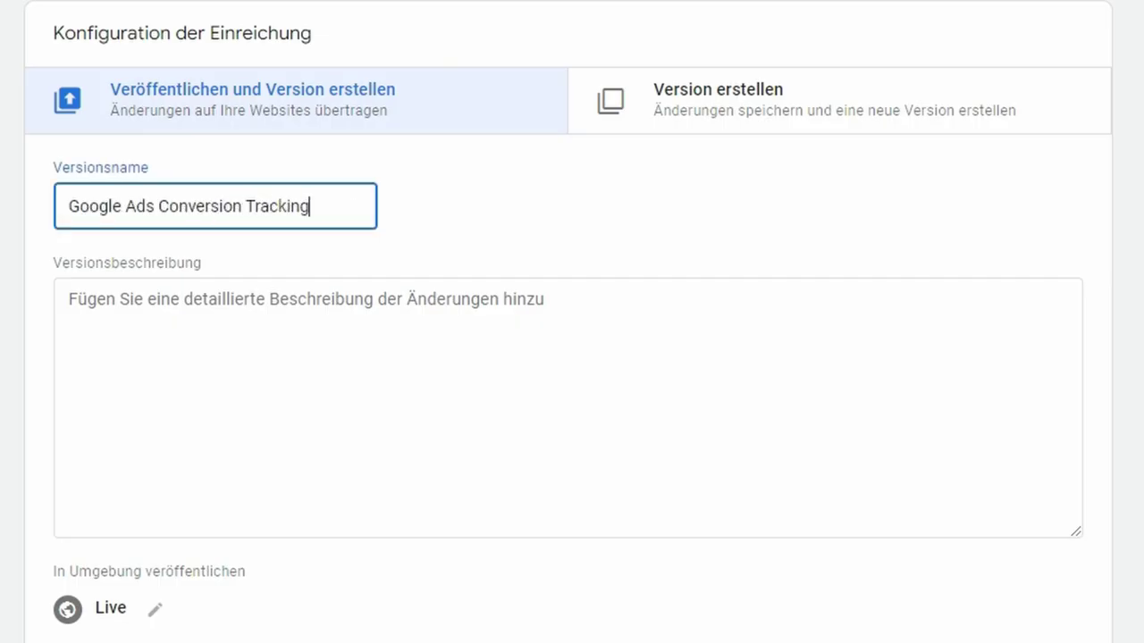
left_click(1081, 22)
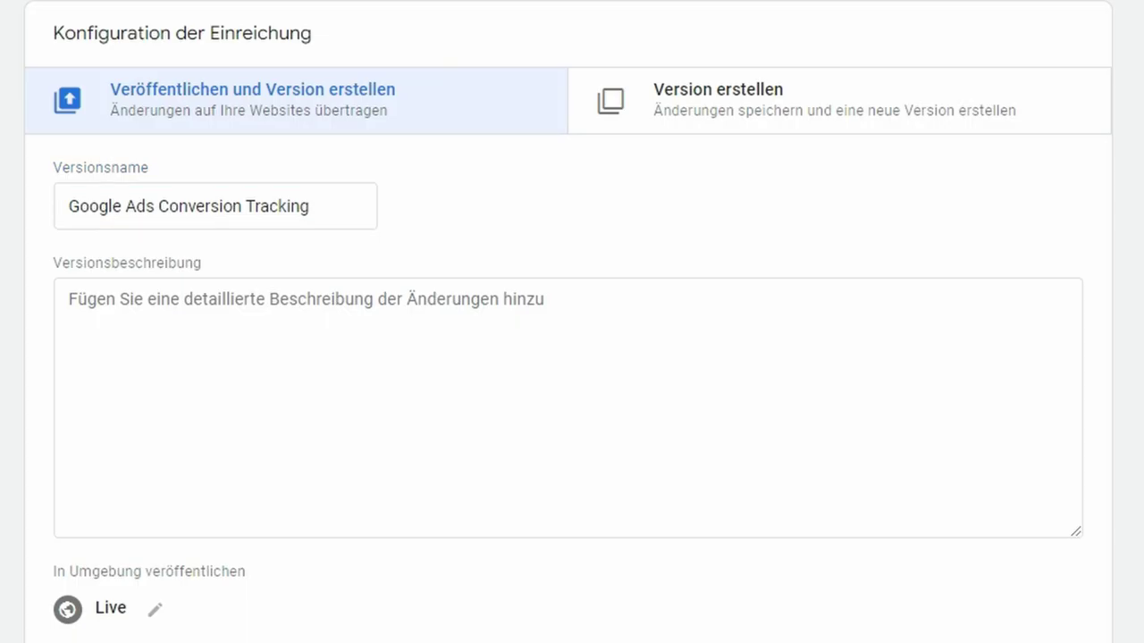